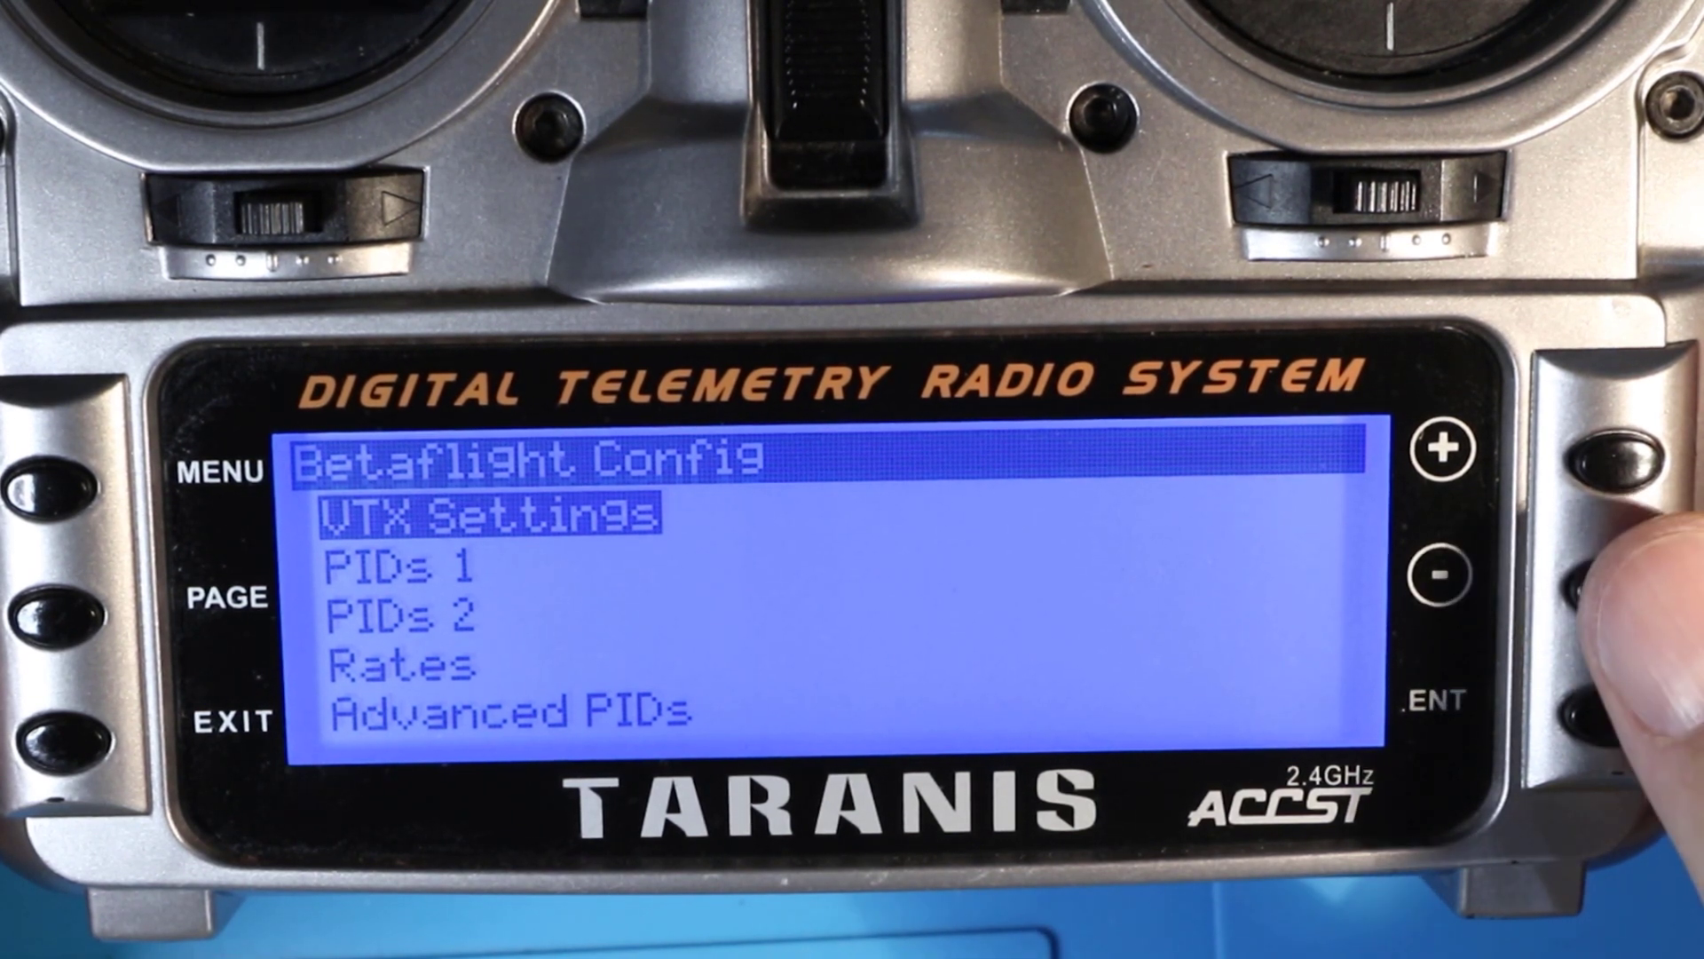
{"action": "key", "text": "Down"}
{"action": "key", "text": "Return"}
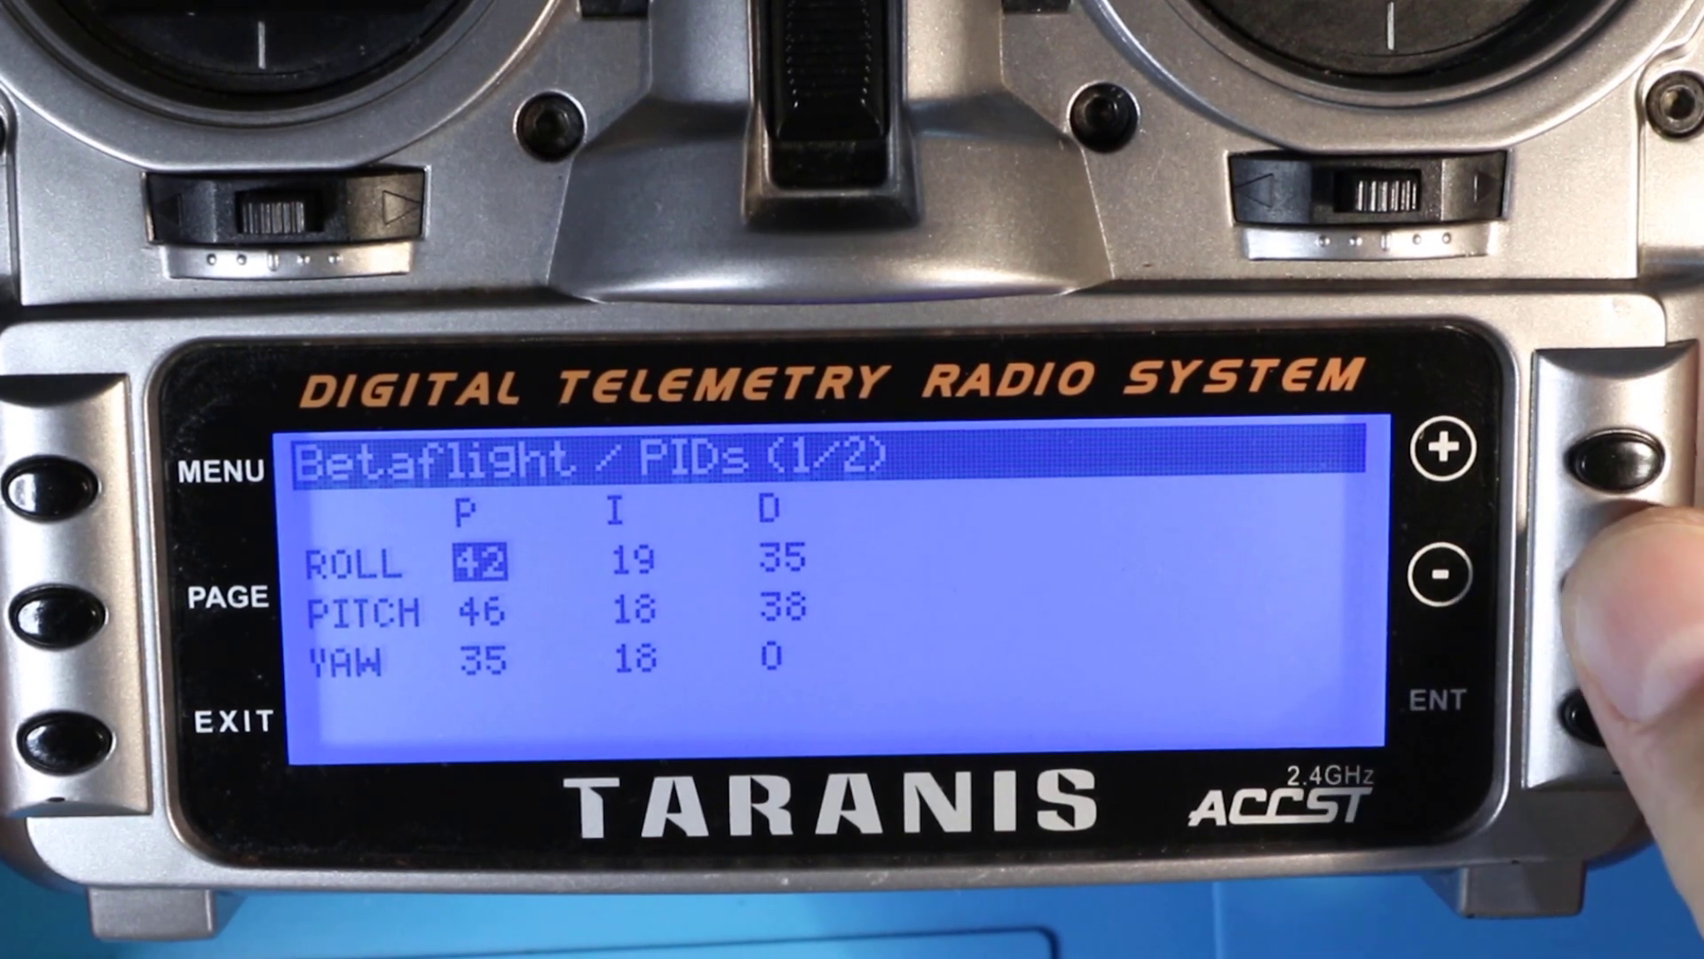
{"action": "key", "text": "Down"}
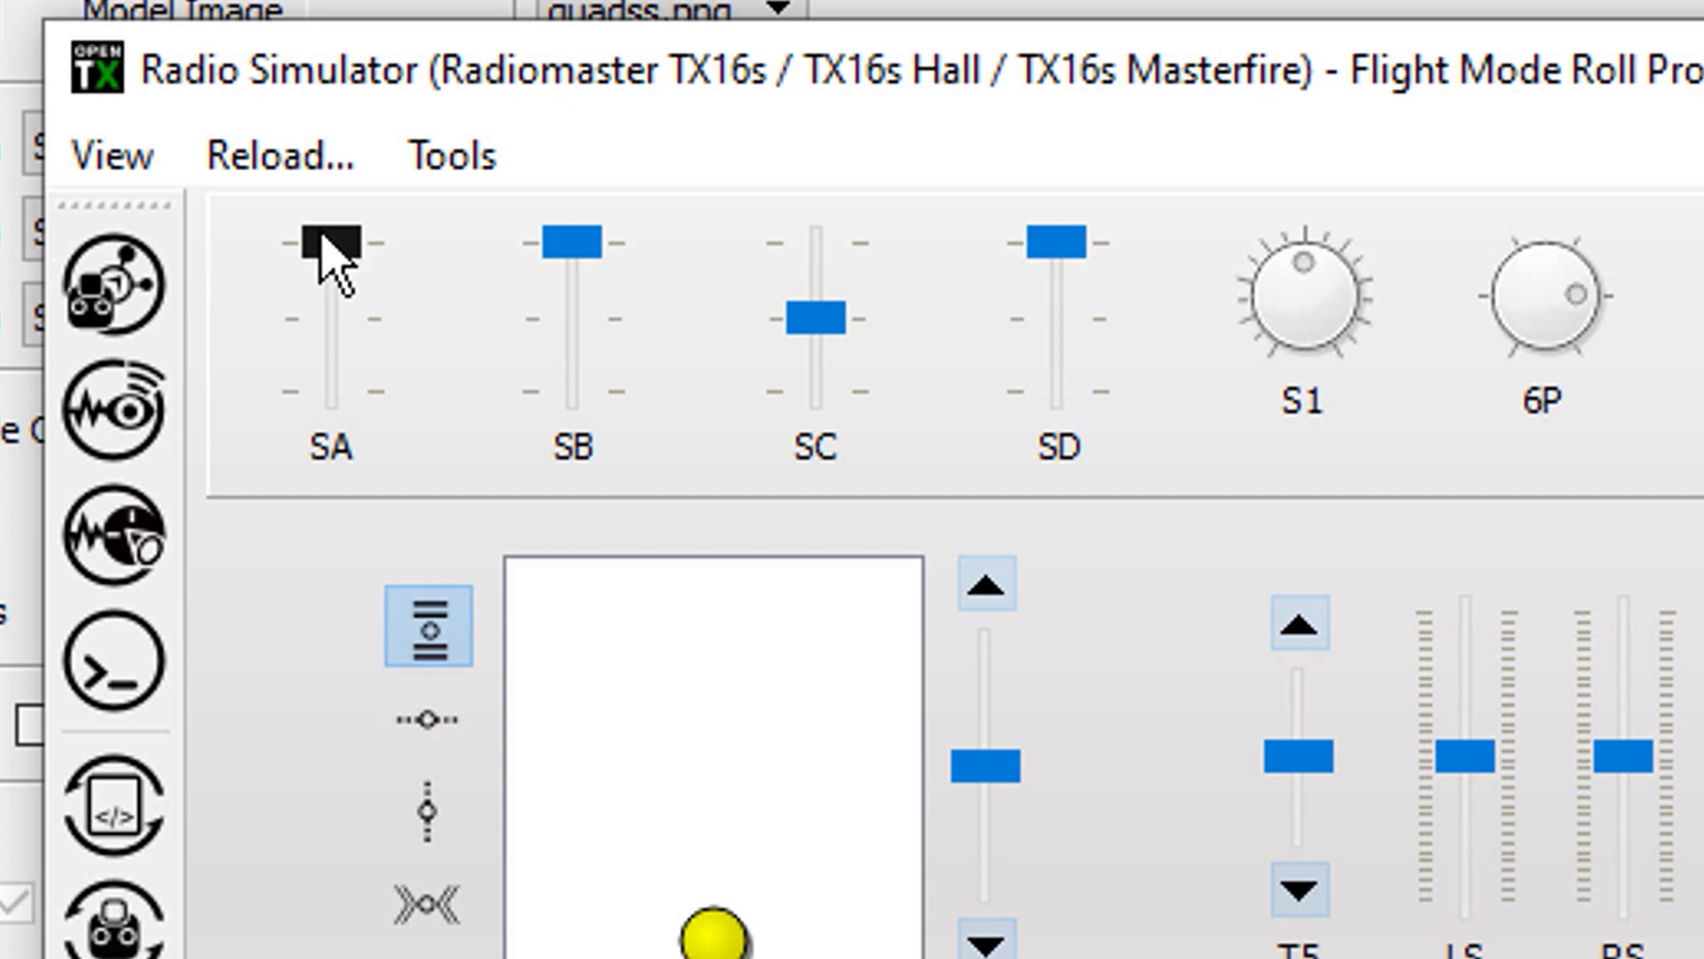
Step: Move switch SB through its middle and down positions and back up, checking the selected flight mode
{"action": "left_click", "coordinate": [572, 321]}
{"action": "left_click", "coordinate": [570, 316]}
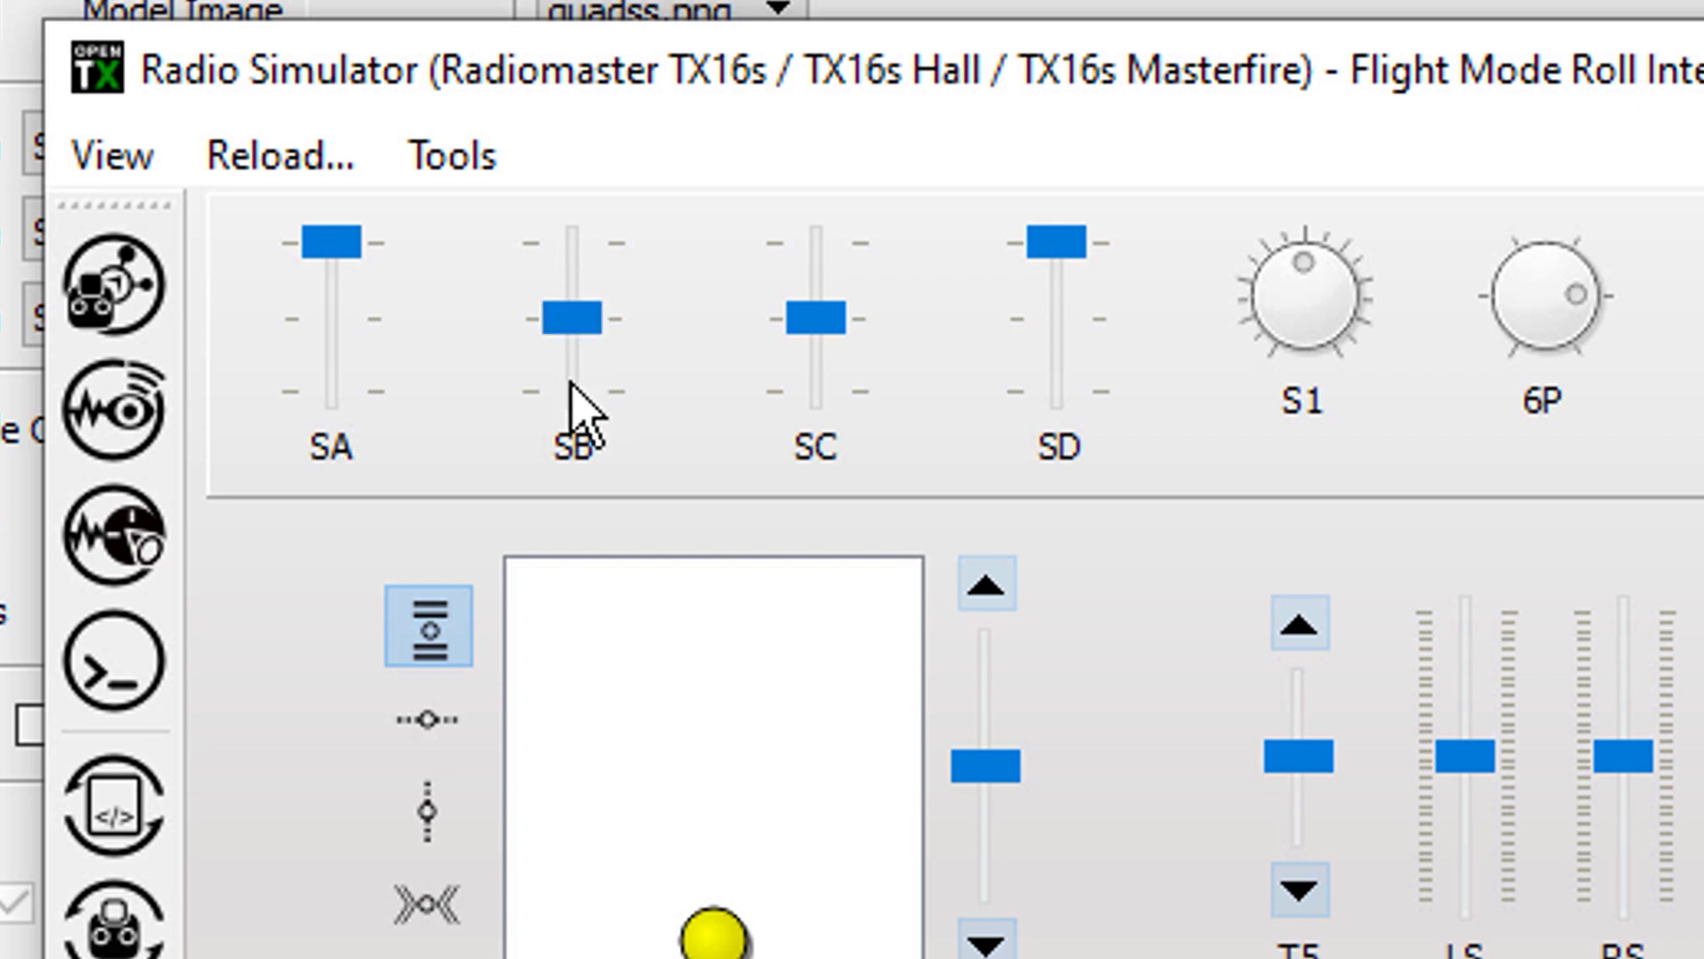
{"action": "left_click", "coordinate": [571, 384]}
{"action": "left_click", "coordinate": [570, 240]}
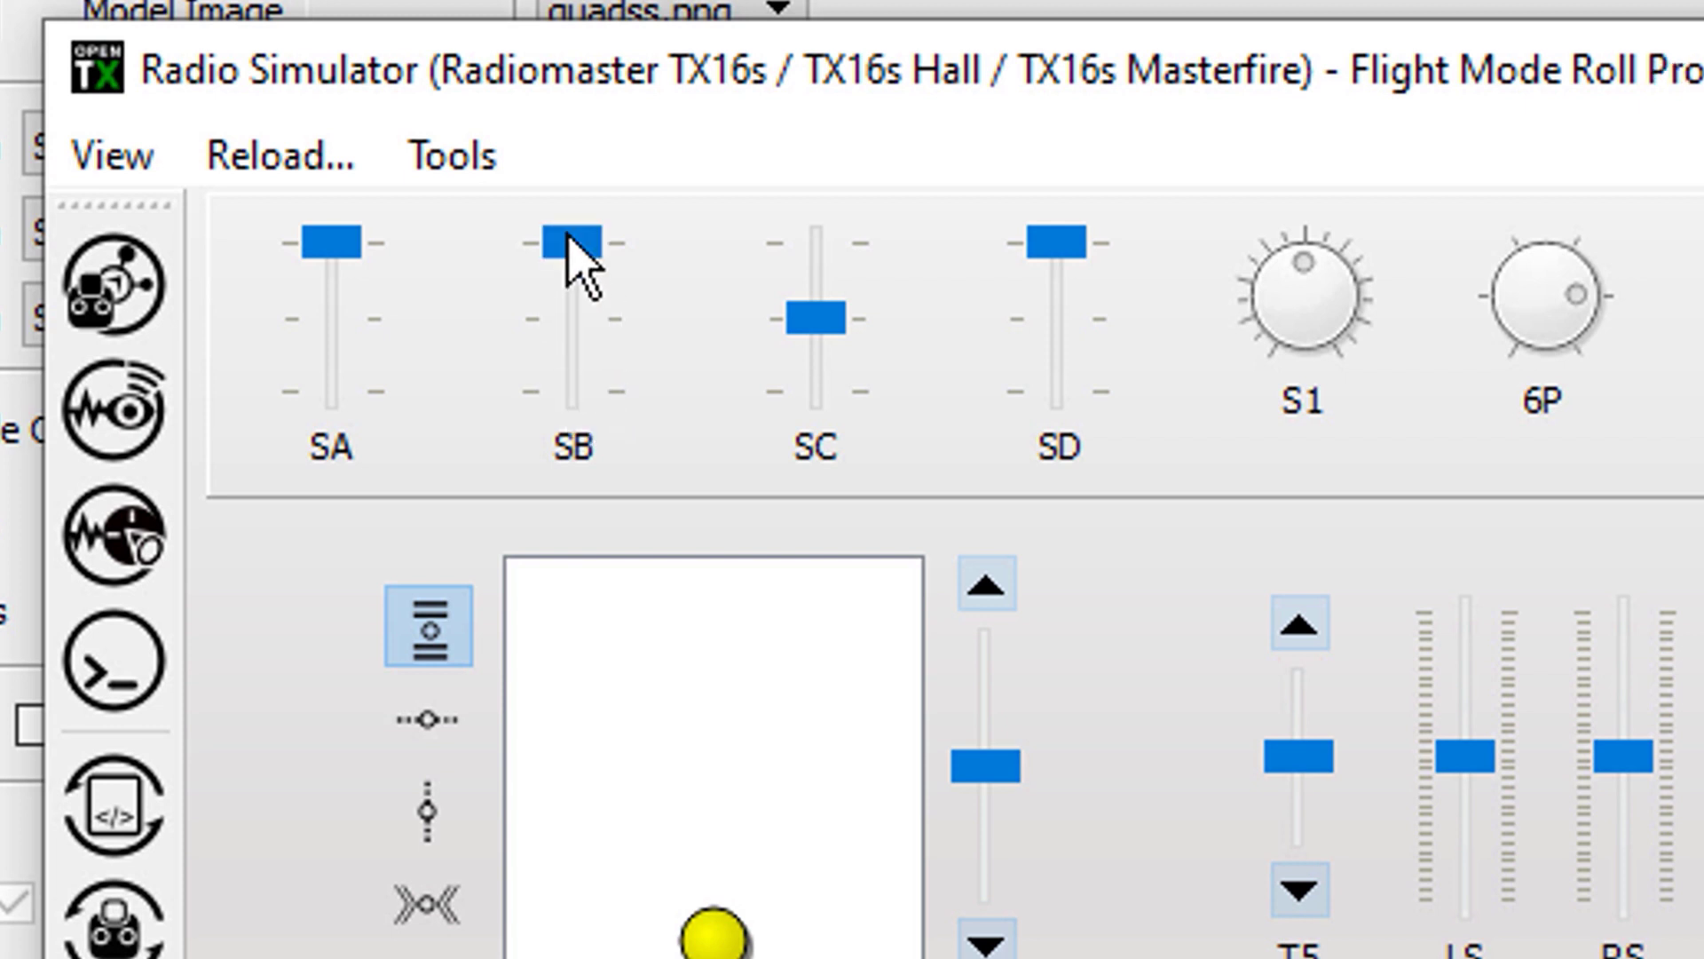
{"action": "left_click", "coordinate": [571, 242]}
Step: Move switch SA through its middle and down positions and back up to check the pitch, yaw and roll modes
{"action": "left_click", "coordinate": [325, 318]}
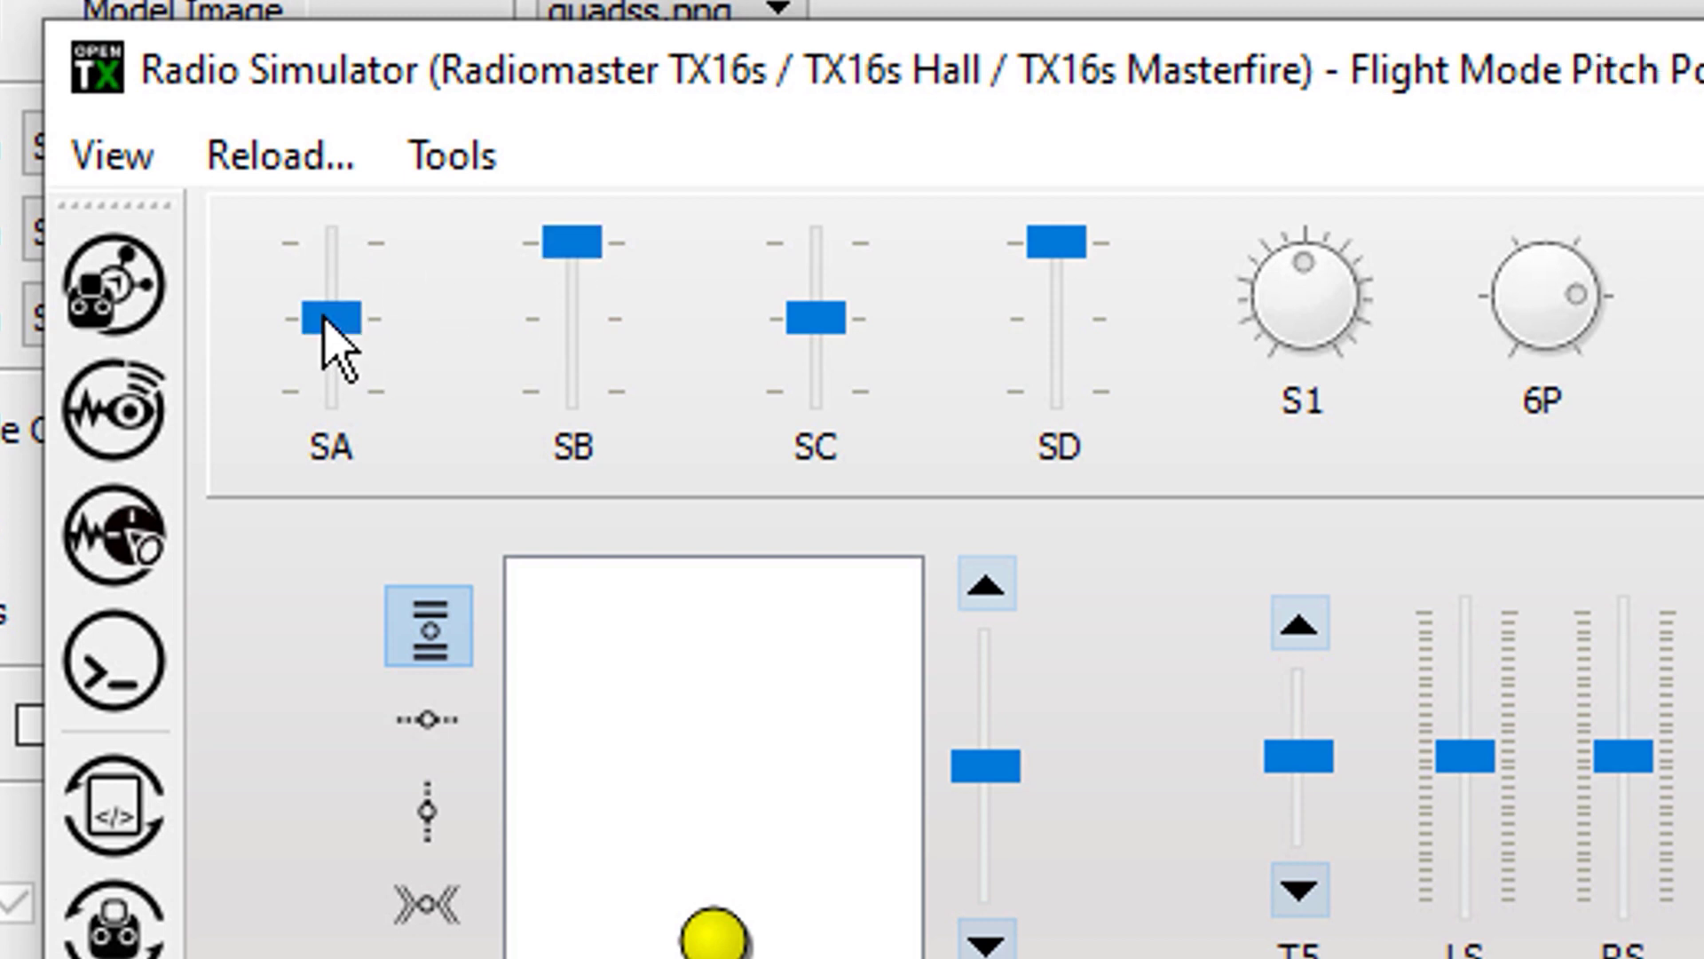
{"action": "left_click", "coordinate": [335, 383]}
{"action": "left_click", "coordinate": [335, 395]}
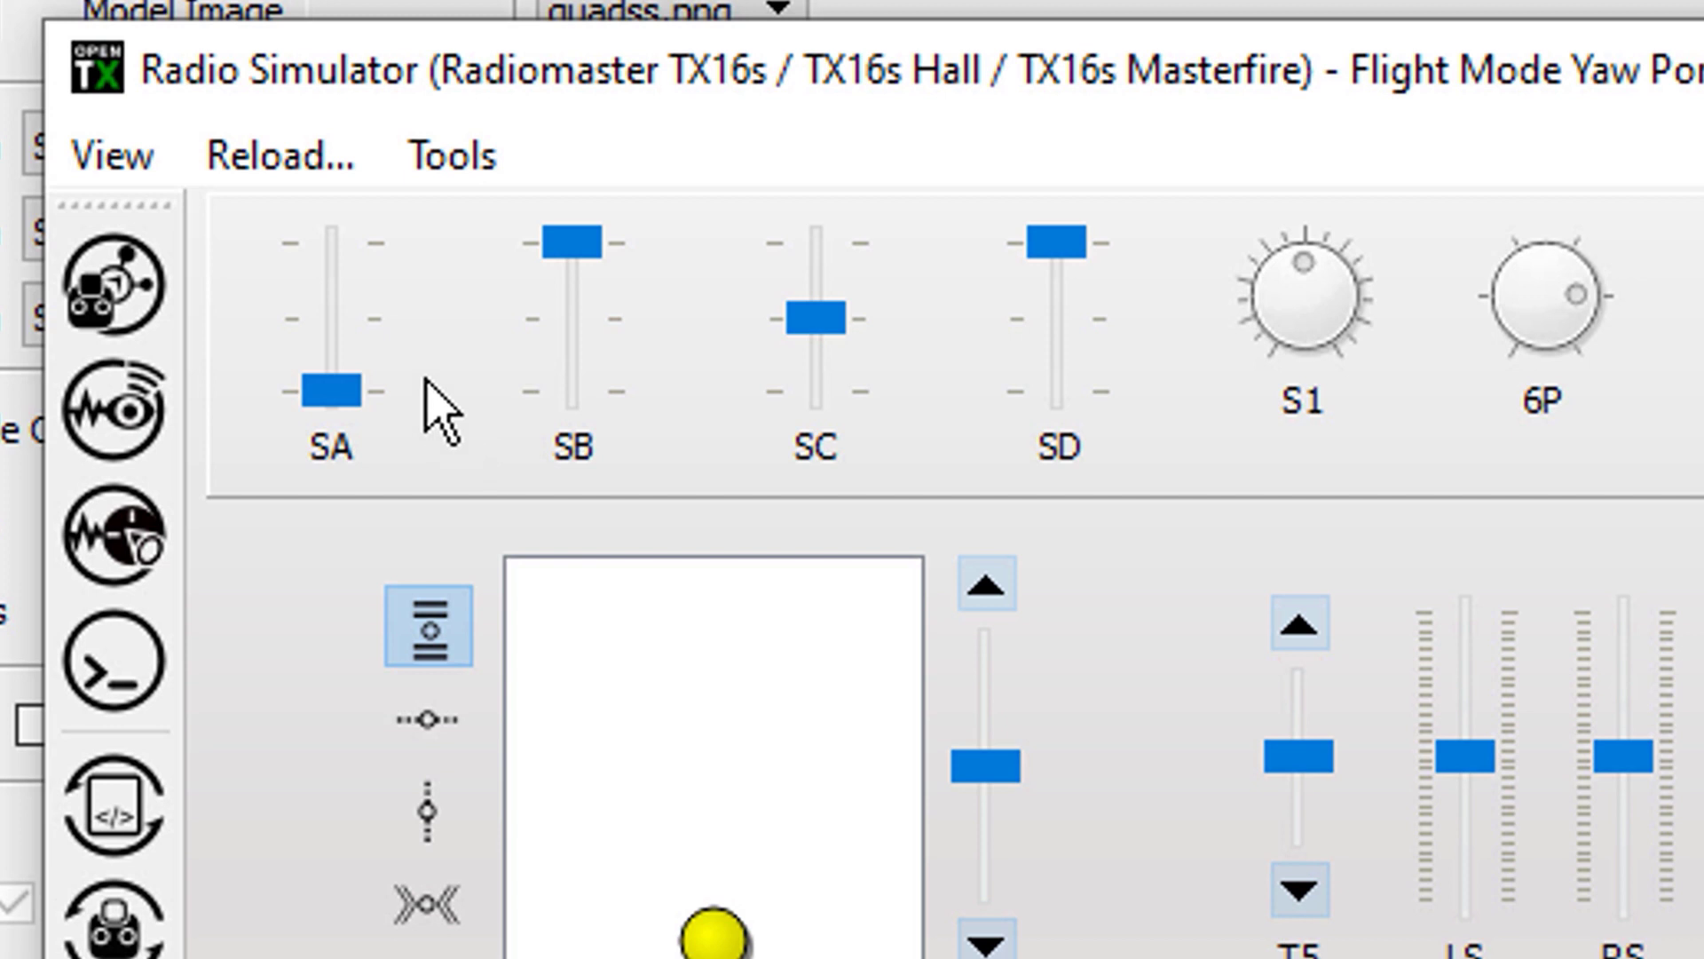
{"action": "left_click", "coordinate": [351, 258]}
{"action": "left_click", "coordinate": [351, 258]}
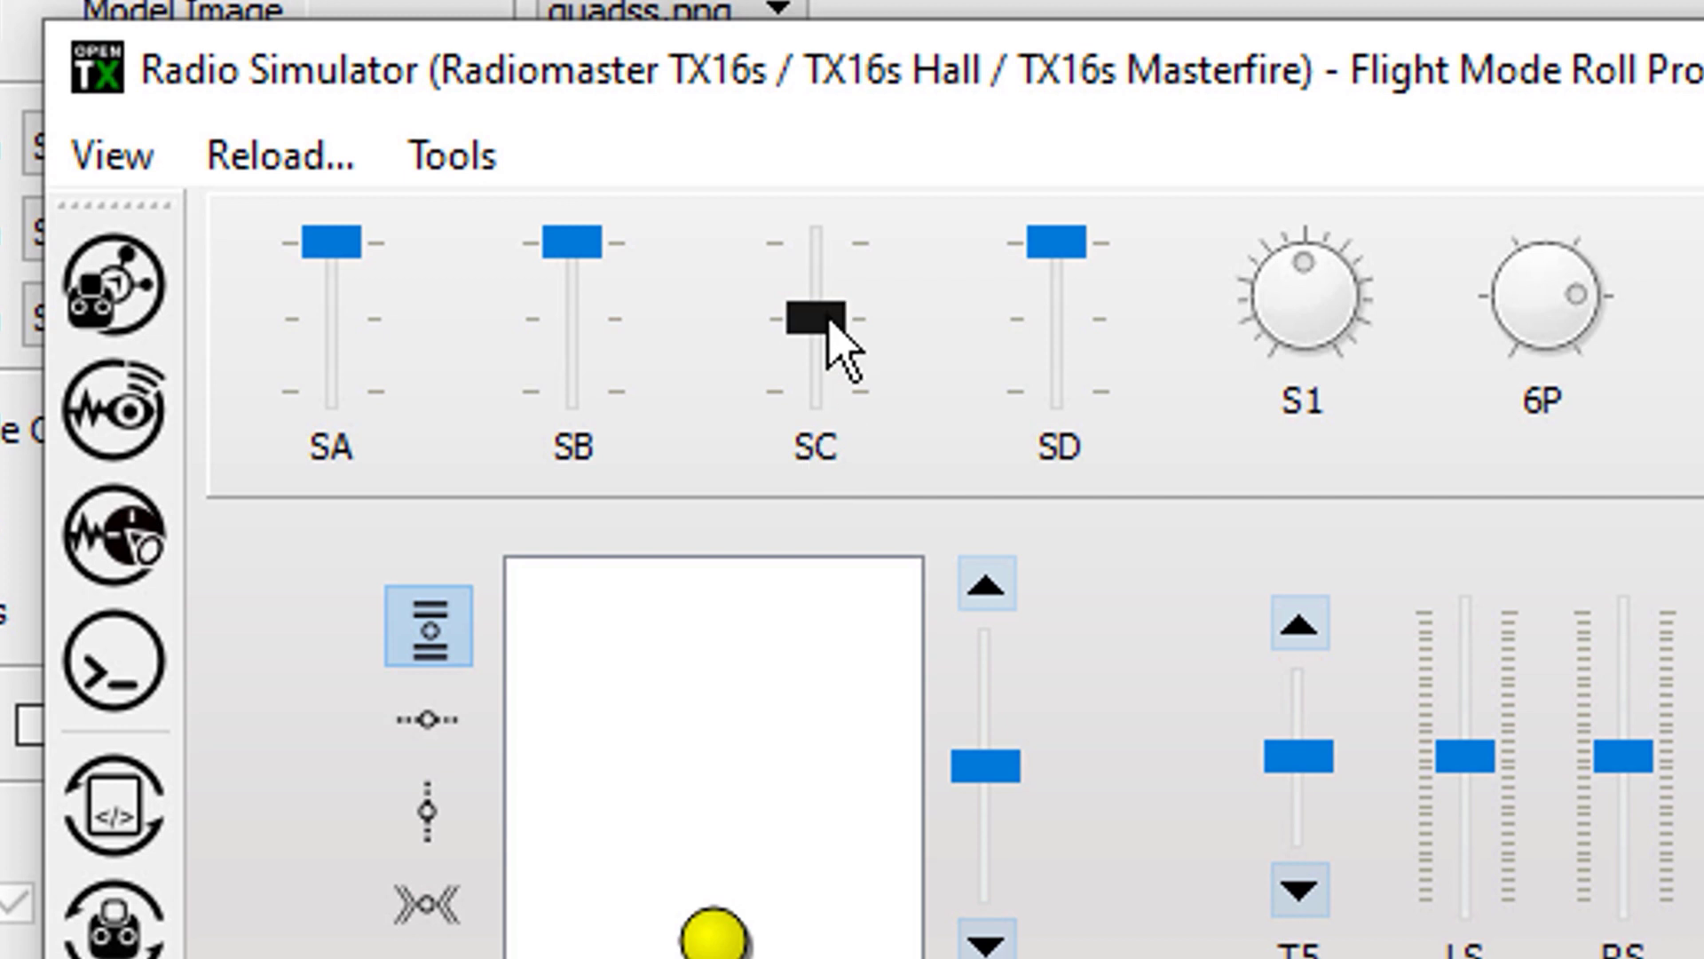
Step: Flick switch SC repeatedly between its middle and up positions to demonstrate PID increments
{"action": "left_click", "coordinate": [829, 265]}
{"action": "left_click", "coordinate": [830, 289]}
{"action": "left_click", "coordinate": [804, 249]}
{"action": "left_click", "coordinate": [814, 304]}
{"action": "left_click", "coordinate": [814, 257]}
{"action": "left_click", "coordinate": [821, 274]}
{"action": "left_click", "coordinate": [825, 284]}
{"action": "left_click", "coordinate": [835, 302]}
{"action": "left_click", "coordinate": [829, 267]}
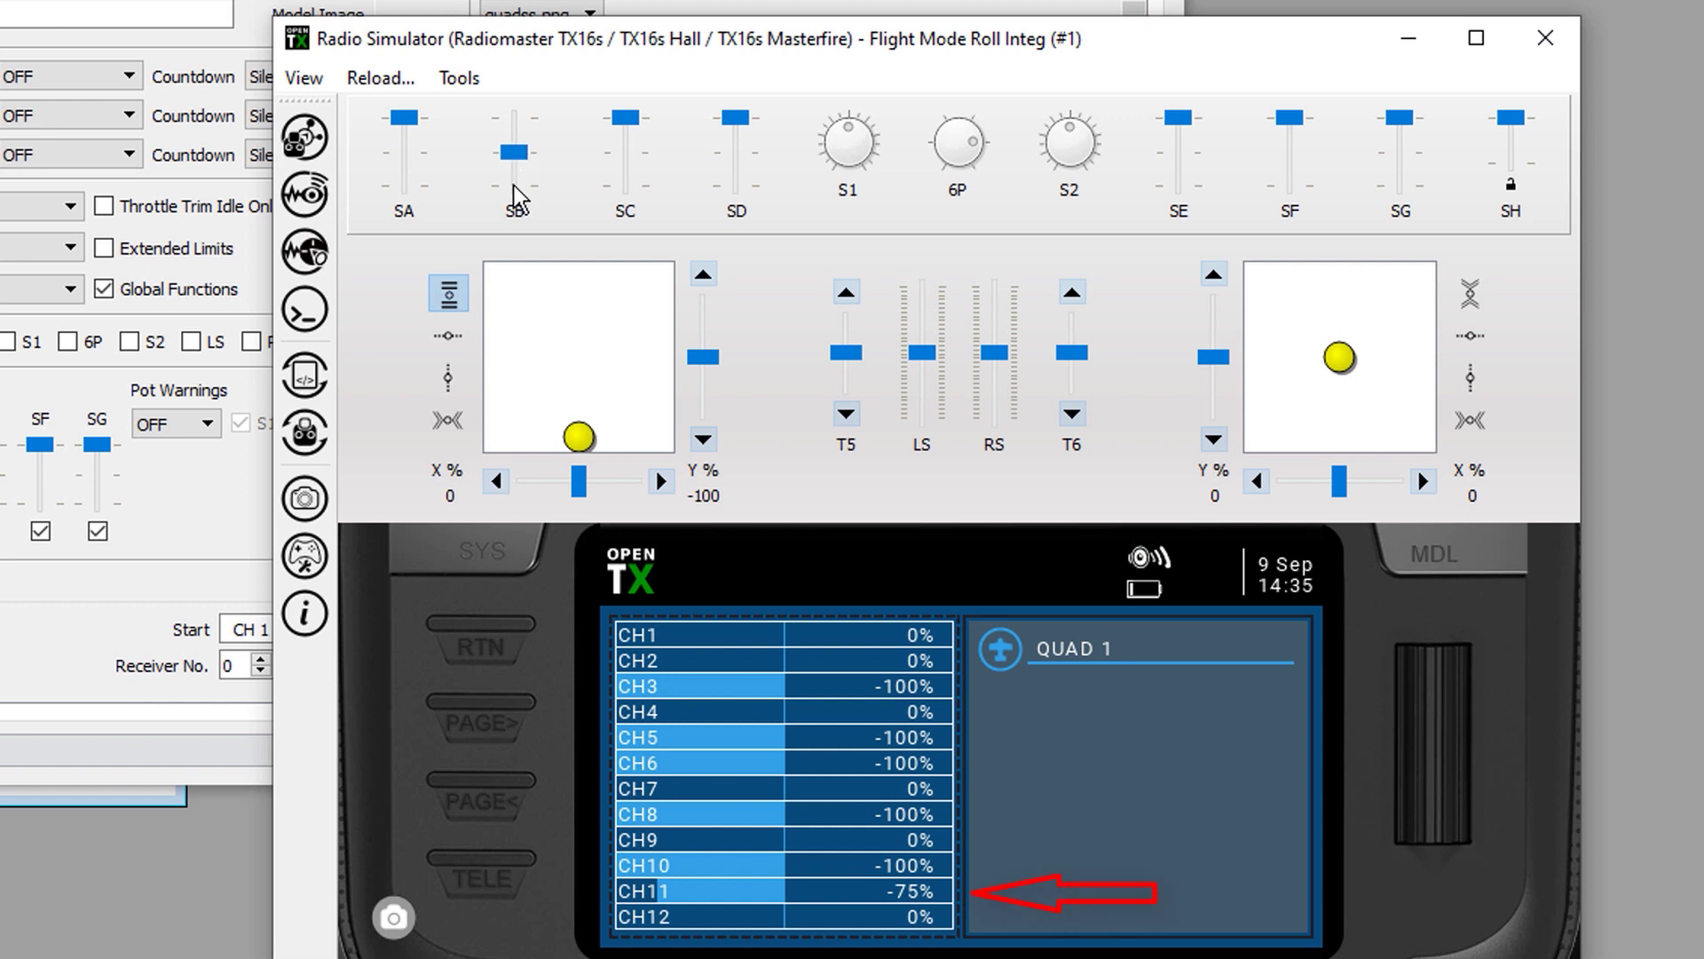
Step: With SA up, move switch SB down and back up to check the channel 11 output for the roll terms
{"action": "left_click", "coordinate": [514, 185]}
{"action": "left_click_drag", "start_coordinate": [514, 184], "coordinate": [529, 185]}
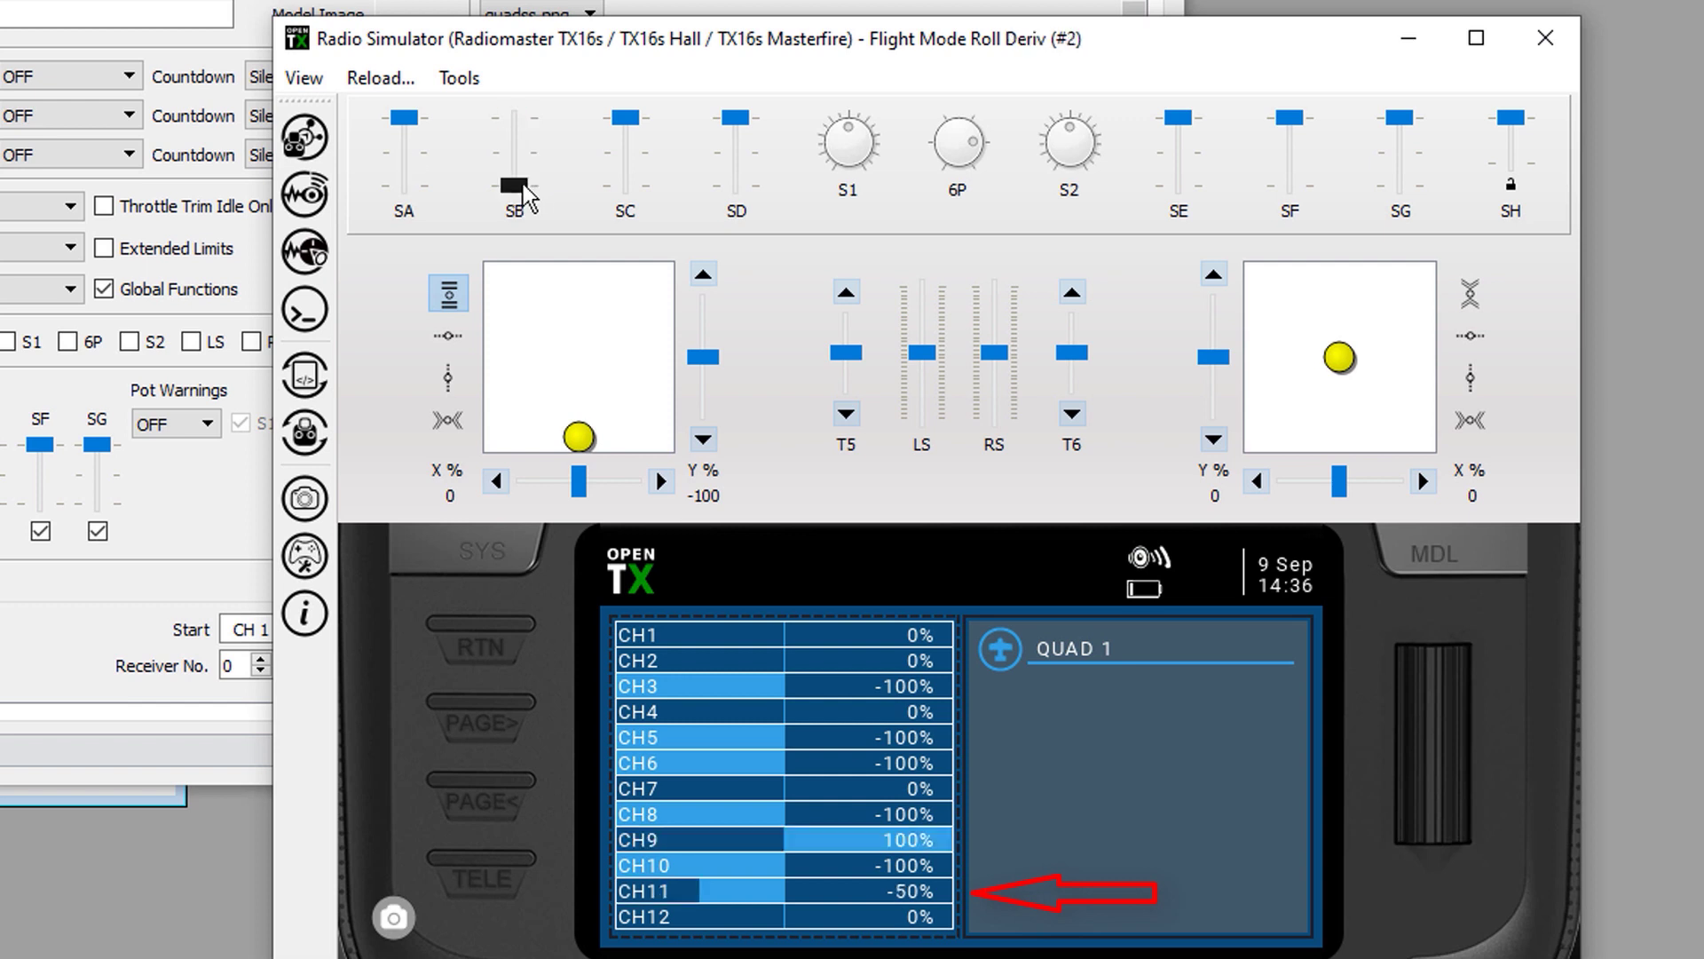
{"action": "left_click_drag", "start_coordinate": [527, 196], "coordinate": [525, 190]}
{"action": "left_click", "coordinate": [515, 131]}
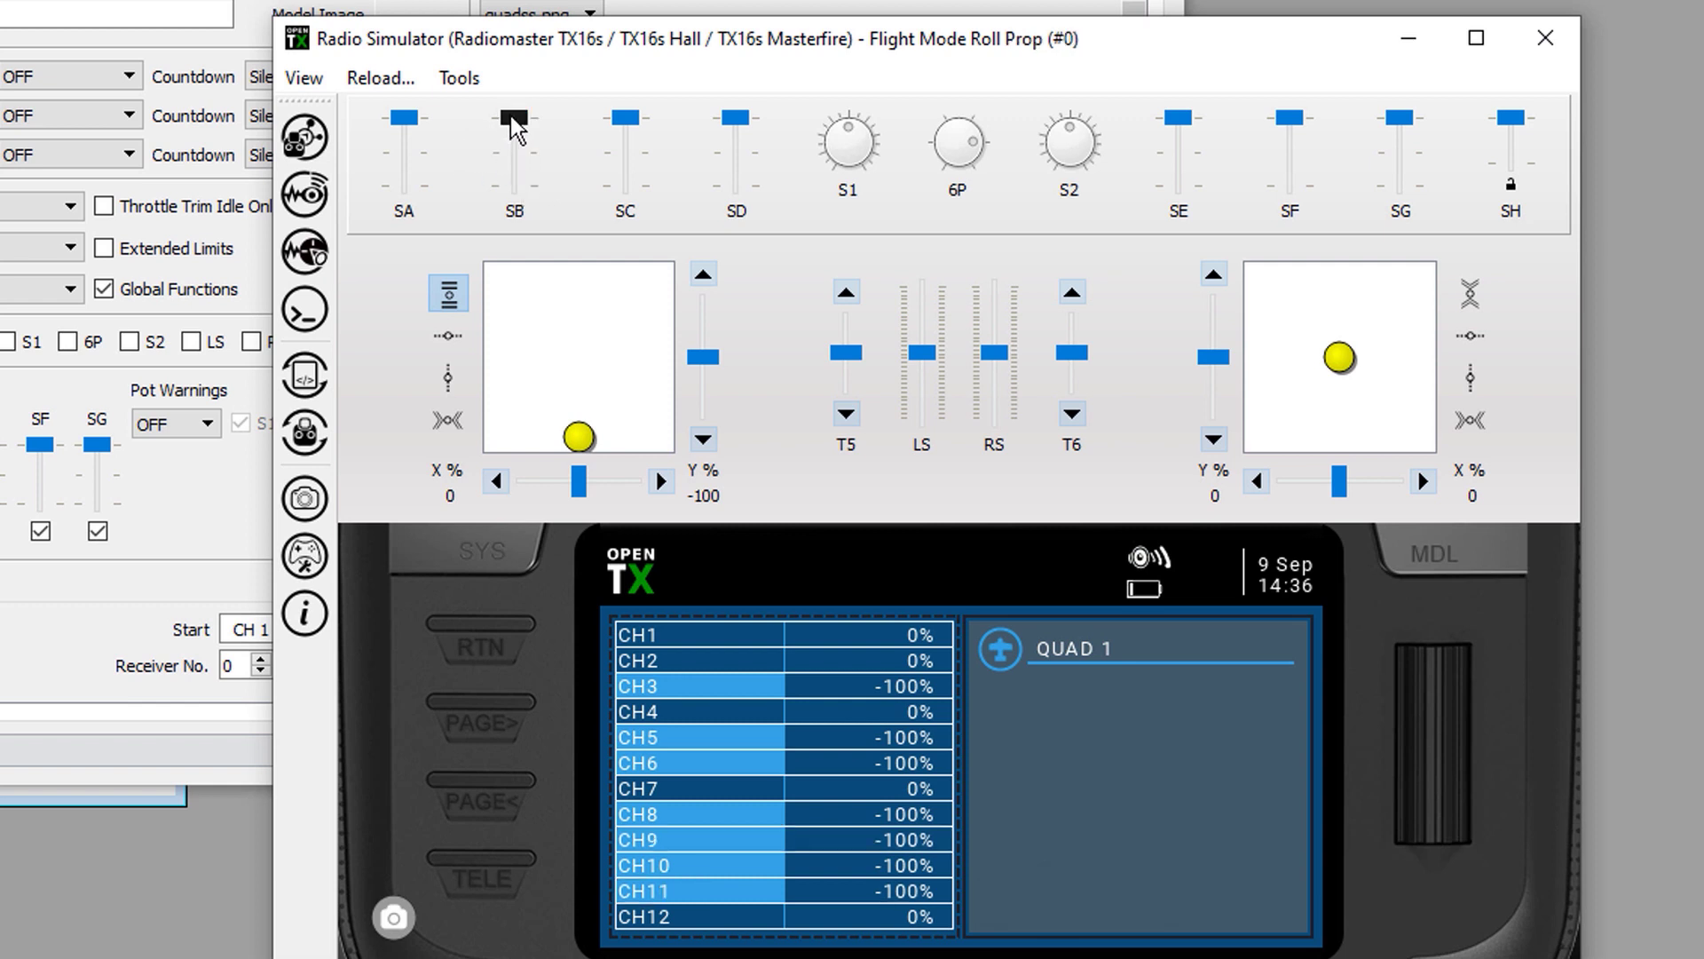
Step: Set switch SA to middle and cycle SB through middle, down and up to check channel 11 for the pitch terms
{"action": "left_click", "coordinate": [405, 163]}
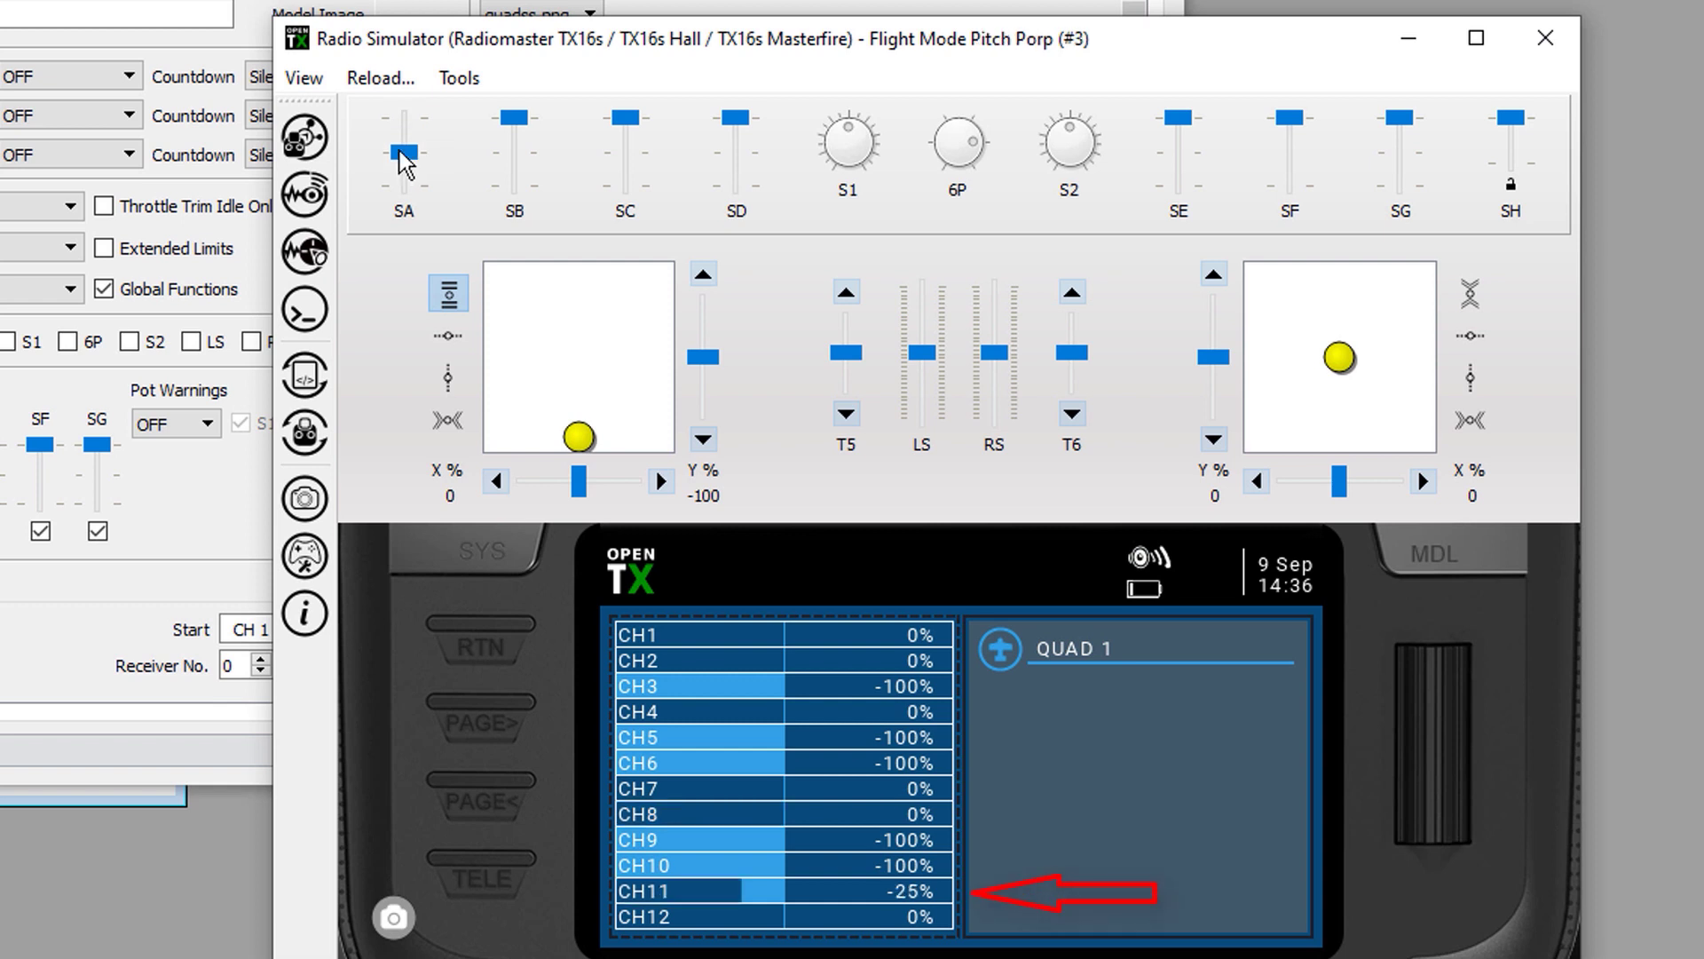
{"action": "left_click", "coordinate": [522, 164]}
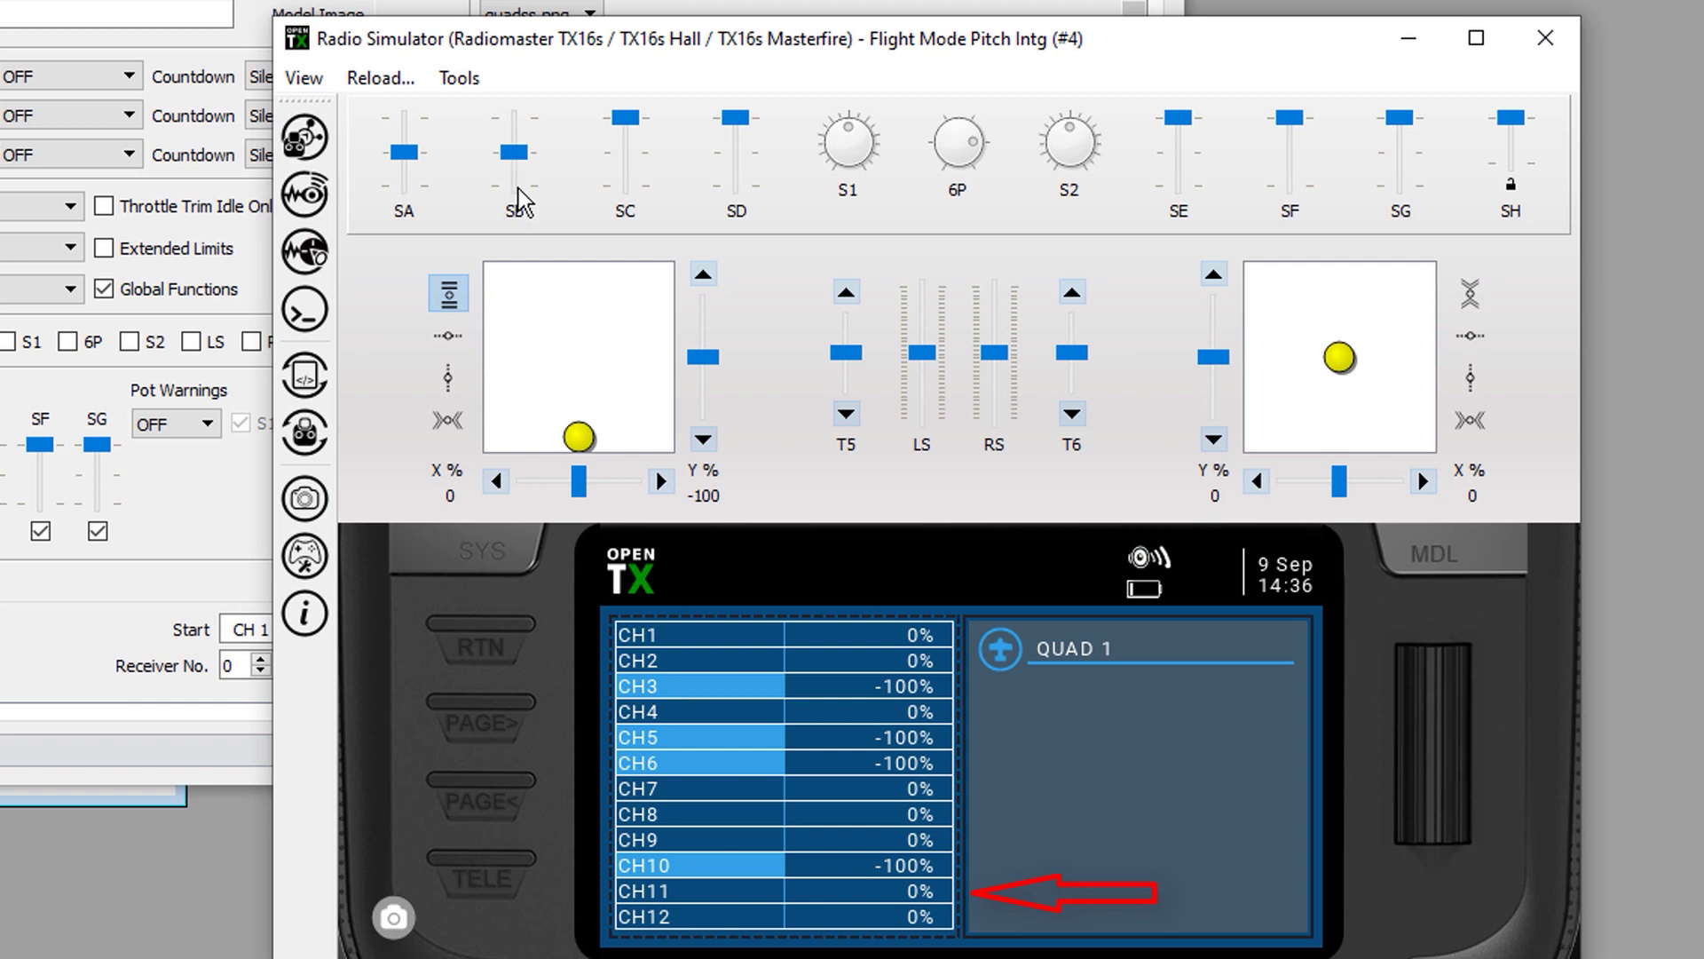
{"action": "left_click", "coordinate": [518, 188]}
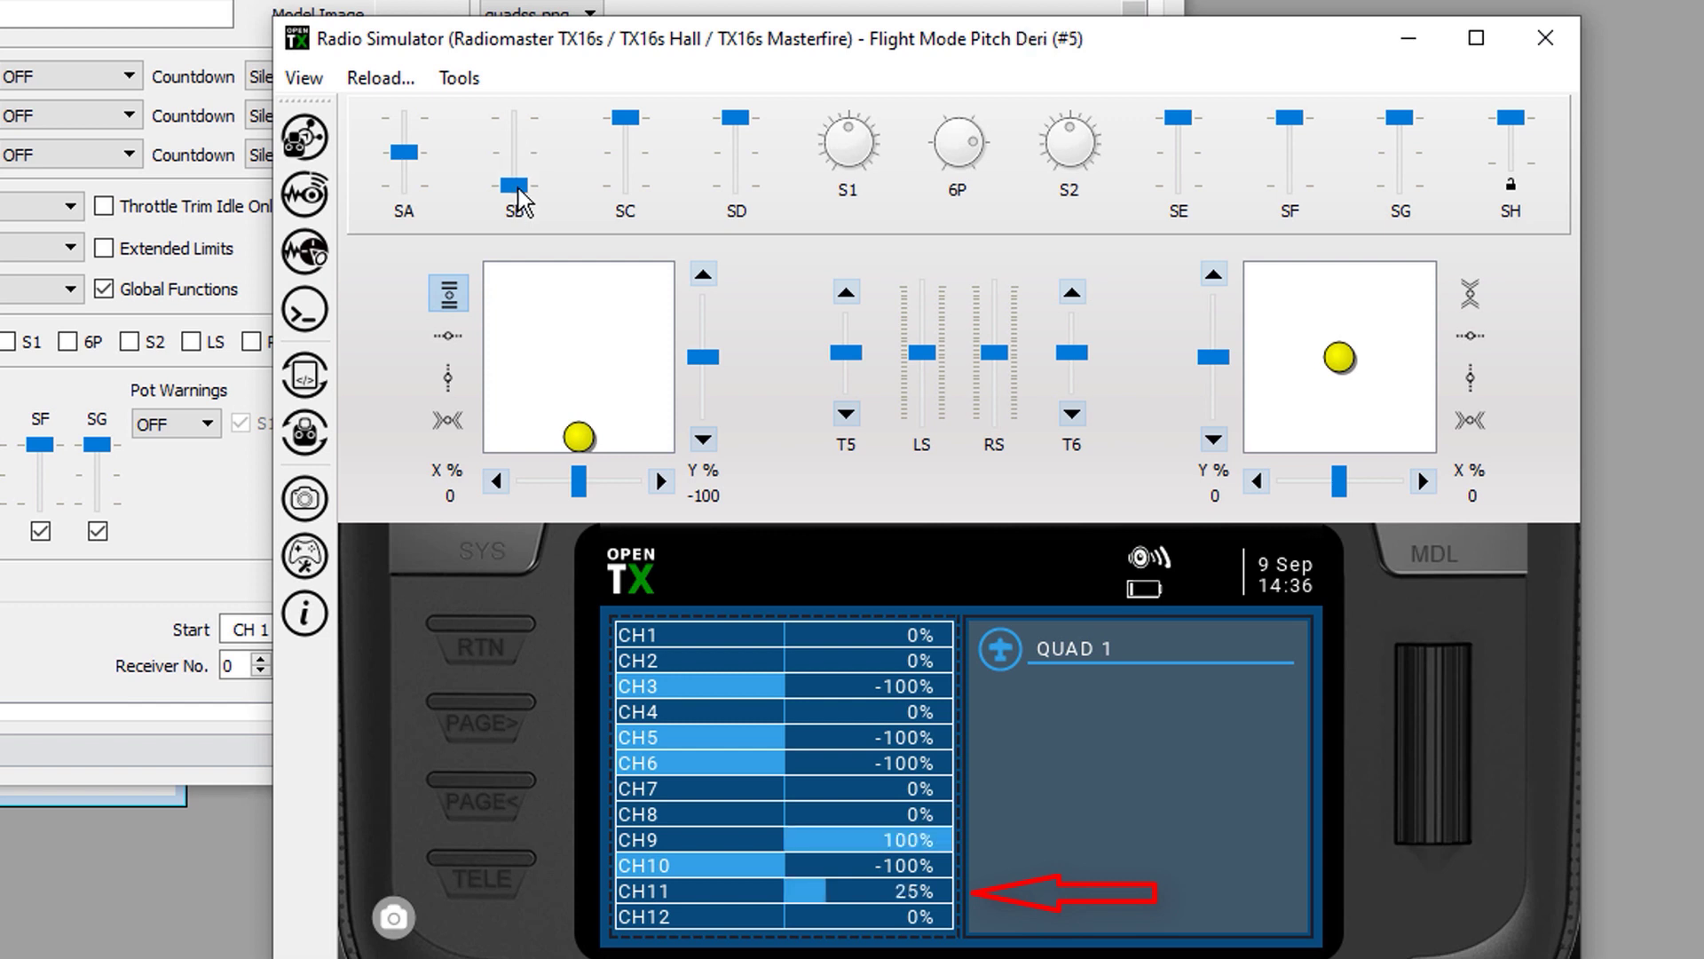
{"action": "left_click_drag", "start_coordinate": [515, 187], "coordinate": [504, 116]}
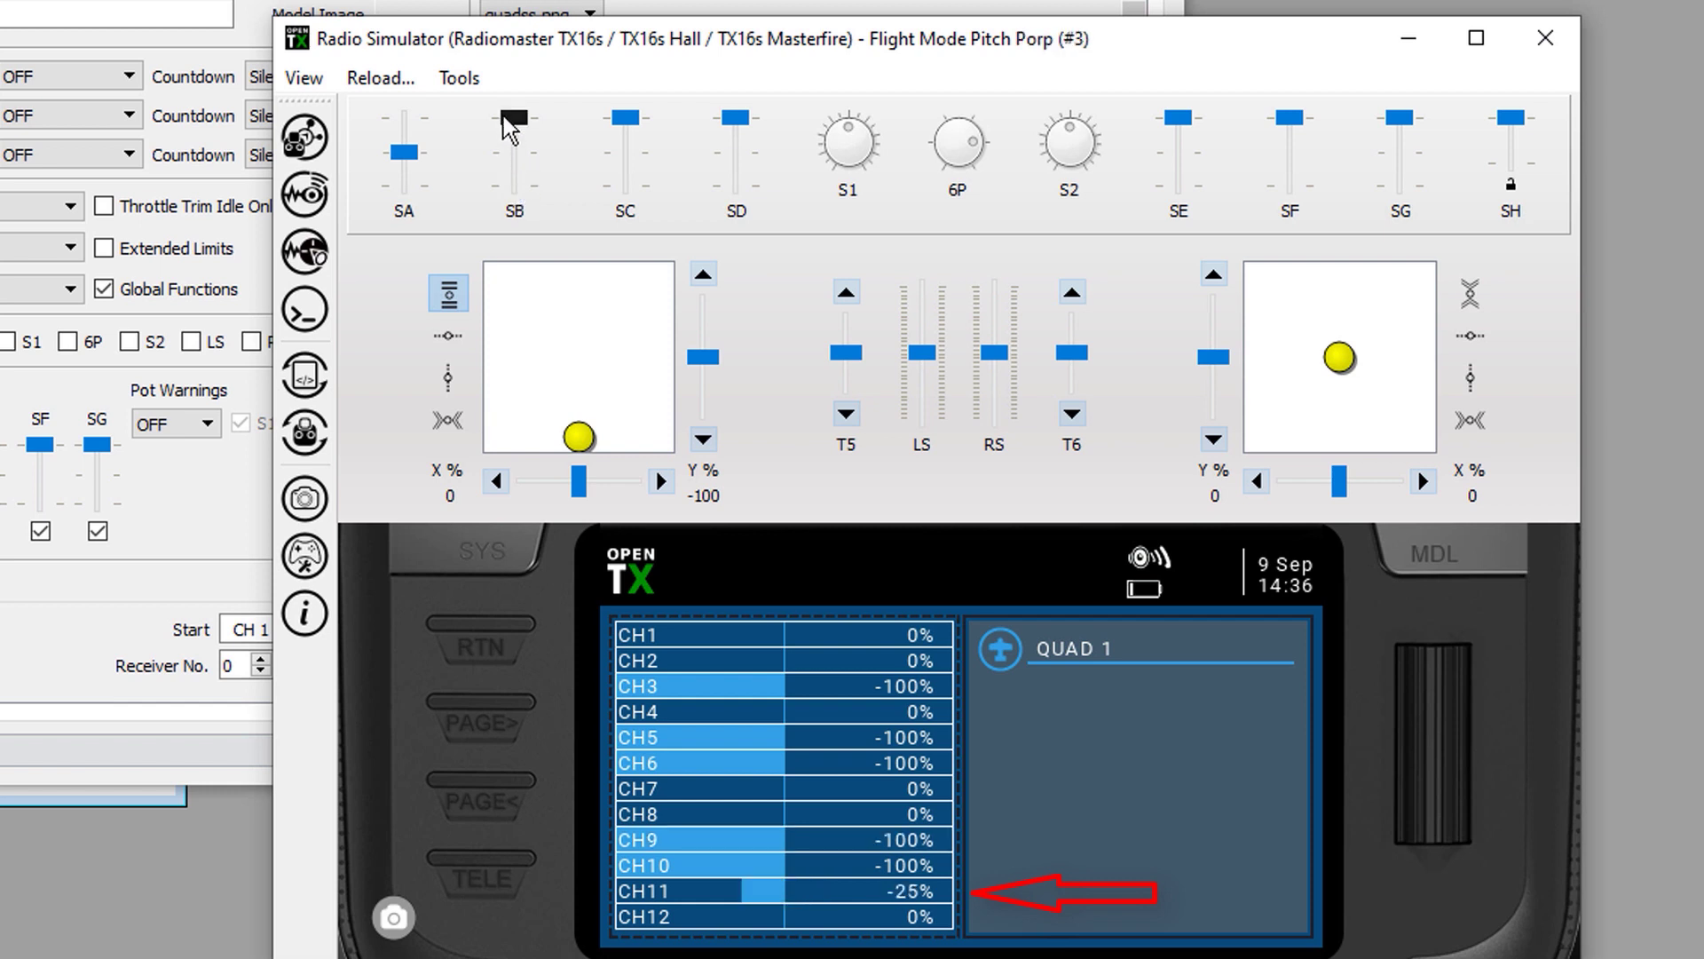
Step: Set switch SA down and move SB through middle to down to check channel 11 for the yaw terms
{"action": "left_click", "coordinate": [410, 185]}
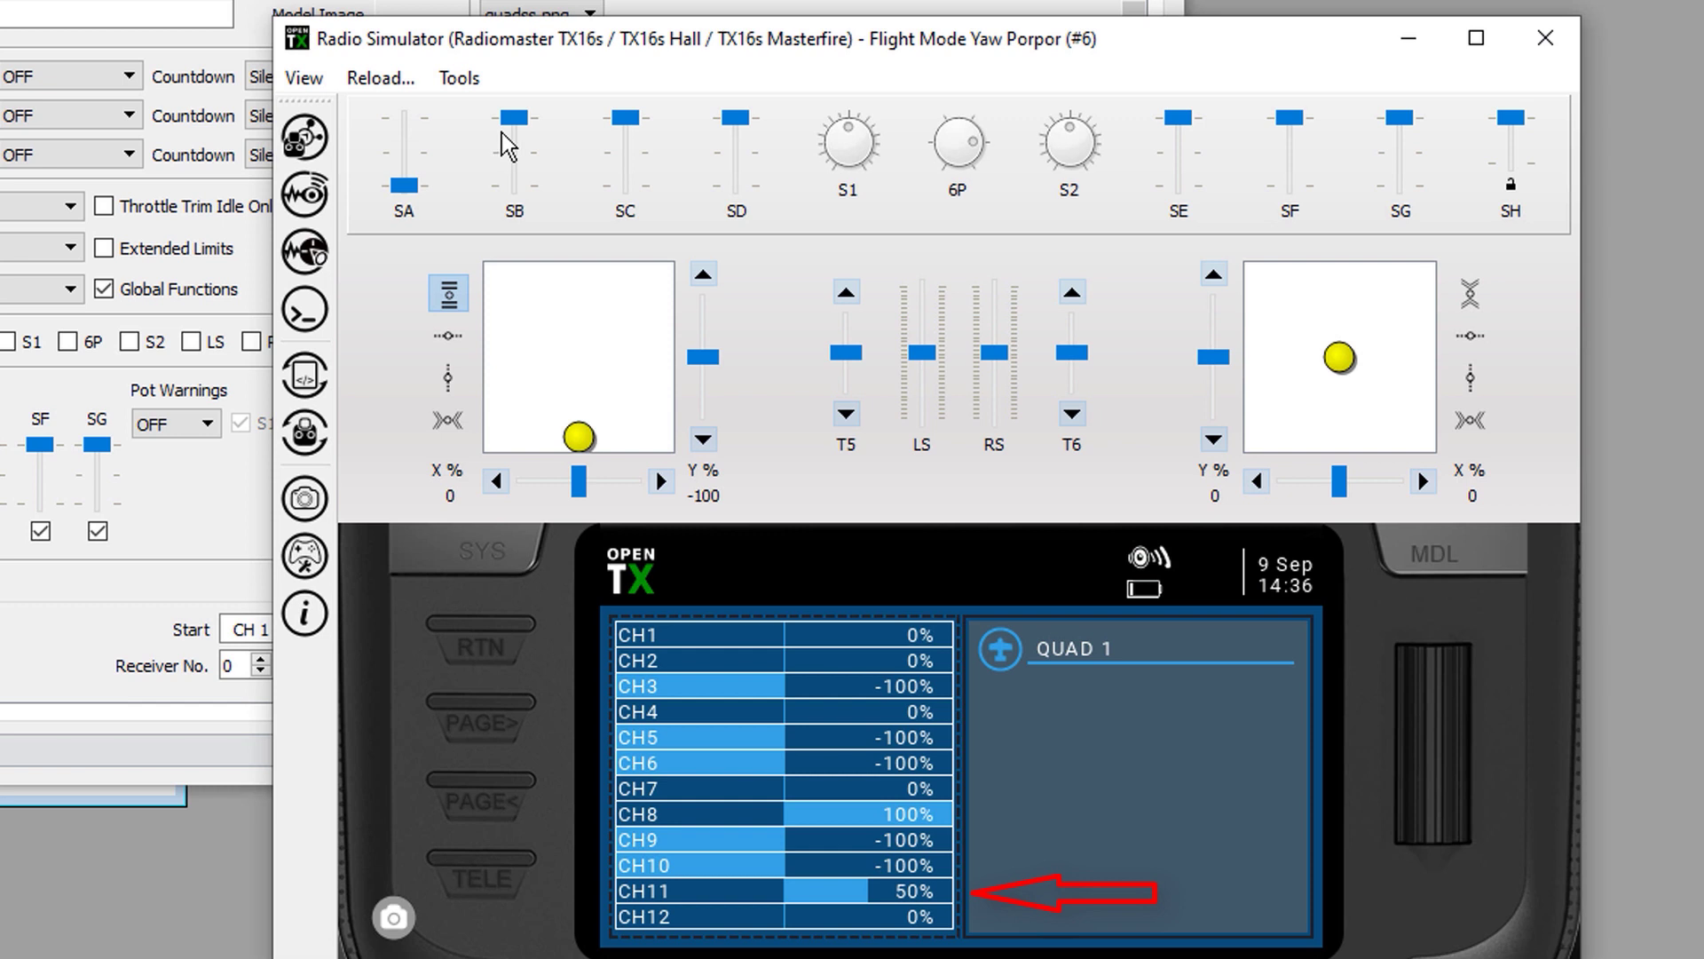
{"action": "left_click", "coordinate": [518, 156]}
{"action": "left_click_drag", "start_coordinate": [515, 154], "coordinate": [524, 197]}
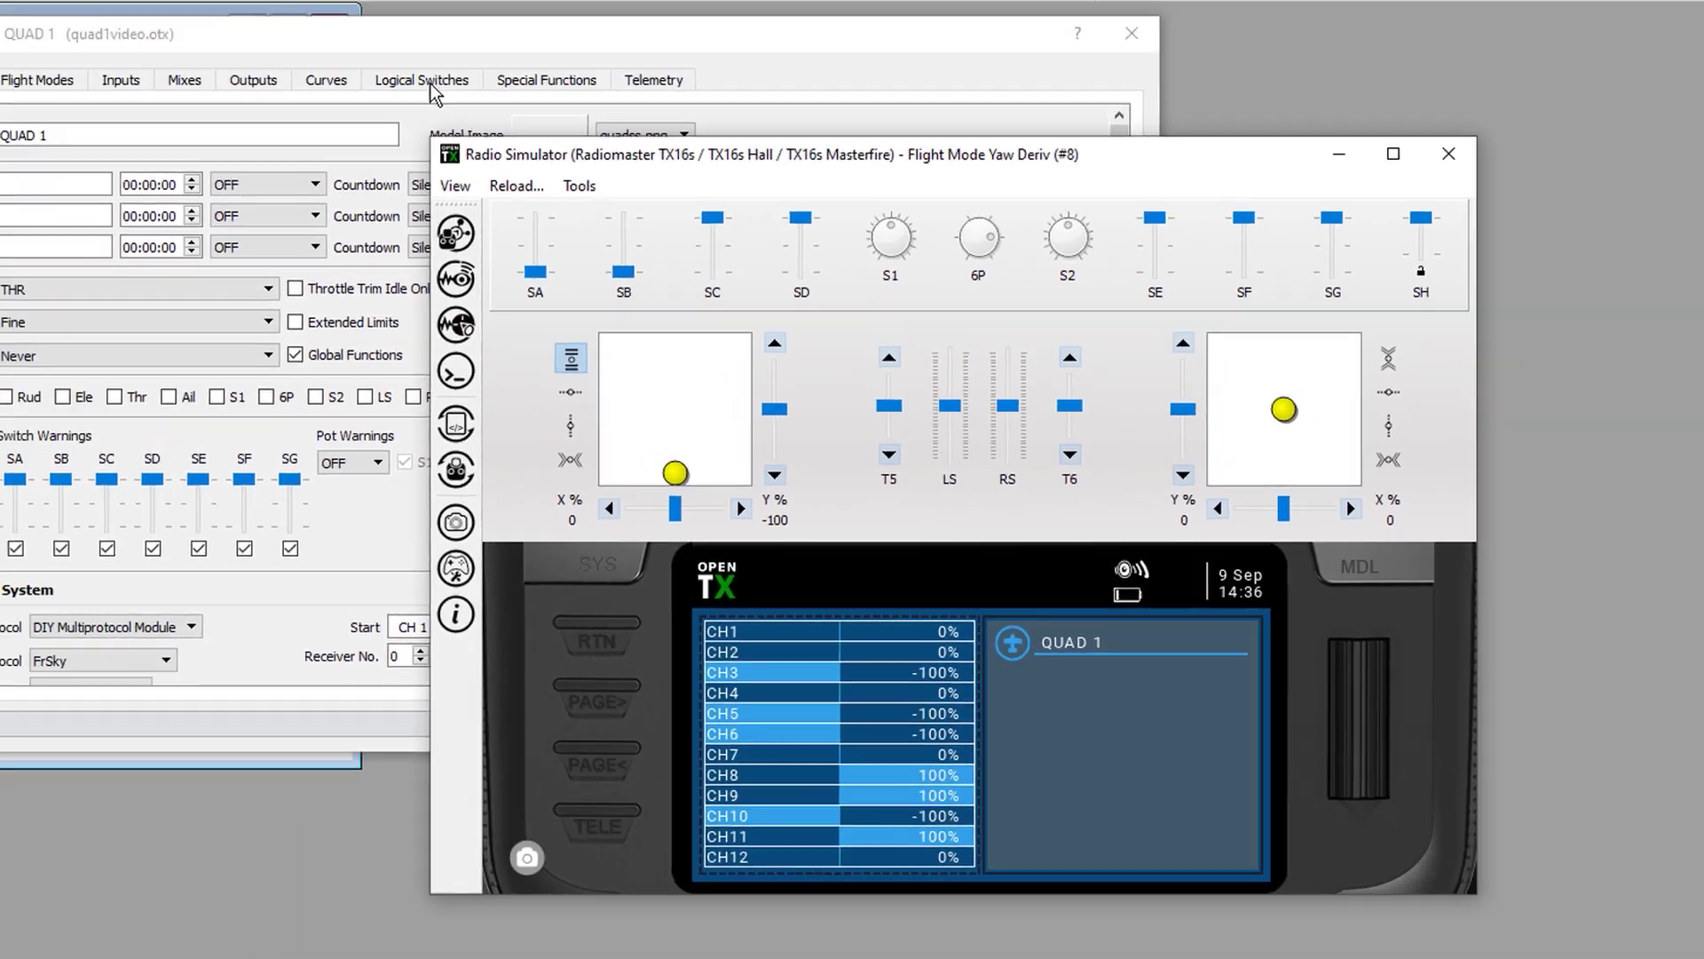
Step: Review the QUAD 1 model's logical switches, inputs, mixes and special functions that drive the channel 11 override
{"action": "left_click", "coordinate": [433, 89]}
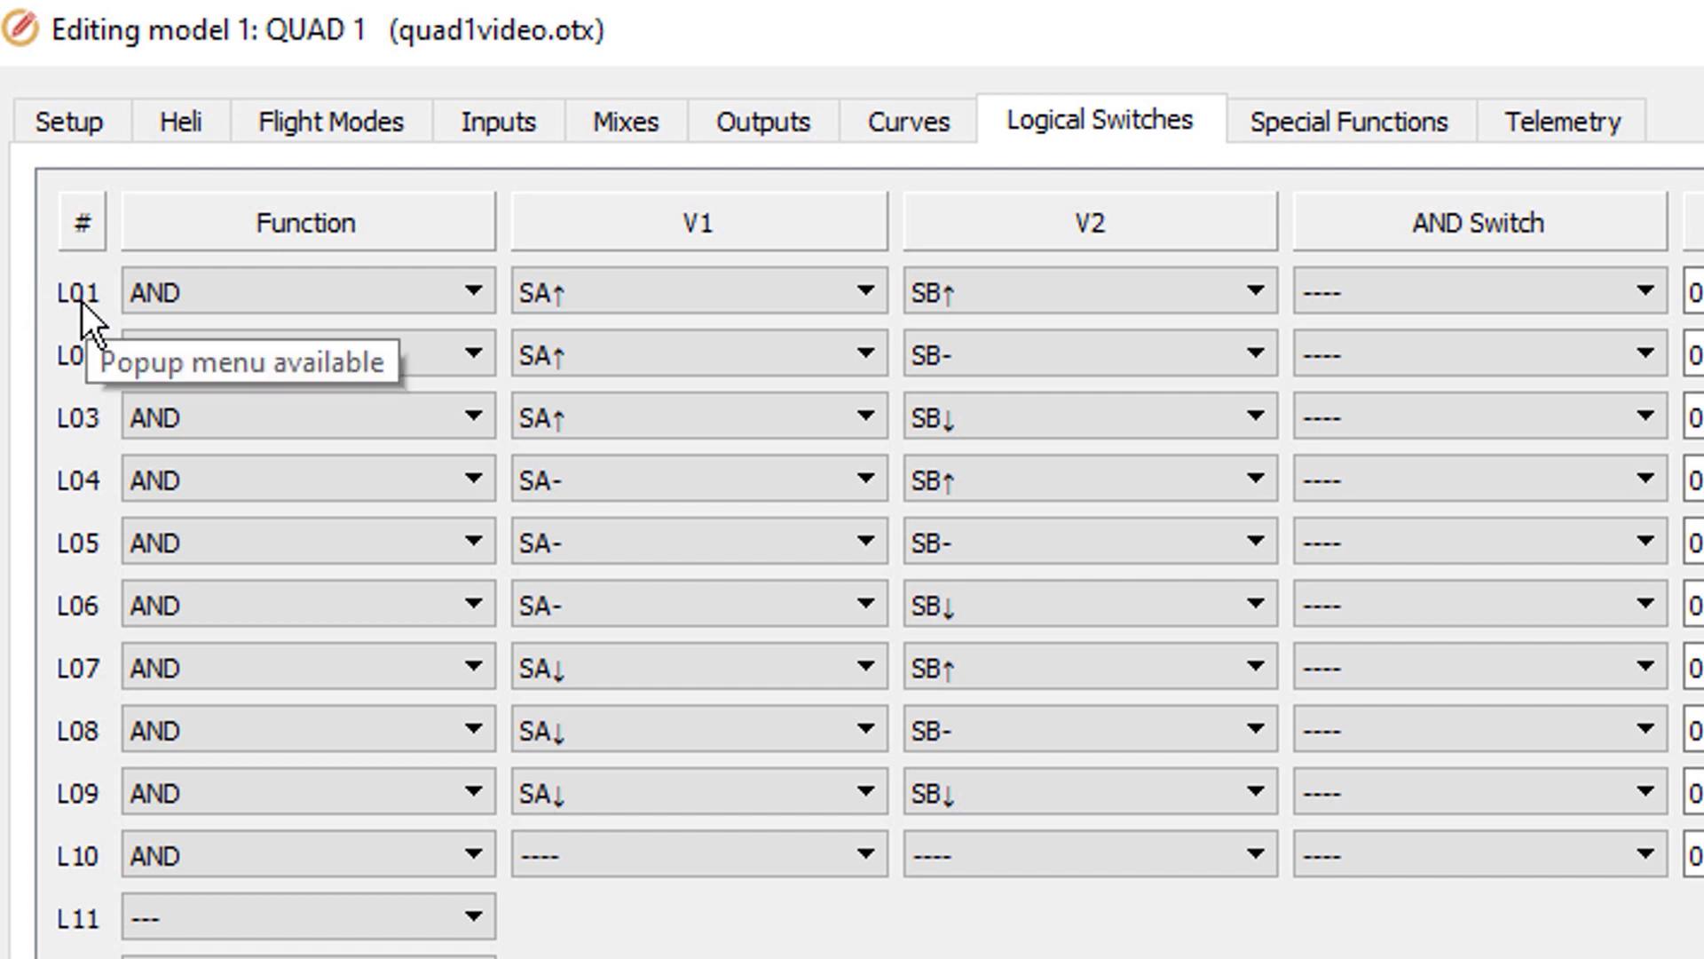
{"action": "left_click", "coordinate": [1377, 123]}
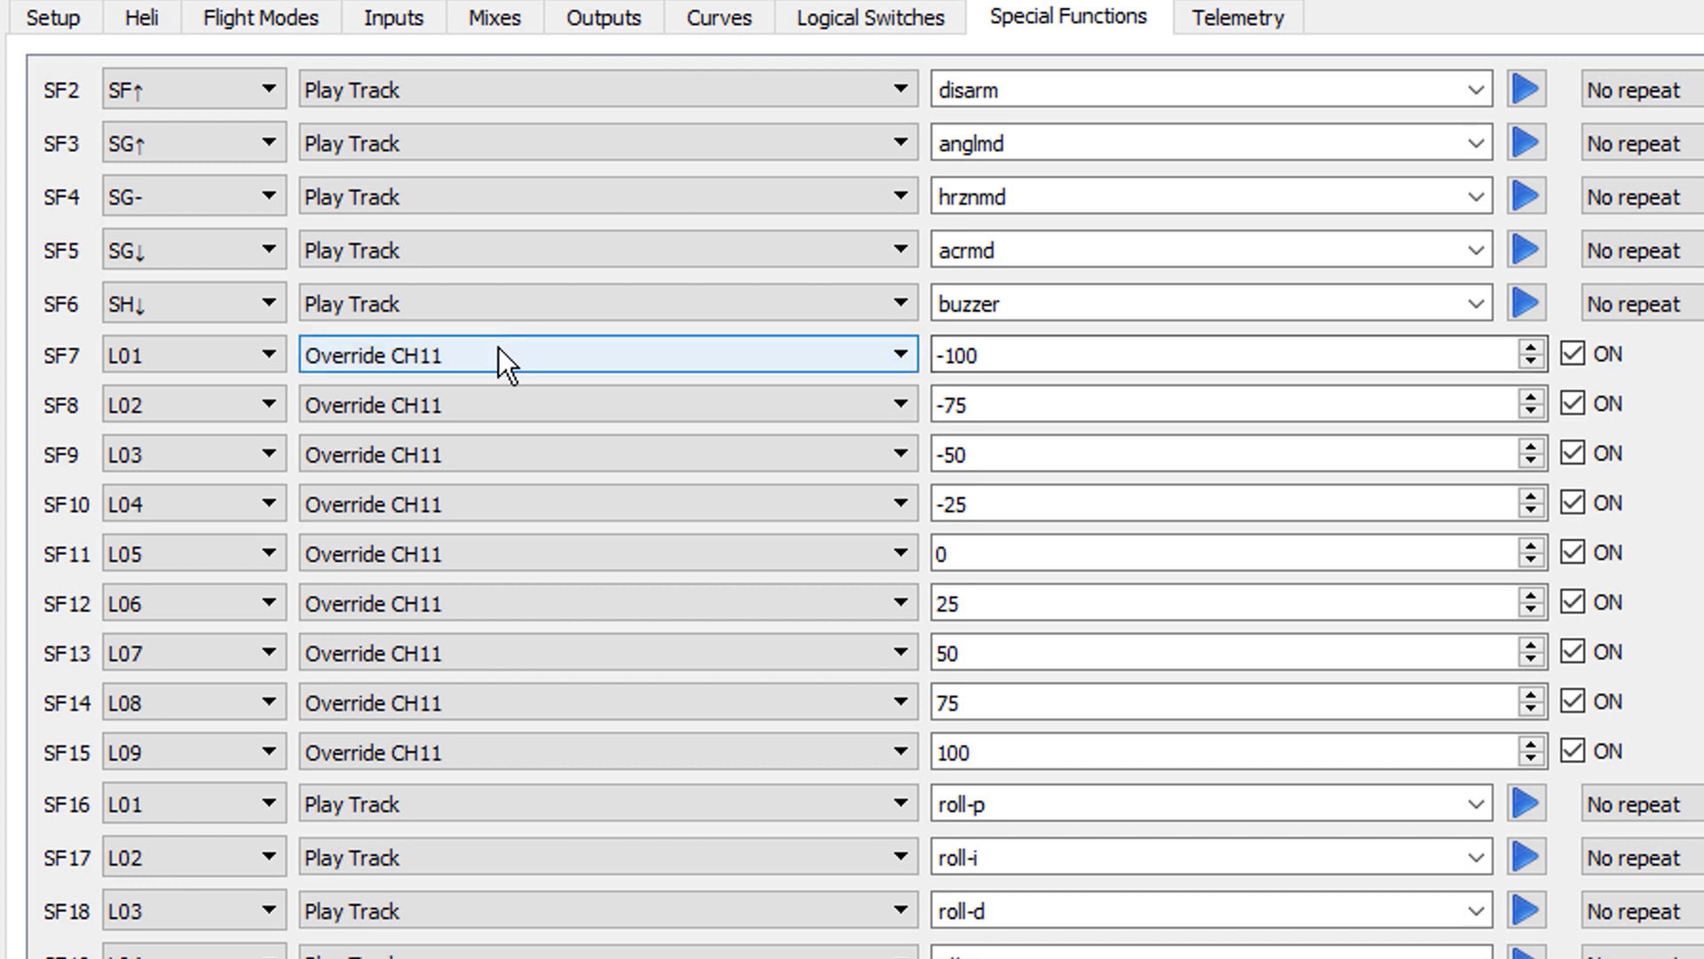
{"action": "left_click", "coordinate": [397, 22]}
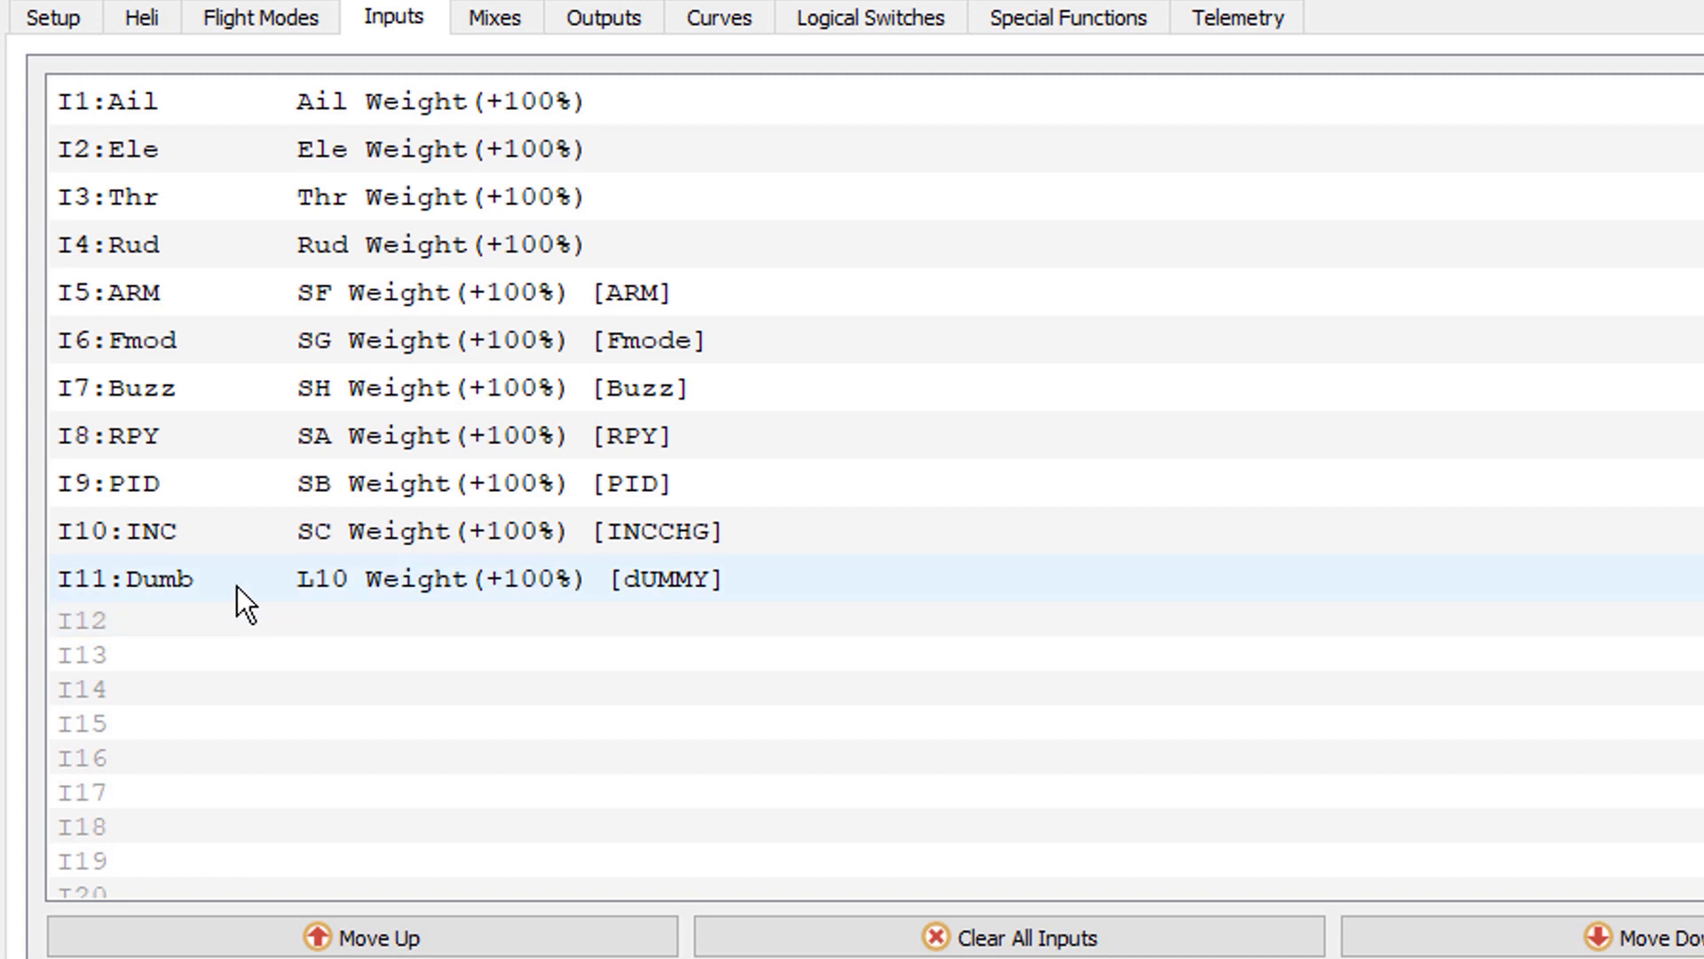
{"action": "left_click", "coordinate": [497, 19]}
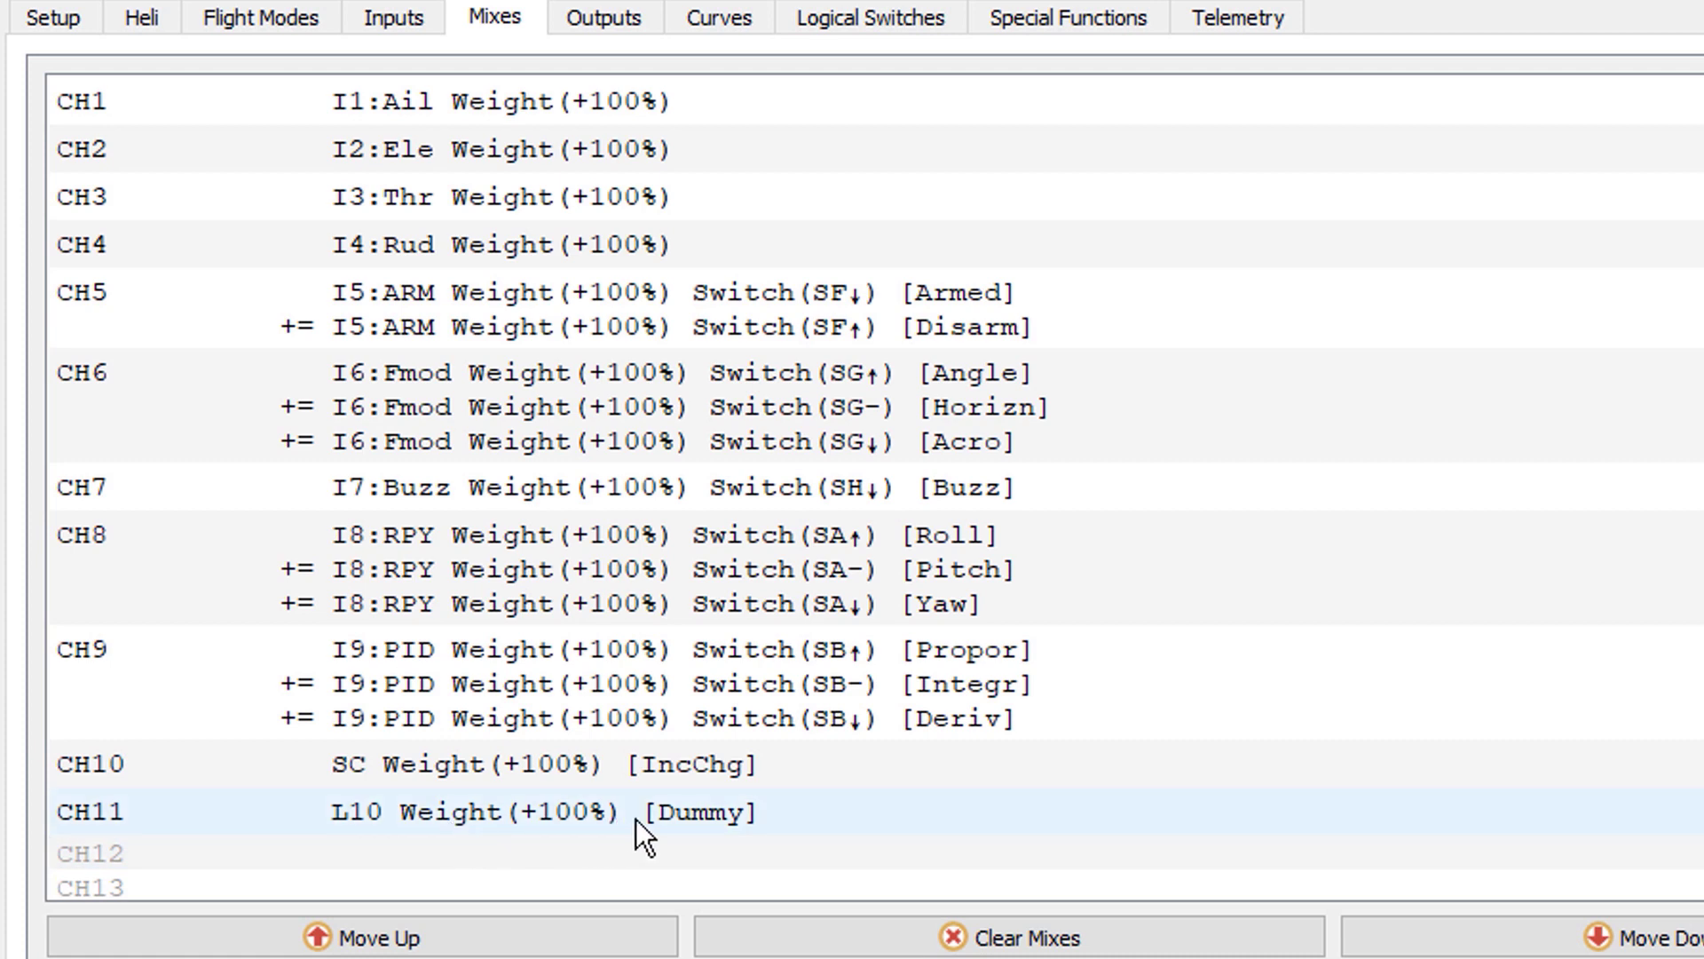
{"action": "left_click", "coordinate": [1069, 18]}
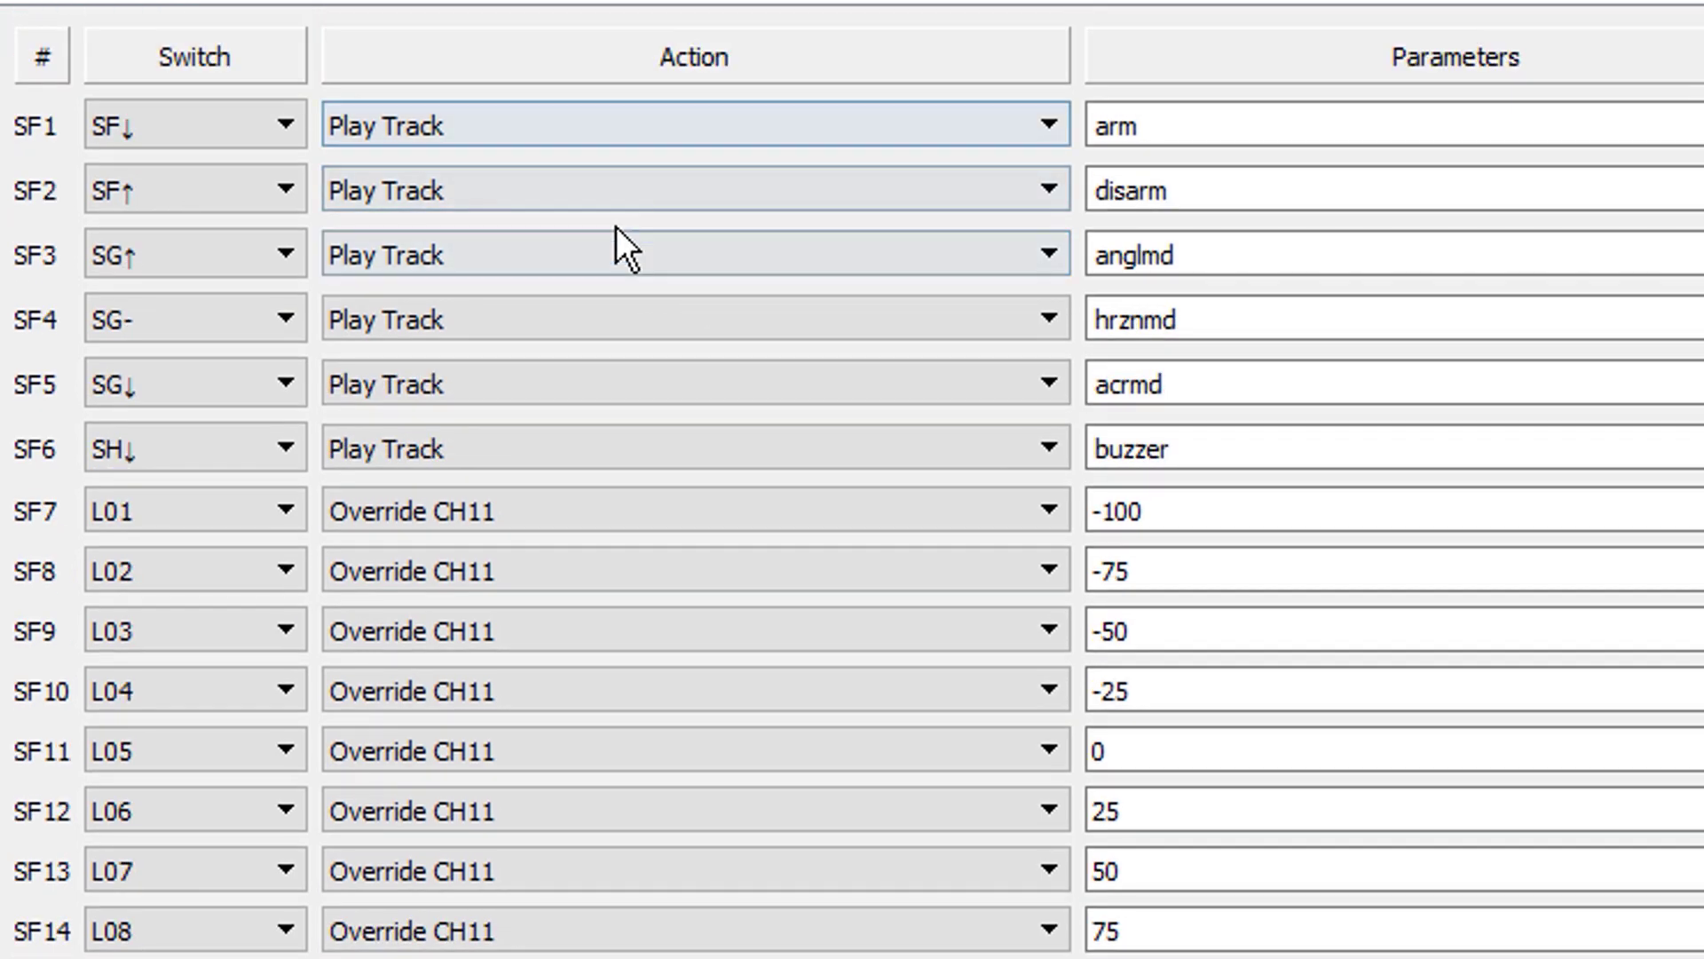
{"action": "scroll", "coordinate": [845, 258], "scroll_direction": "down", "scroll_amount": 5}
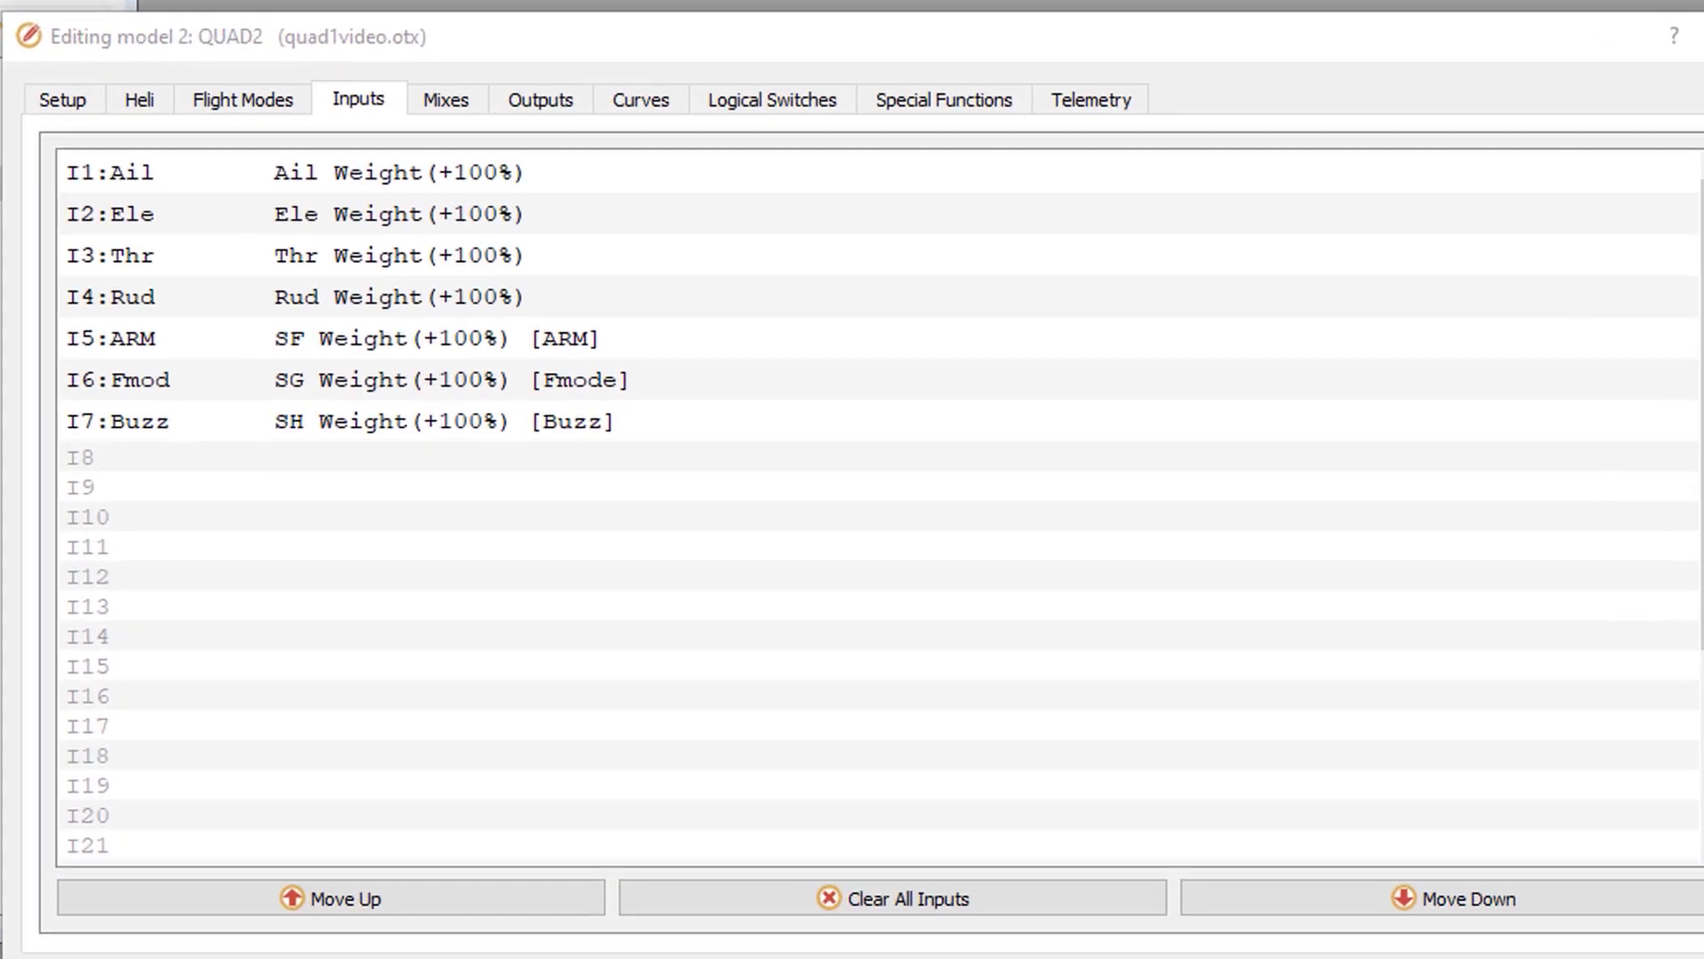
Step: Create input I8 in the QUAD2 model with both the input name and line name RPY
{"action": "left_click", "coordinate": [163, 465]}
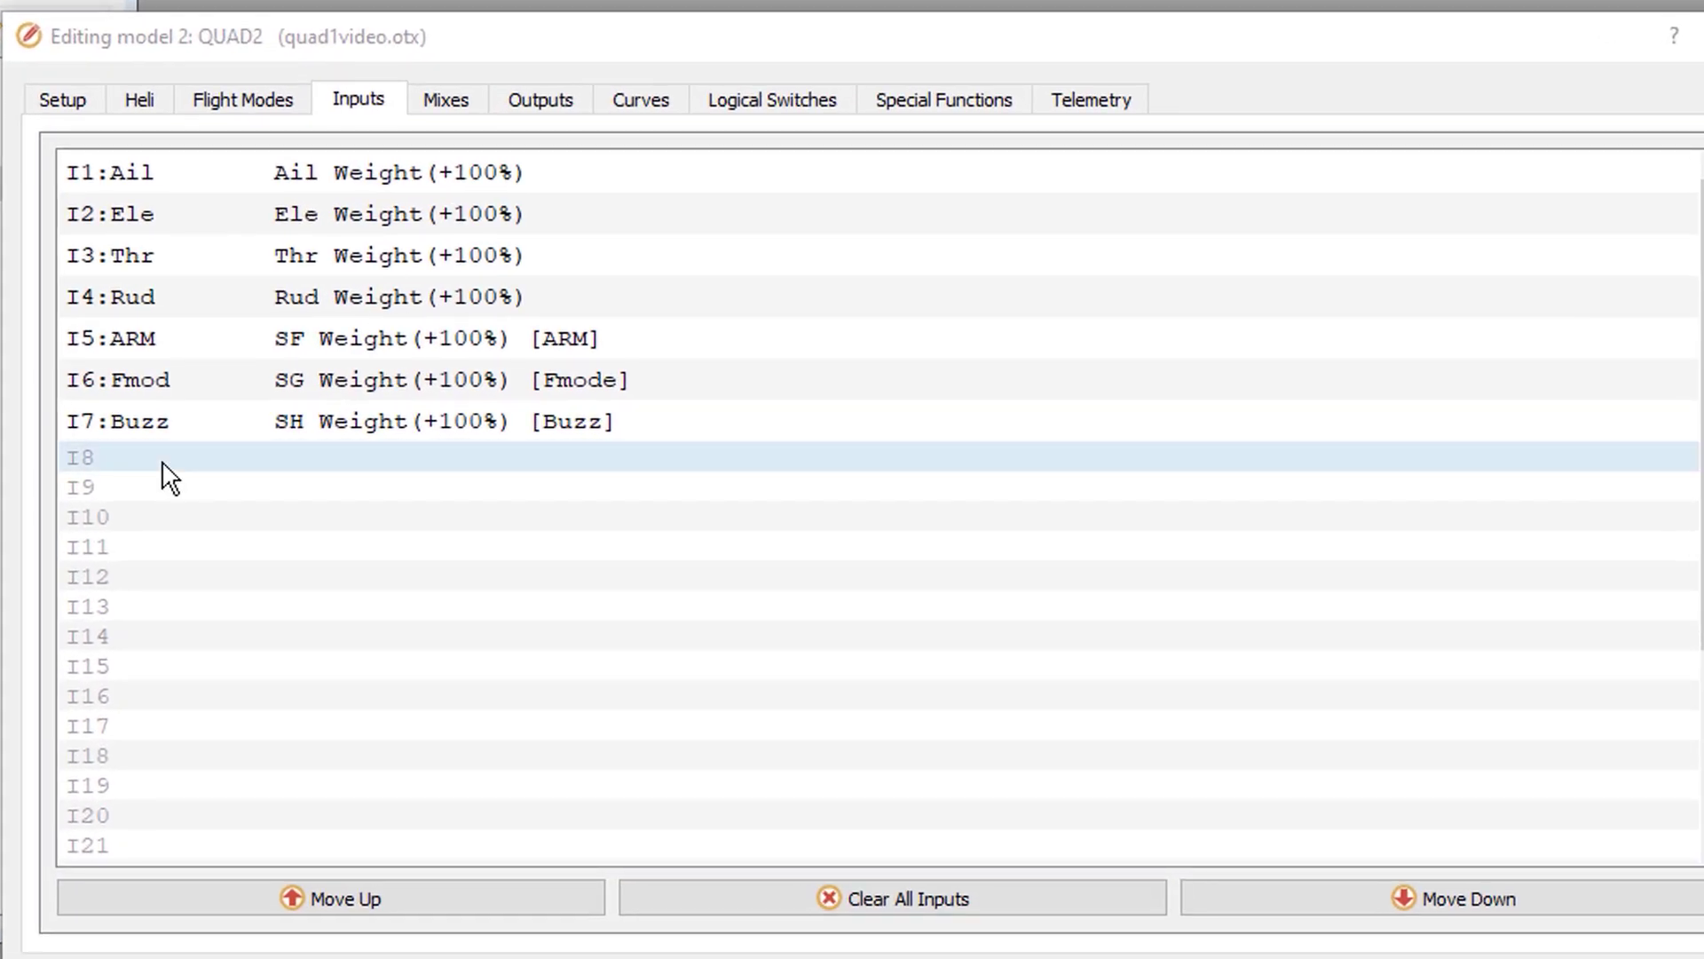
{"action": "double_click", "coordinate": [214, 460]}
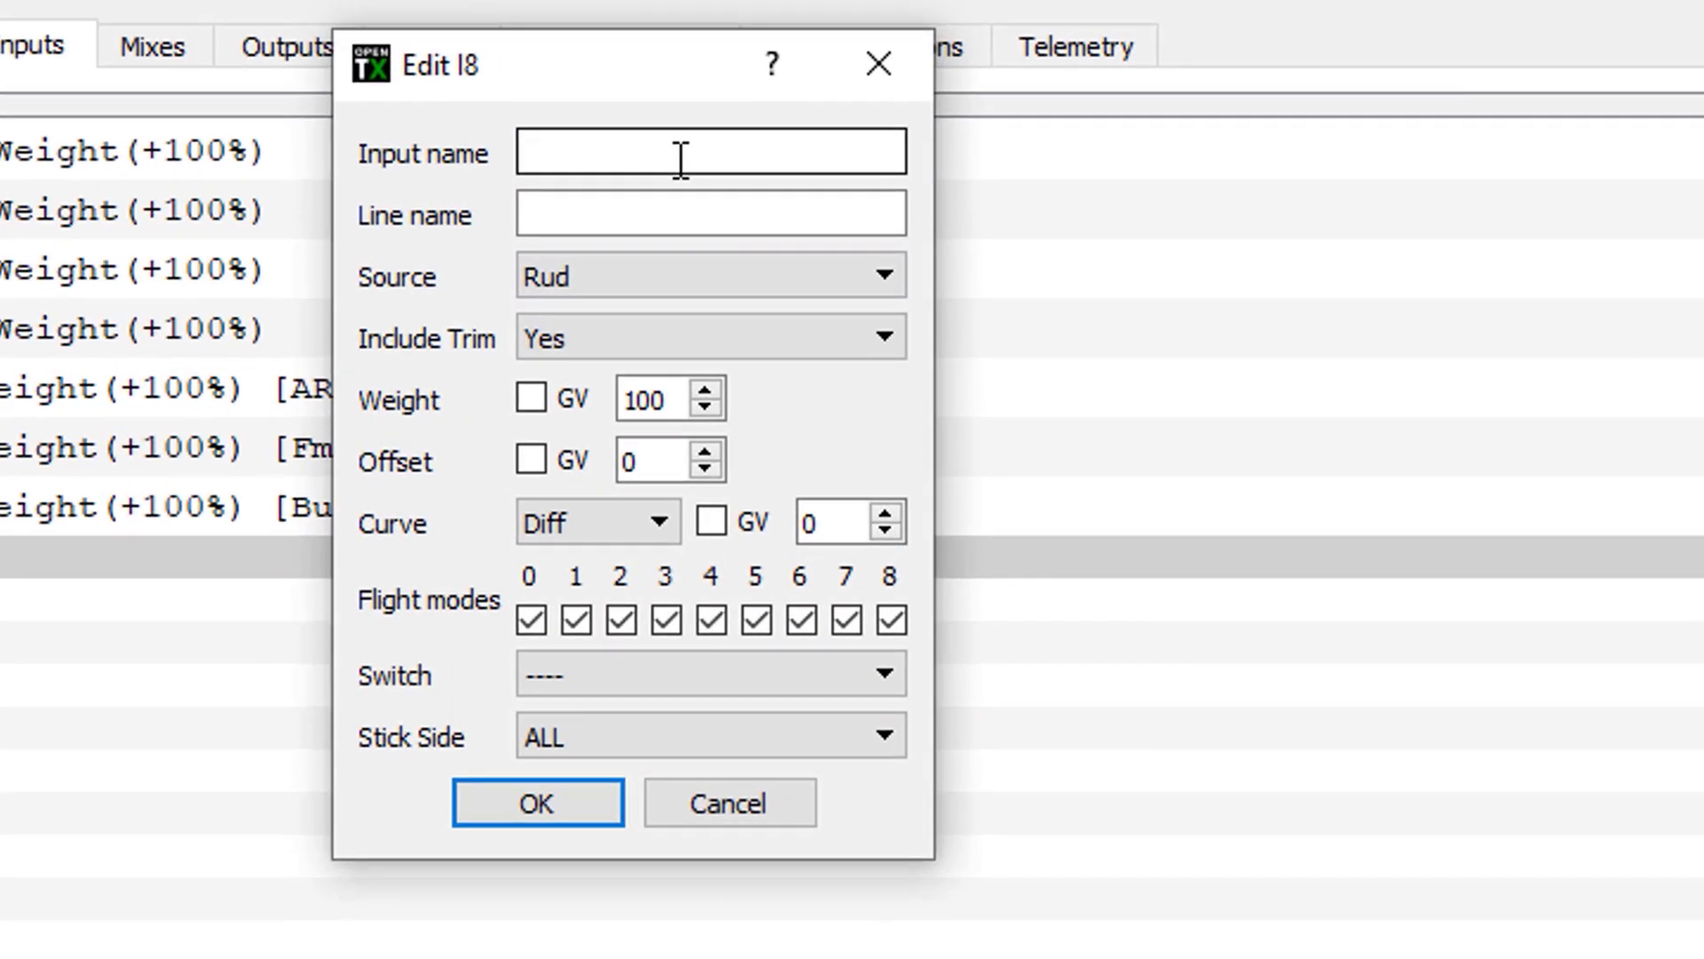
{"action": "type", "text": "RPY"}
{"action": "left_click_drag", "start_coordinate": [681, 161], "coordinate": [476, 156]}
{"action": "key", "text": "ctrl+c"}
{"action": "left_click", "coordinate": [640, 216]}
{"action": "key", "text": "ctrl+v"}
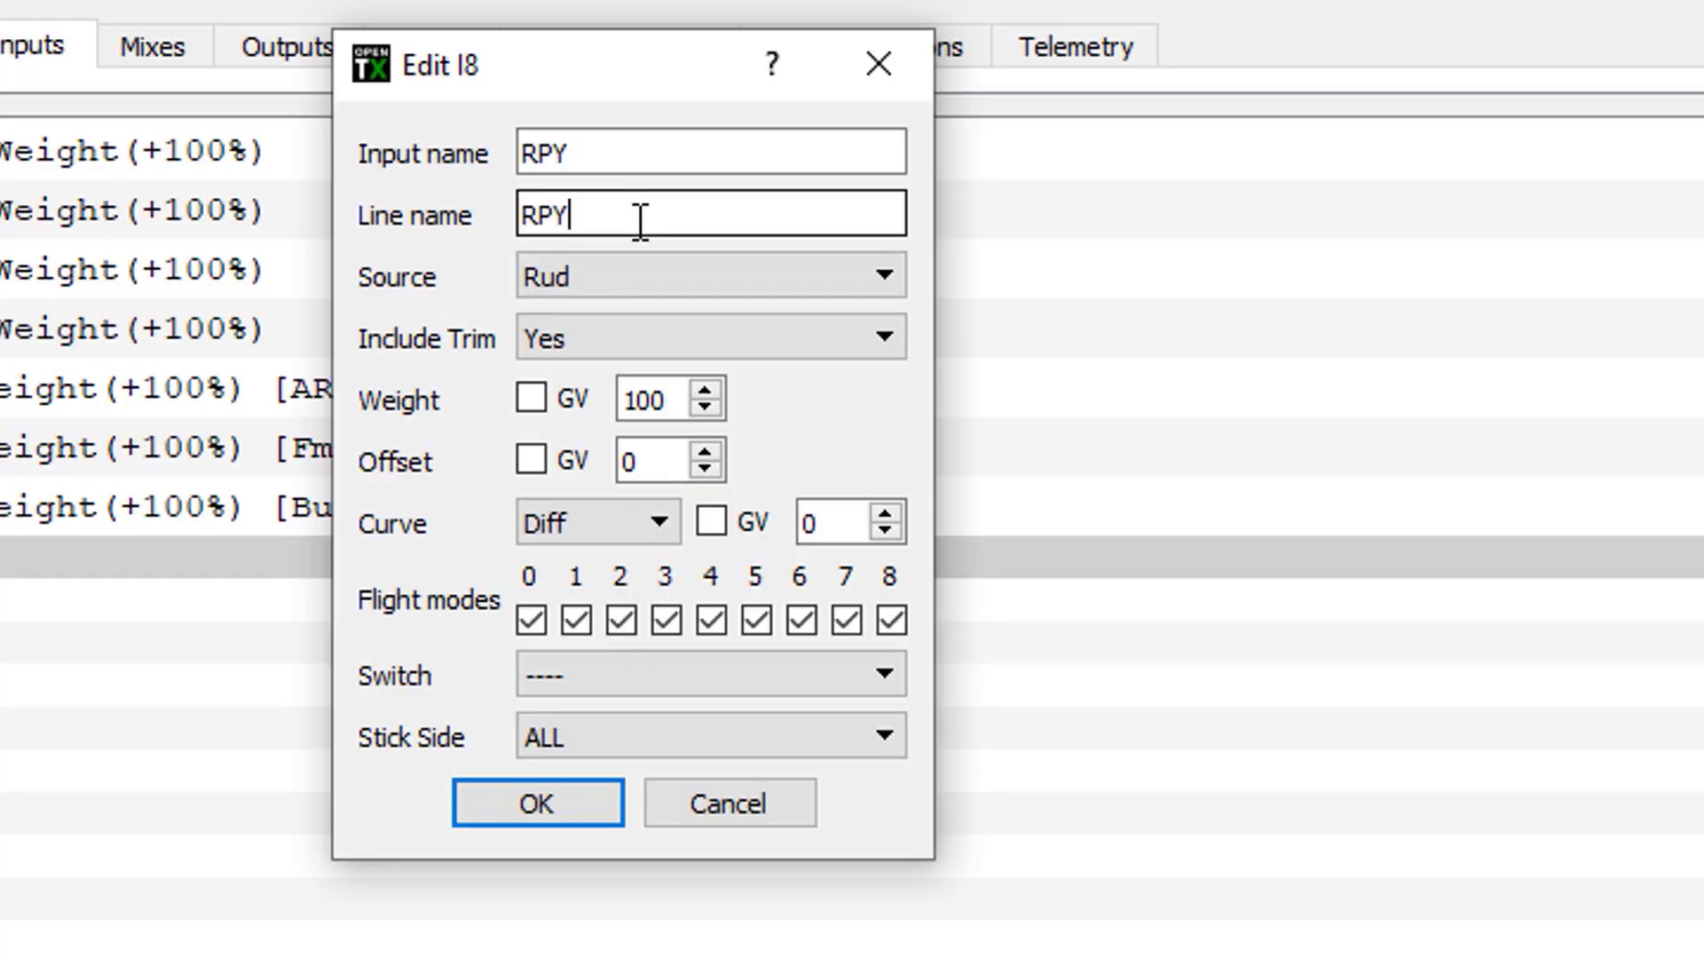
Step: Set input I8's source to switch SA and accept the input
{"action": "left_click", "coordinate": [651, 276]}
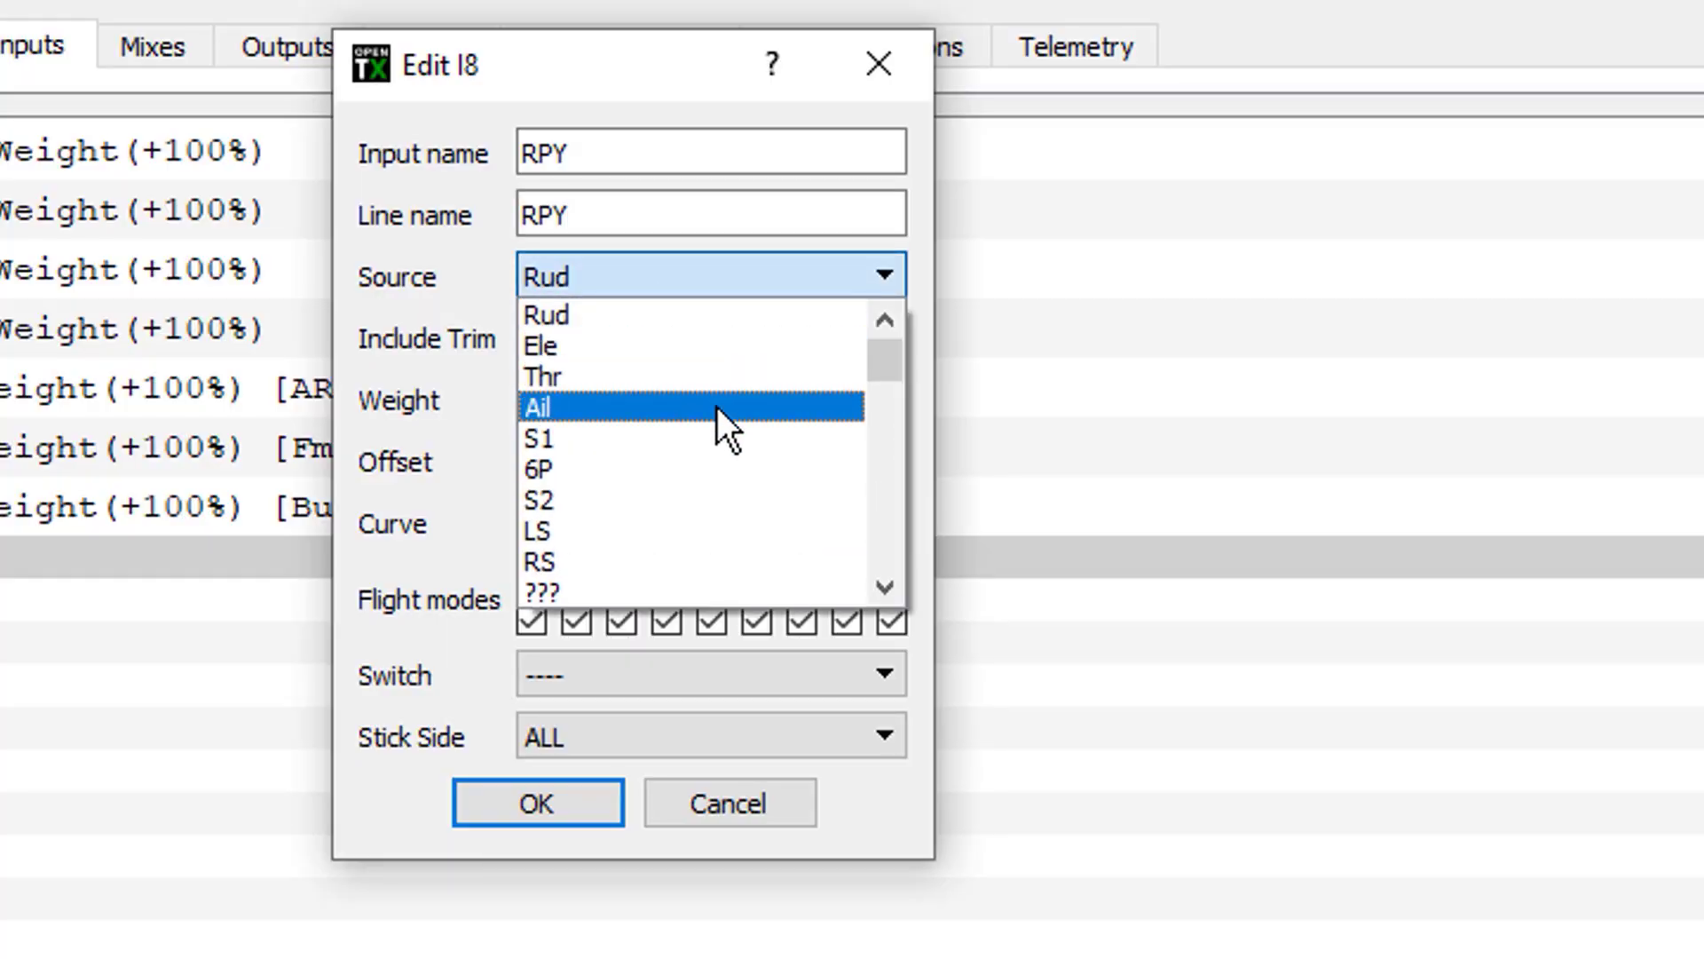
{"action": "scroll", "coordinate": [716, 417], "scroll_direction": "down", "scroll_amount": 2}
{"action": "scroll", "coordinate": [716, 411], "scroll_direction": "down", "scroll_amount": 3}
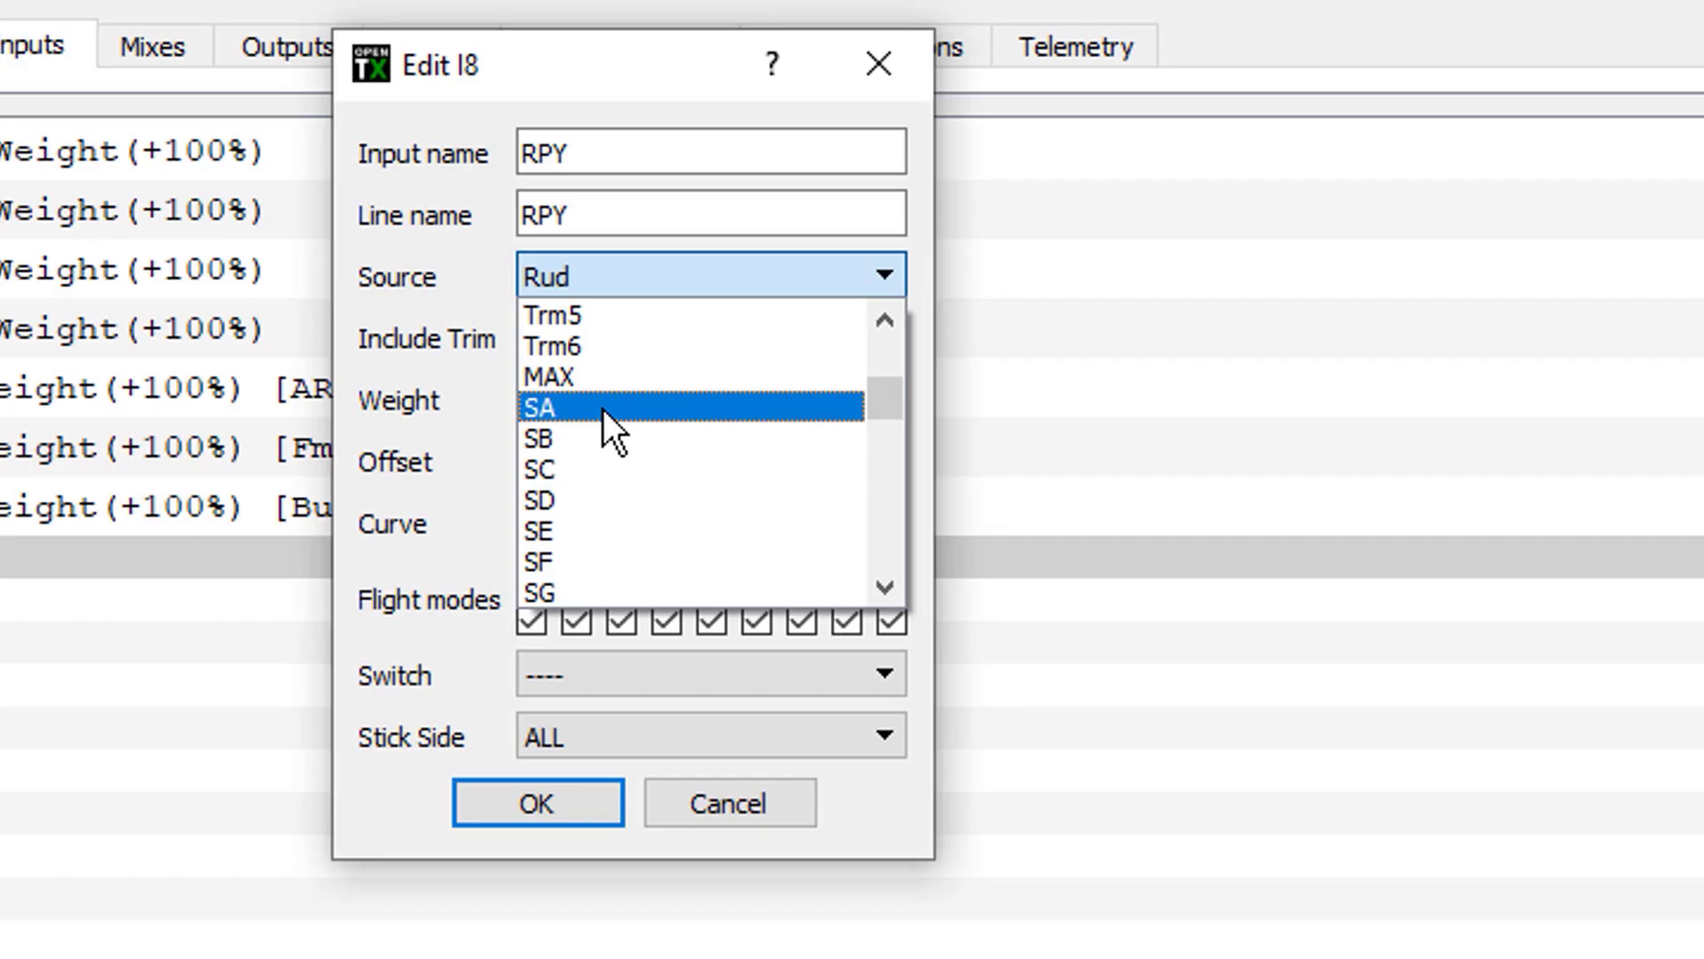
{"action": "left_click", "coordinate": [603, 408]}
{"action": "left_click", "coordinate": [538, 803]}
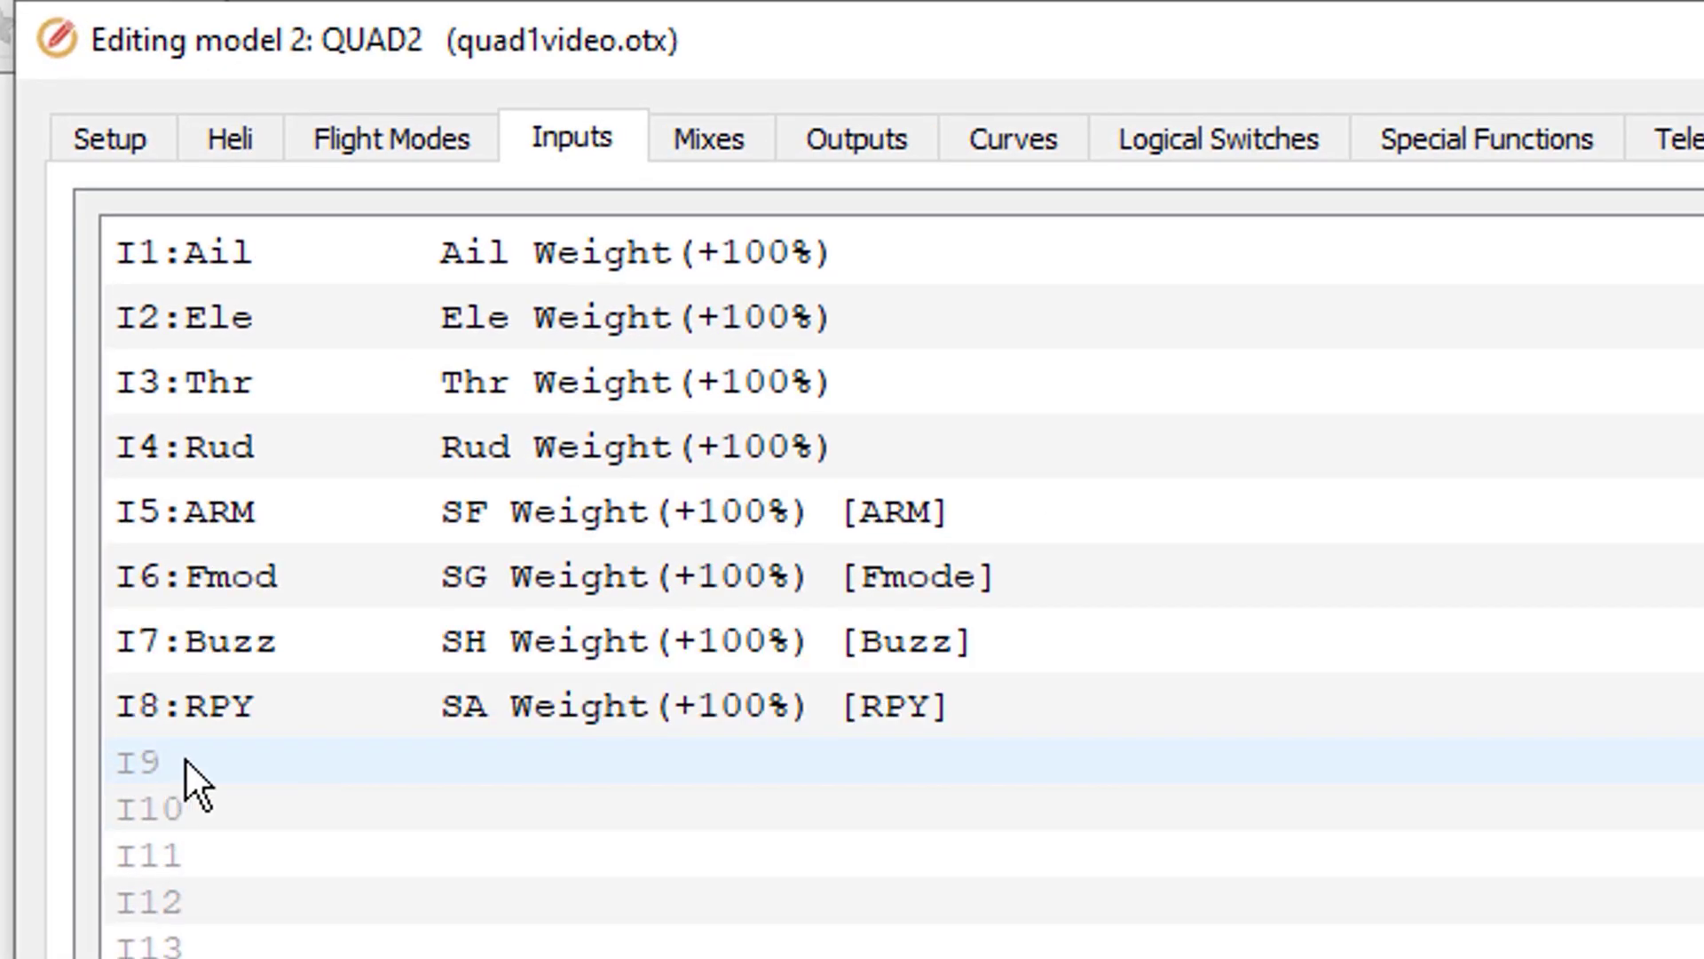
Step: Add input I9 with input name and line name PID, using switch SB as its source
{"action": "left_click", "coordinate": [261, 760]}
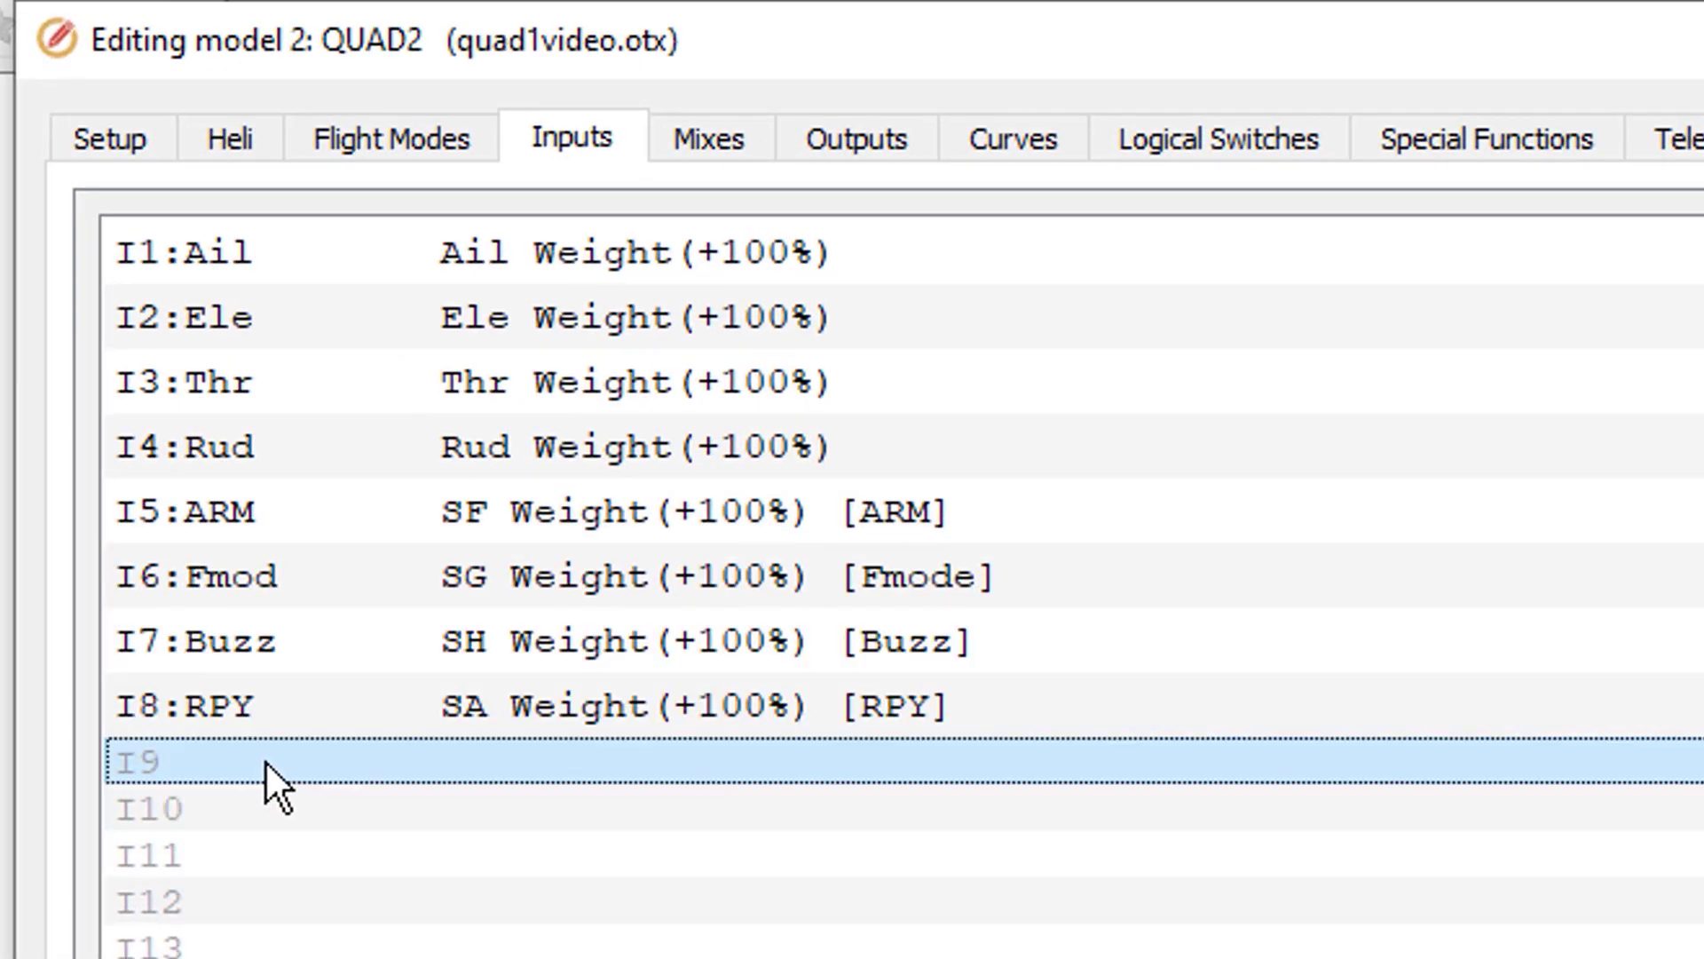
{"action": "double_click", "coordinate": [264, 759]}
{"action": "type", "text": "PID"}
{"action": "left_click", "coordinate": [832, 204]}
{"action": "type", "text": "PID"}
{"action": "left_click", "coordinate": [845, 258]}
{"action": "scroll", "coordinate": [860, 418], "scroll_direction": "down", "scroll_amount": 2}
{"action": "scroll", "coordinate": [860, 428], "scroll_direction": "down", "scroll_amount": 2}
{"action": "left_click", "coordinate": [866, 521]}
{"action": "left_click", "coordinate": [742, 819]}
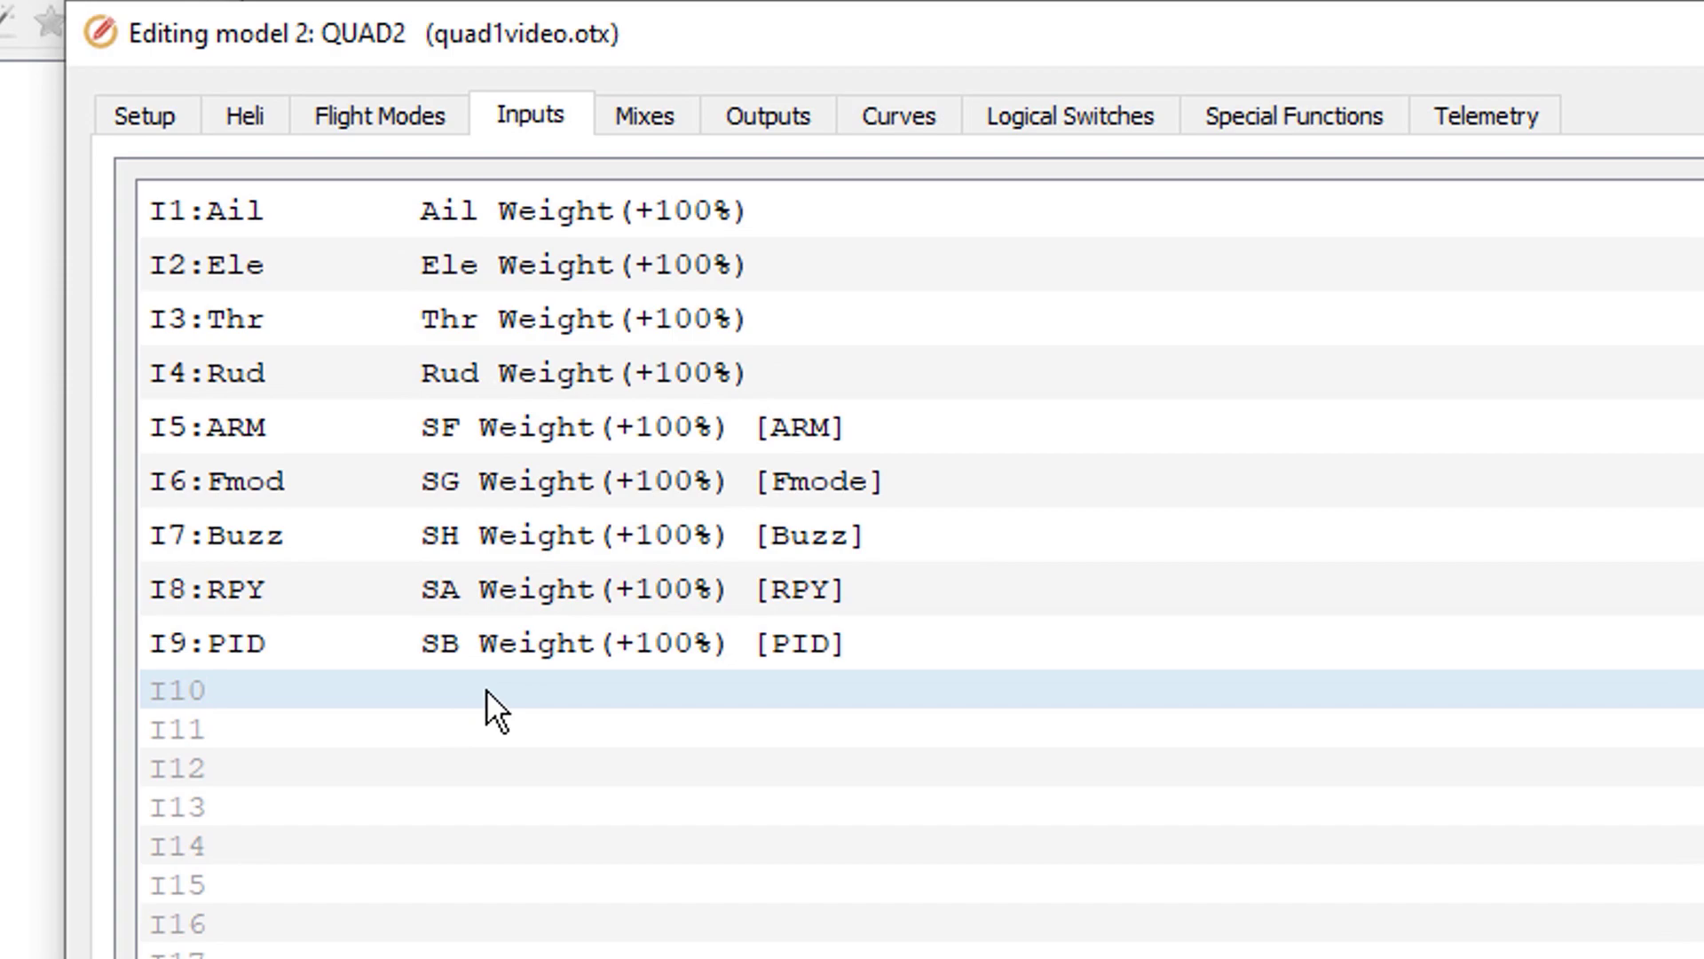
Step: Add input I10 with input name Inc and line name PIDInc, using switch SC as its source
{"action": "double_click", "coordinate": [486, 689]}
{"action": "left_click", "coordinate": [1003, 213]}
{"action": "type", "text": "Inp"}
{"action": "key", "text": "Tab"}
{"action": "type", "text": "PIDInc"}
{"action": "left_click", "coordinate": [1034, 324]}
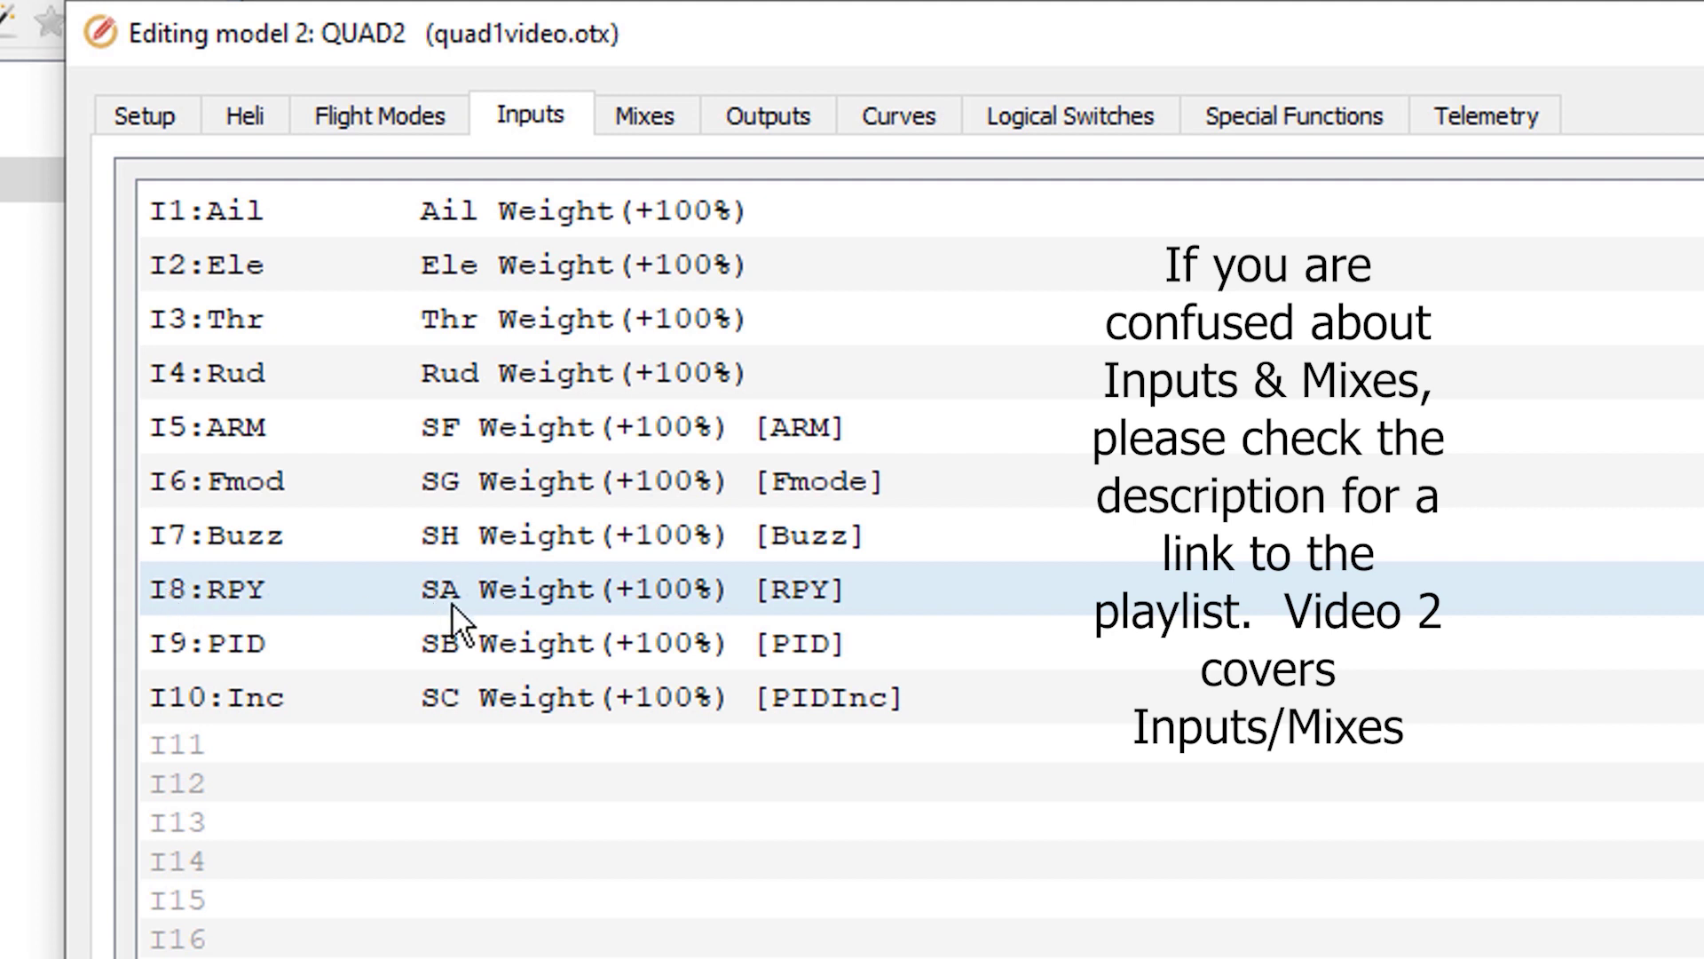
Step: Add a mix on channel CH8 named Roll with source I8:RPY and switch SA↑
{"action": "left_click", "coordinate": [642, 109]}
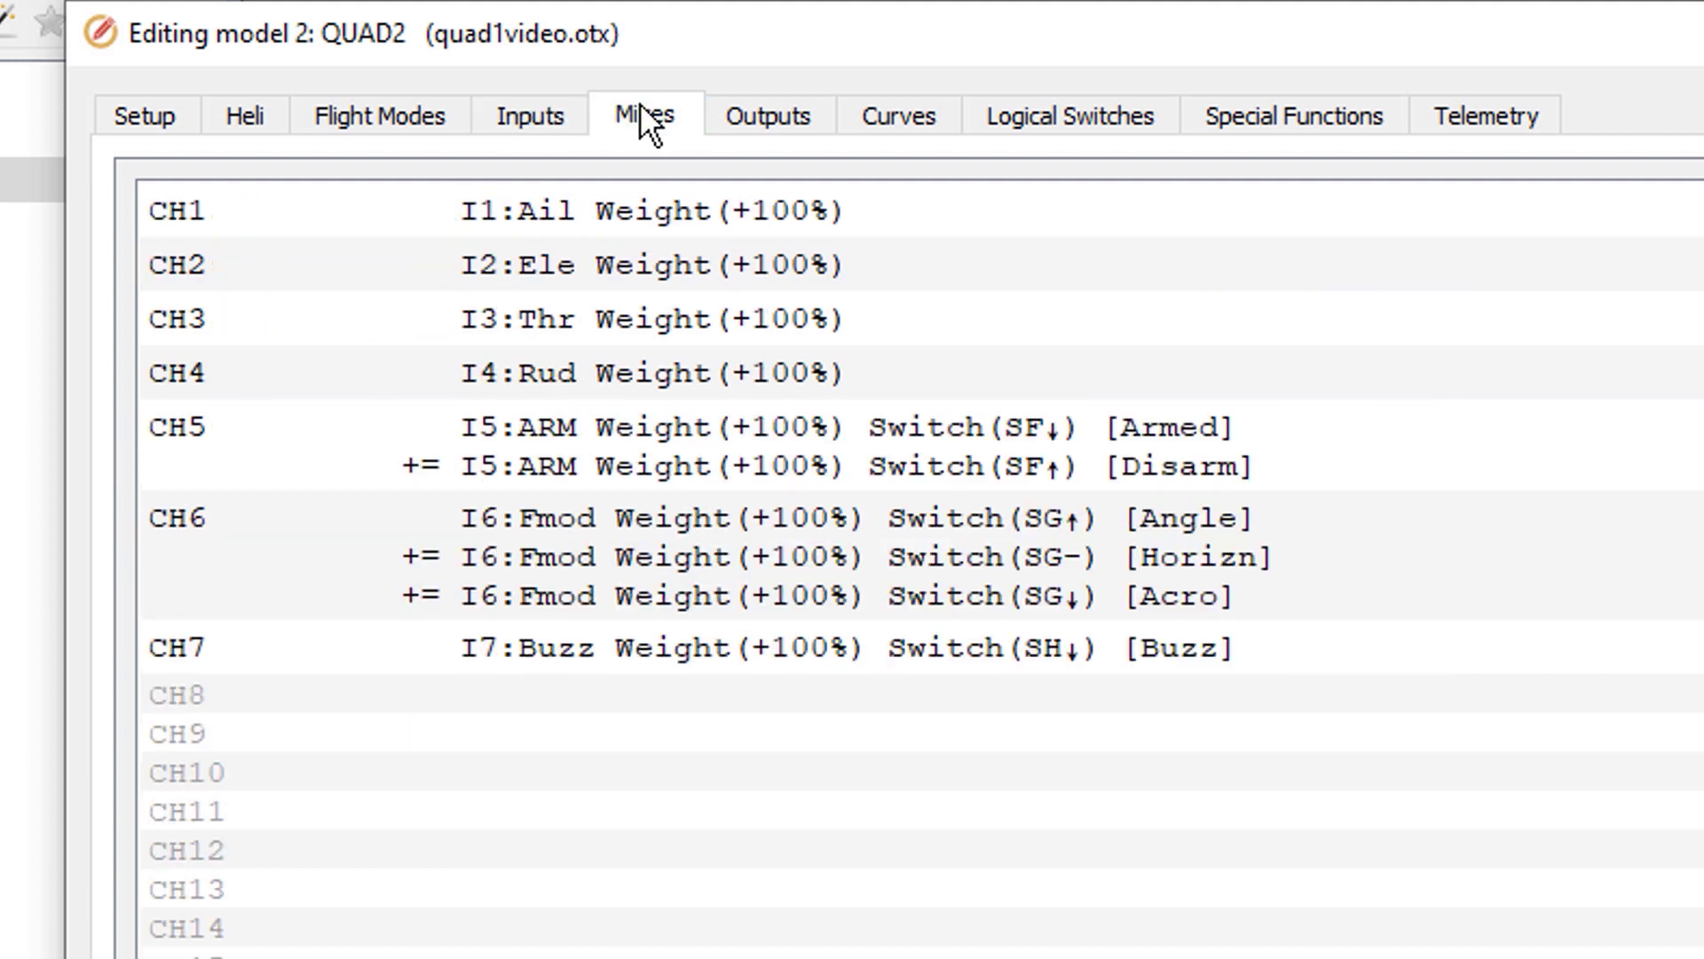
{"action": "double_click", "coordinate": [497, 688]}
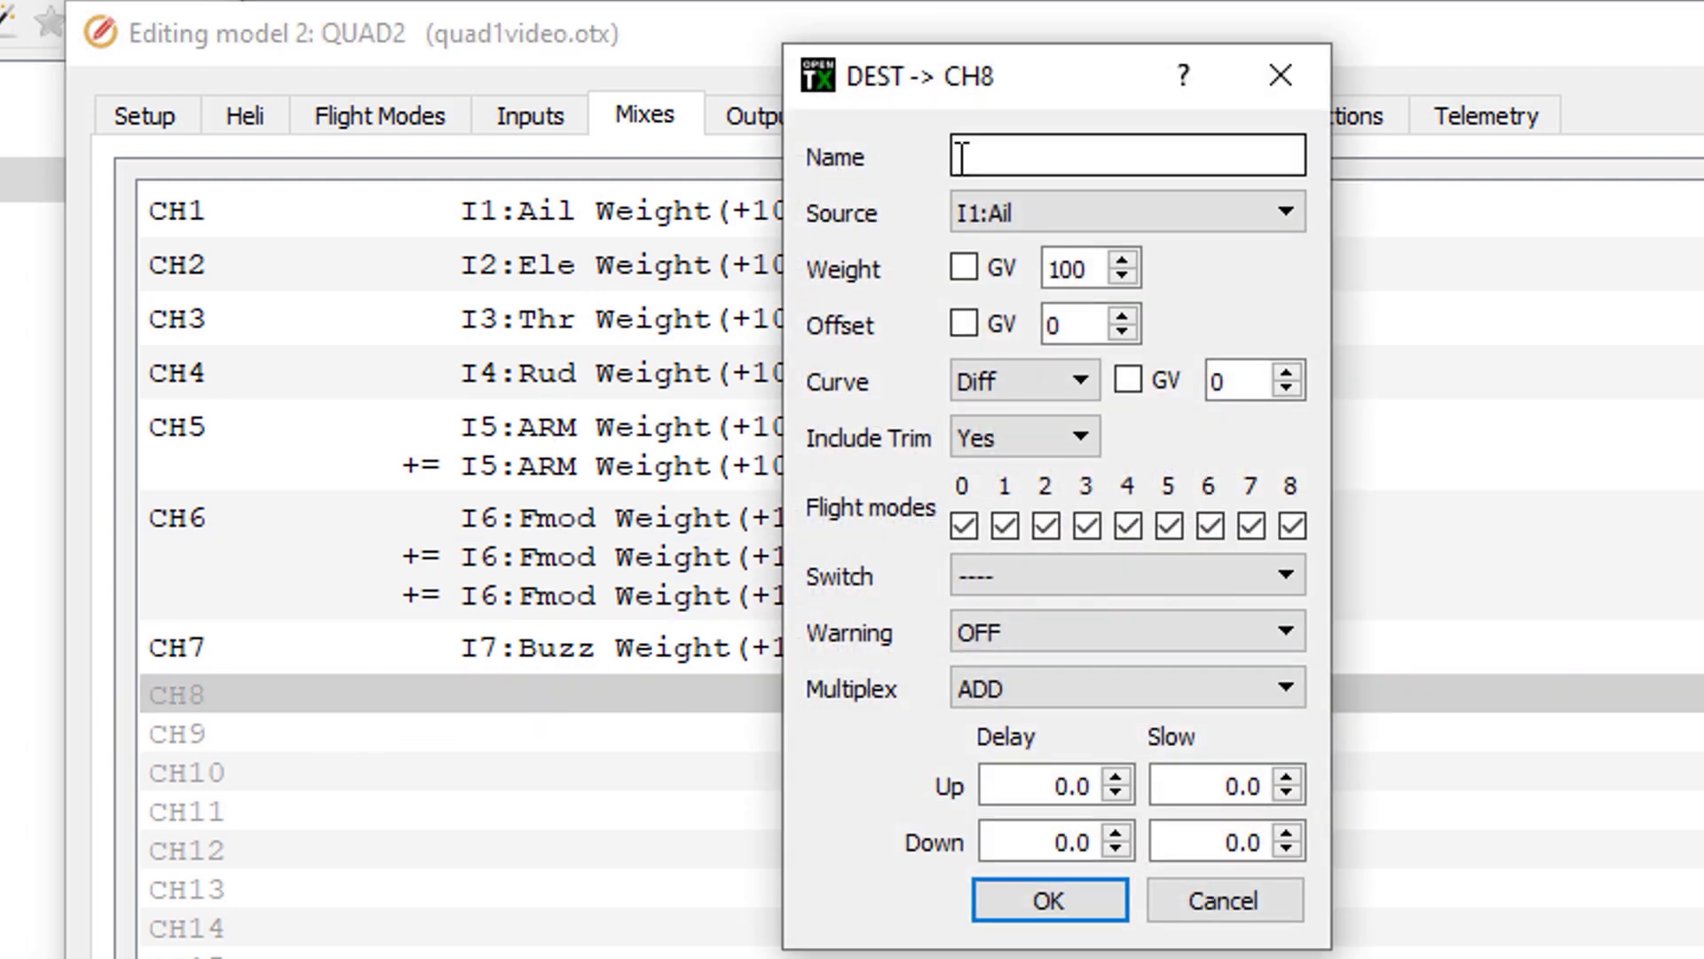
{"action": "type", "text": "Roll"}
{"action": "left_click", "coordinate": [1083, 213]}
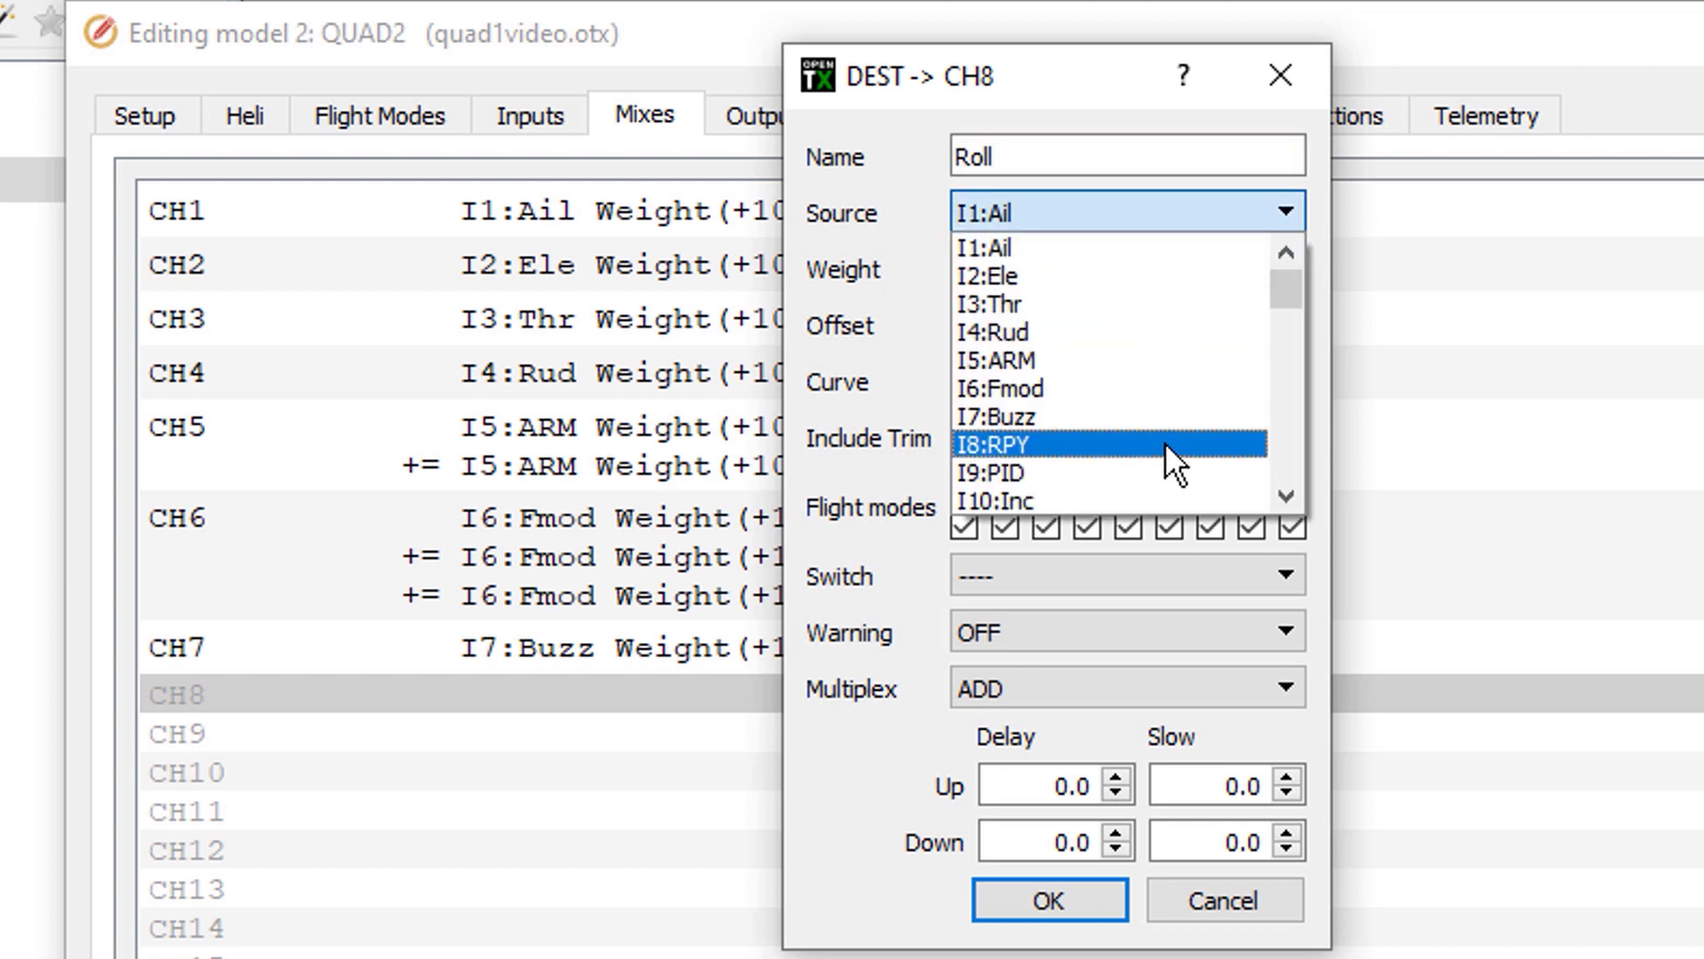
{"action": "left_click", "coordinate": [1165, 443]}
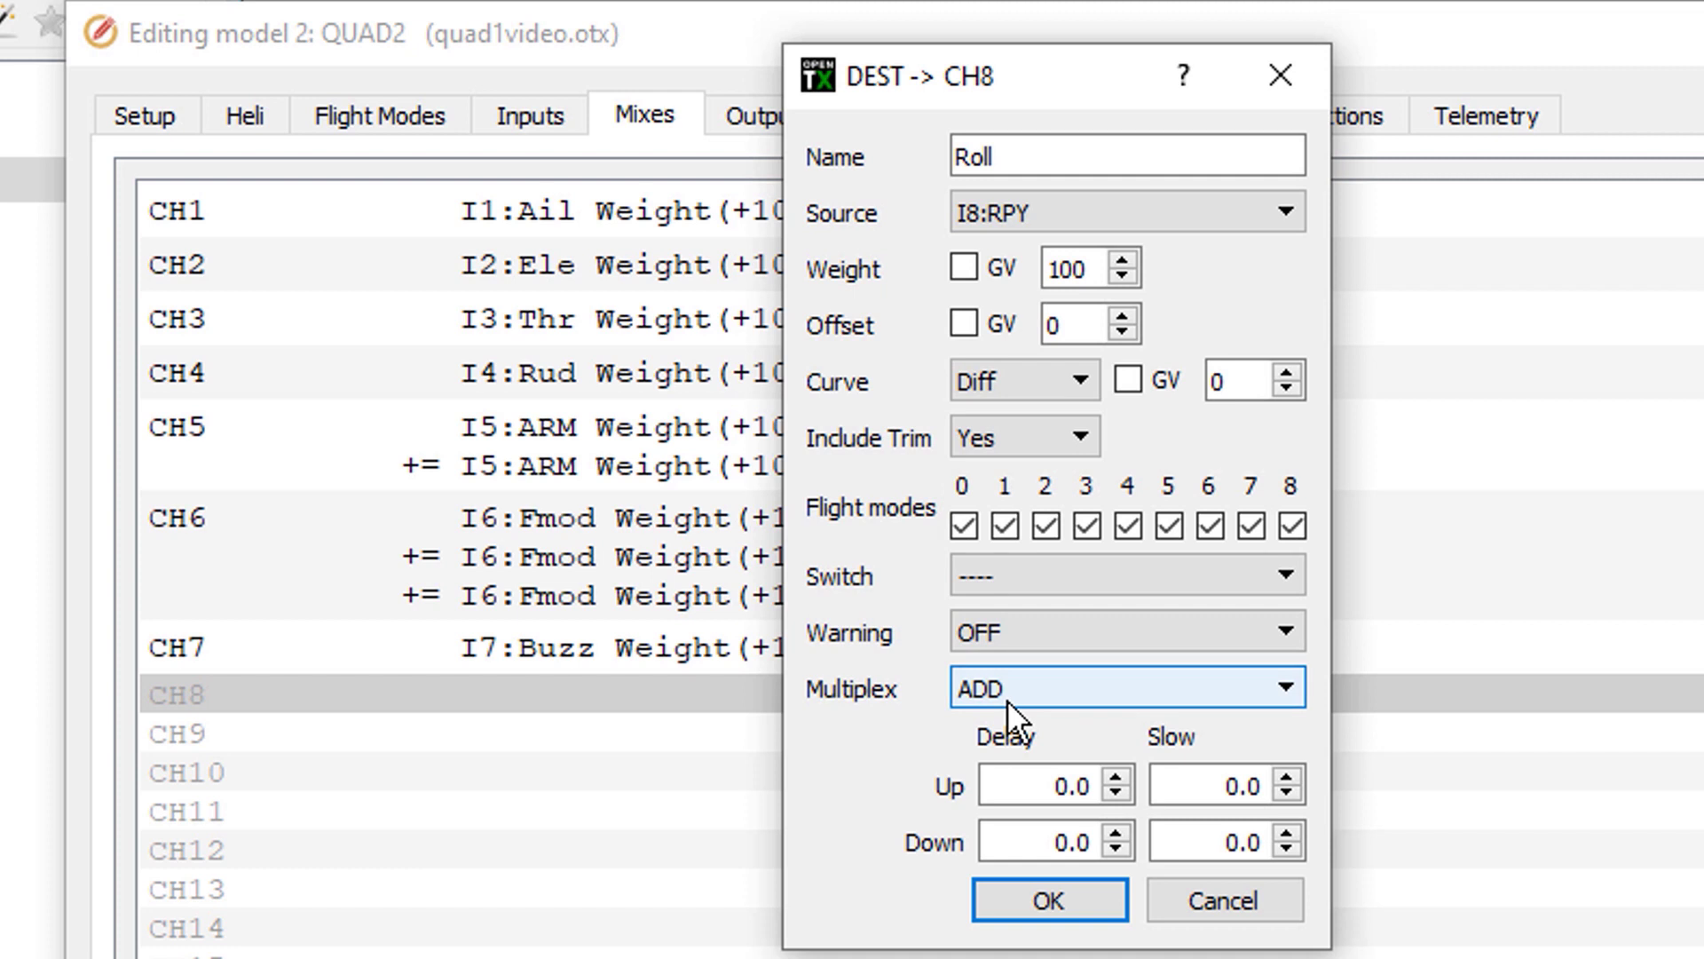
{"action": "left_click", "coordinate": [1076, 575]}
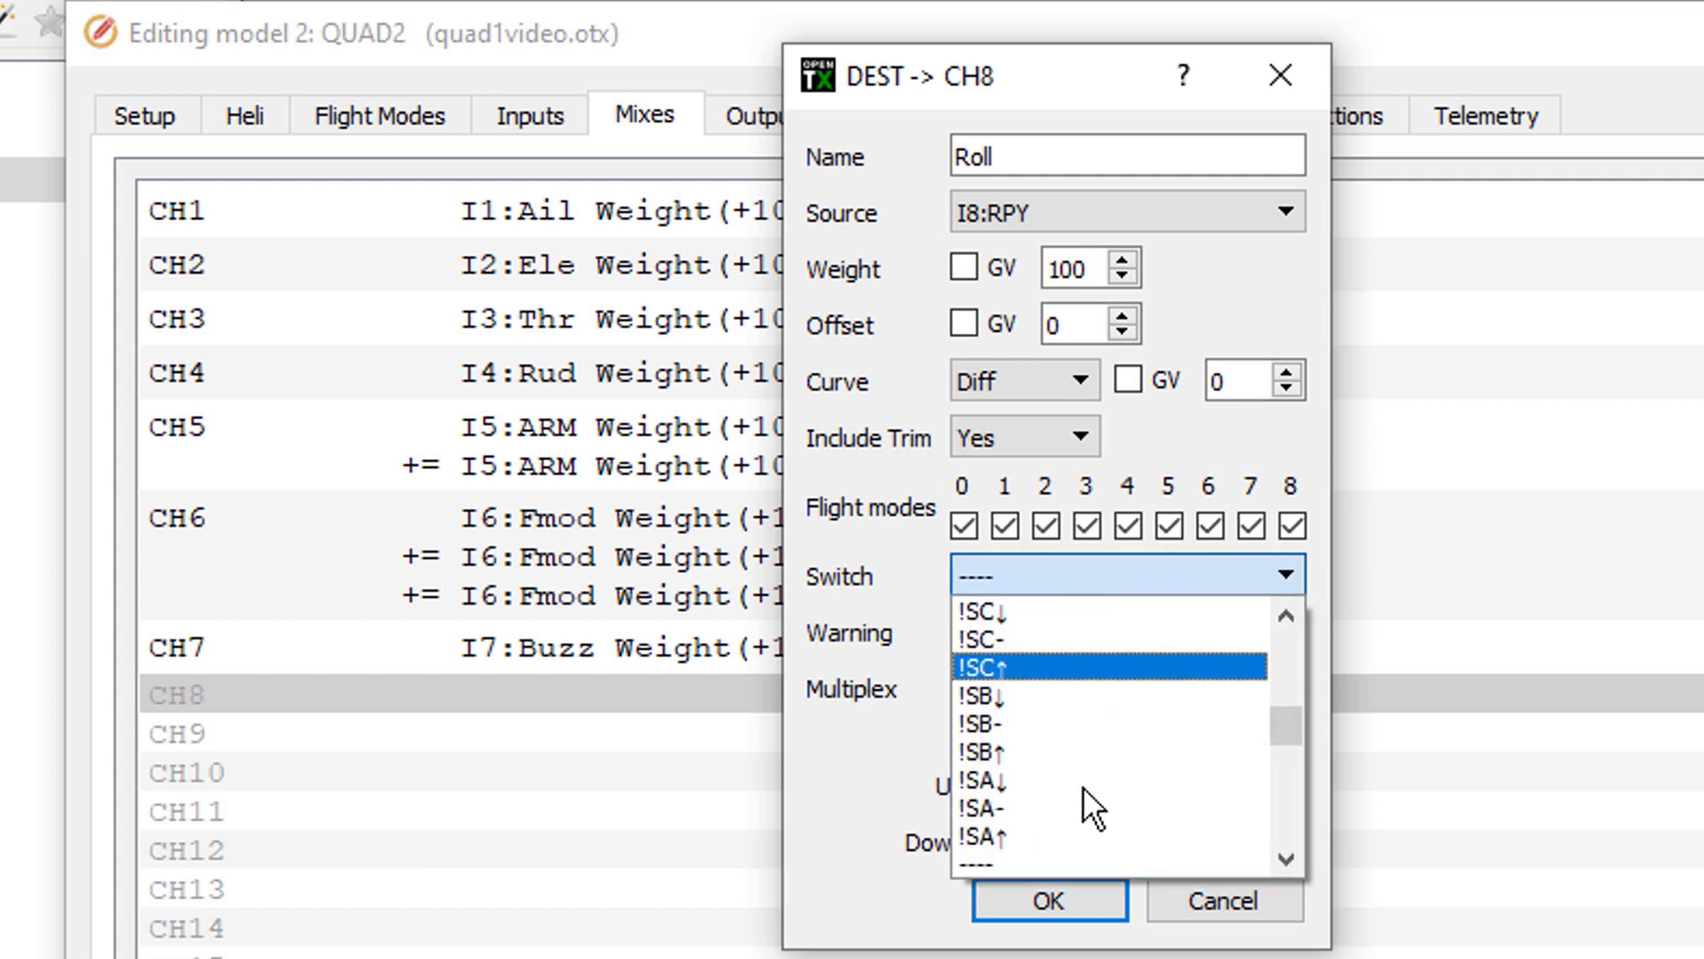
{"action": "scroll", "coordinate": [1083, 808], "scroll_direction": "down", "scroll_amount": 1}
{"action": "left_click", "coordinate": [1037, 808]}
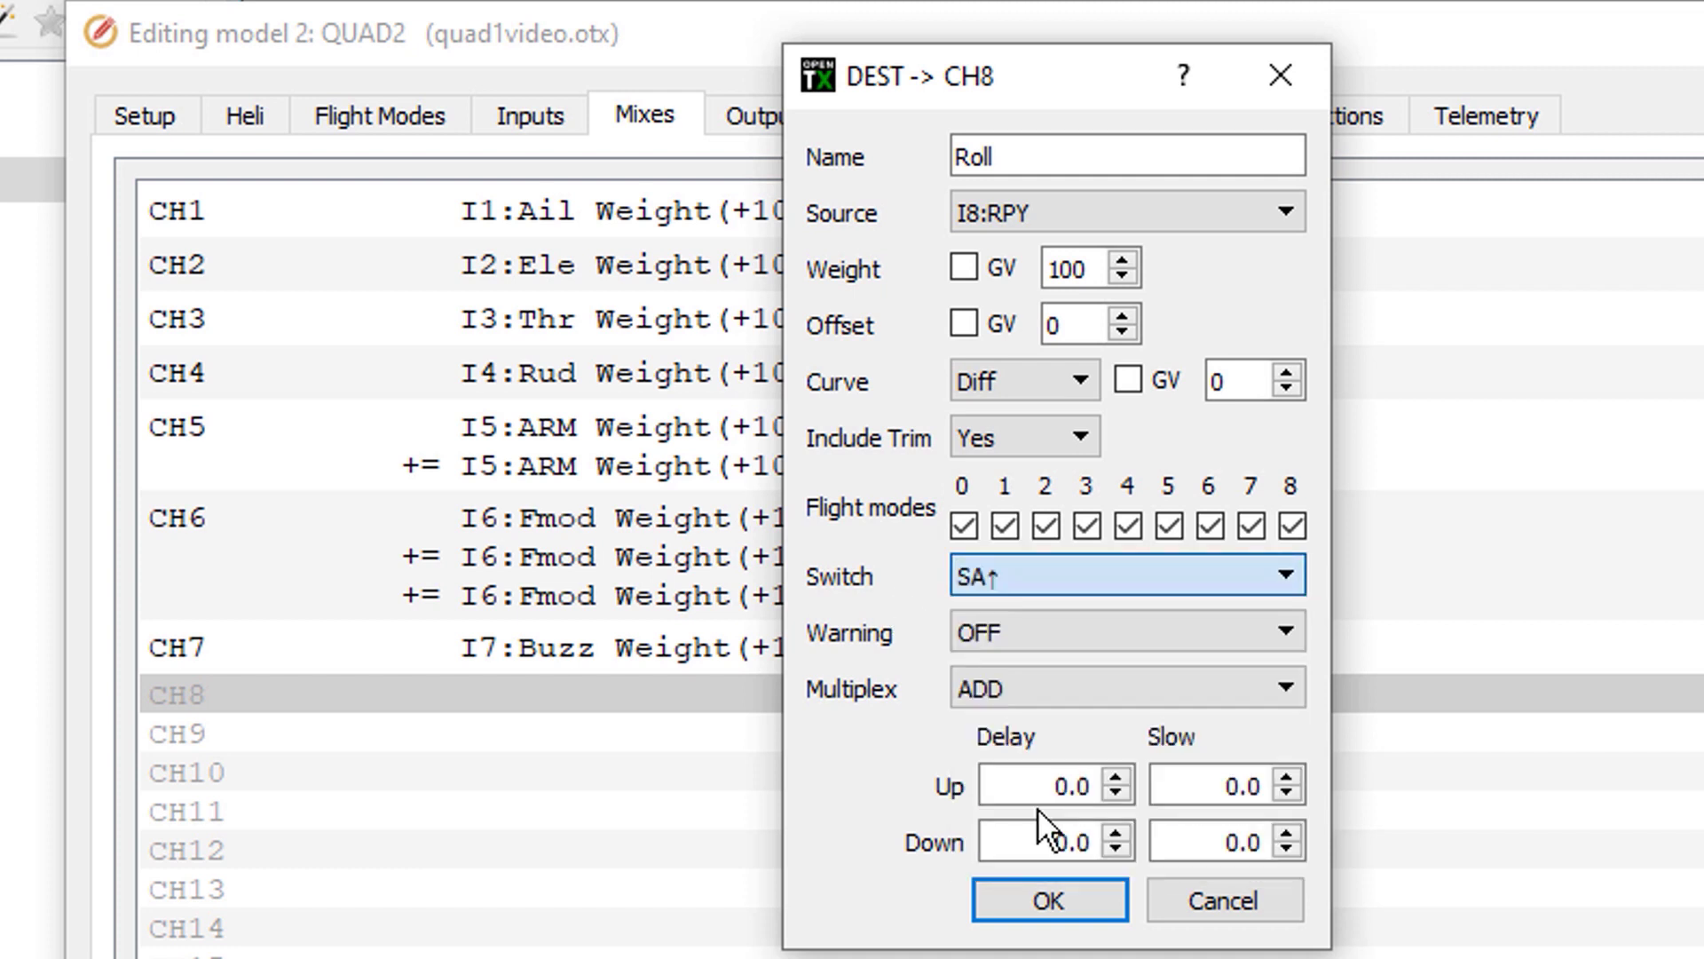
{"action": "left_click", "coordinate": [1070, 898]}
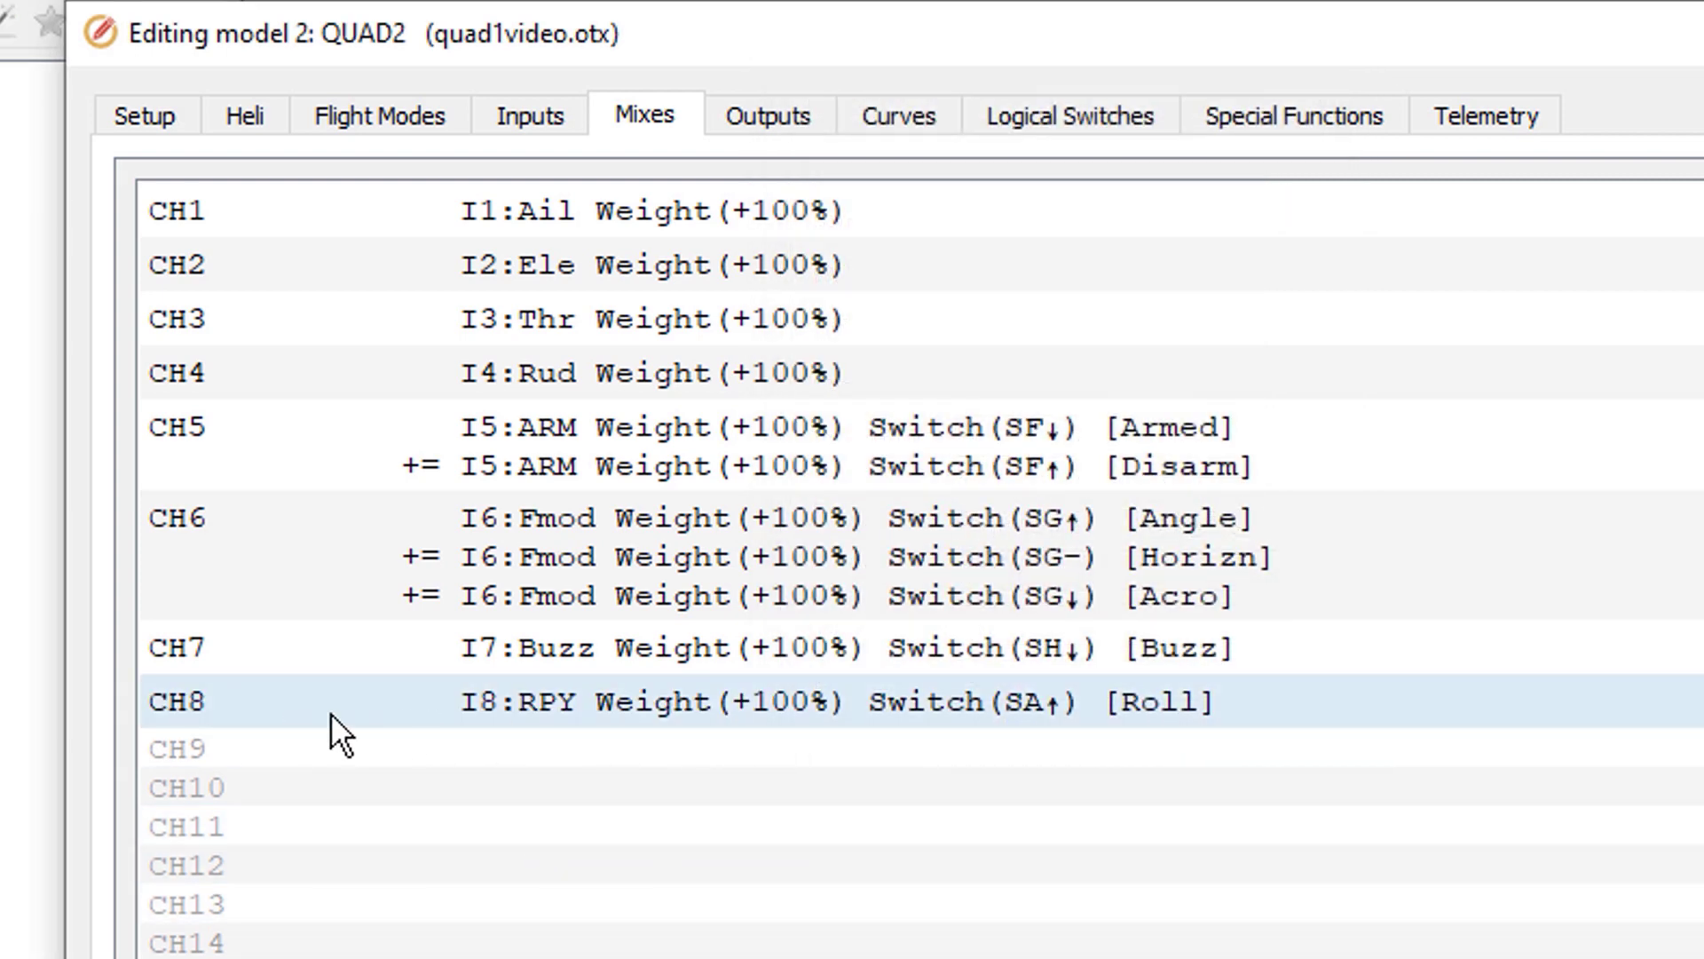
Step: Duplicate the CH8 Roll mix line twice so the channel has three lines
{"action": "right_click", "coordinate": [364, 705]}
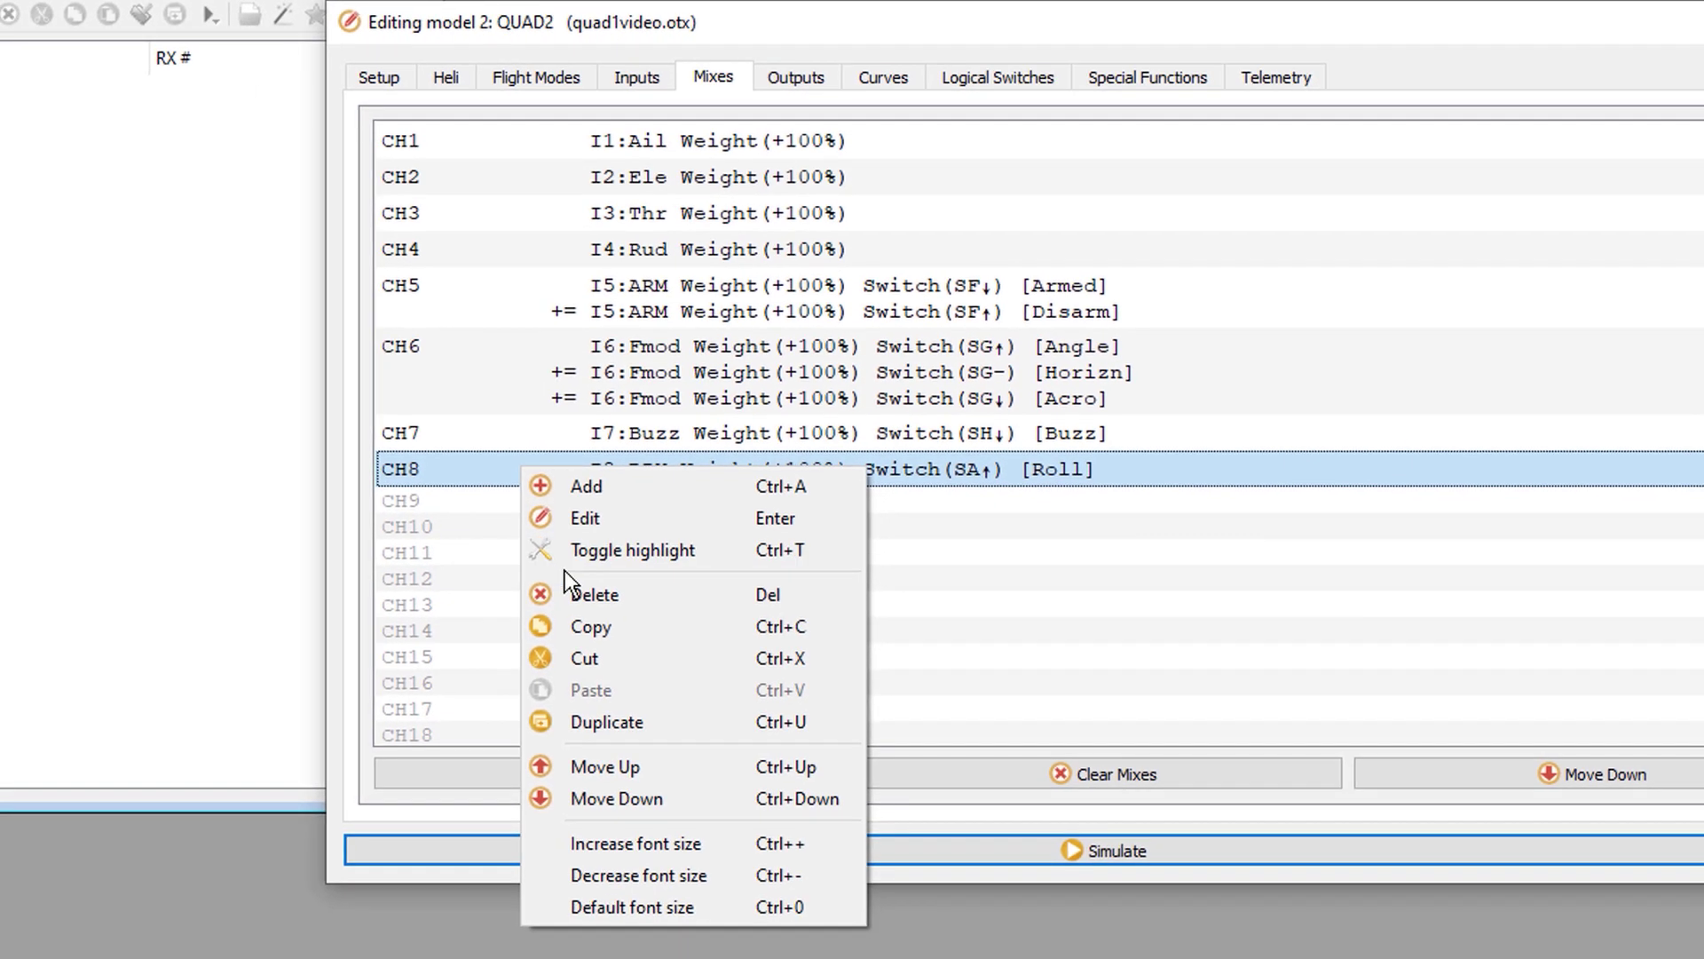
{"action": "left_click", "coordinate": [609, 721]}
{"action": "left_click", "coordinate": [568, 490]}
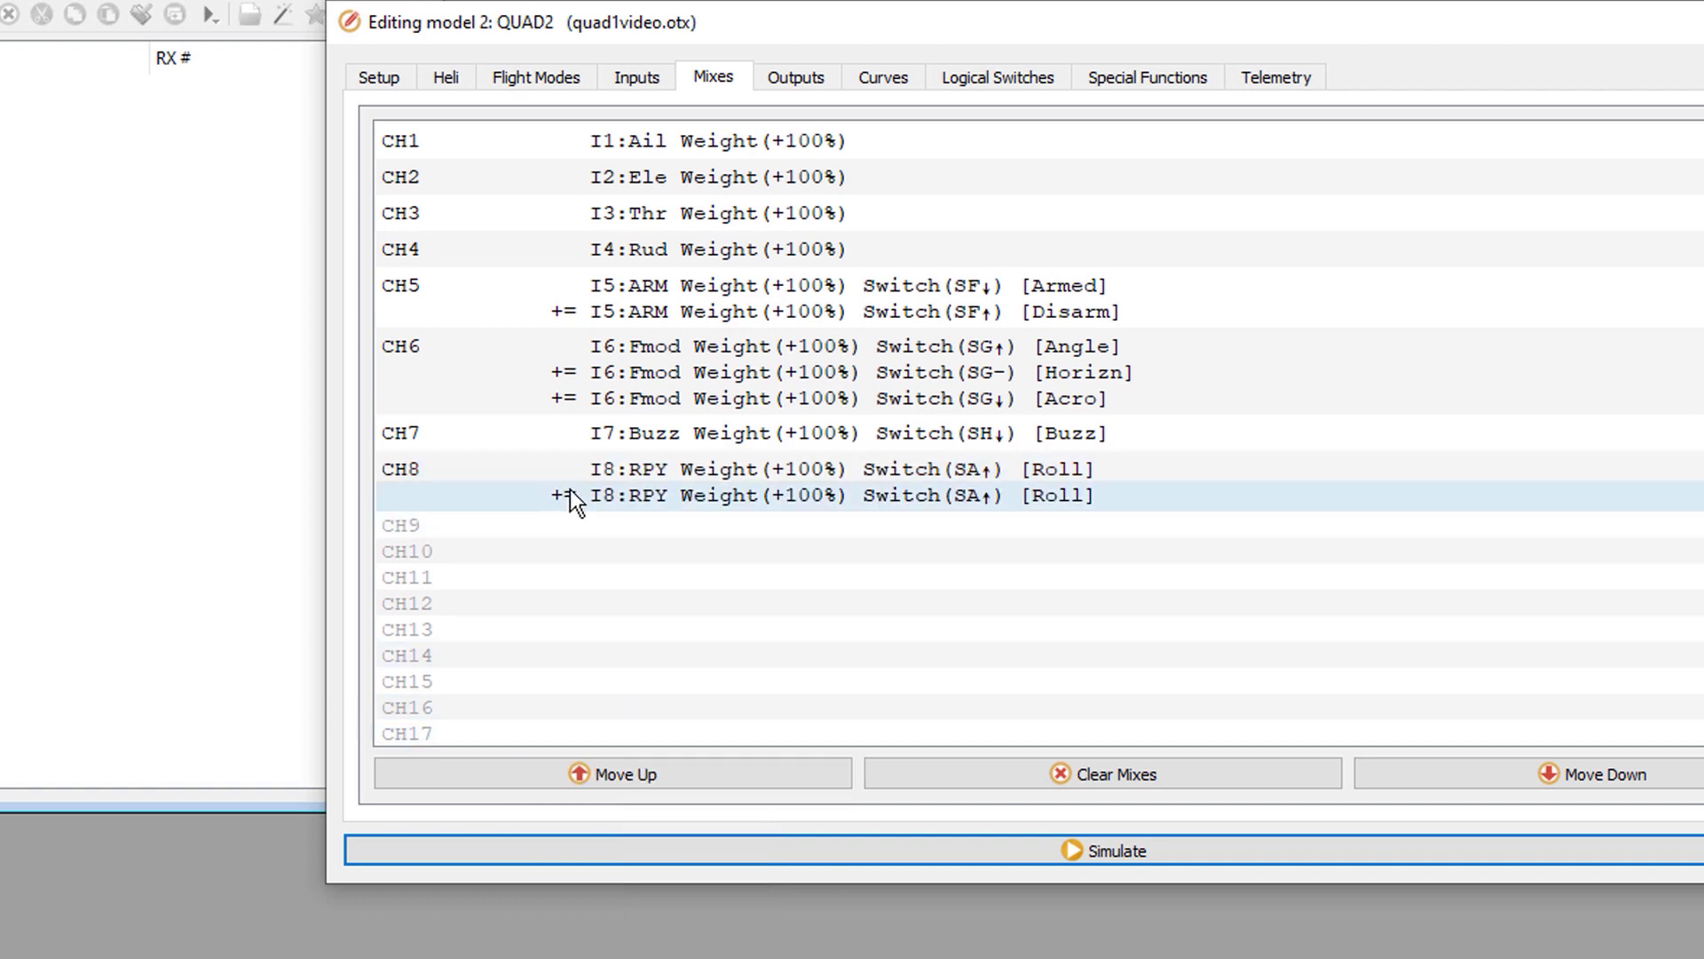
{"action": "right_click", "coordinate": [524, 488]}
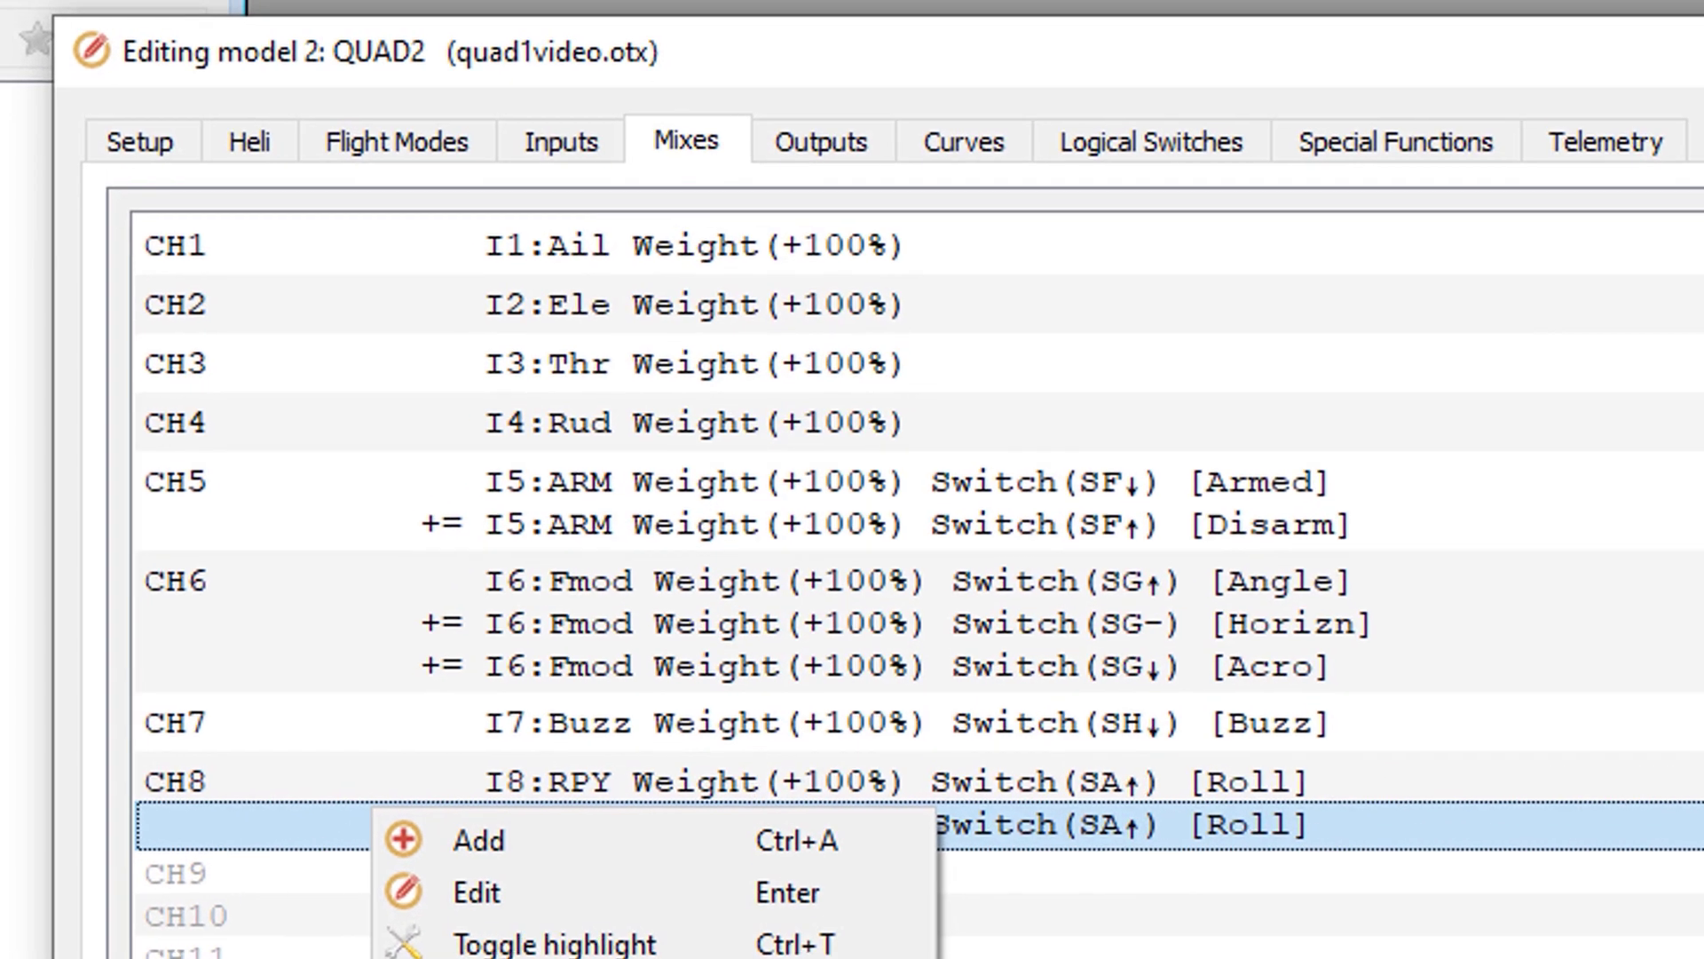
{"action": "left_click", "coordinate": [591, 708]}
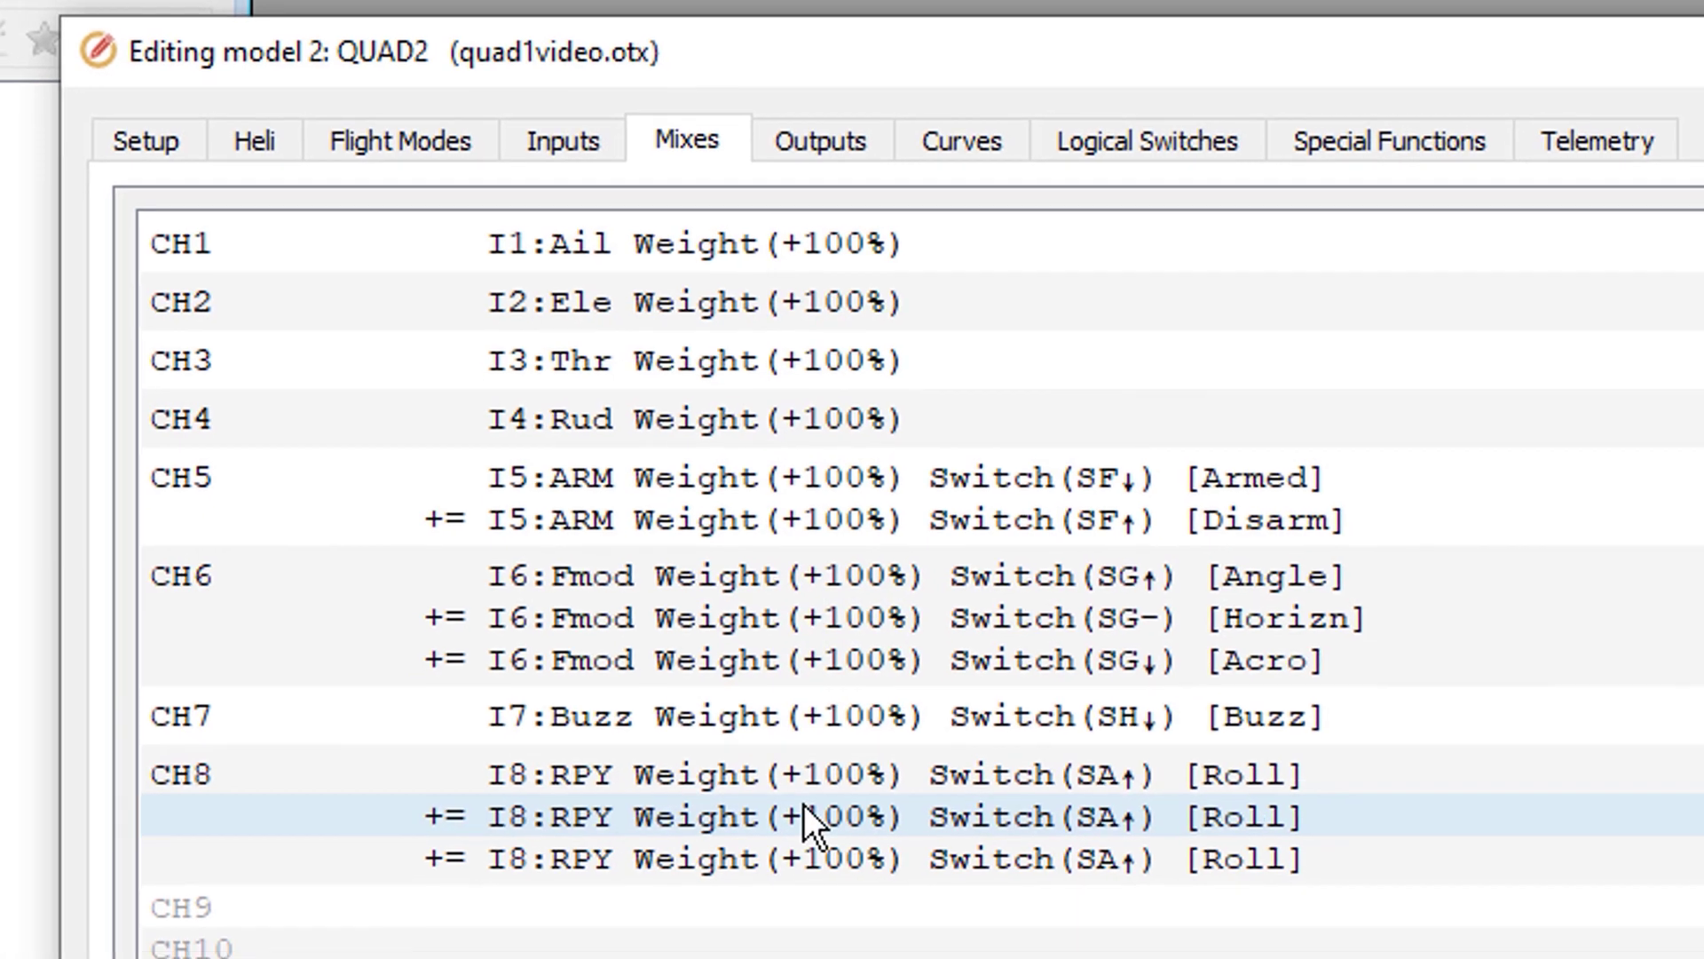
Step: Rename the second CH8 mix line Pitch and set its switch to SA-
{"action": "double_click", "coordinate": [781, 842]}
{"action": "double_click", "coordinate": [1008, 163]}
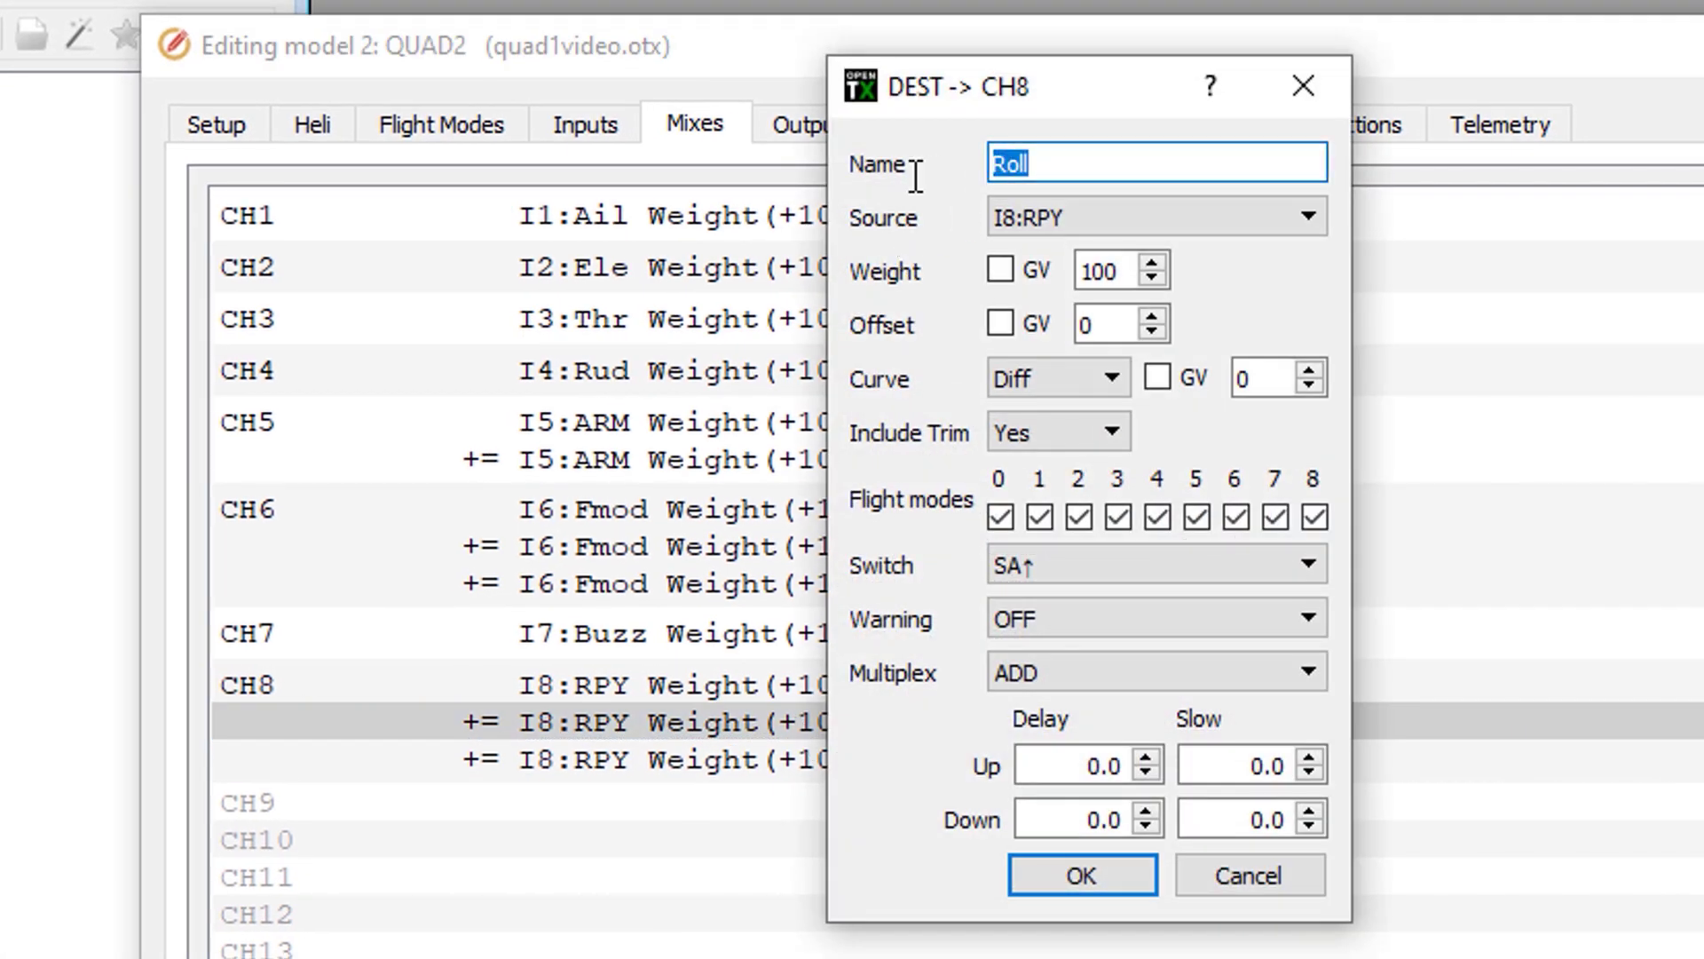
{"action": "type", "text": "pitch"}
{"action": "key", "text": "BackSpace"}
{"action": "key", "text": "BackSpace"}
{"action": "key", "text": "BackSpace"}
{"action": "key", "text": "BackSpace"}
{"action": "key", "text": "BackSpace"}
{"action": "type", "text": "Pitch"}
{"action": "left_click", "coordinate": [1032, 573]}
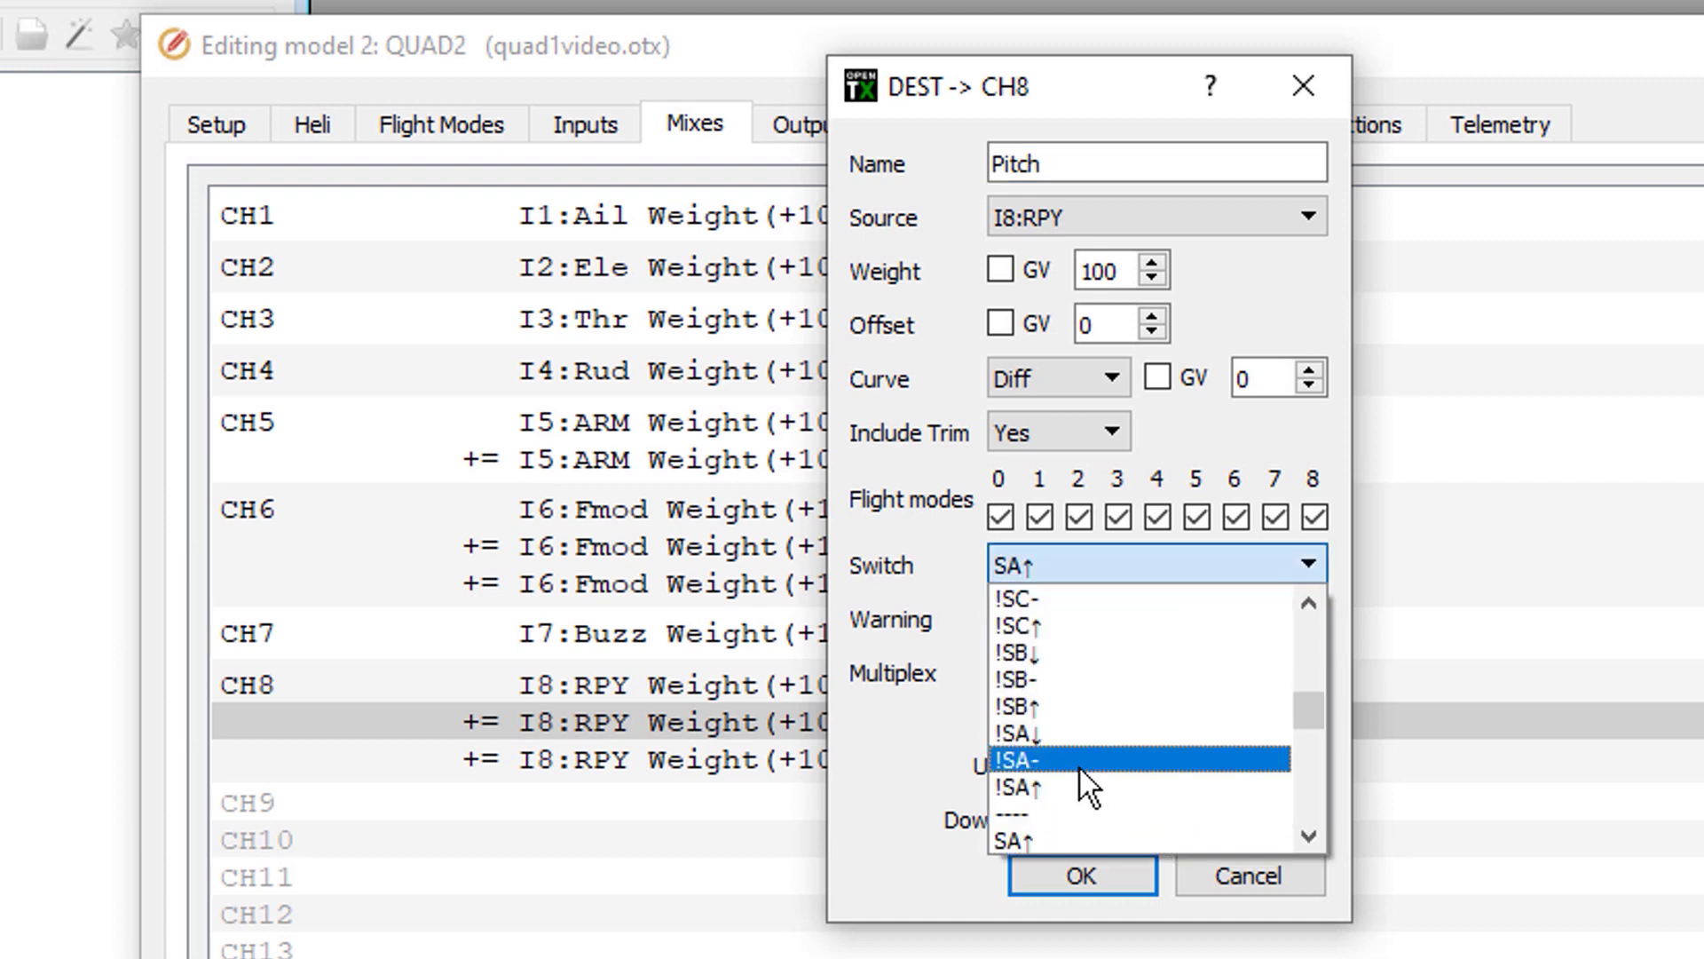
{"action": "left_click", "coordinate": [1069, 786]}
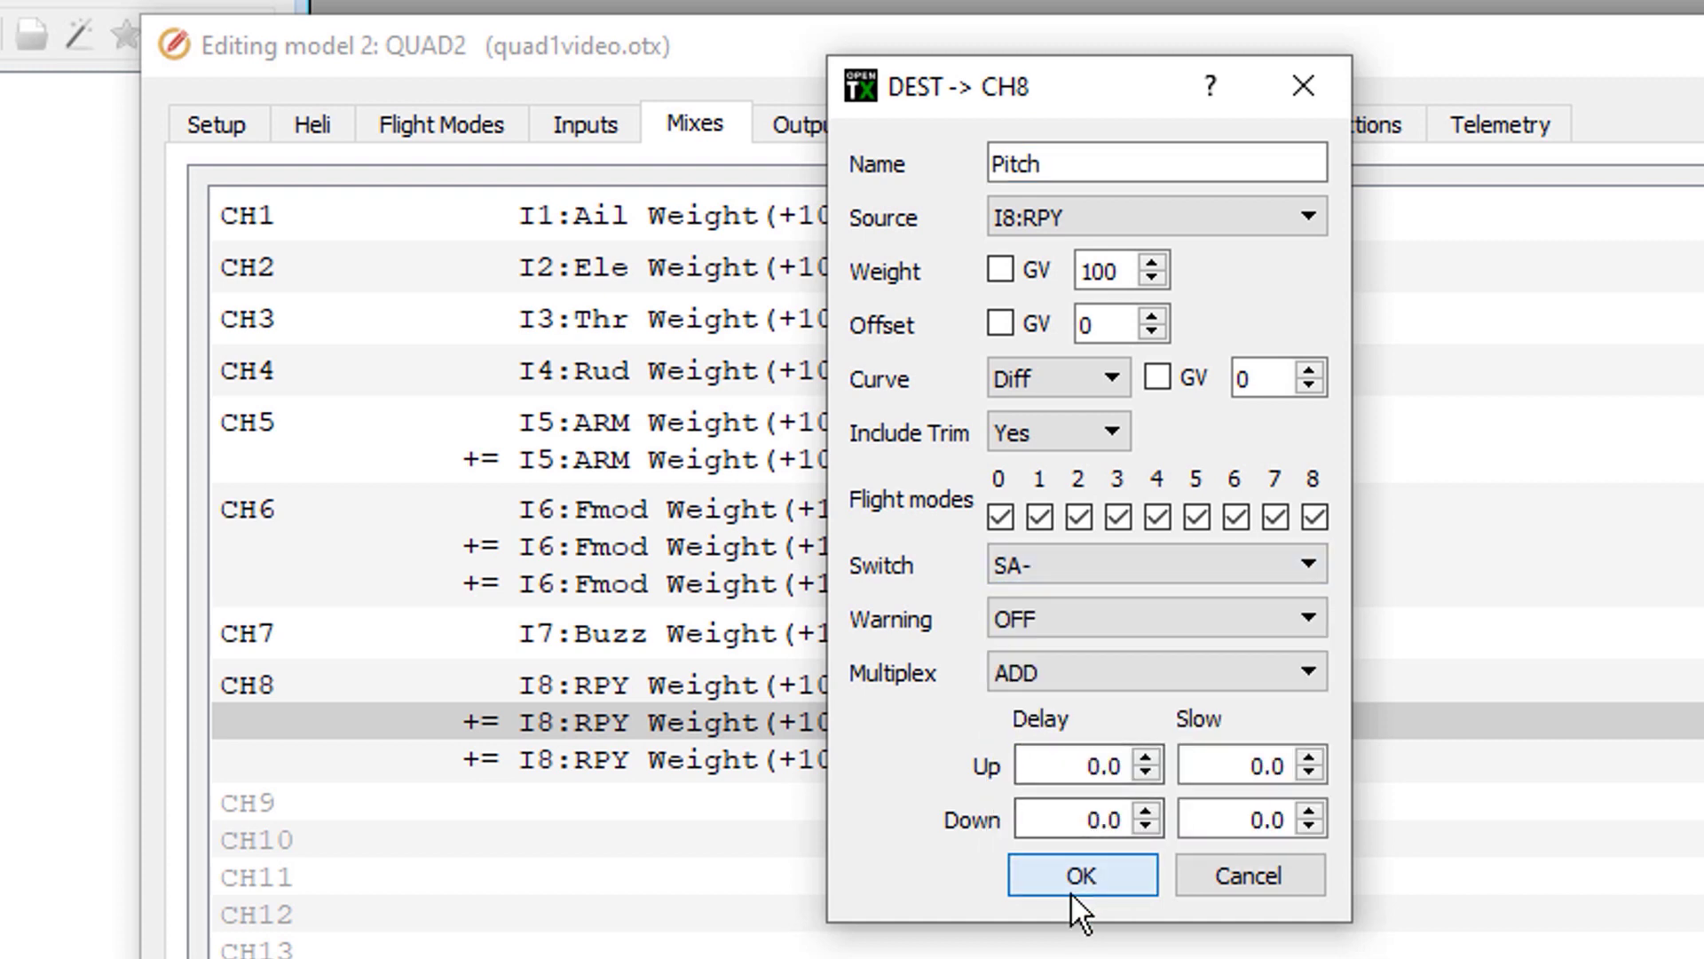
{"action": "left_click", "coordinate": [1088, 877]}
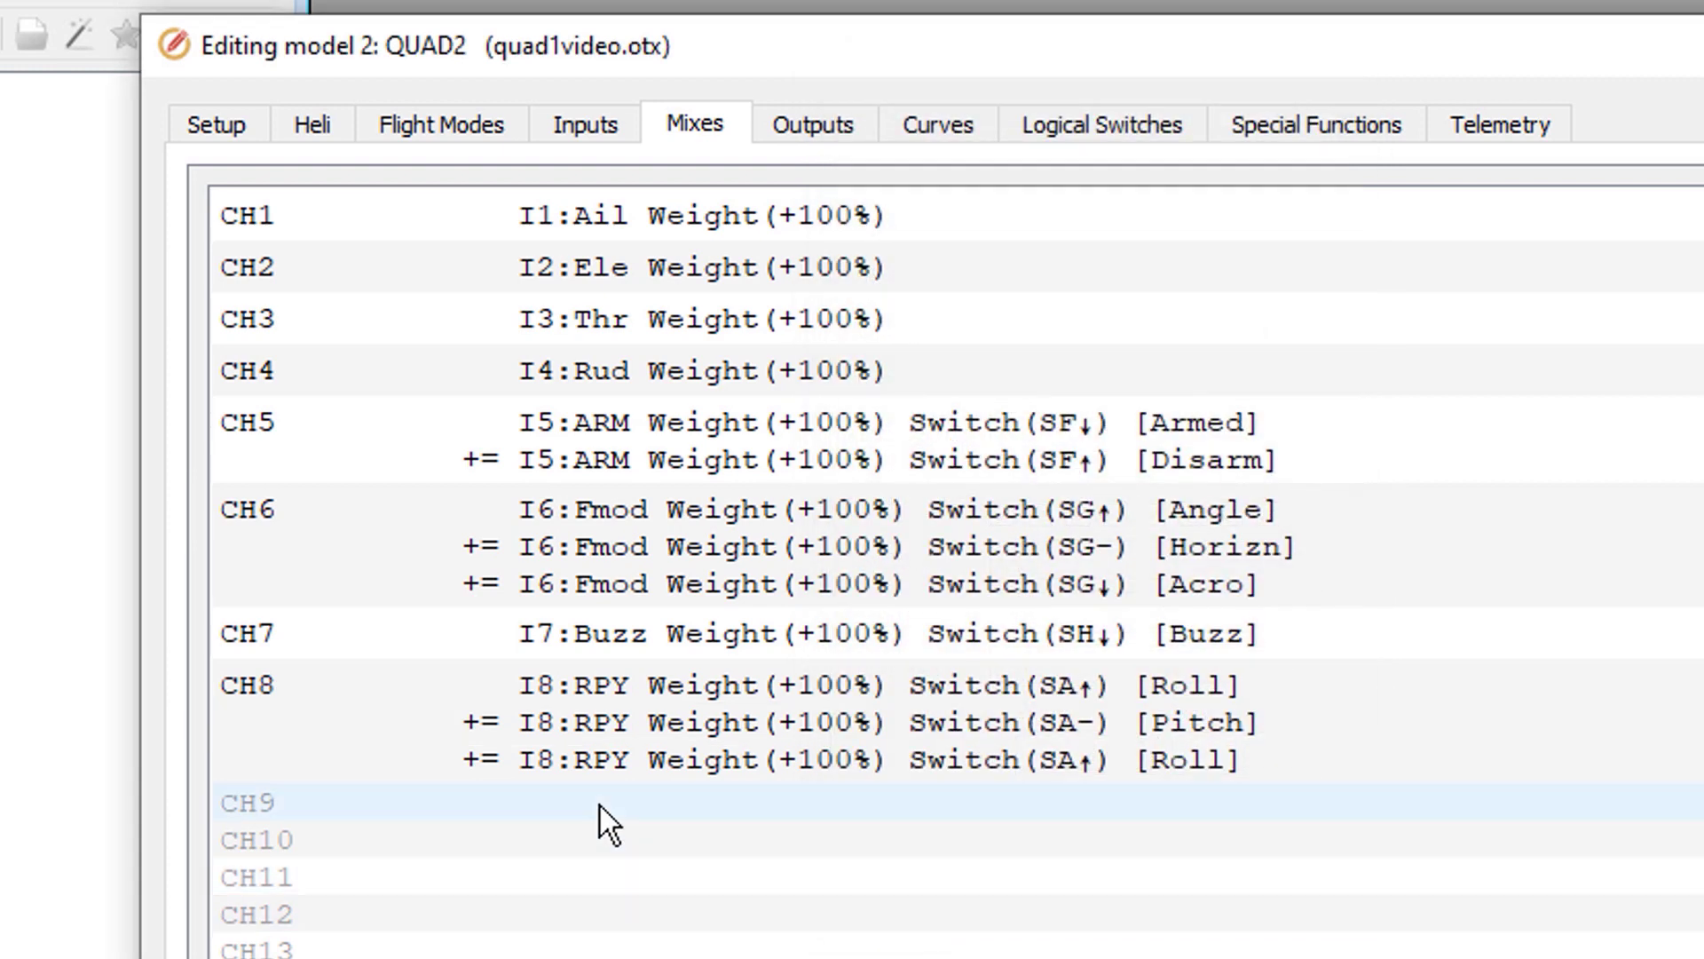
Step: Rename the third CH8 mix line Yaw and set its switch to SA↓
{"action": "double_click", "coordinate": [632, 756]}
{"action": "type", "text": "Yaw"}
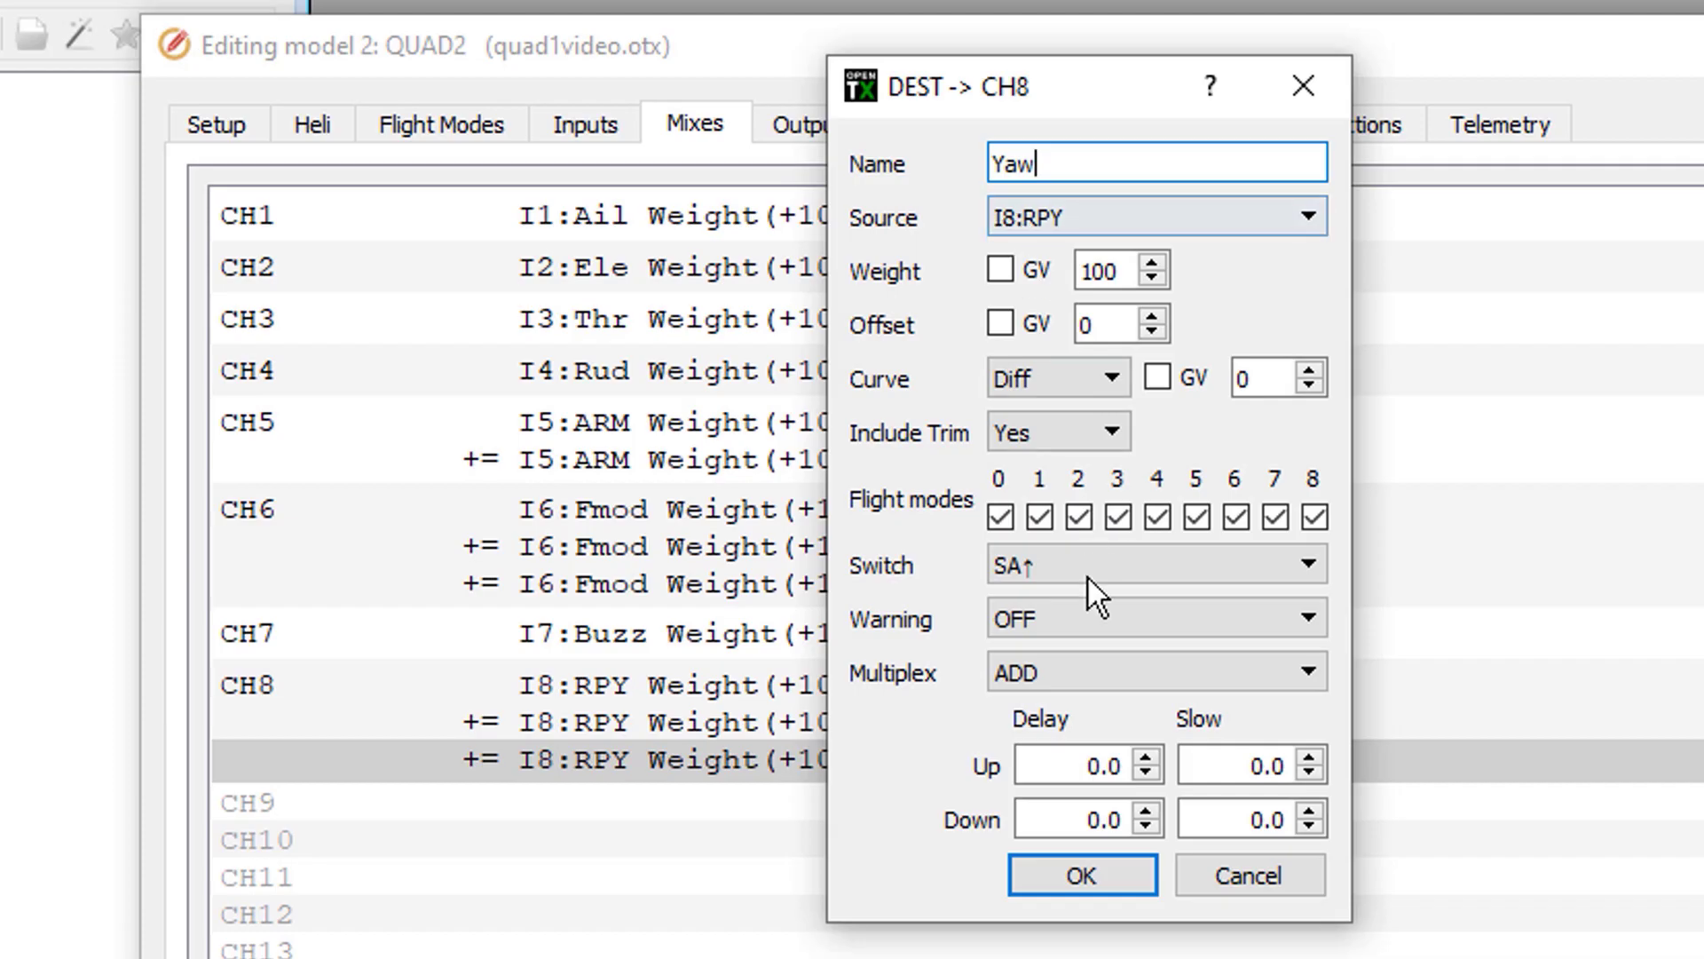
{"action": "left_click", "coordinate": [1064, 562]}
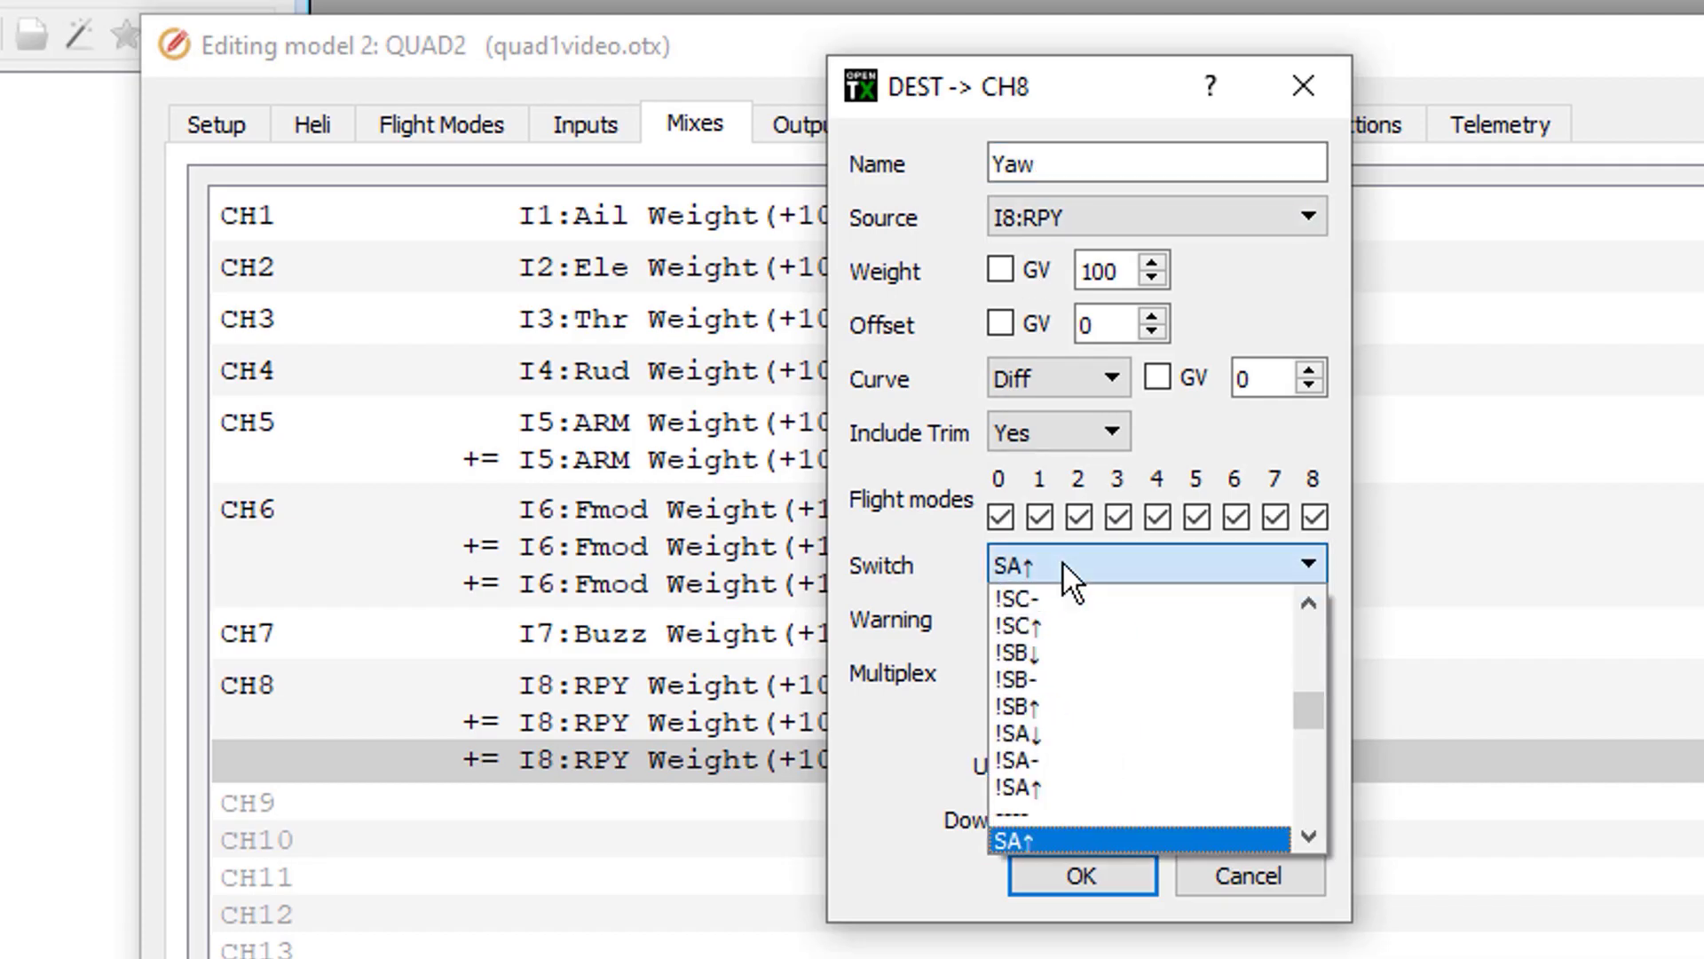
{"action": "scroll", "coordinate": [1057, 811], "scroll_direction": "down", "scroll_amount": 1}
{"action": "left_click", "coordinate": [1060, 808]}
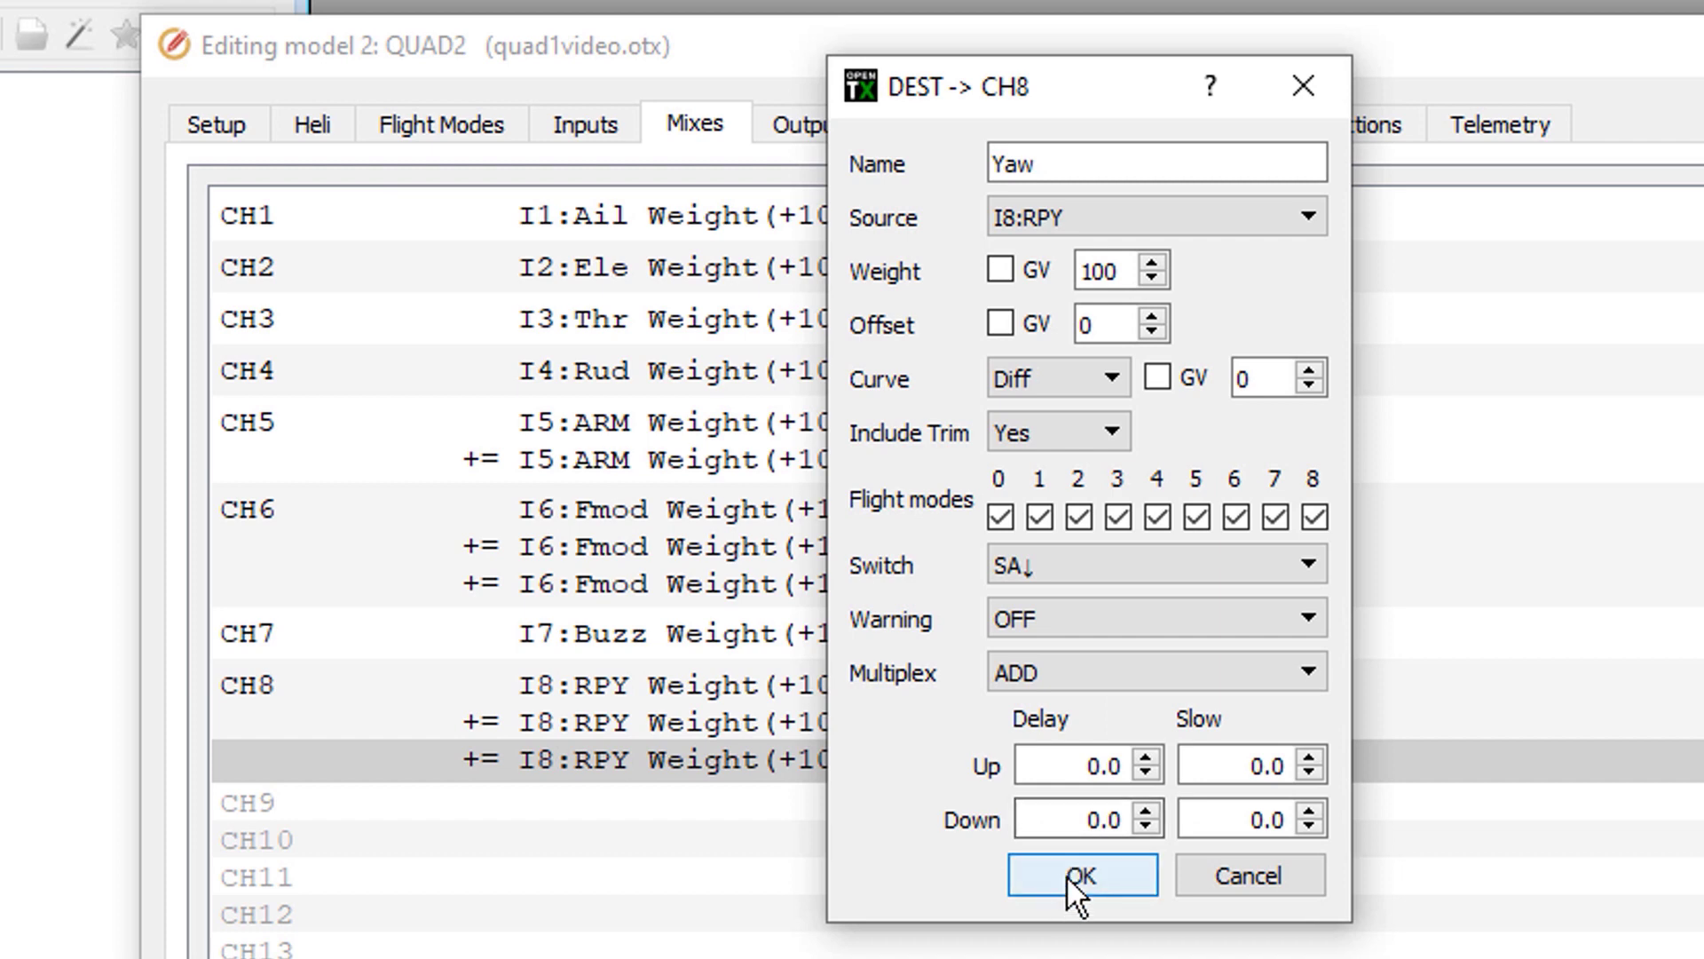
{"action": "left_click", "coordinate": [1068, 875]}
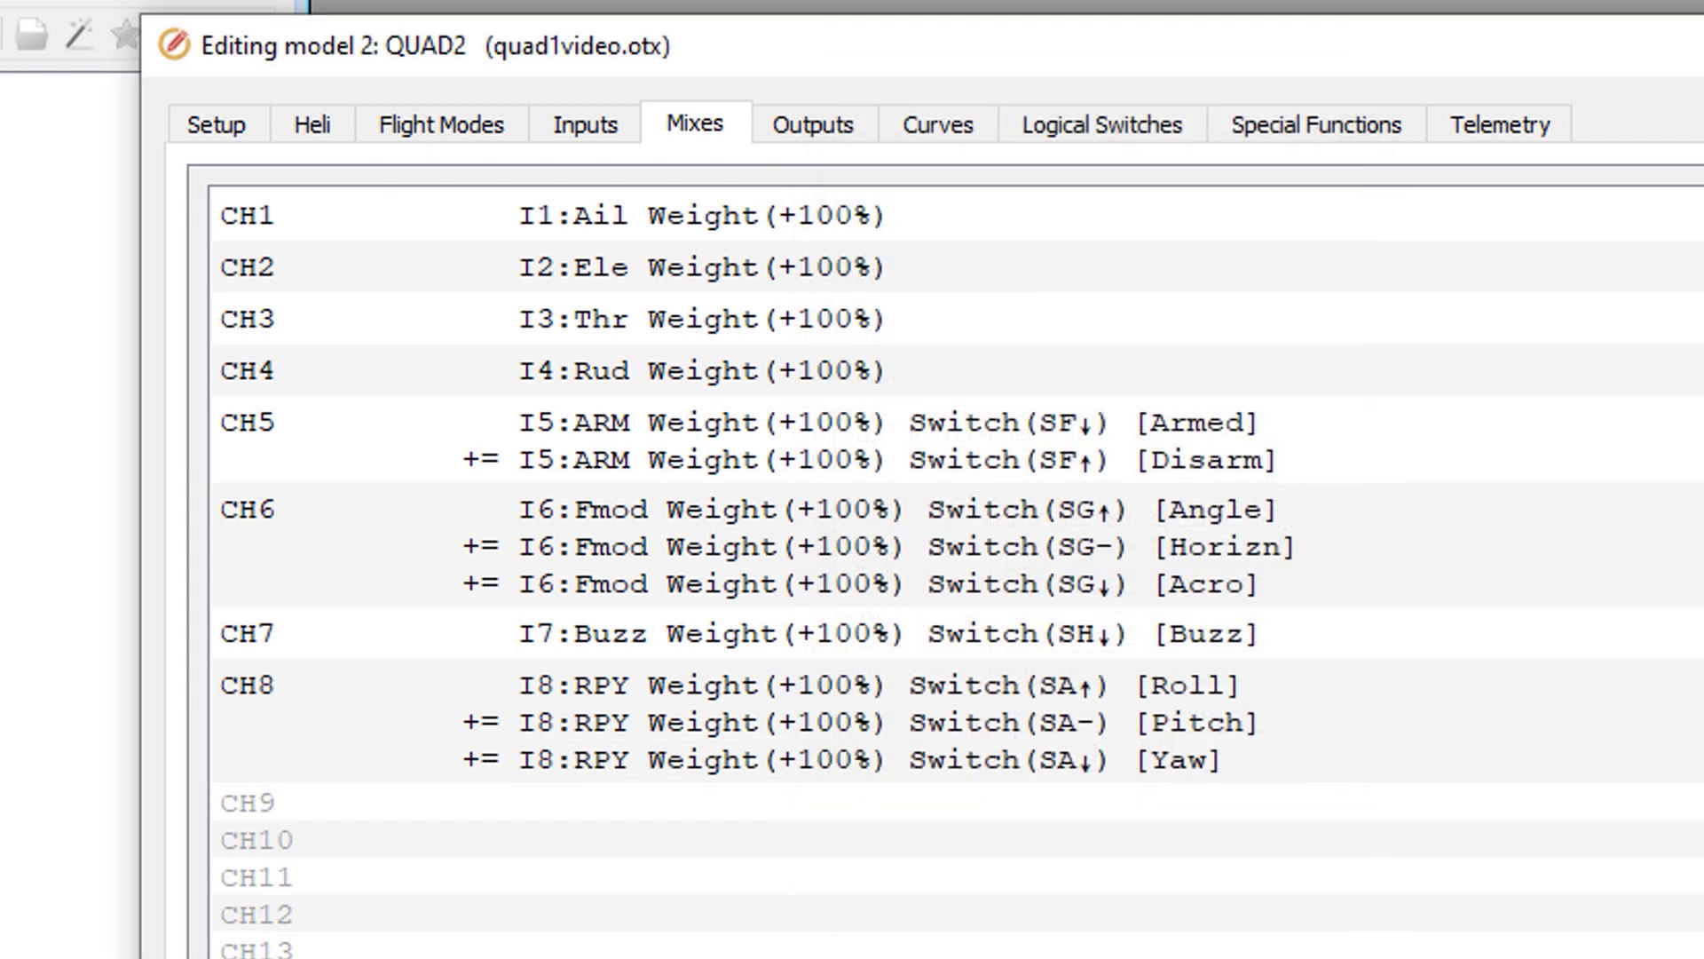
Step: Add a mix on channel CH9 named Propor with source I9:PID and switch SB↑
{"action": "left_click", "coordinate": [588, 133]}
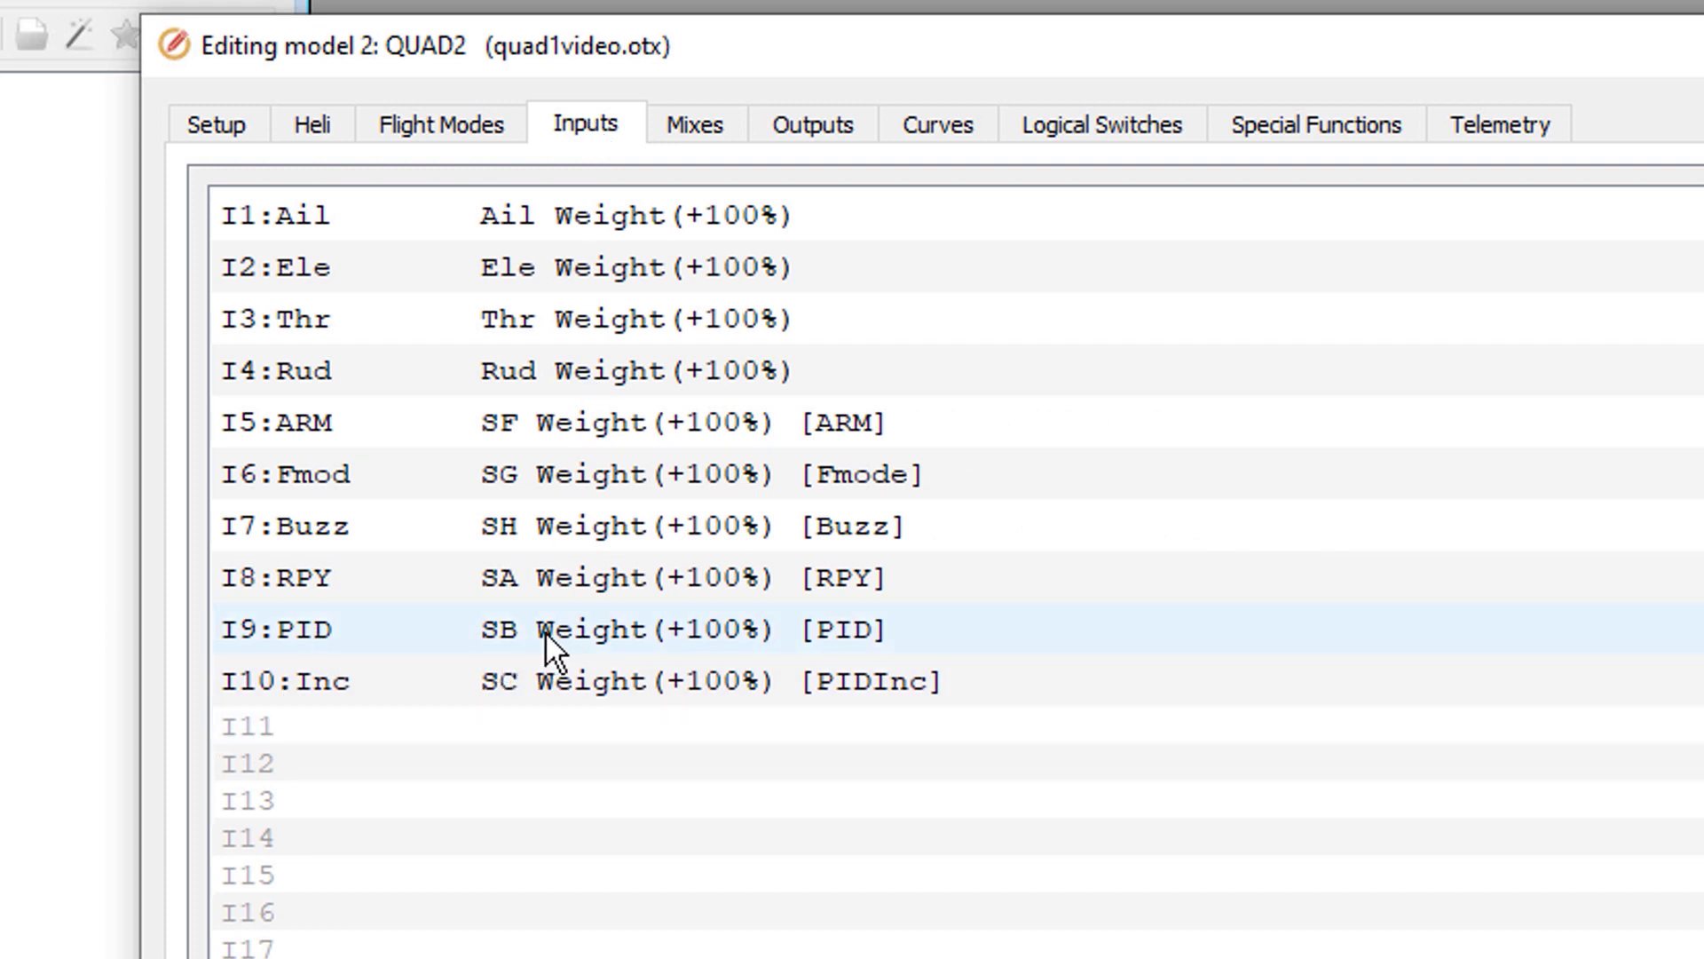
{"action": "left_click", "coordinate": [689, 132]}
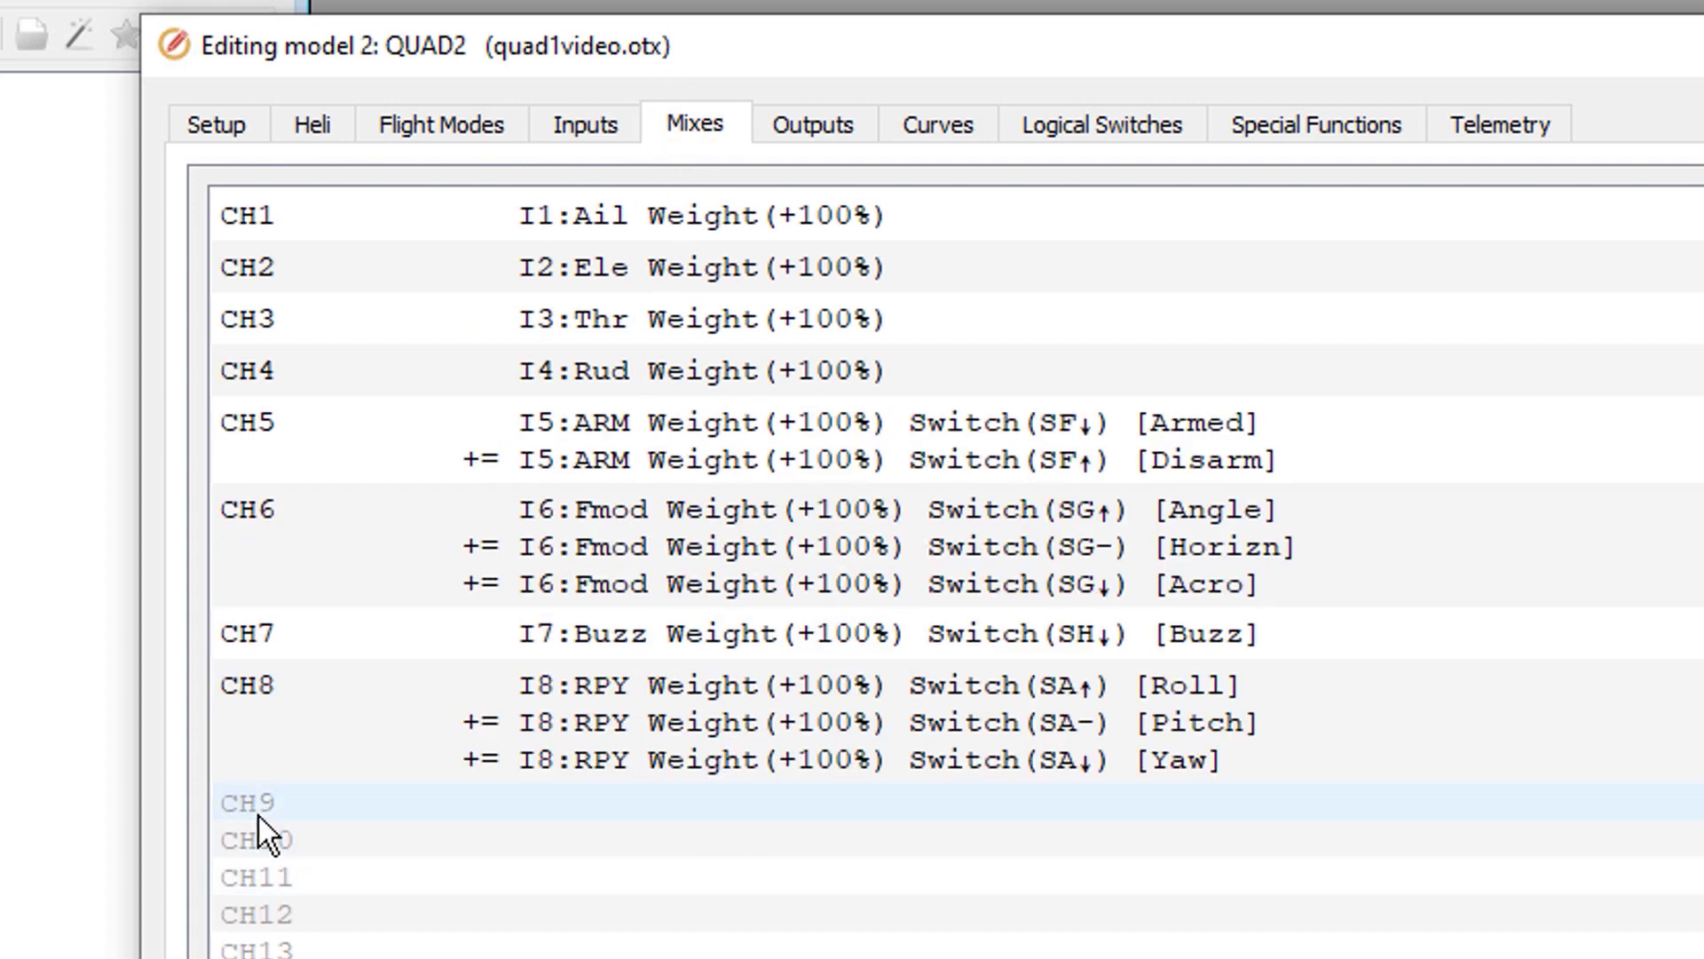
{"action": "double_click", "coordinate": [494, 793]}
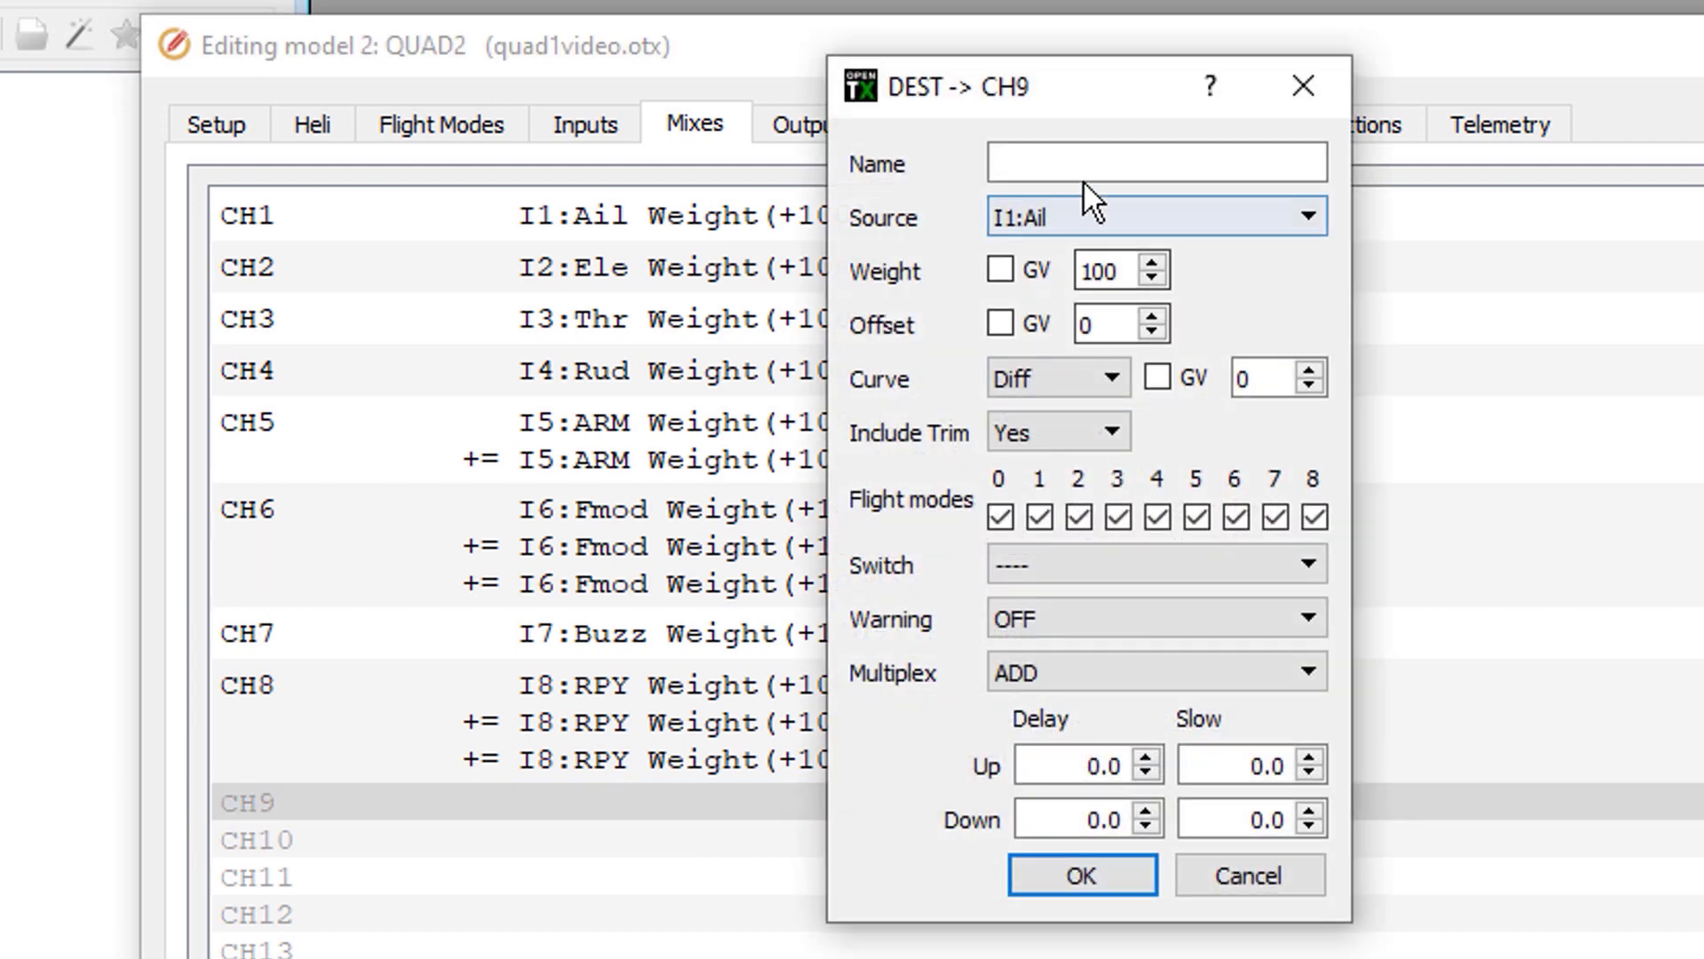
{"action": "type", "text": "Pro"}
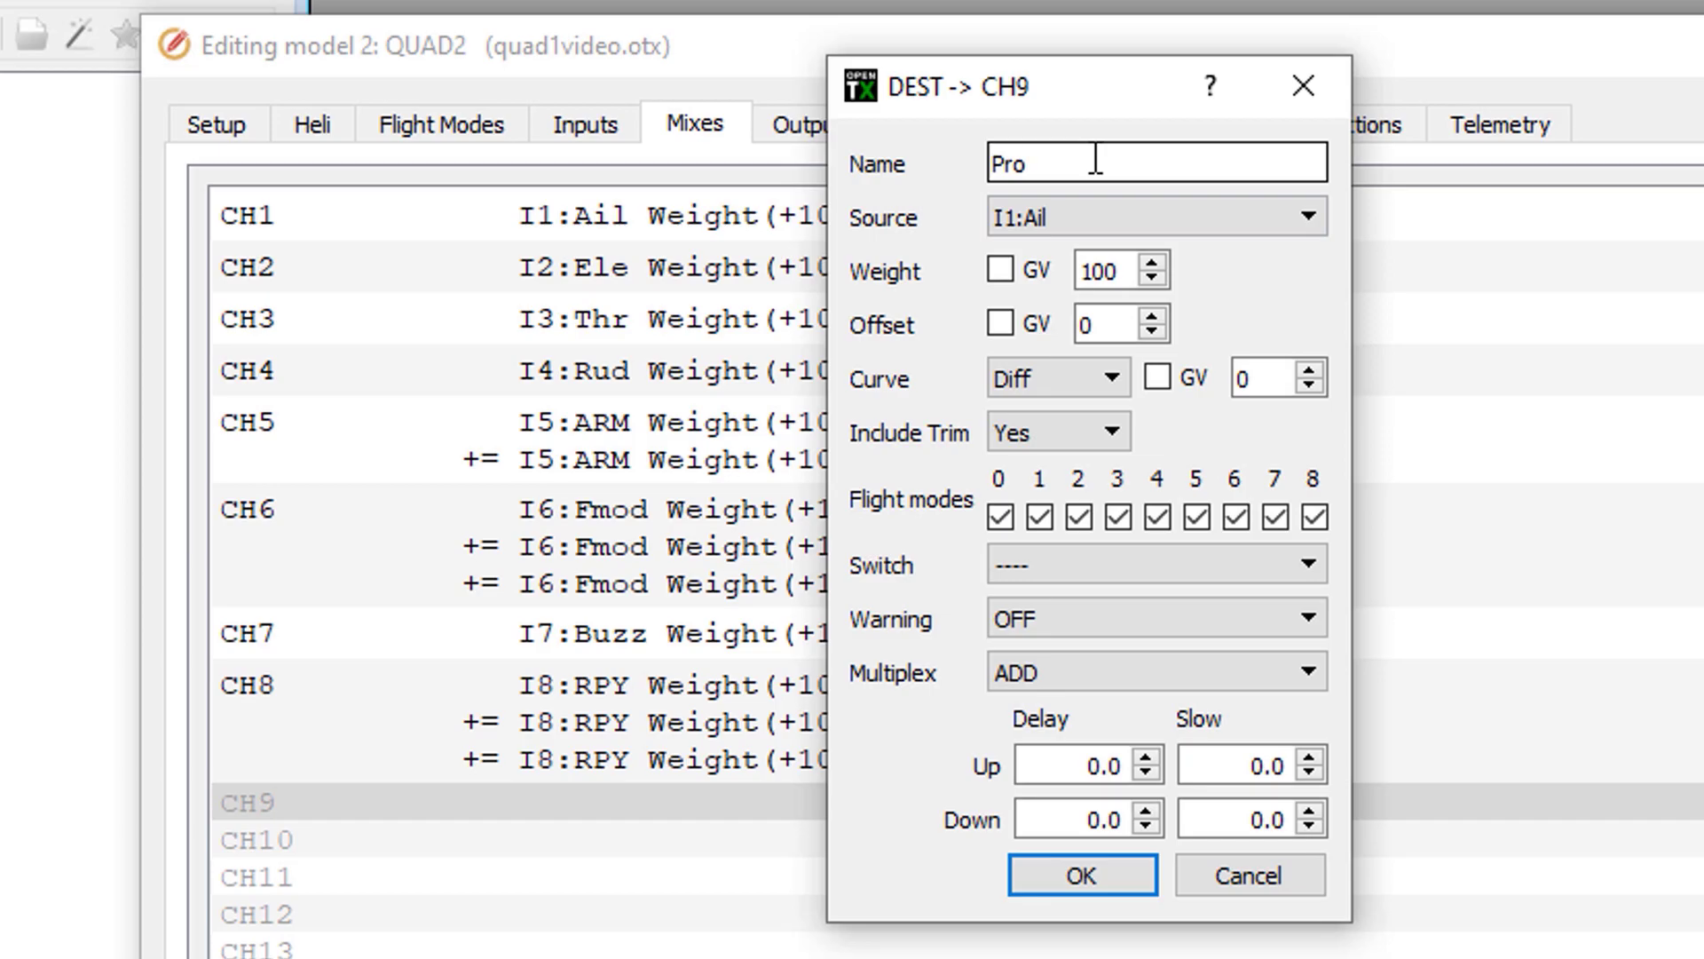
{"action": "type", "text": "por"}
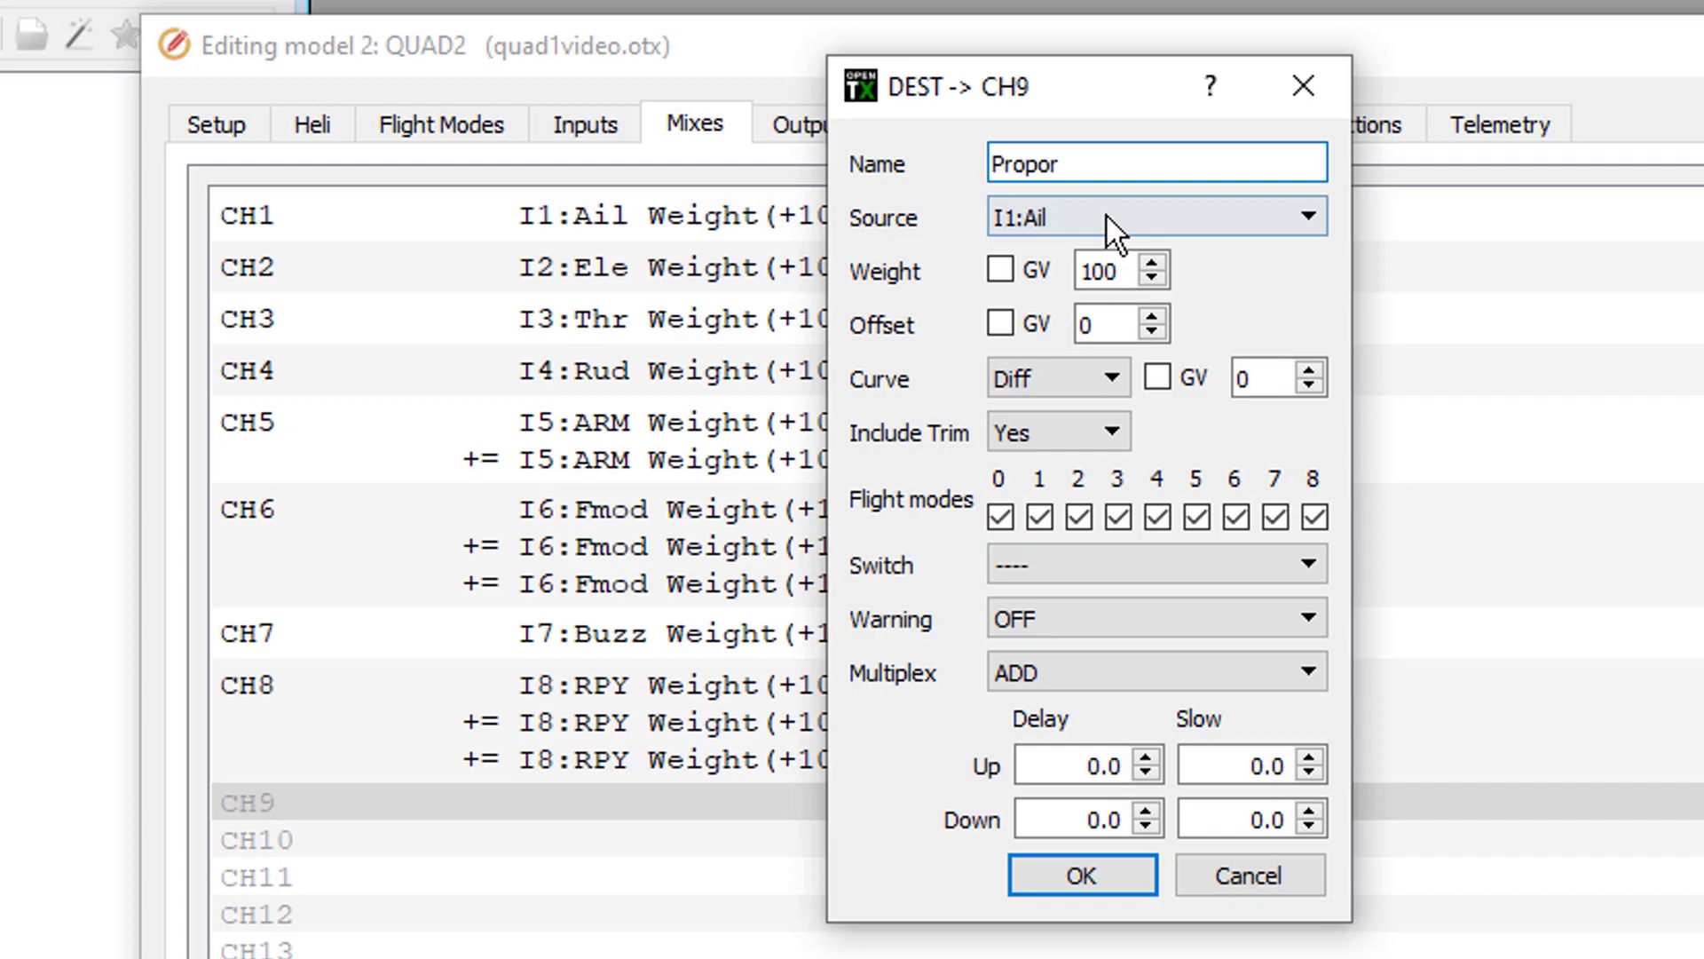
{"action": "left_click", "coordinate": [1106, 215]}
{"action": "left_click", "coordinate": [1147, 465]}
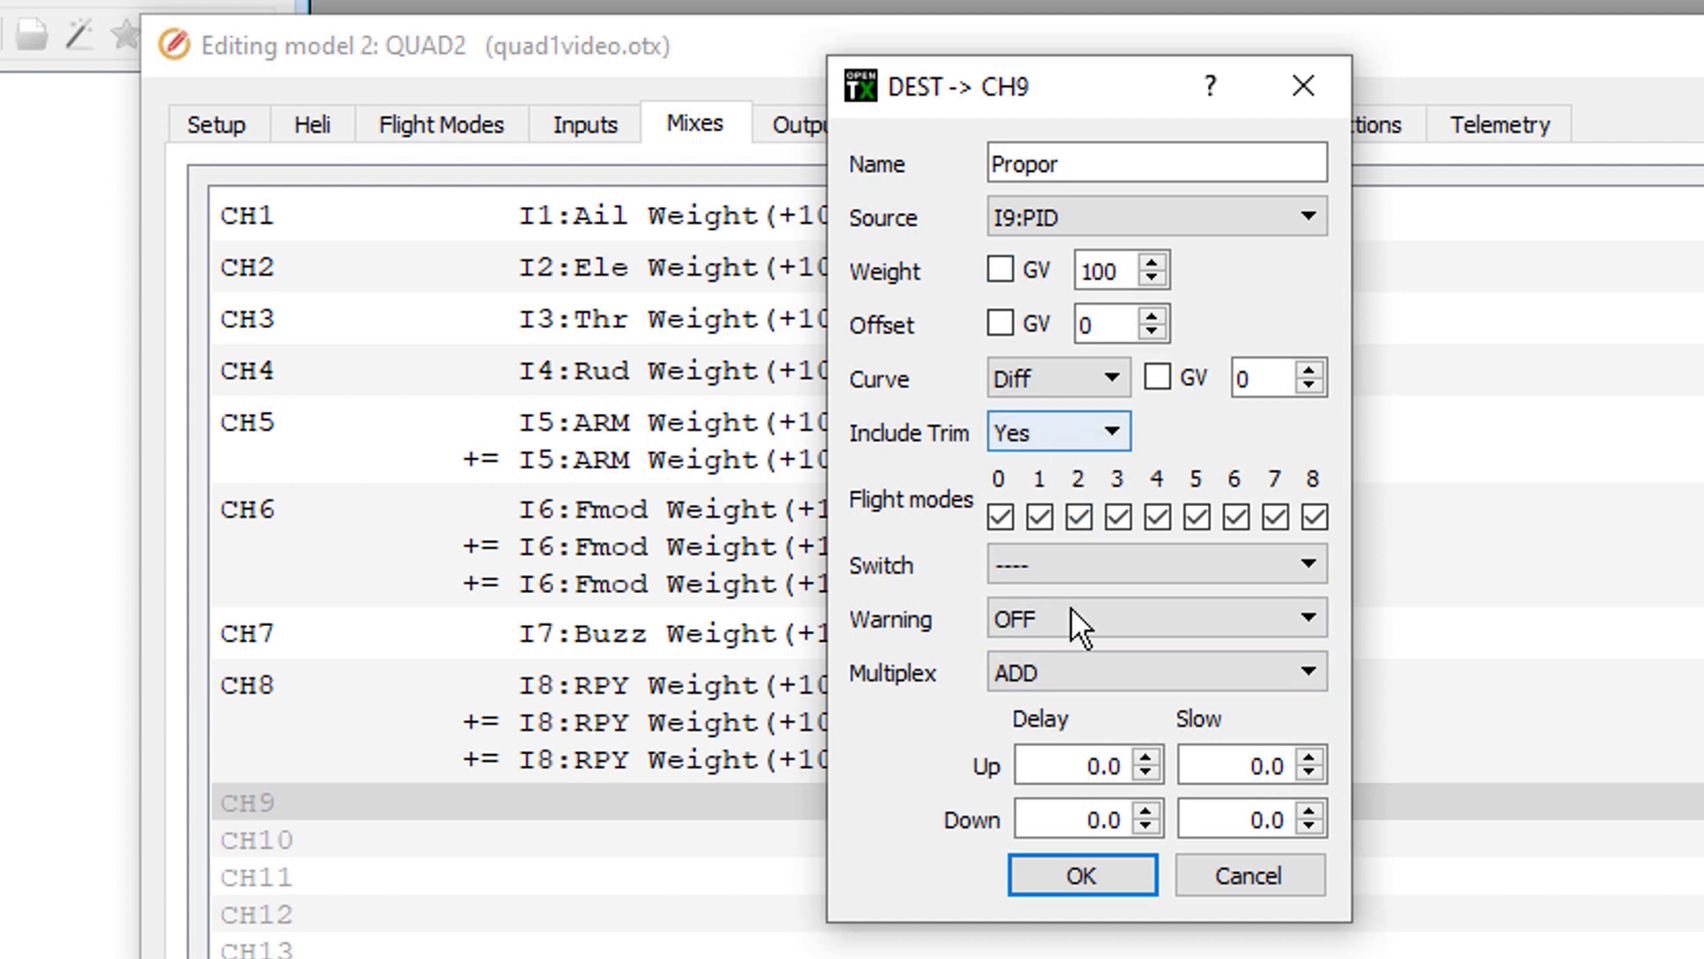
{"action": "left_click", "coordinate": [1098, 568]}
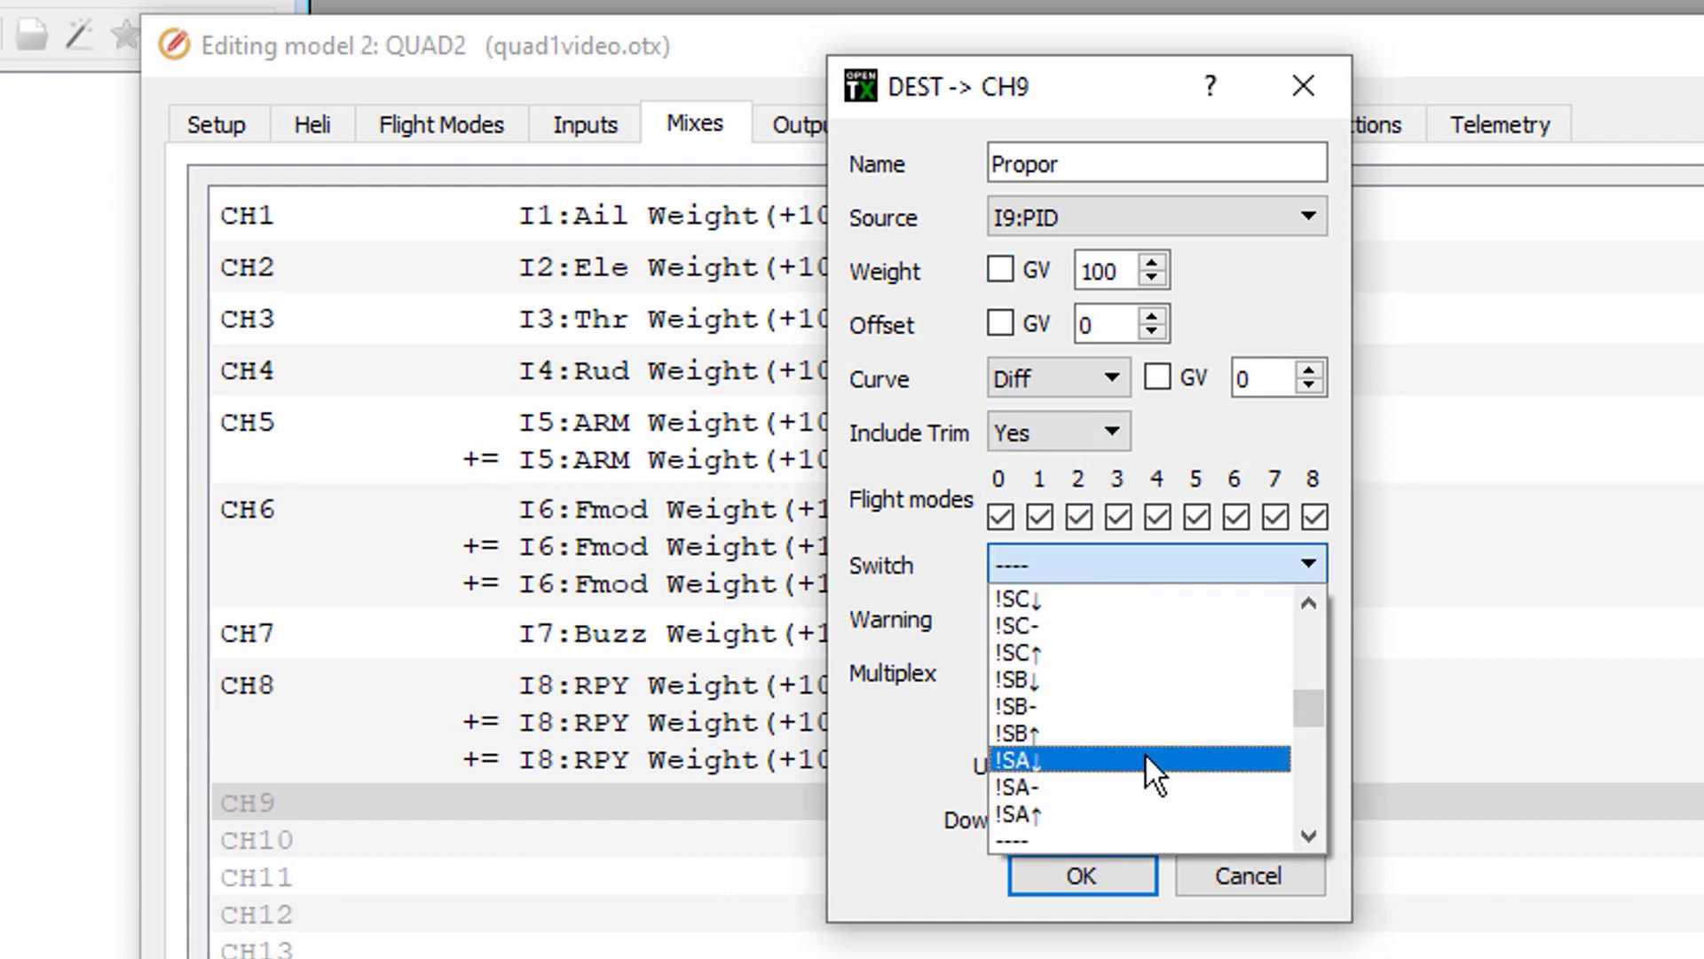
{"action": "scroll", "coordinate": [1146, 752], "scroll_direction": "down", "scroll_amount": 1}
{"action": "scroll", "coordinate": [1129, 772], "scroll_direction": "down", "scroll_amount": 2}
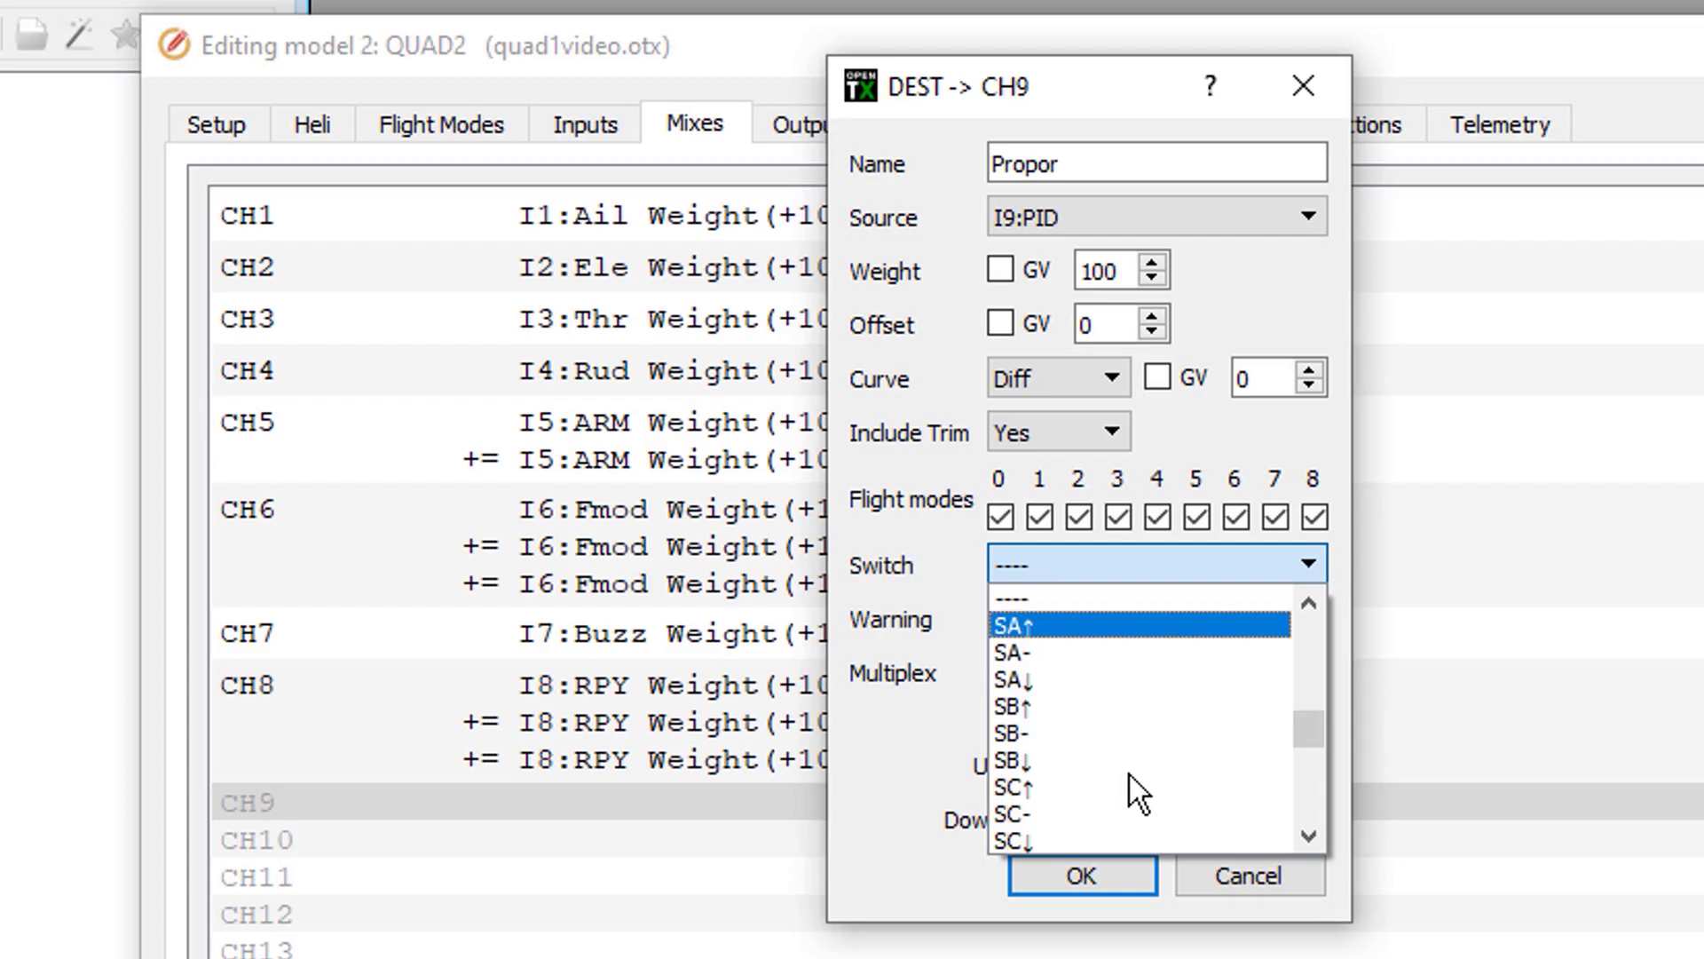
{"action": "left_click", "coordinate": [1095, 710]}
{"action": "left_click", "coordinate": [1101, 877]}
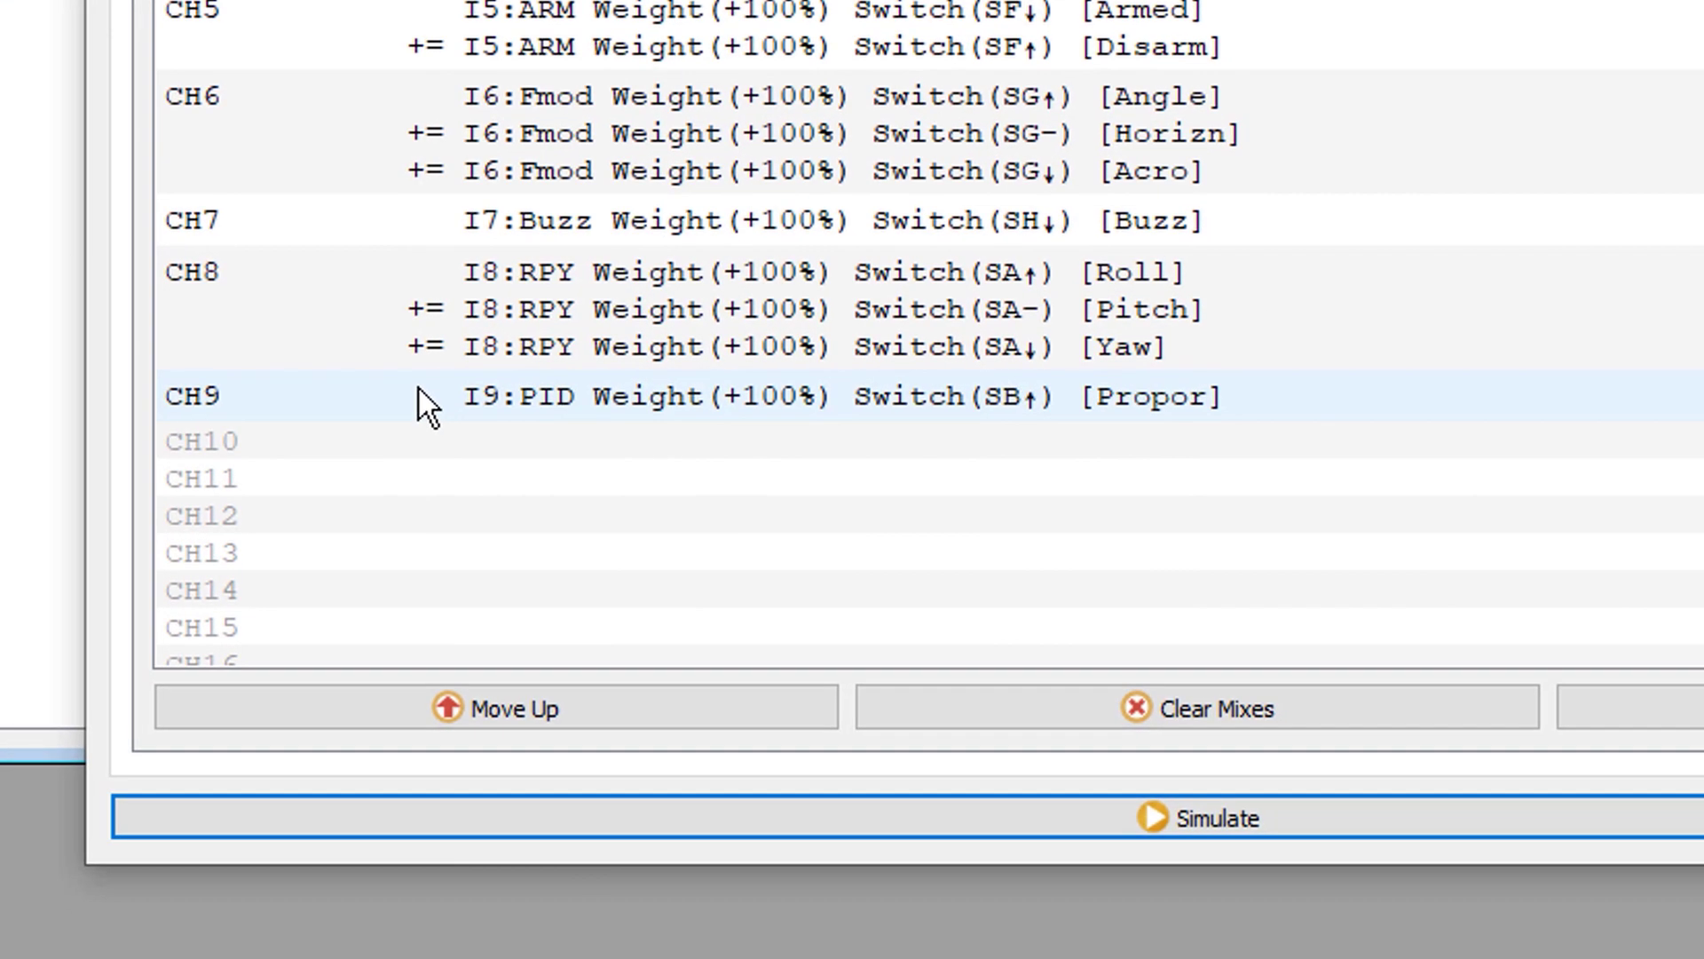
Step: Duplicate the CH9 Propor mix line twice so the channel has three lines
{"action": "right_click", "coordinate": [419, 389]}
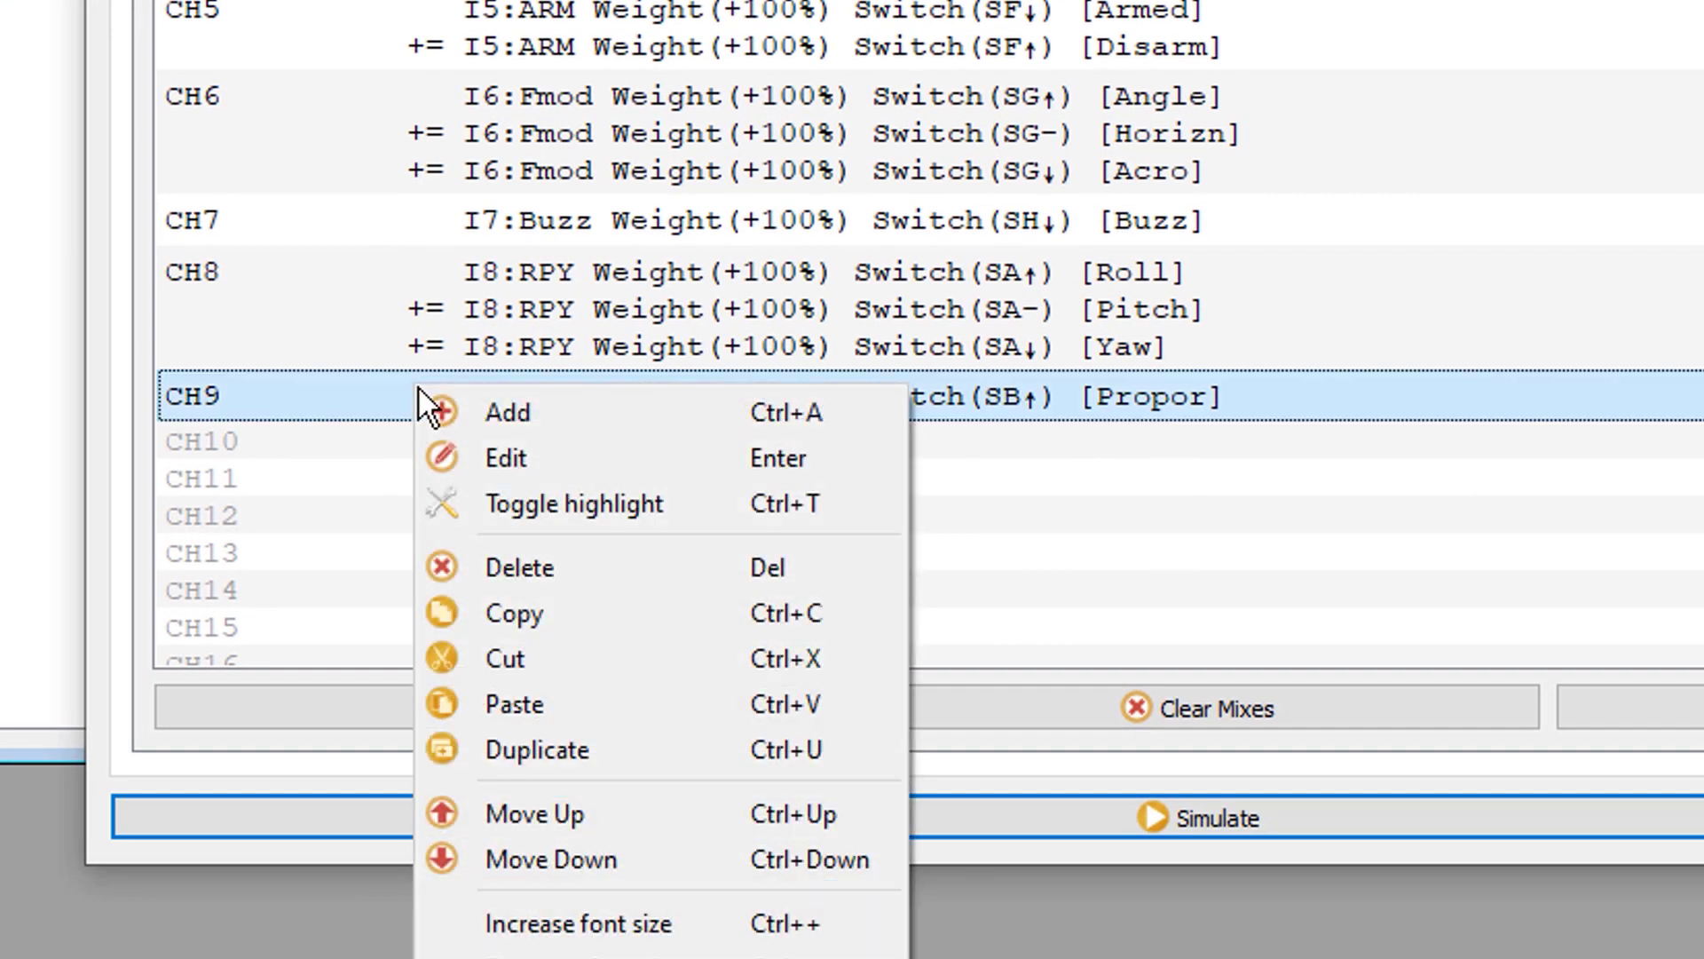
{"action": "left_click", "coordinate": [444, 696]}
{"action": "right_click", "coordinate": [429, 435]}
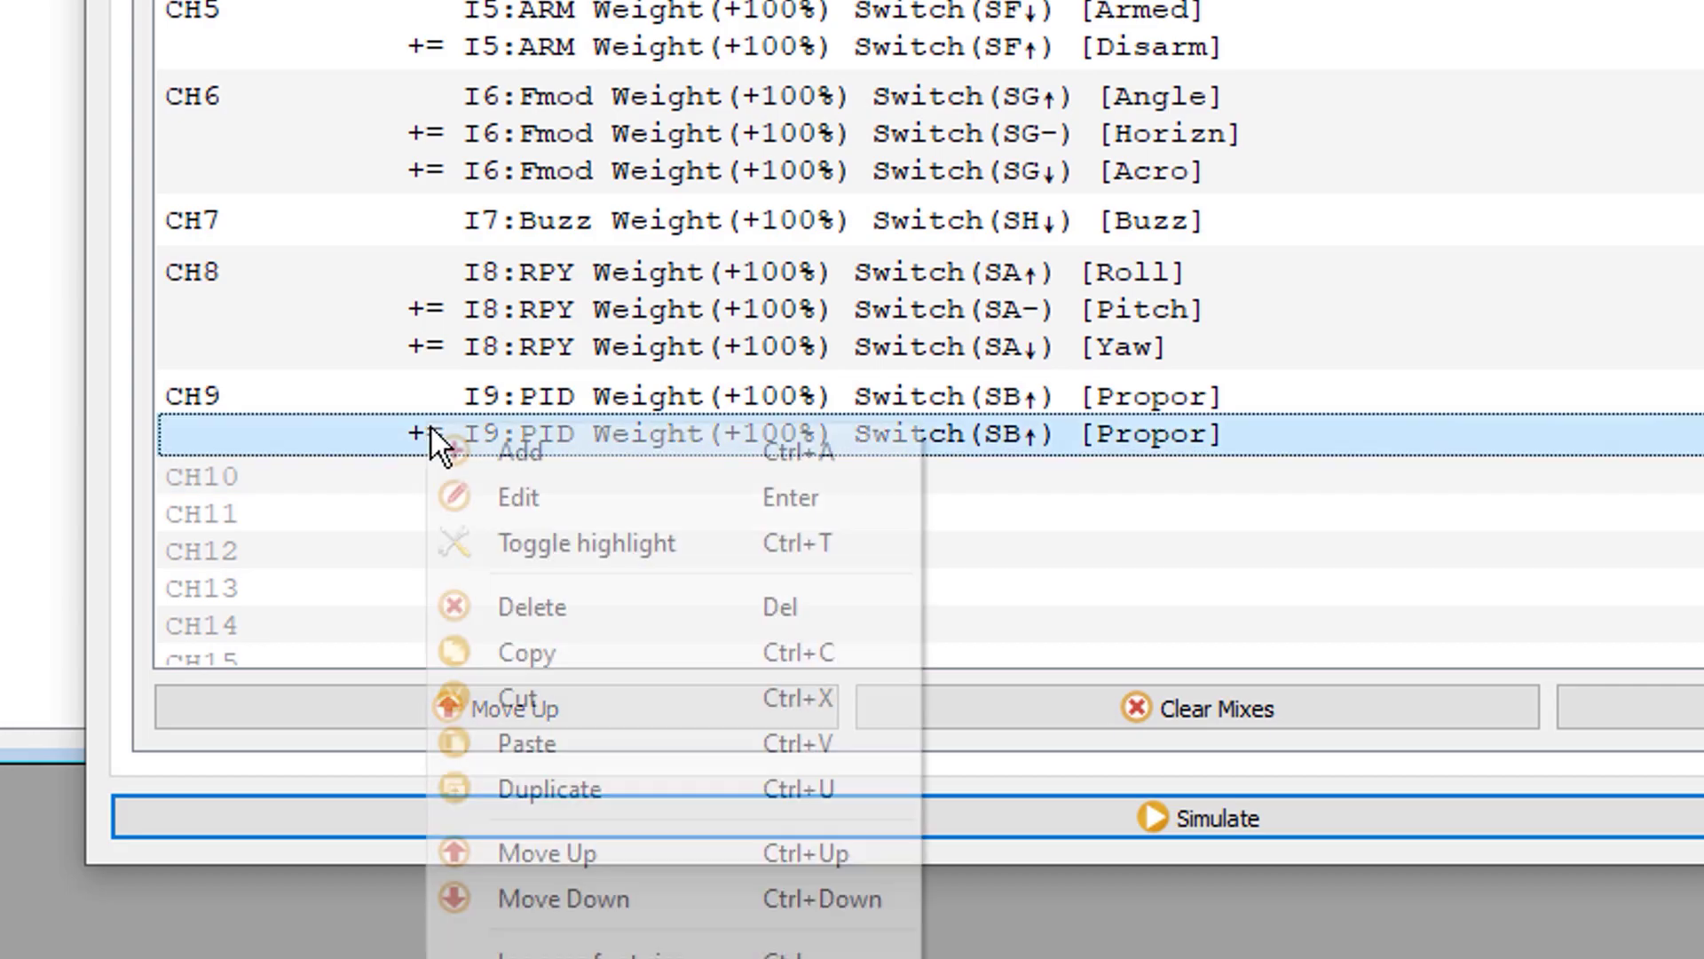
{"action": "left_click", "coordinate": [453, 776]}
Step: Rename the second CH9 mix line Integr and change its switch position
{"action": "right_click", "coordinate": [418, 435]}
{"action": "left_click", "coordinate": [457, 507]}
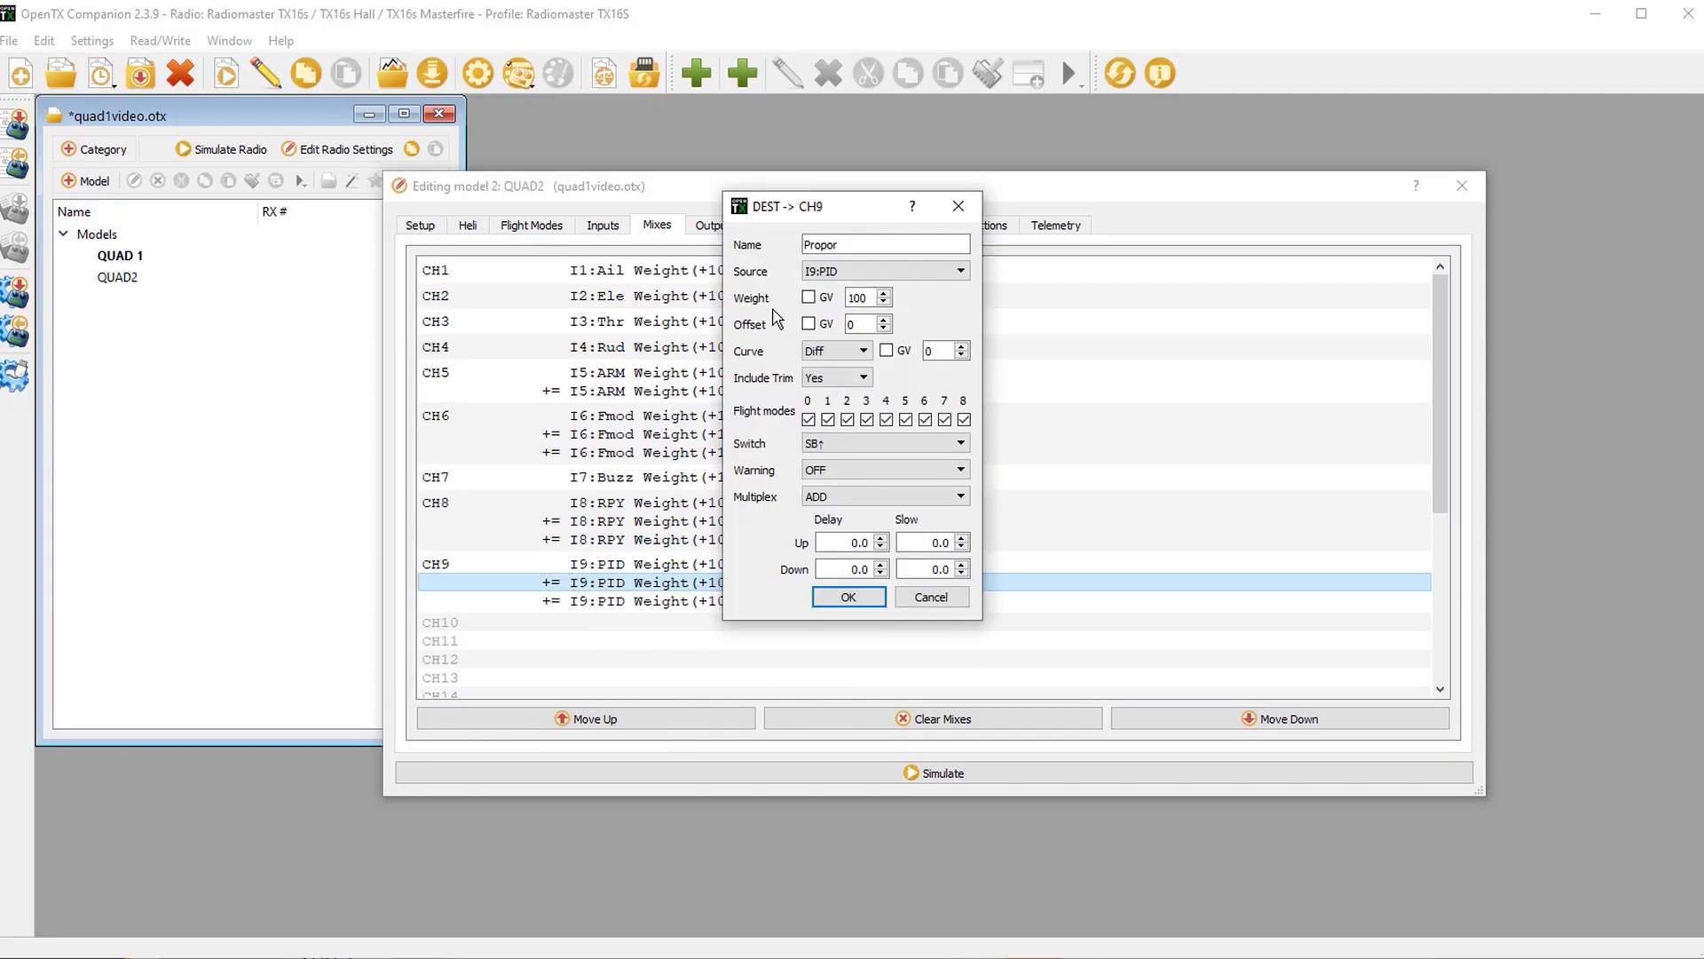
{"action": "left_click_drag", "start_coordinate": [838, 245], "coordinate": [769, 244]}
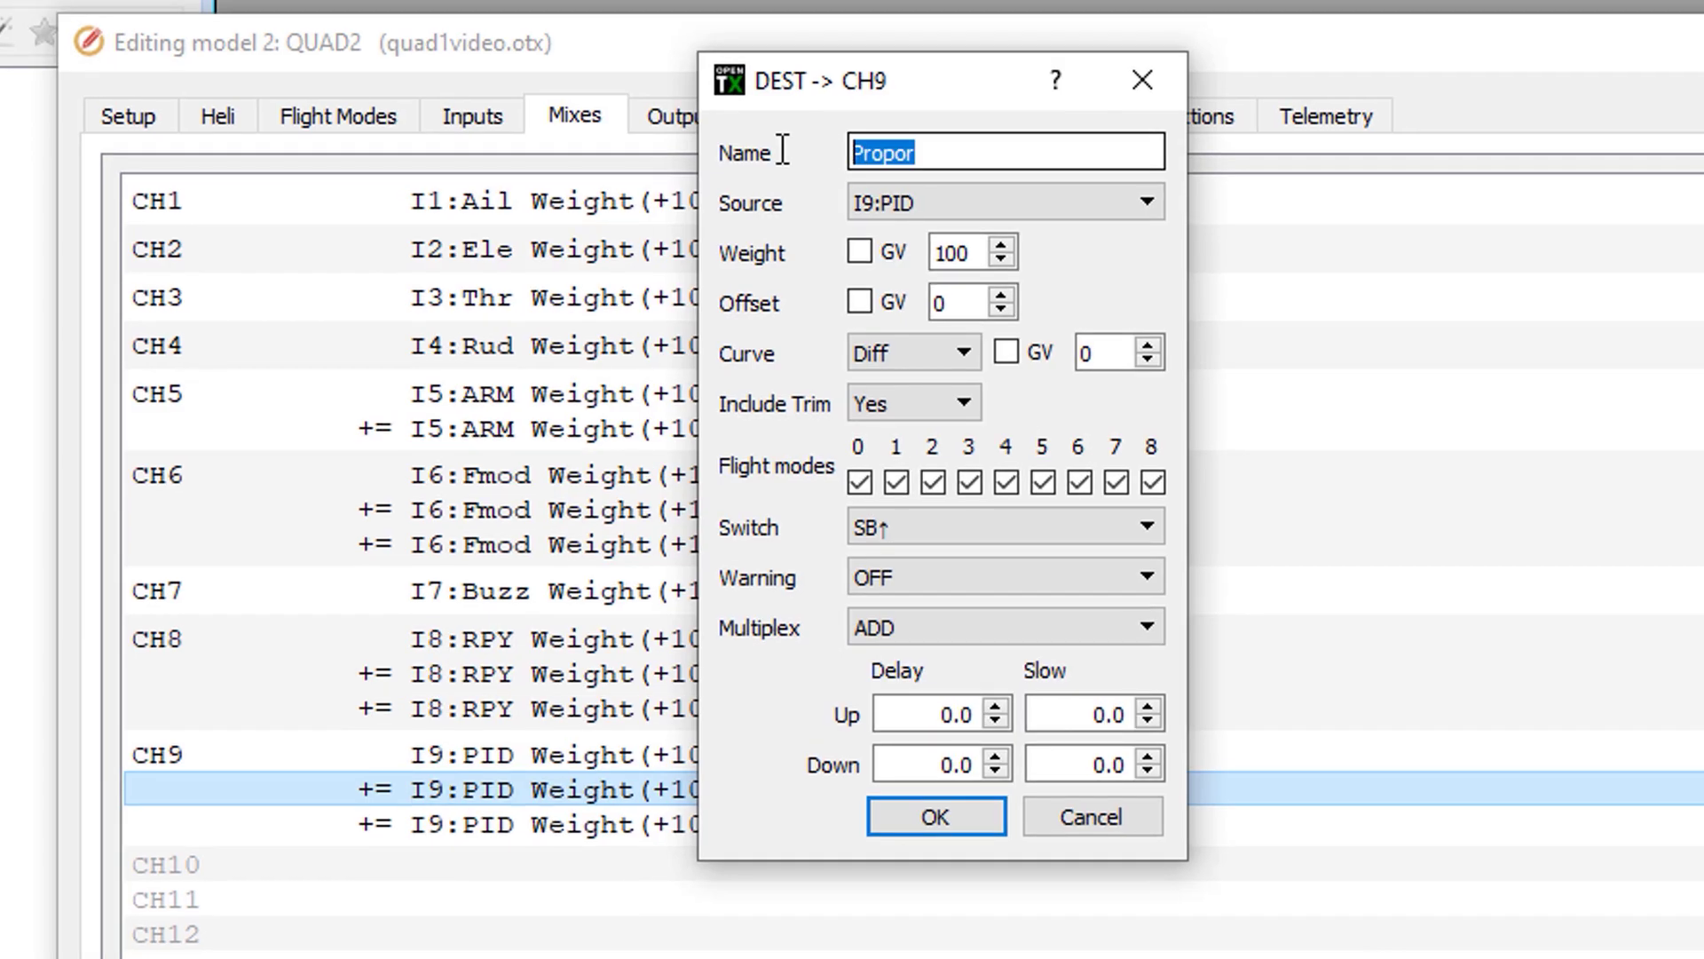
{"action": "type", "text": "Integr"}
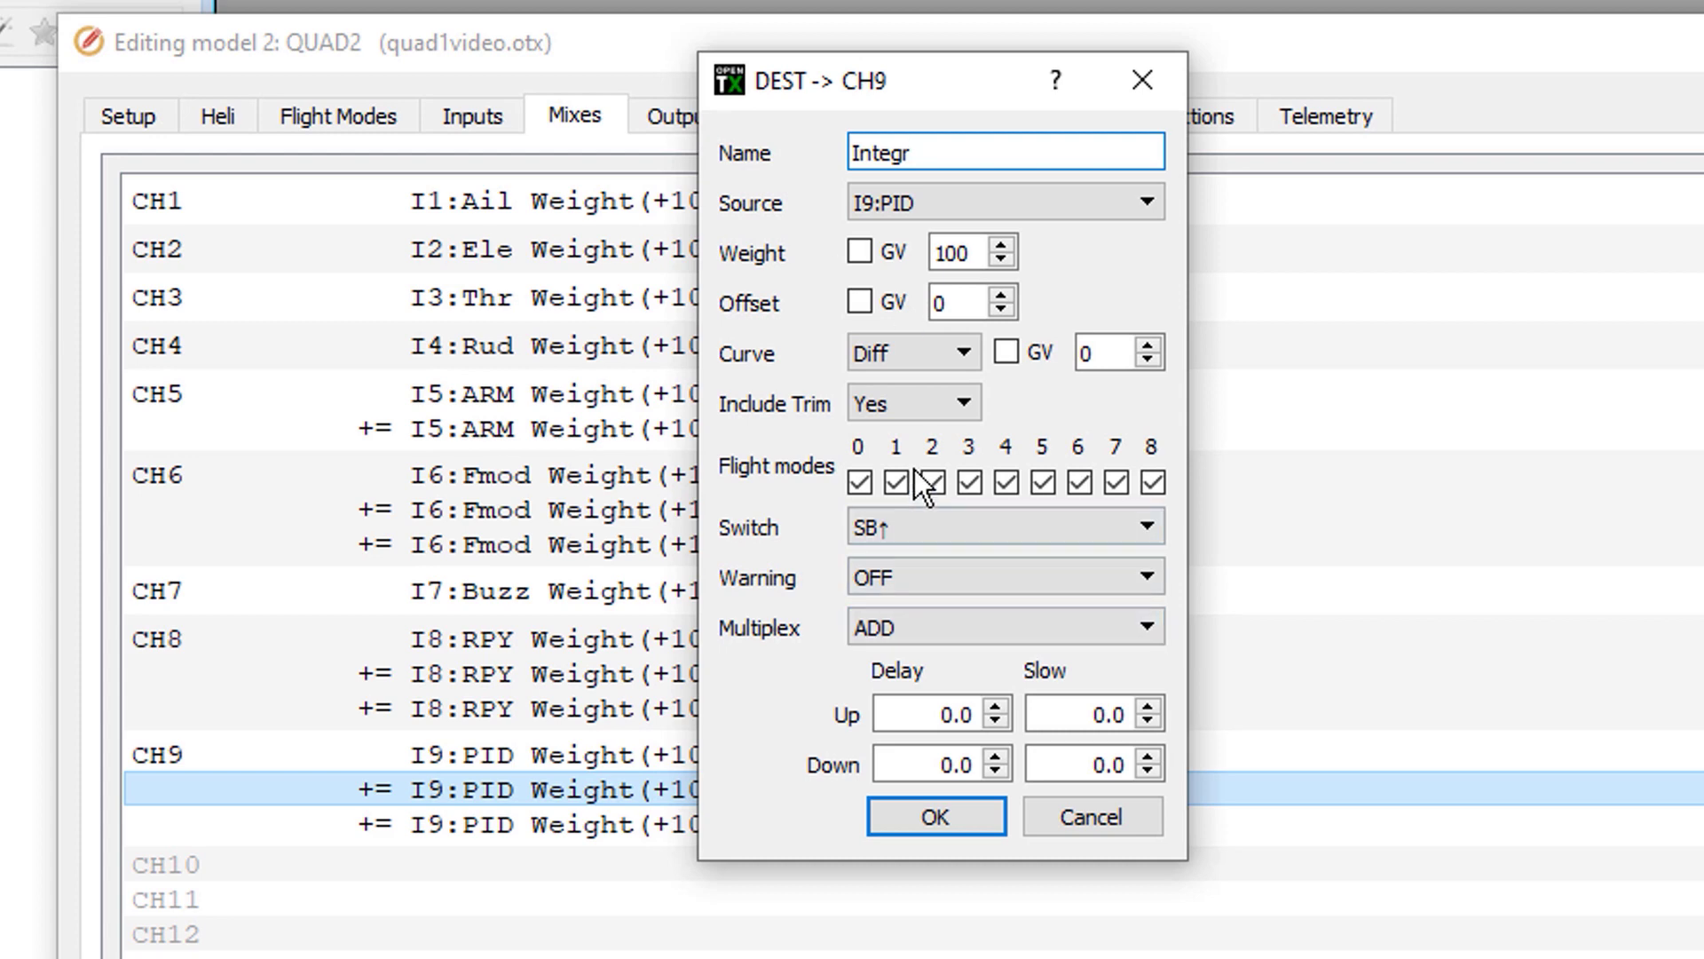
{"action": "left_click", "coordinate": [936, 519]}
{"action": "left_click", "coordinate": [924, 746]}
{"action": "left_click", "coordinate": [935, 817]}
Step: Rename the third CH9 mix line Derivi and set its switch to SB↓
{"action": "double_click", "coordinate": [457, 824]}
{"action": "left_click_drag", "start_coordinate": [918, 153], "coordinate": [773, 147]}
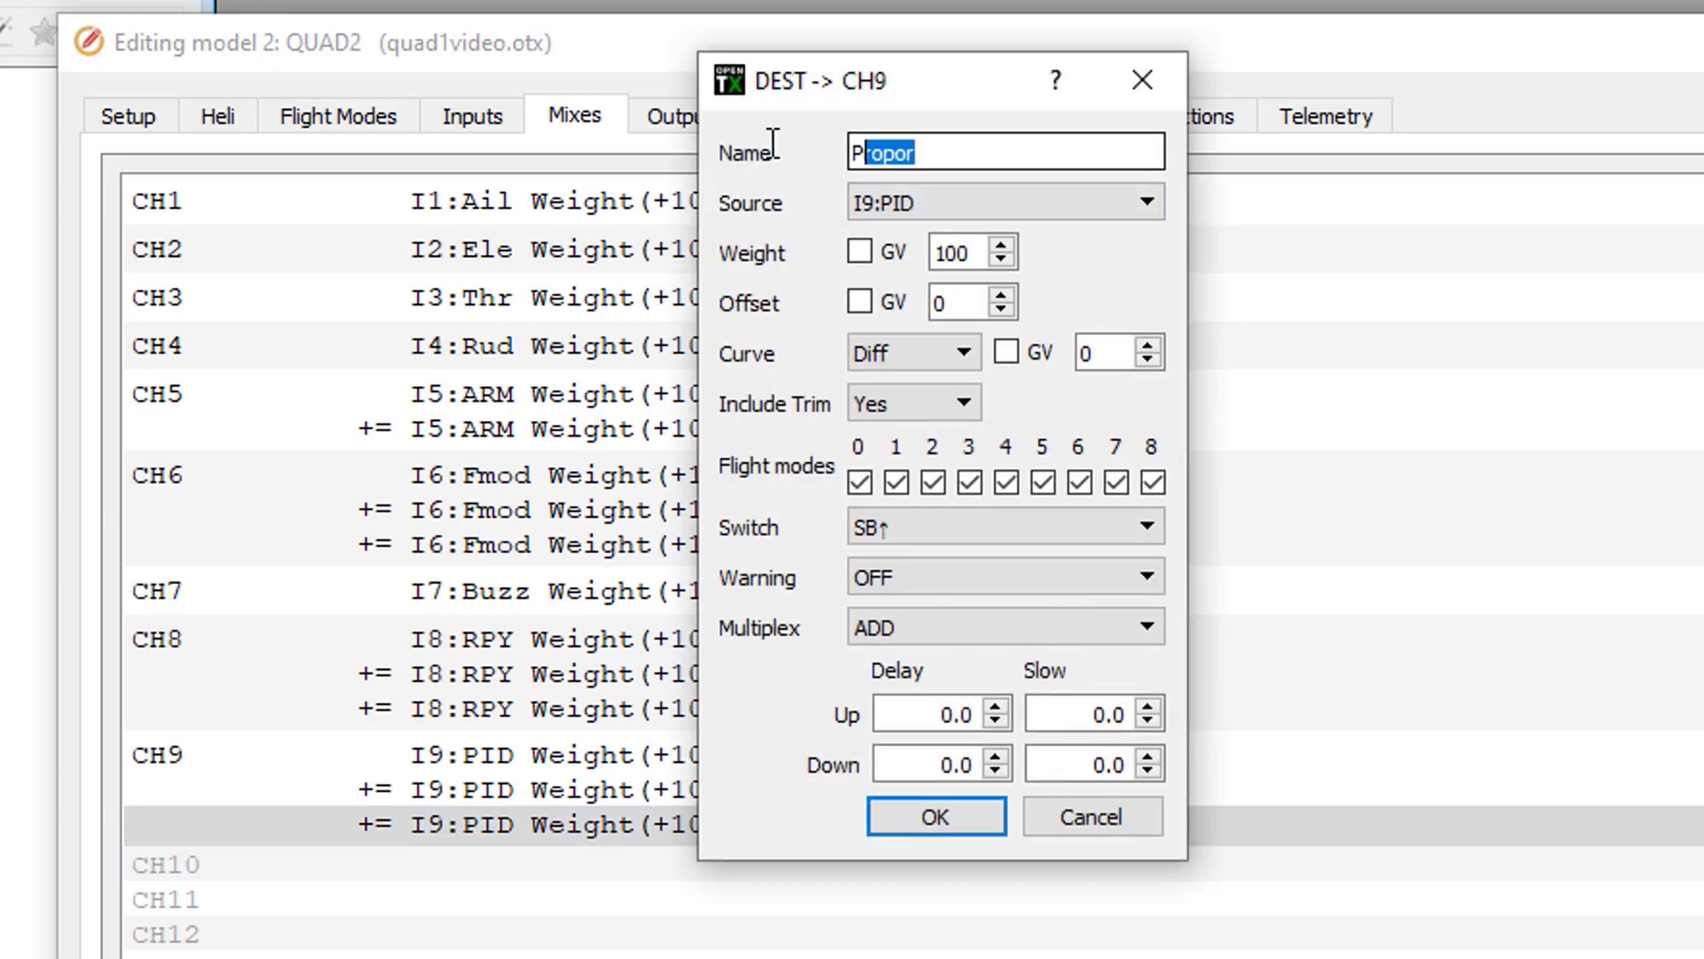
{"action": "type", "text": "Derivi"}
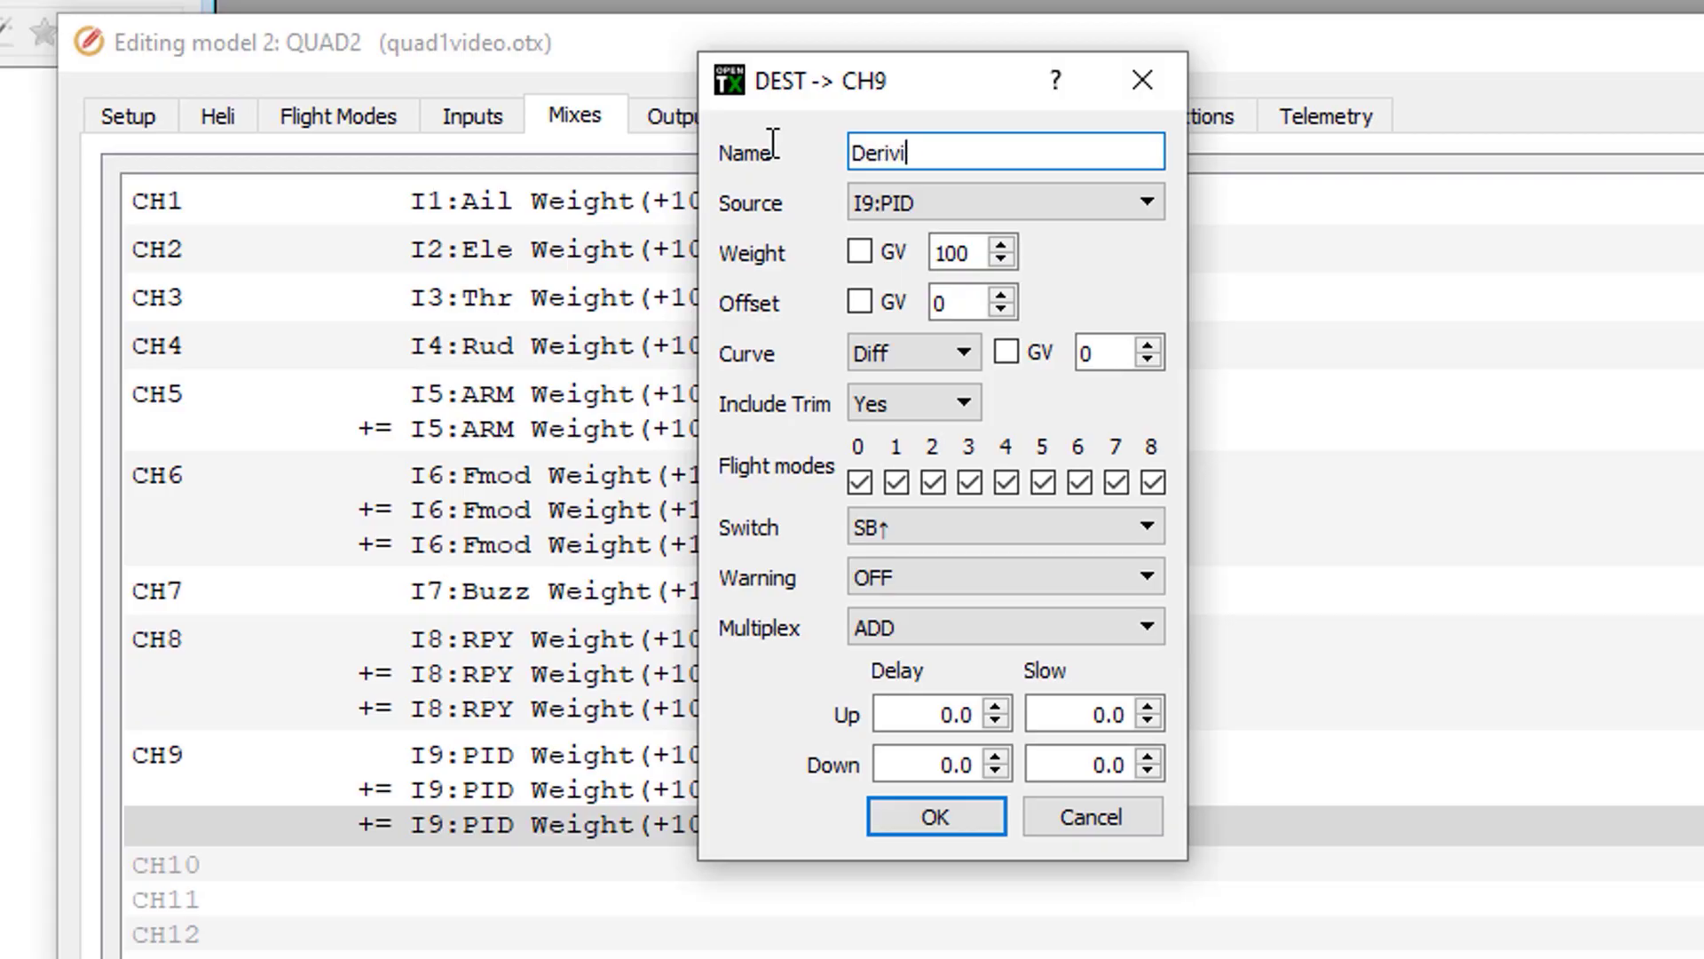
{"action": "left_click", "coordinate": [928, 525]}
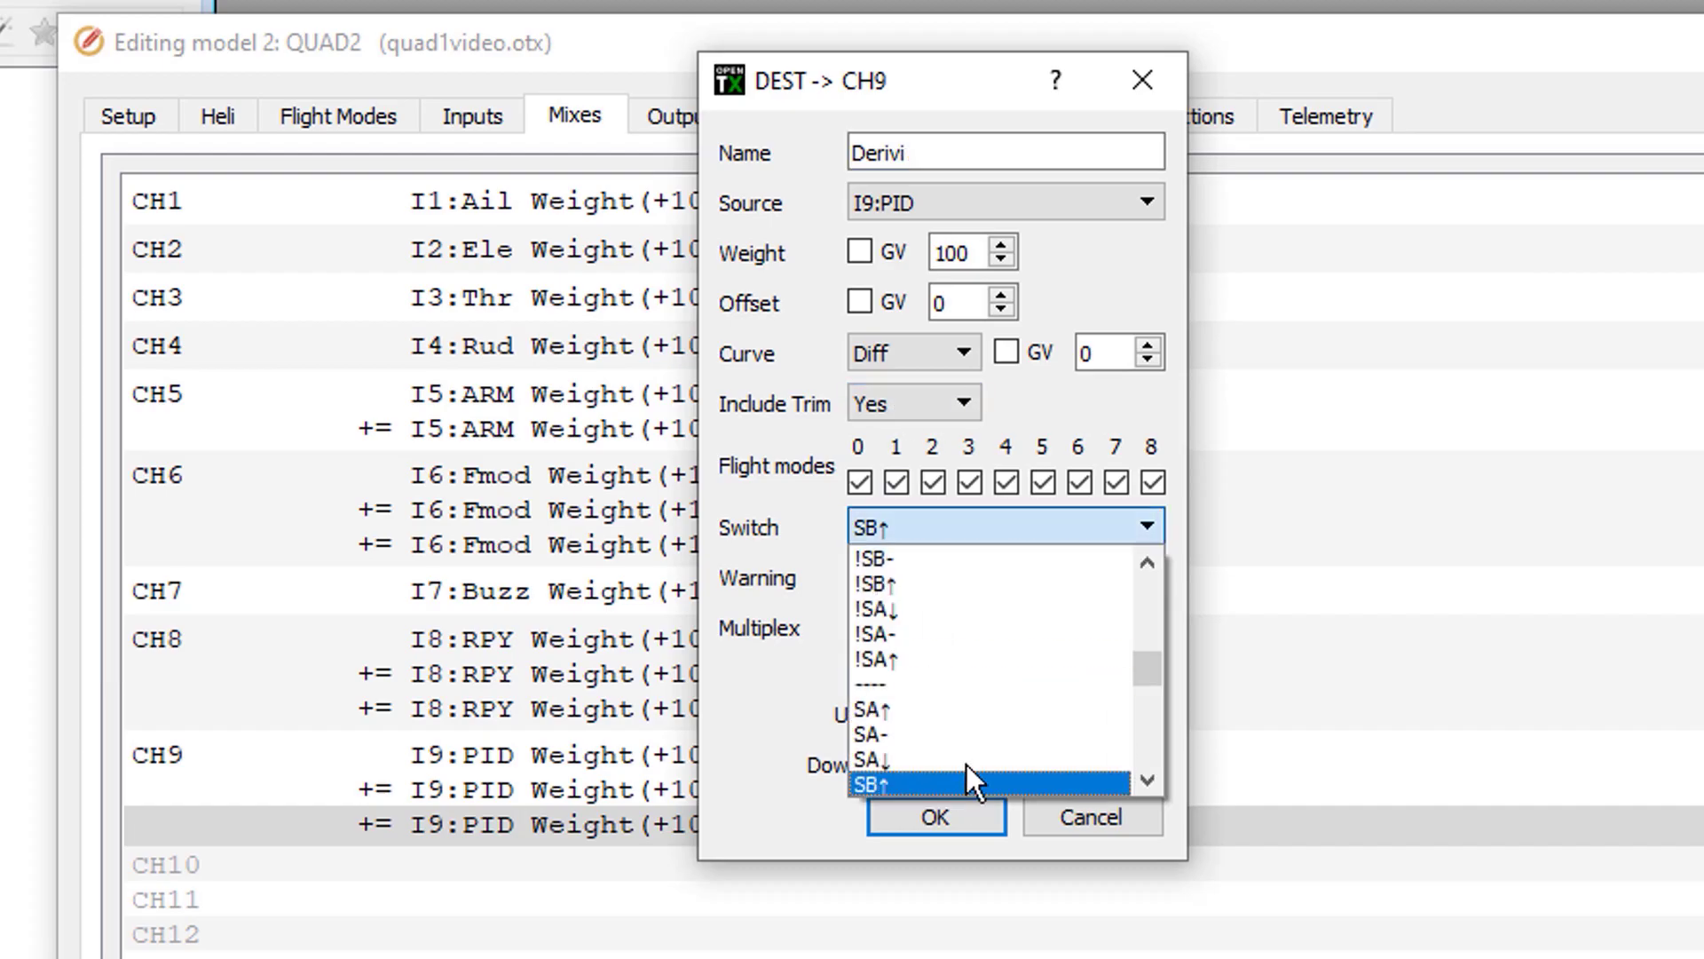
{"action": "scroll", "coordinate": [978, 735], "scroll_direction": "down", "scroll_amount": 1}
{"action": "left_click", "coordinate": [977, 735]}
{"action": "left_click", "coordinate": [923, 820]}
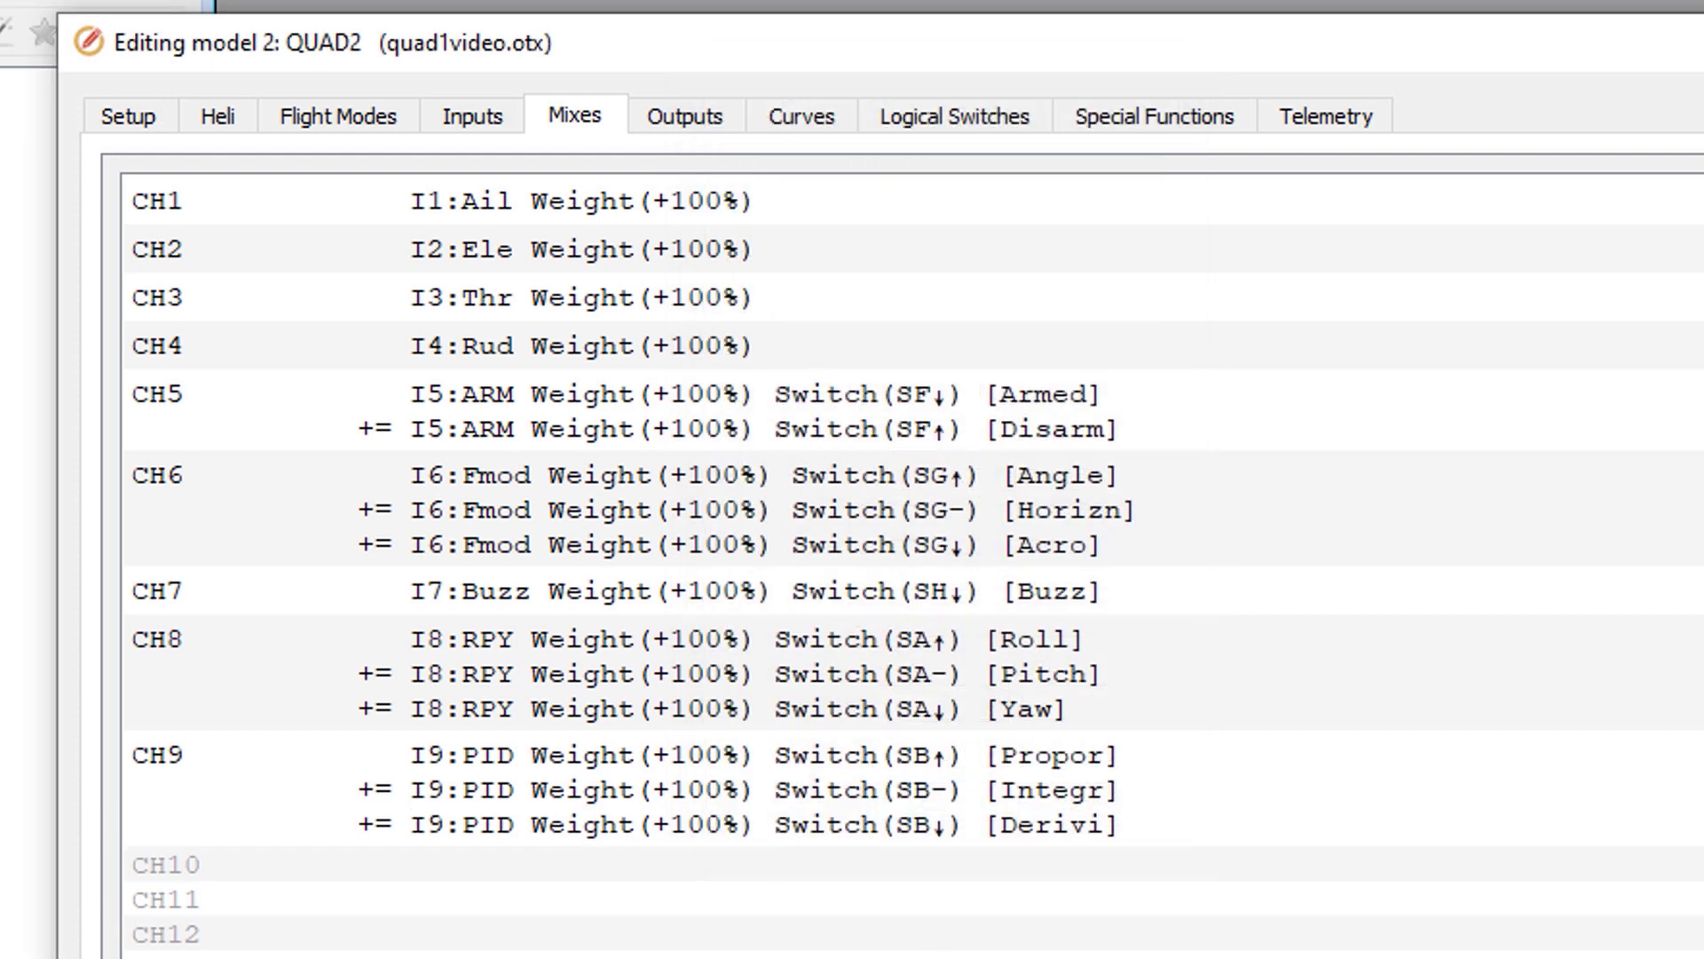
Step: Add a mix on channel CH10 named PIDINC with SC as its source
{"action": "left_click", "coordinate": [473, 115]}
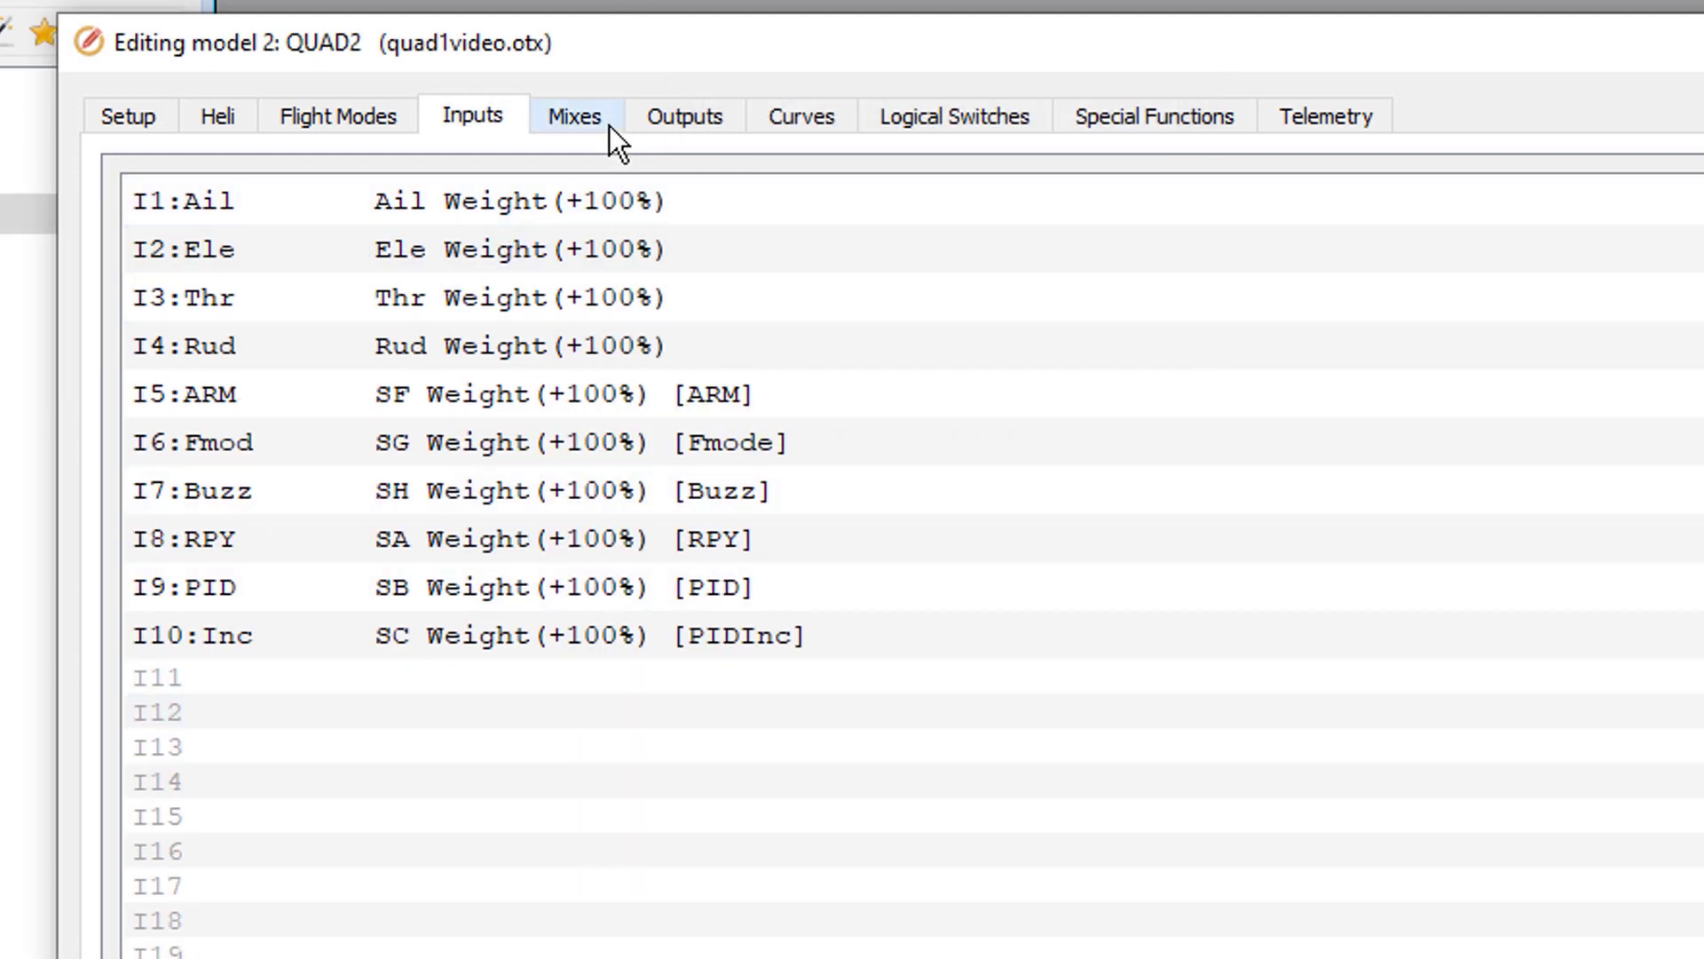
{"action": "left_click", "coordinate": [586, 115]}
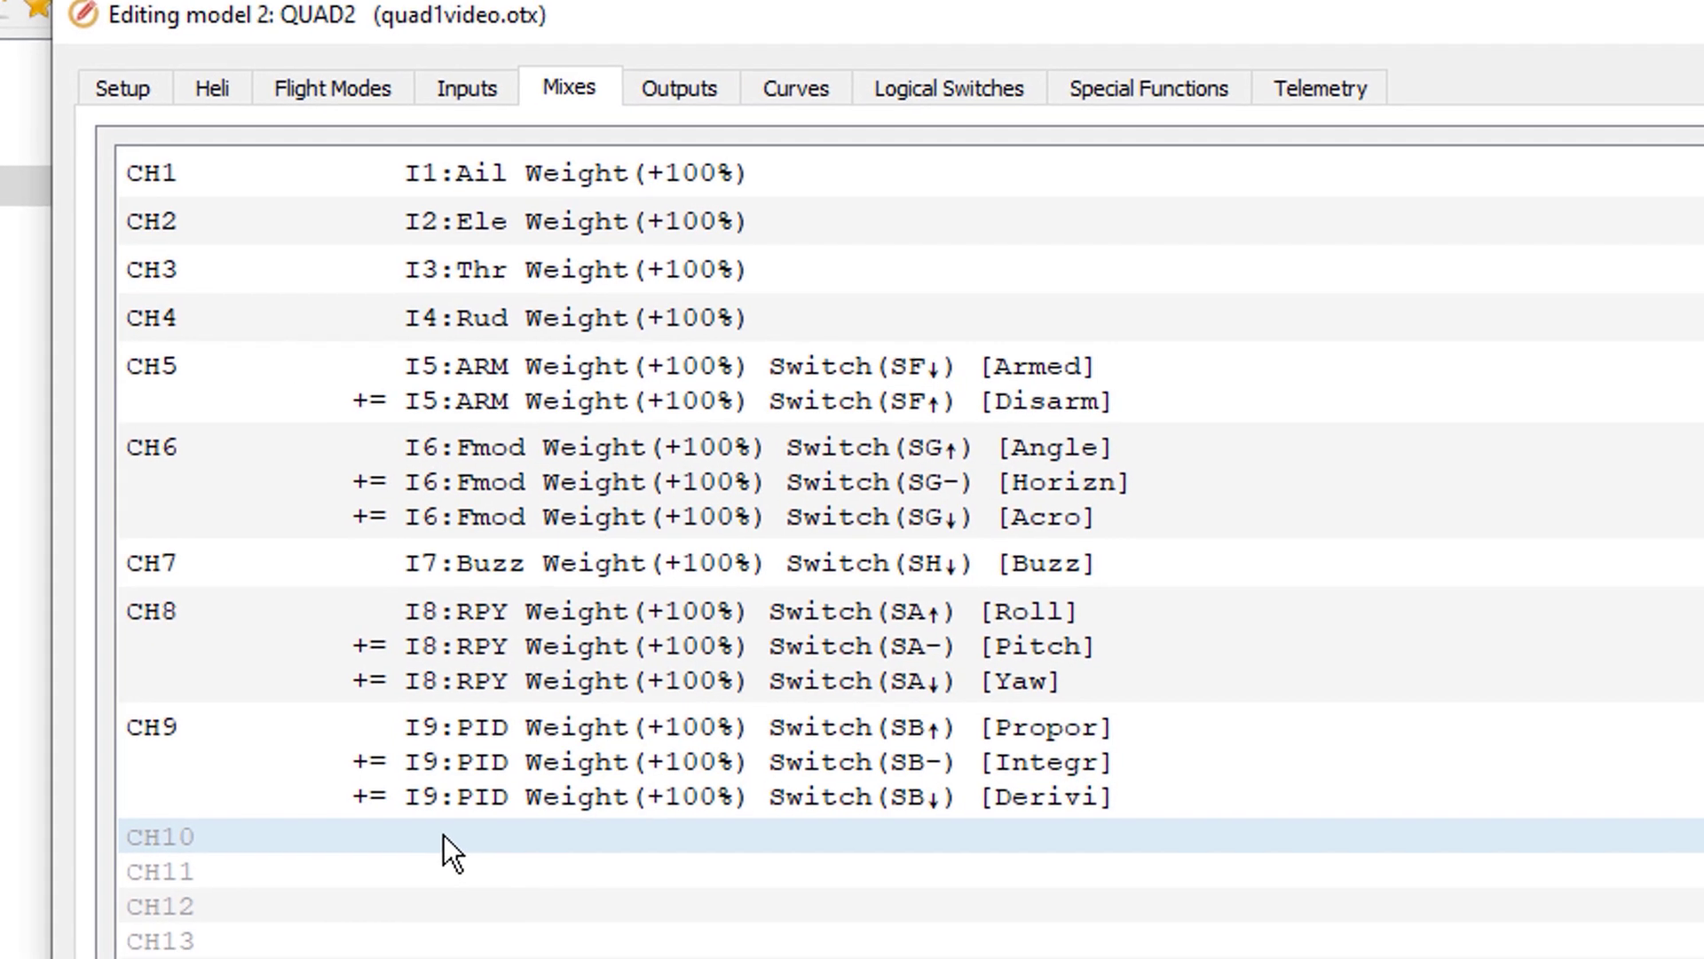
{"action": "double_click", "coordinate": [444, 868]}
{"action": "left_click", "coordinate": [899, 86]}
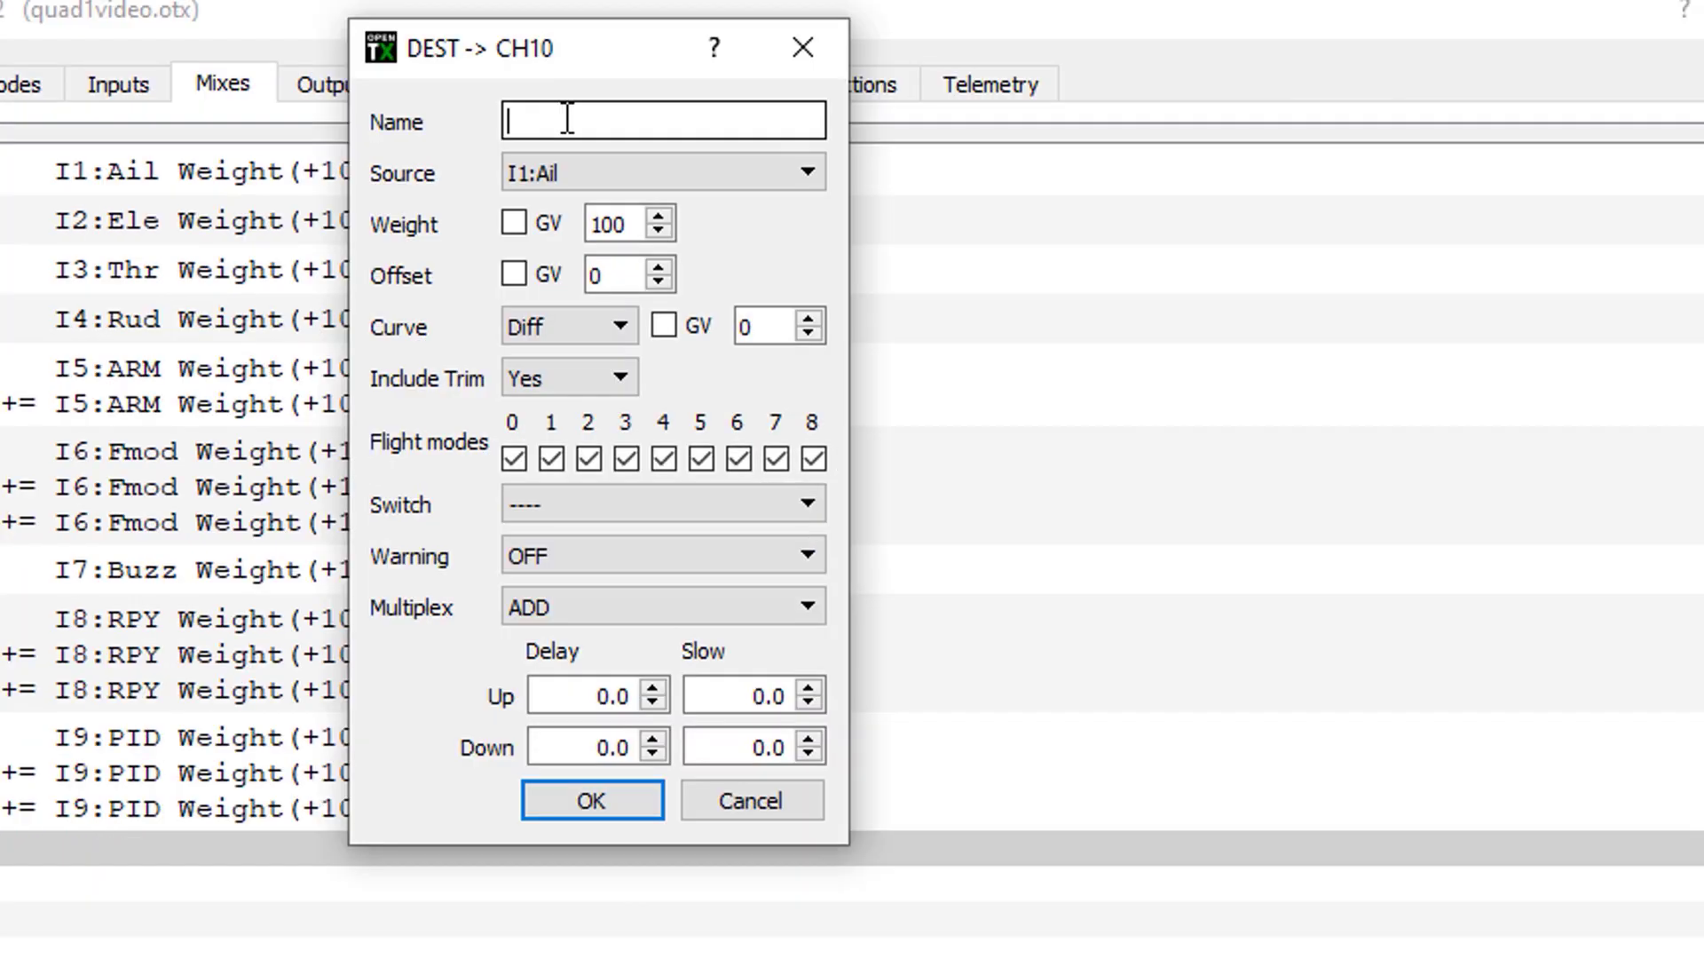
{"action": "type", "text": "PIDINC"}
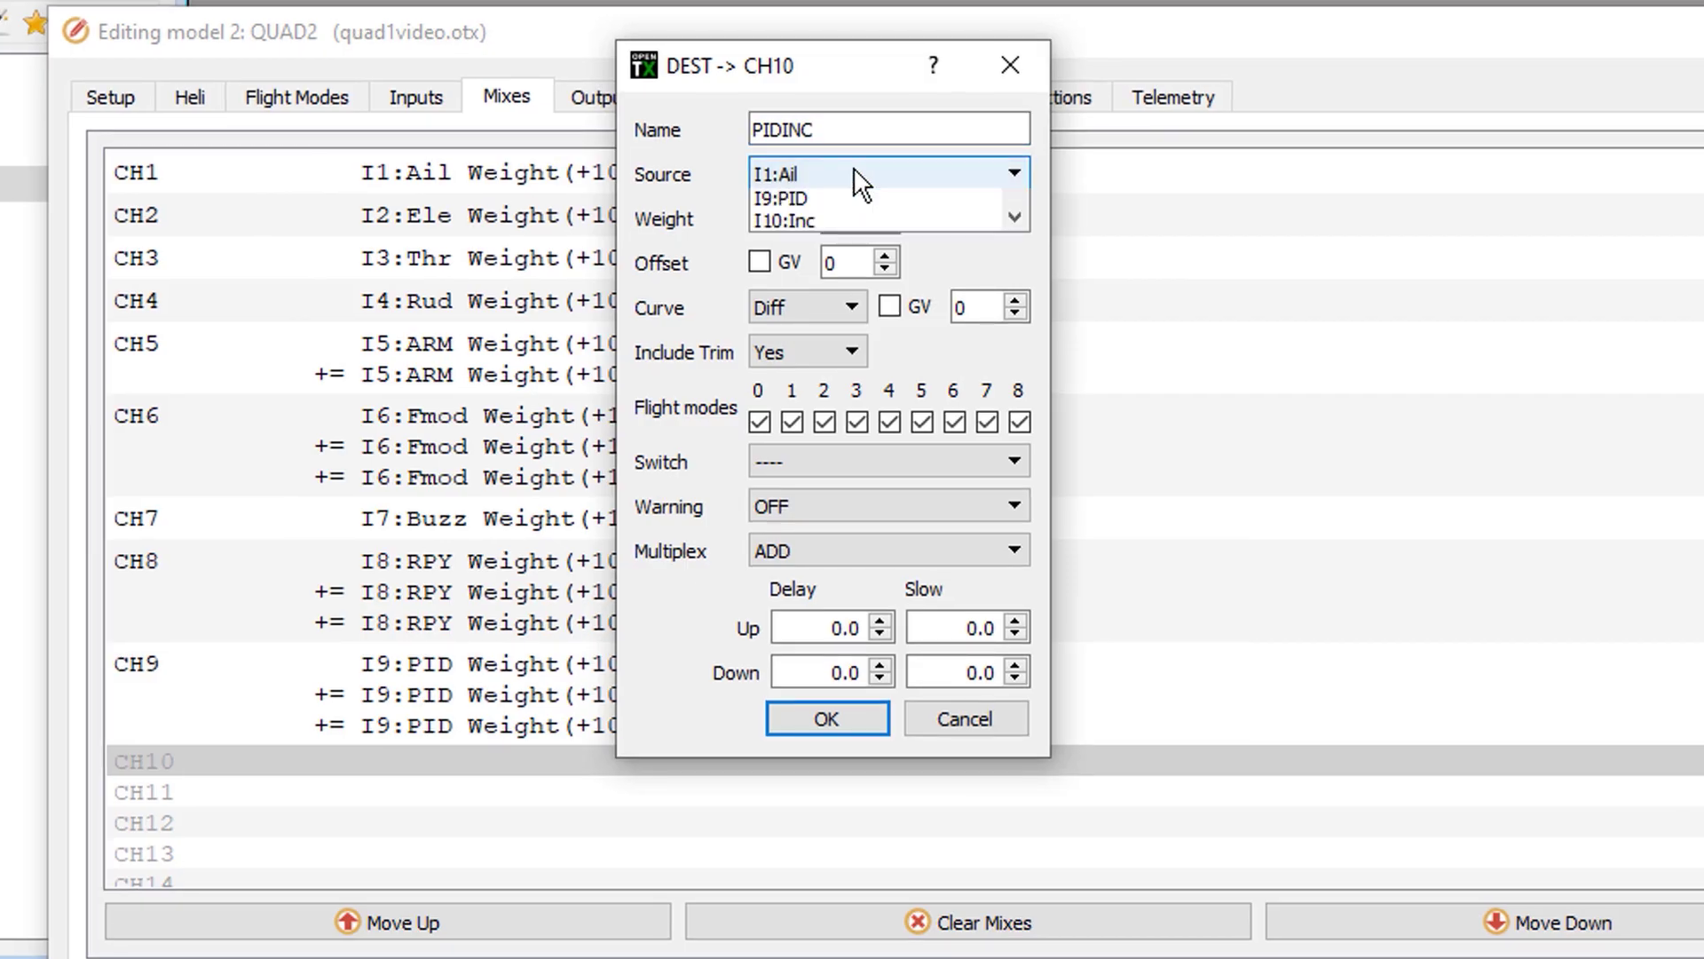
{"action": "left_click", "coordinate": [854, 167]}
{"action": "scroll", "coordinate": [909, 300], "scroll_direction": "down", "scroll_amount": 2}
{"action": "scroll", "coordinate": [909, 301], "scroll_direction": "down", "scroll_amount": 3}
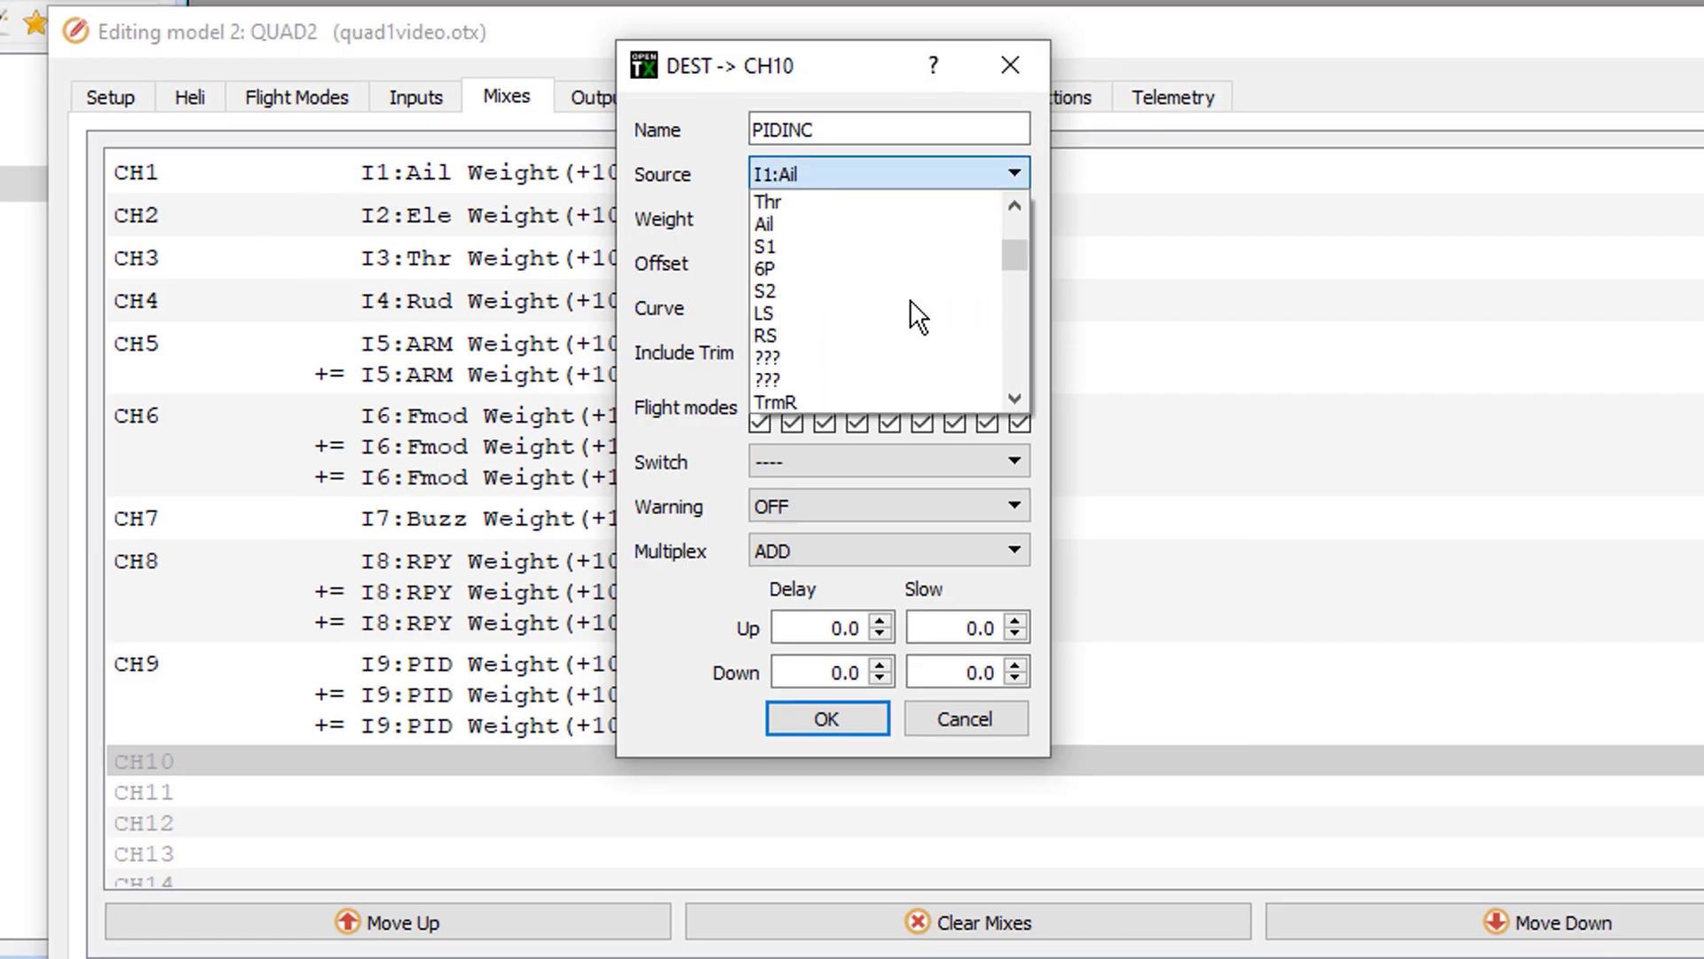
{"action": "scroll", "coordinate": [906, 311], "scroll_direction": "up", "scroll_amount": 1}
{"action": "left_click", "coordinate": [902, 312]}
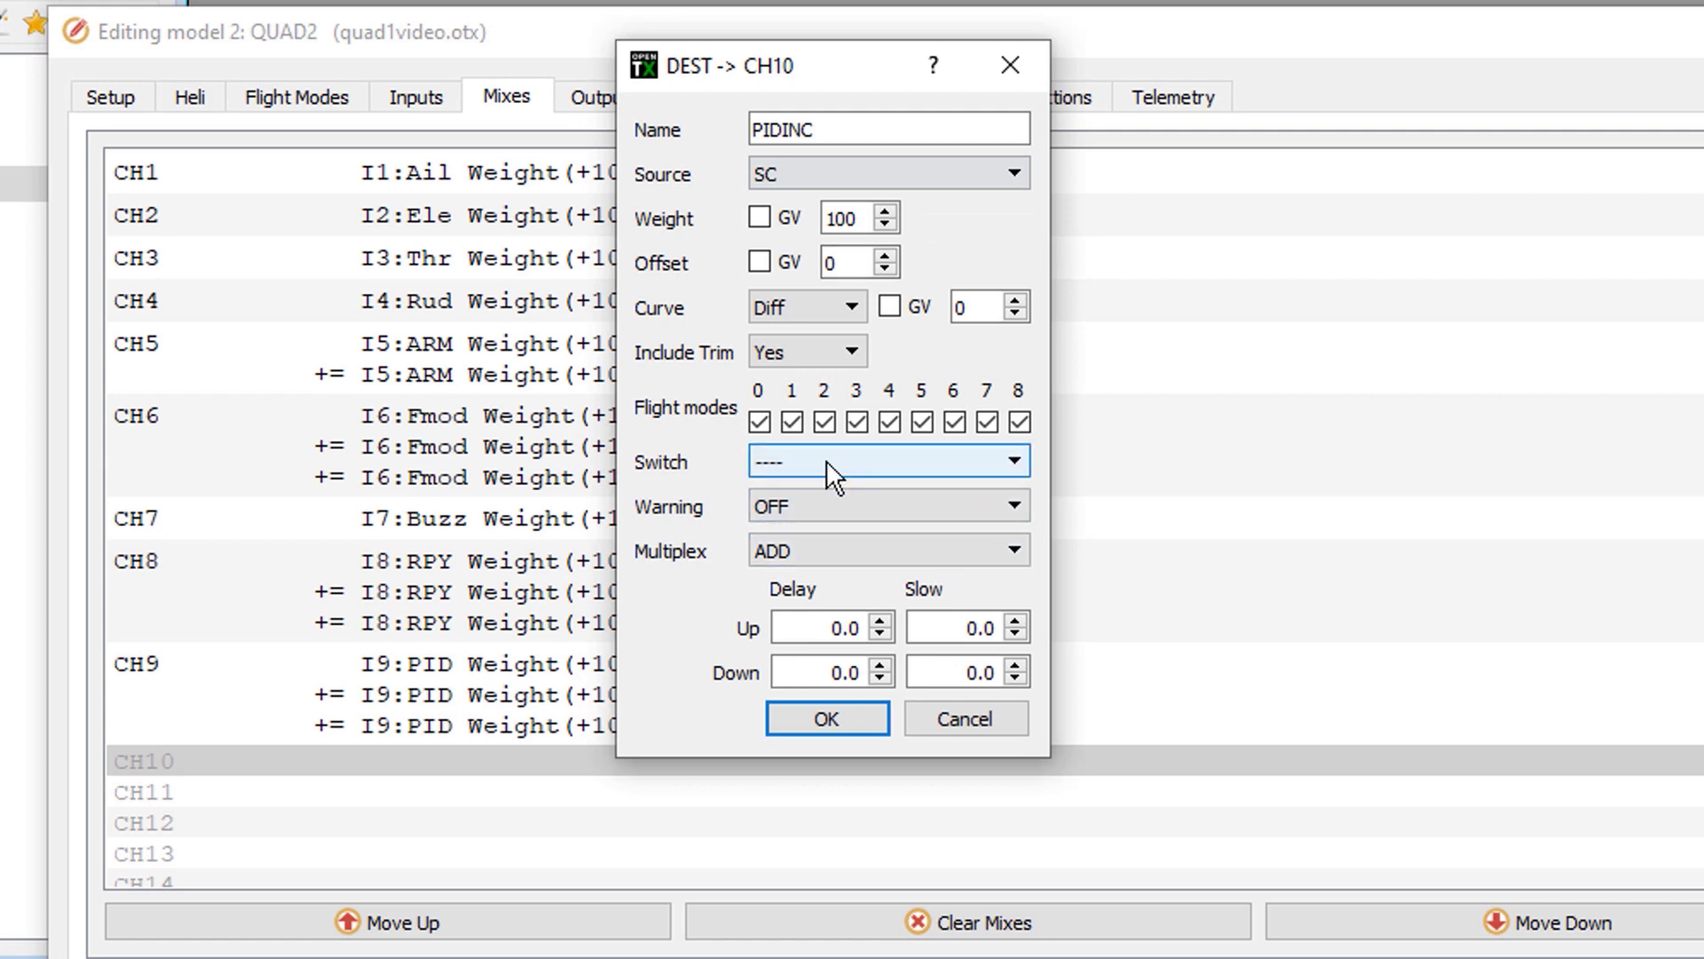
{"action": "left_click", "coordinate": [827, 718]}
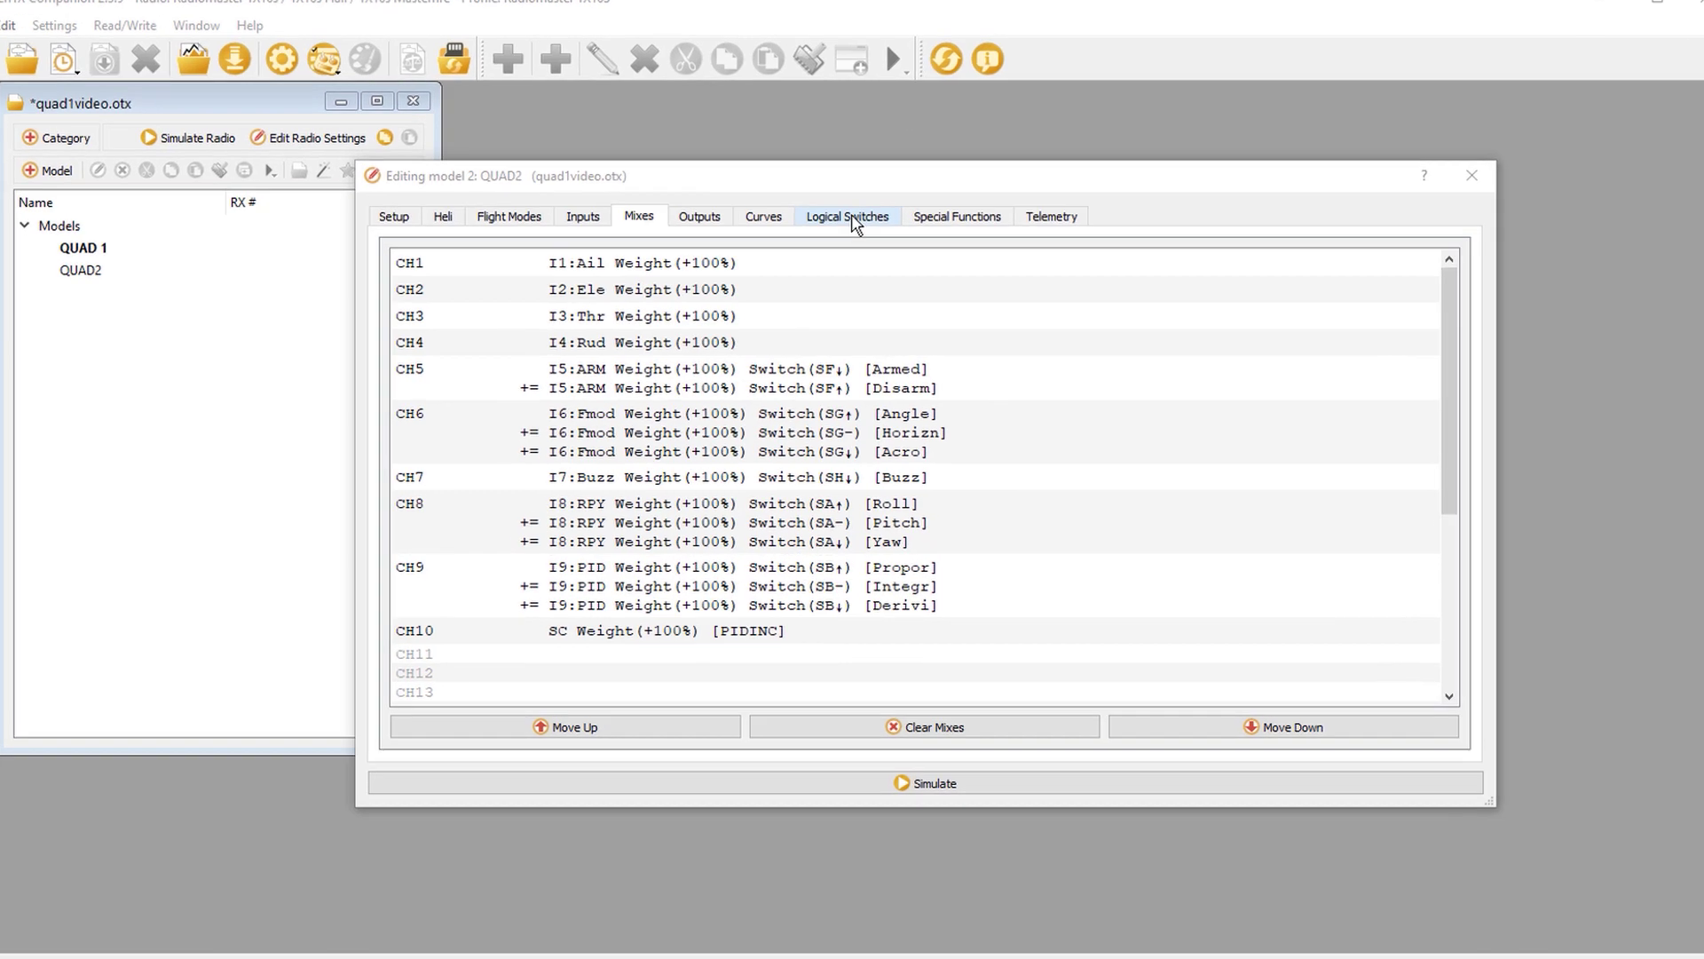
Step: Define logical switch L01 as an AND function of SA↑ and SB↑
{"action": "left_click", "coordinate": [861, 228]}
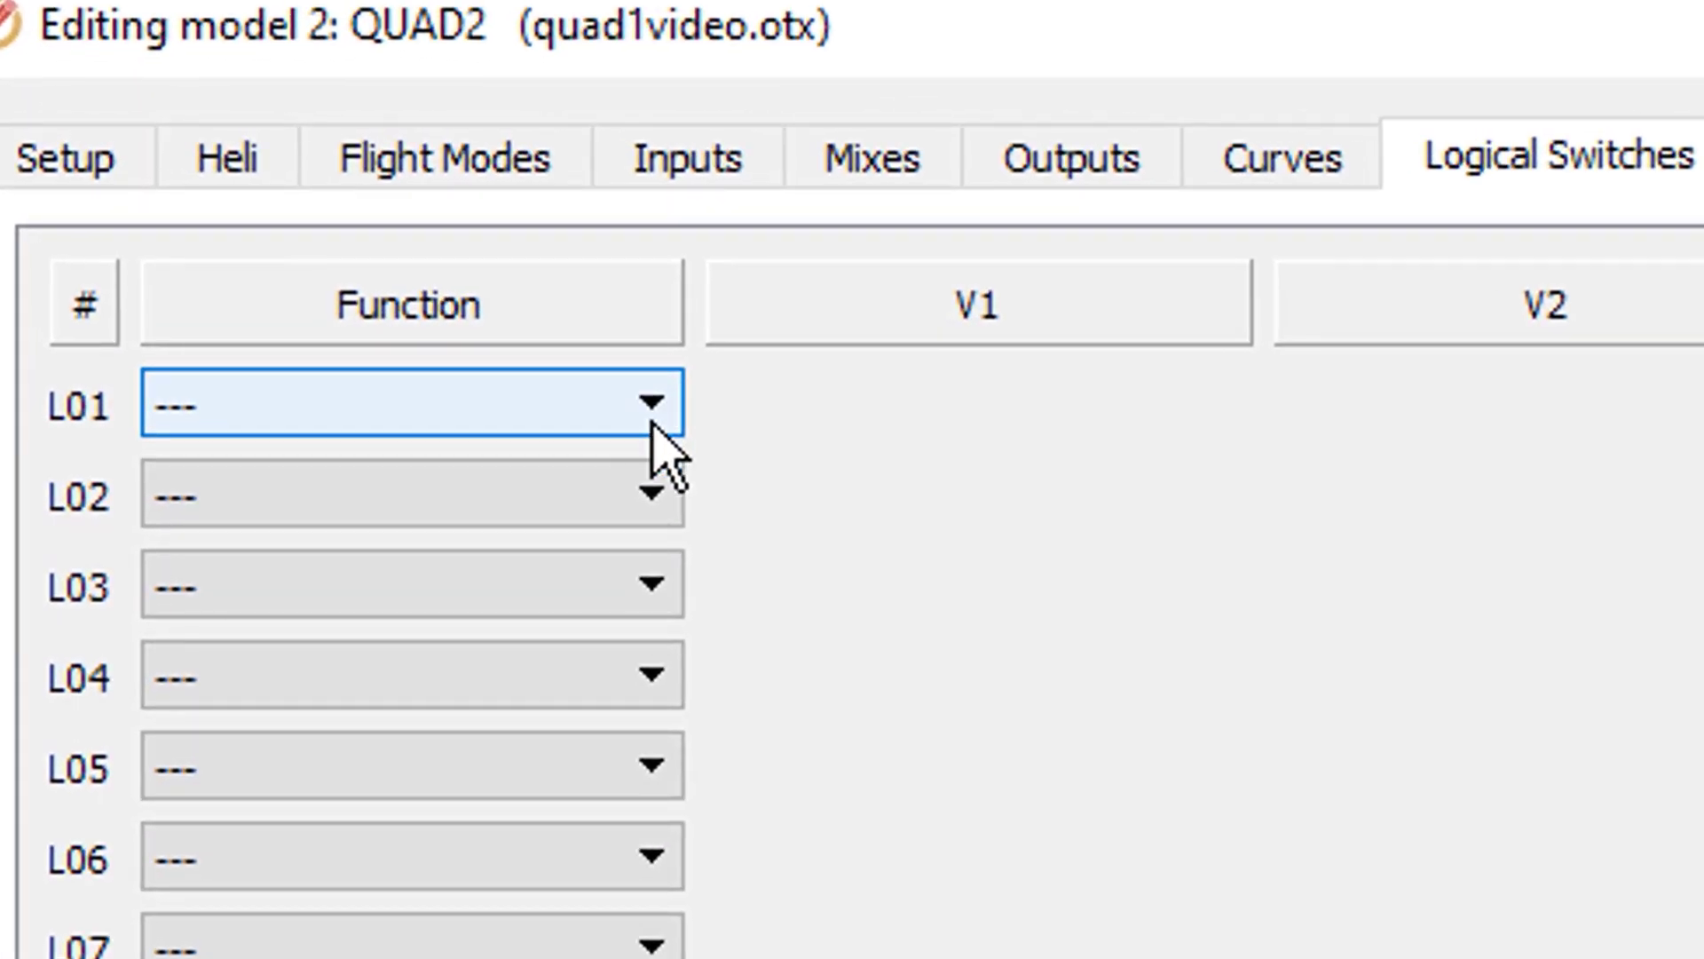
{"action": "left_click", "coordinate": [648, 408]}
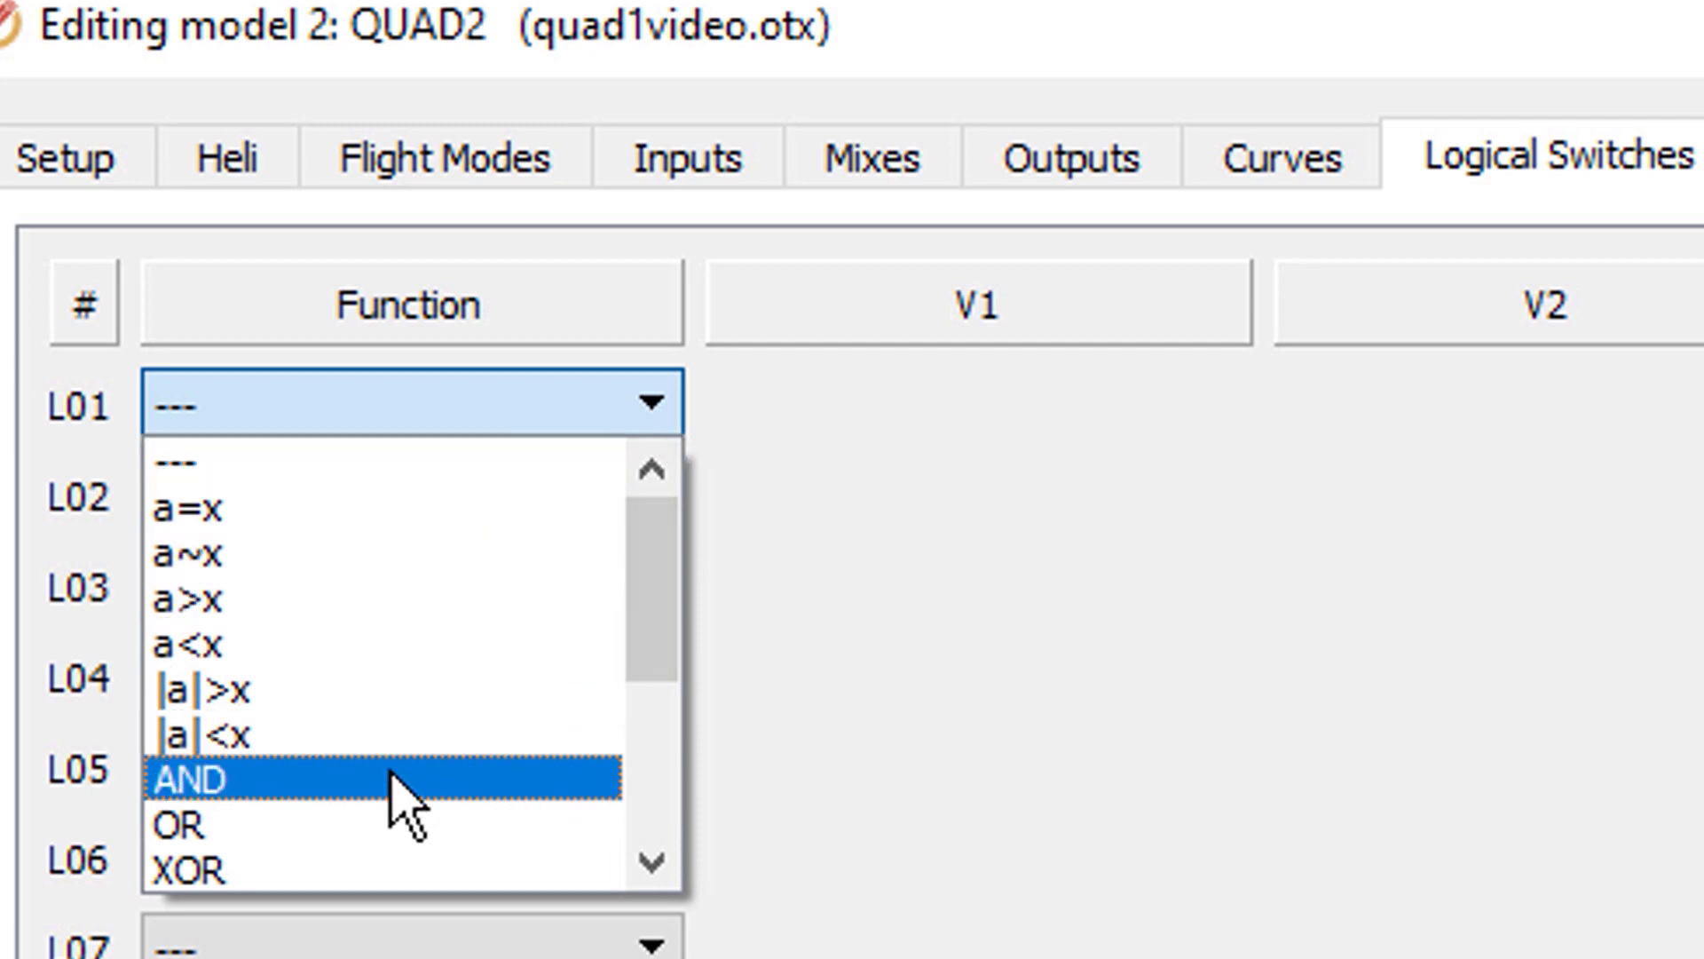
{"action": "left_click", "coordinate": [404, 781]}
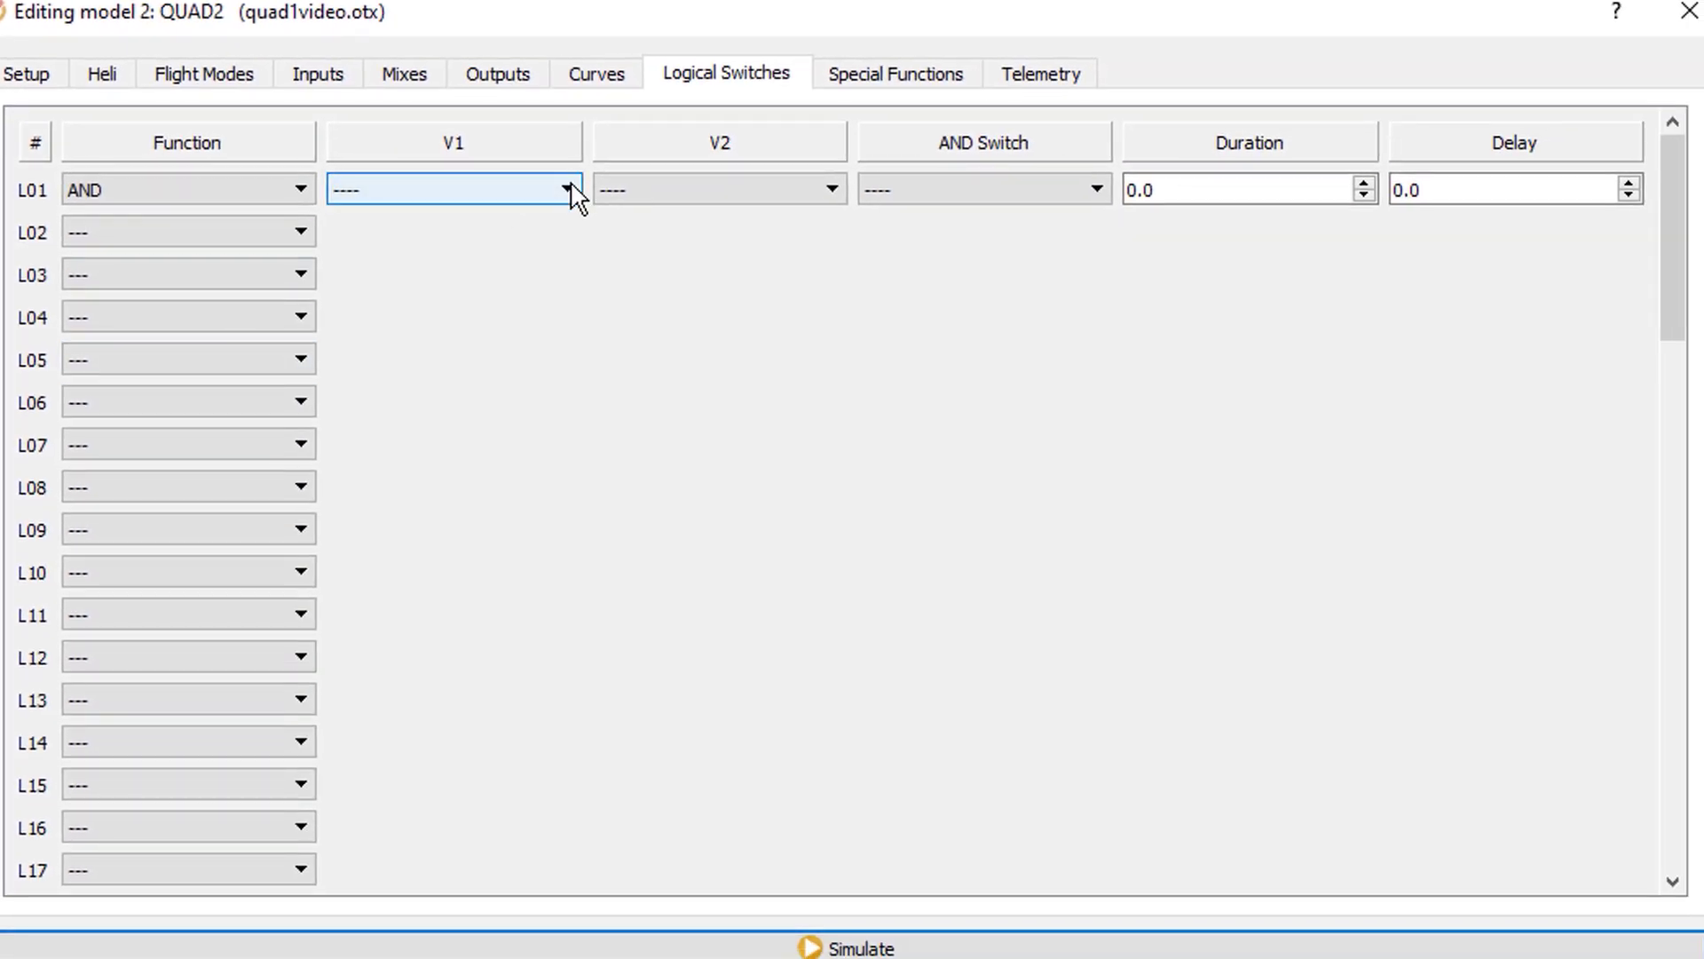
{"action": "left_click", "coordinate": [577, 197]}
{"action": "scroll", "coordinate": [506, 357], "scroll_direction": "down", "scroll_amount": 1}
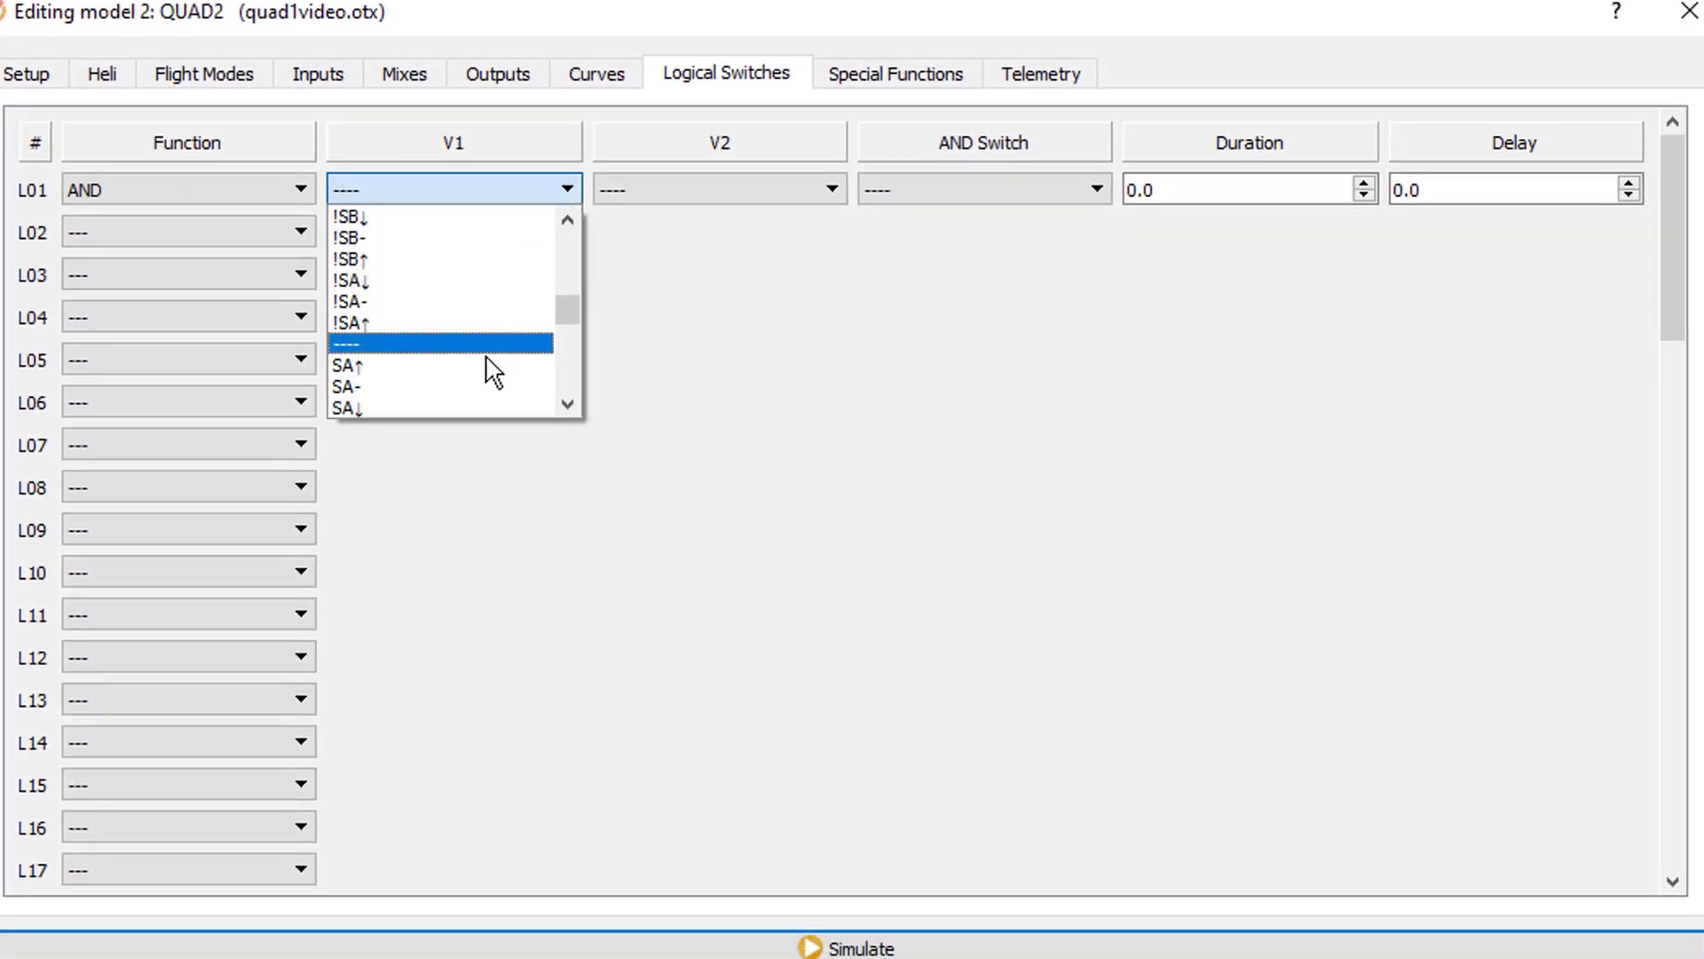
{"action": "left_click", "coordinate": [457, 365]}
{"action": "left_click", "coordinate": [825, 191]}
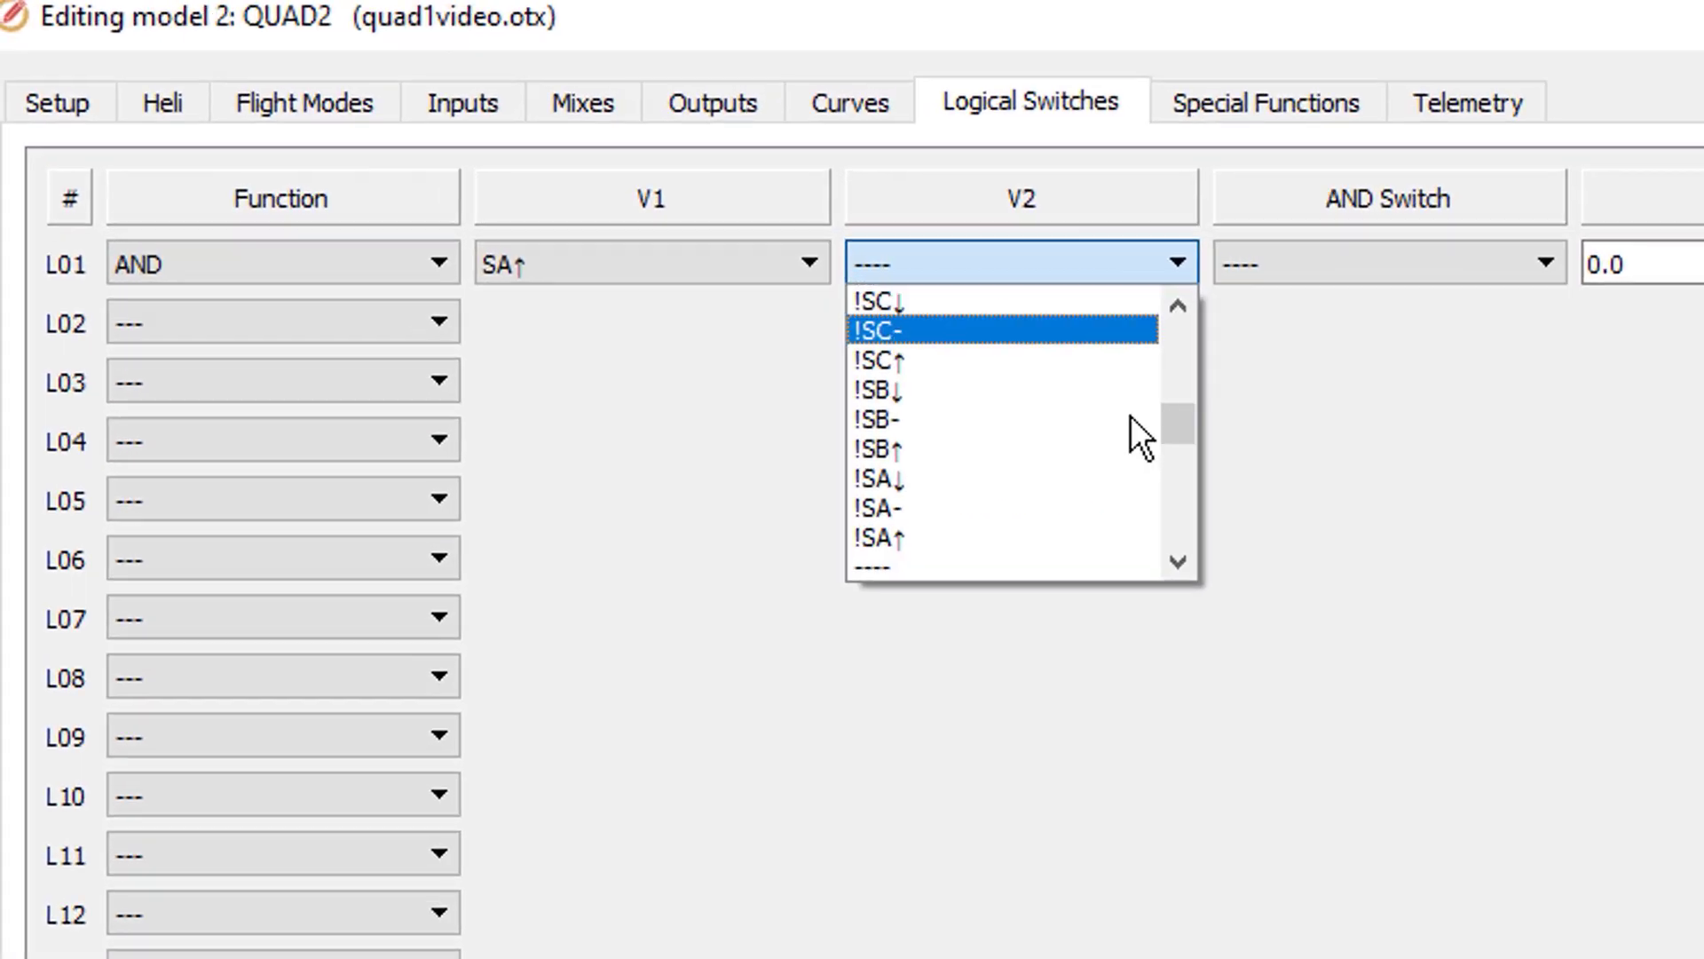
{"action": "scroll", "coordinate": [1044, 457], "scroll_direction": "down", "scroll_amount": 2}
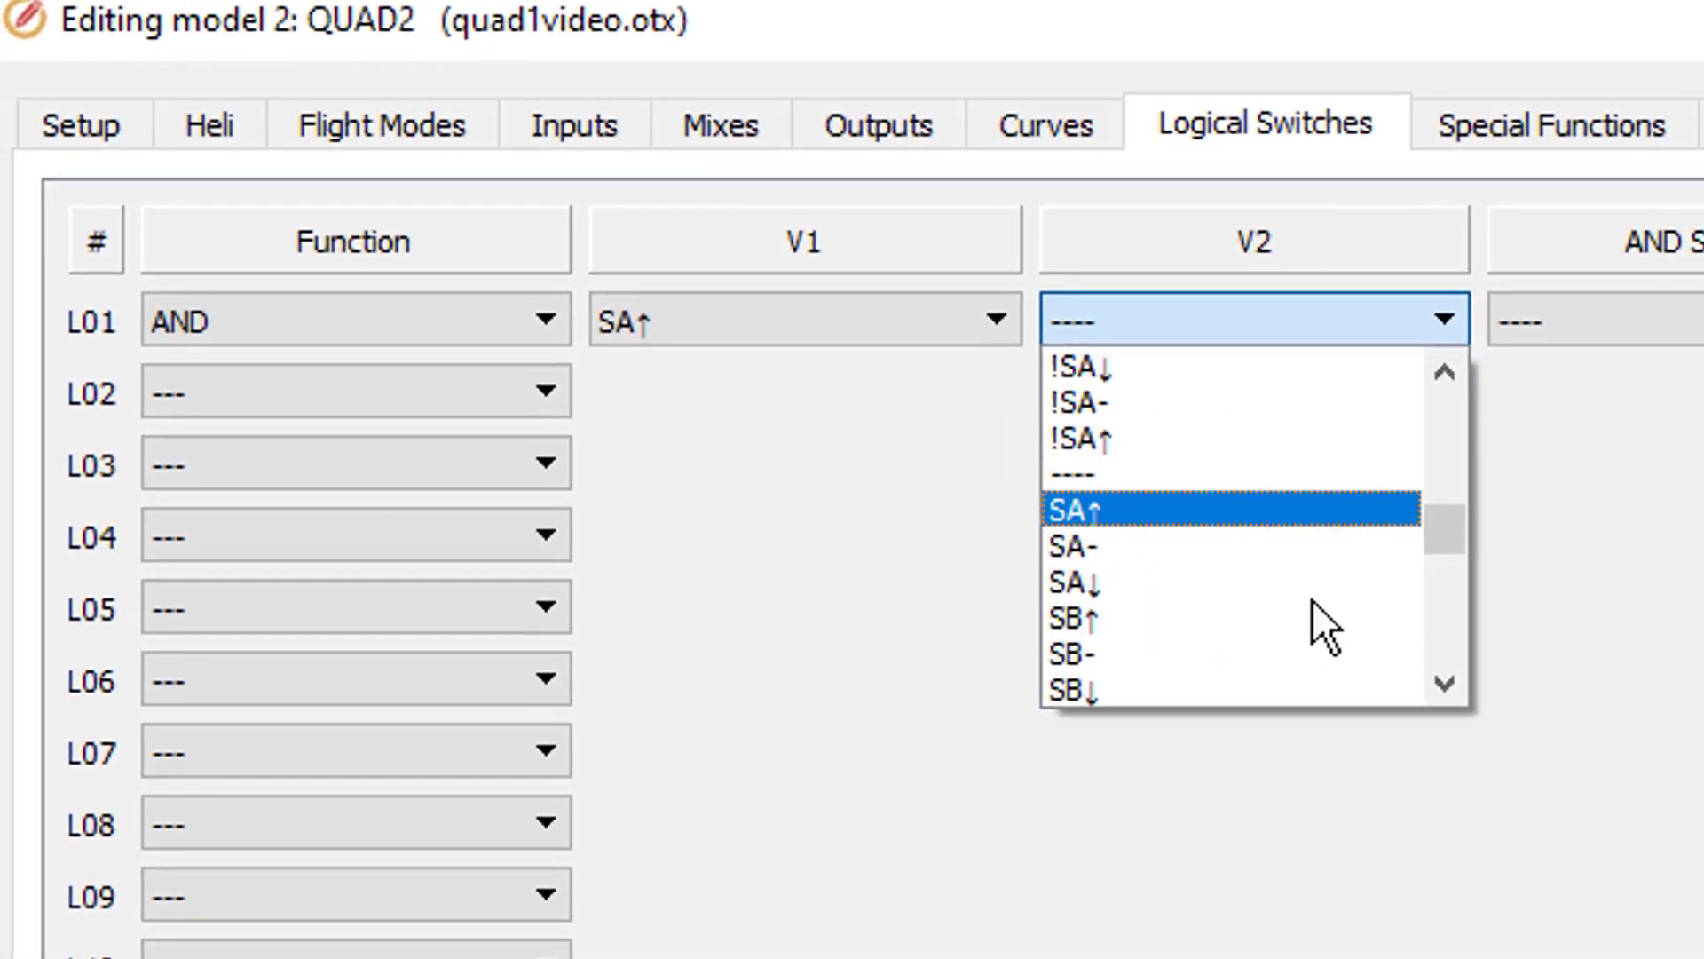
{"action": "scroll", "coordinate": [1314, 603], "scroll_direction": "down", "scroll_amount": 4}
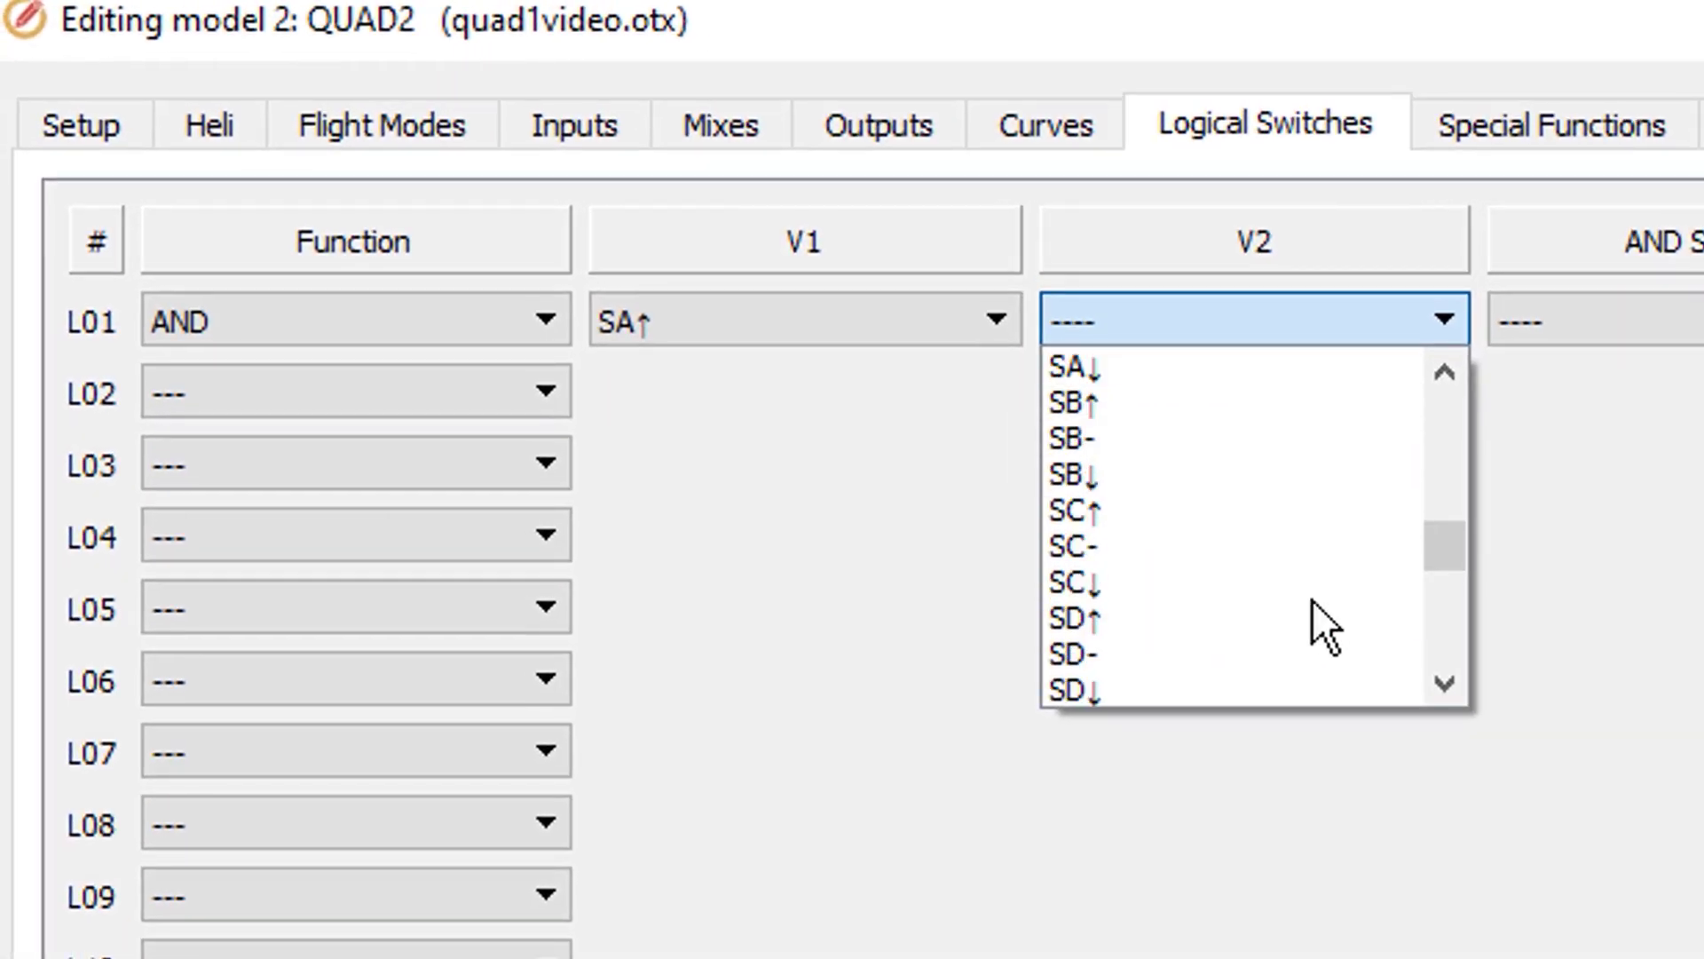
{"action": "scroll", "coordinate": [1313, 603], "scroll_direction": "down", "scroll_amount": 1}
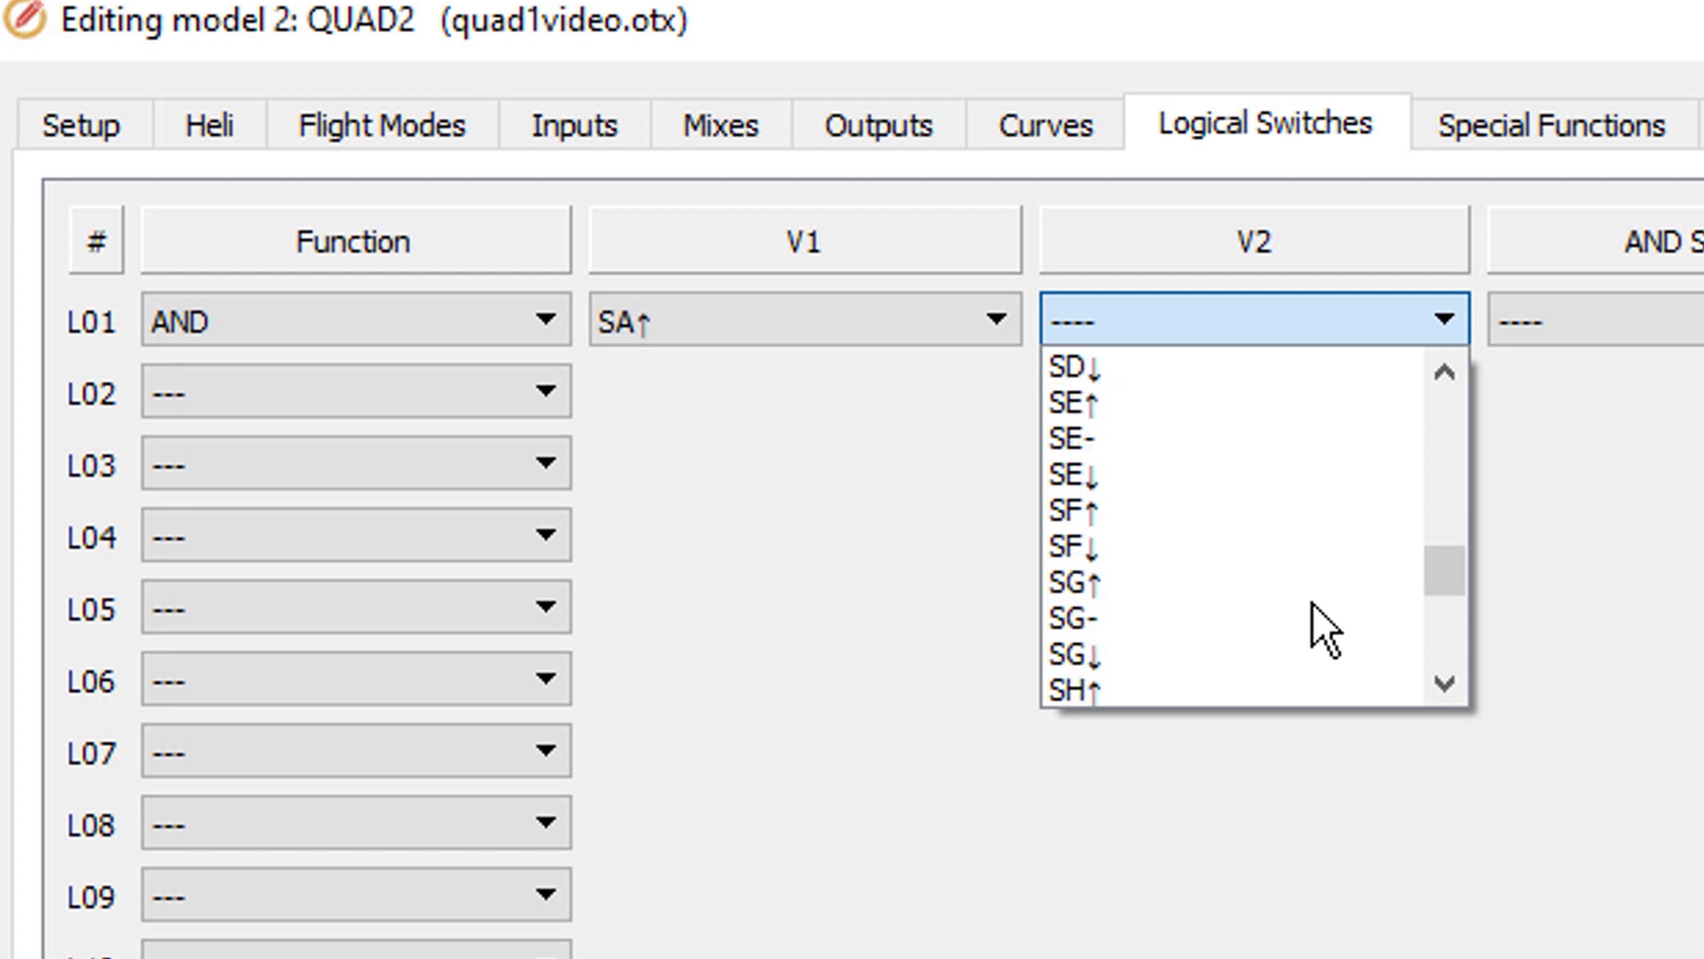
{"action": "left_click", "coordinate": [1199, 537]}
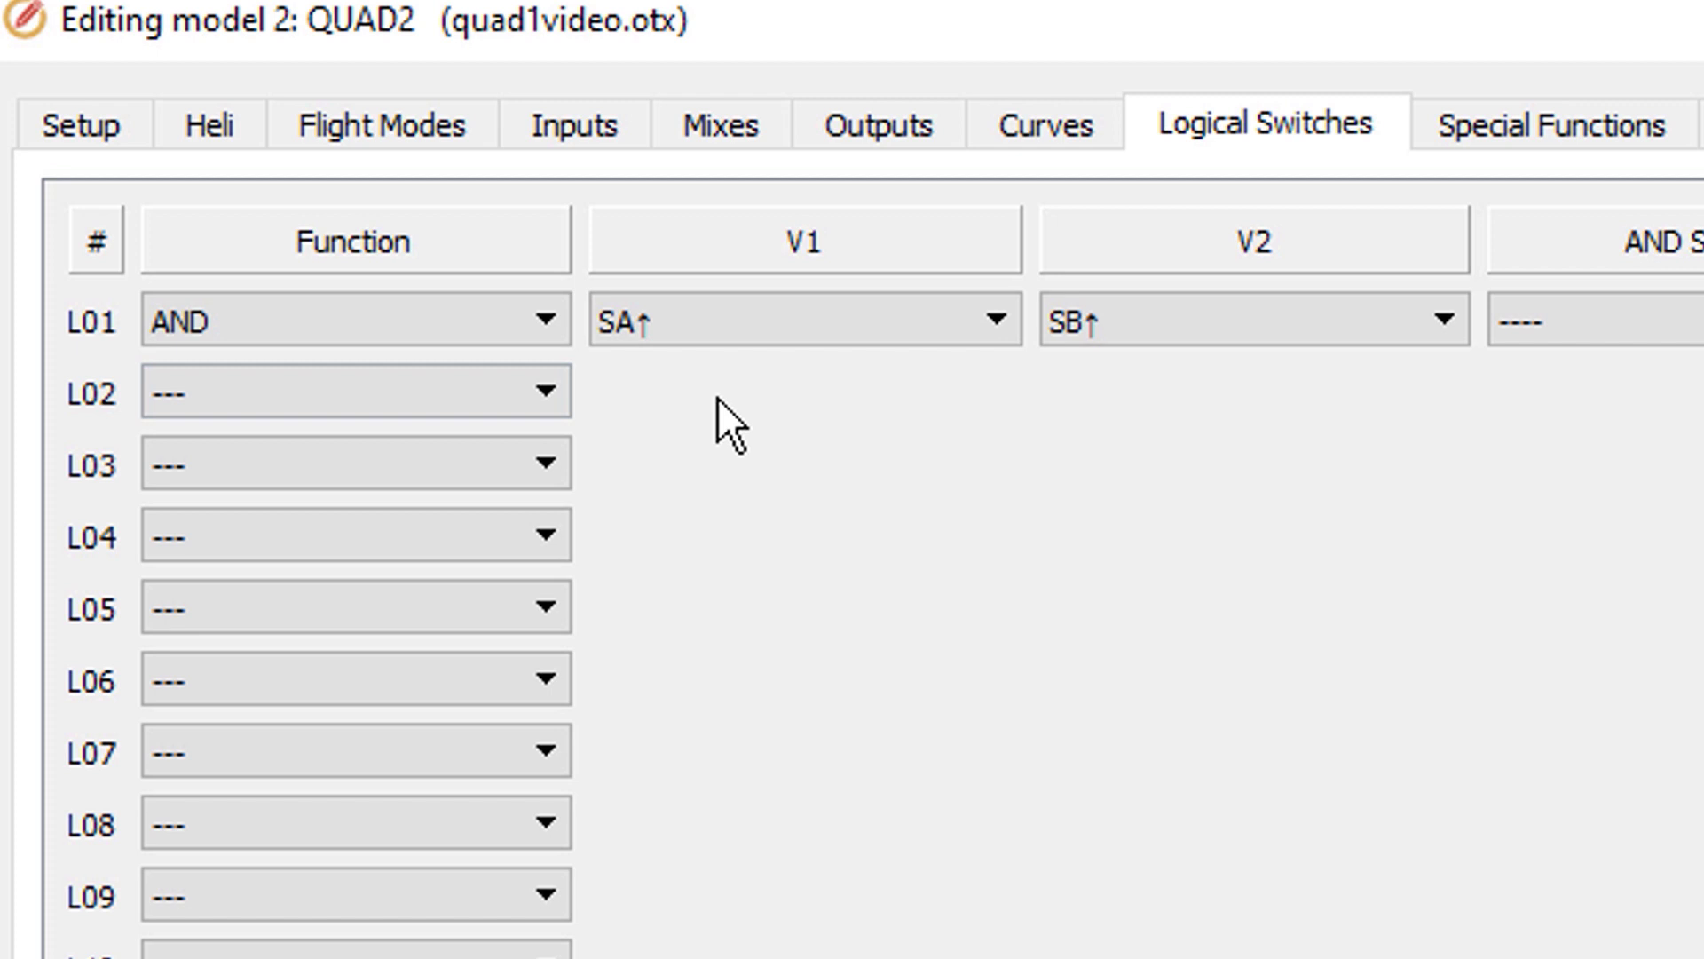
Step: Copy logical switch L01 into L02 and L03
{"action": "right_click", "coordinate": [87, 317]}
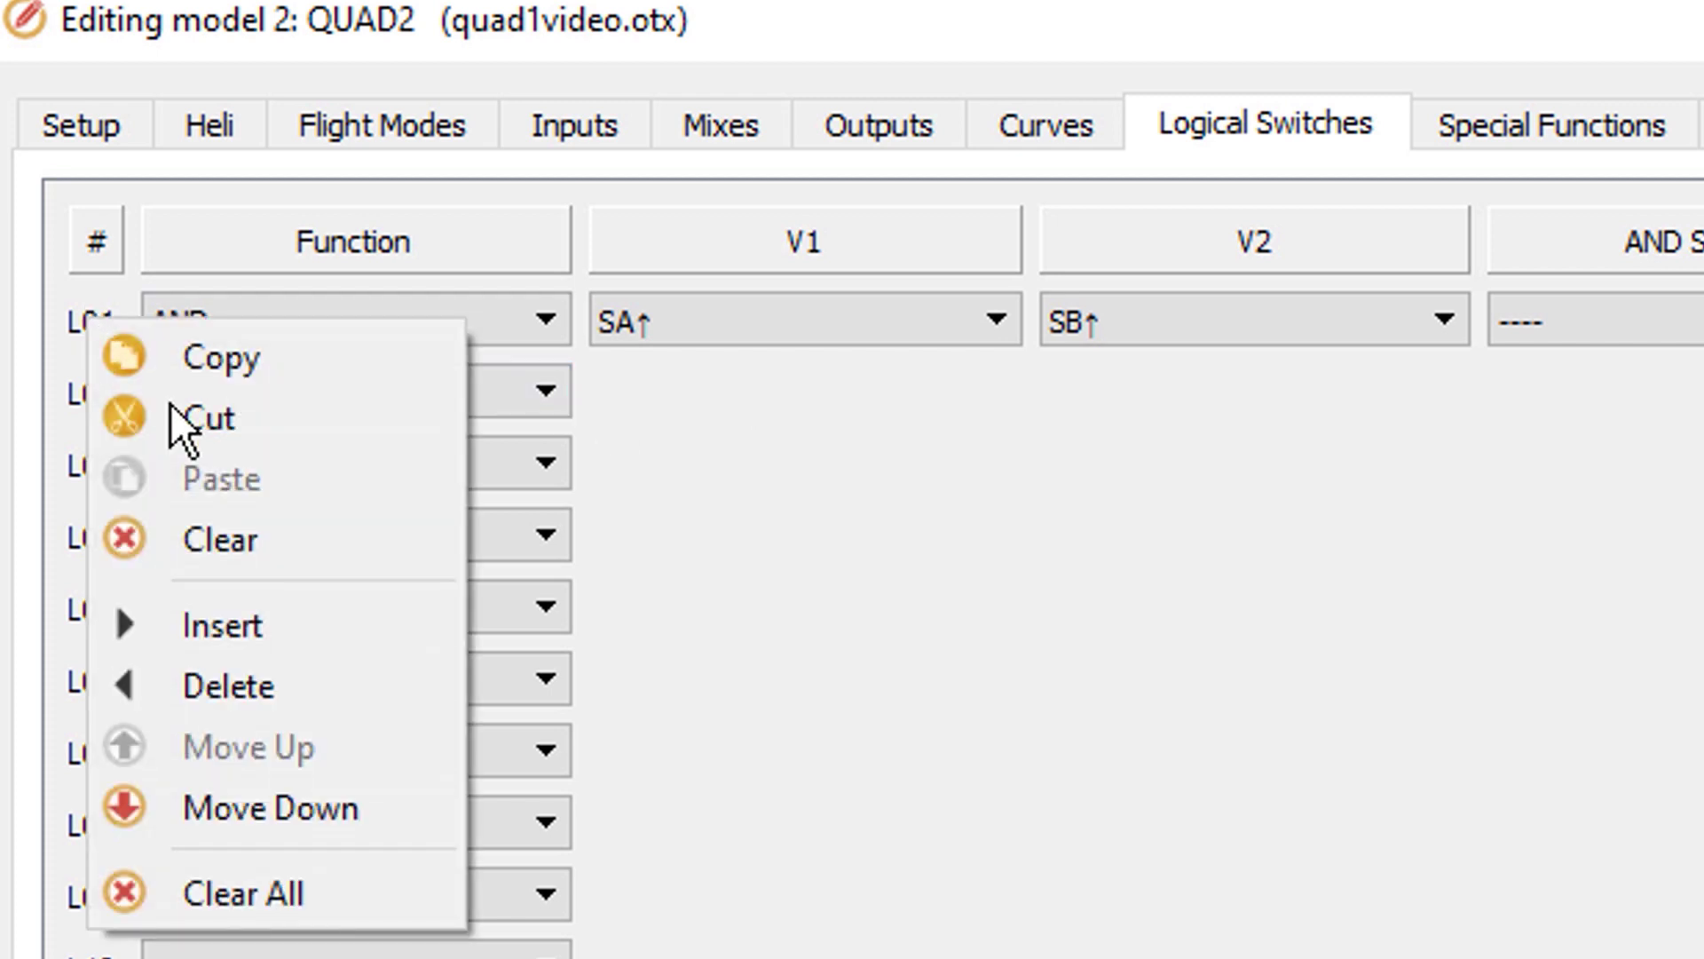
{"action": "left_click", "coordinate": [273, 355]}
{"action": "right_click", "coordinate": [82, 374]}
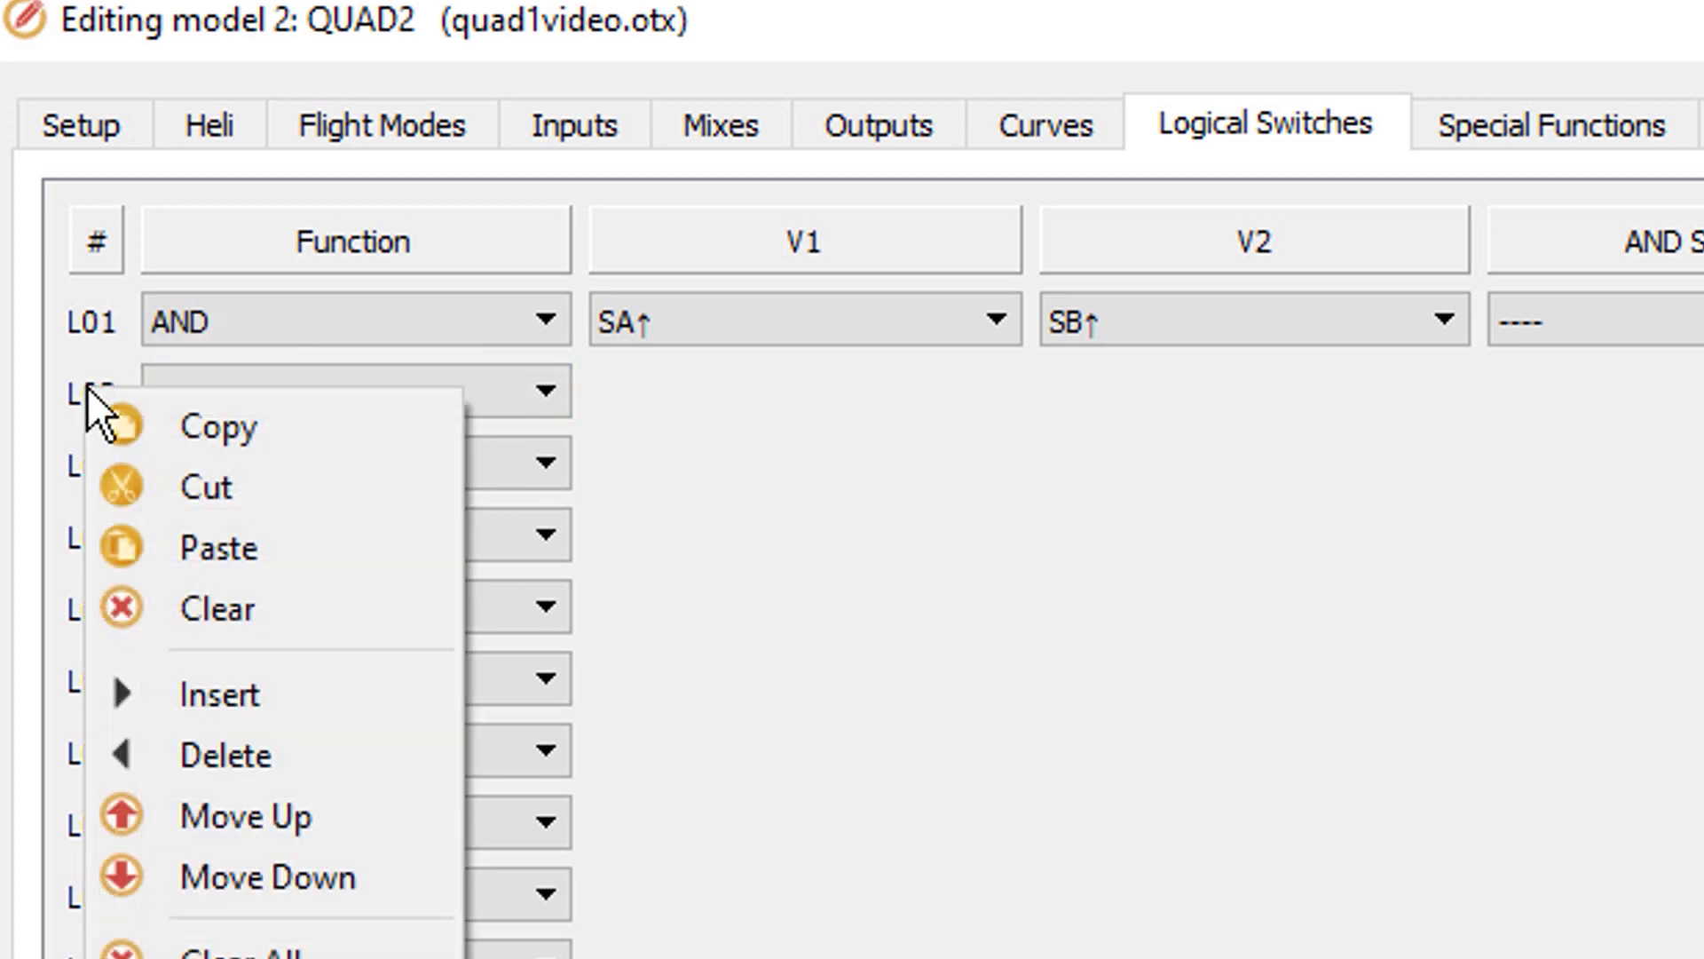
{"action": "left_click", "coordinate": [204, 545]}
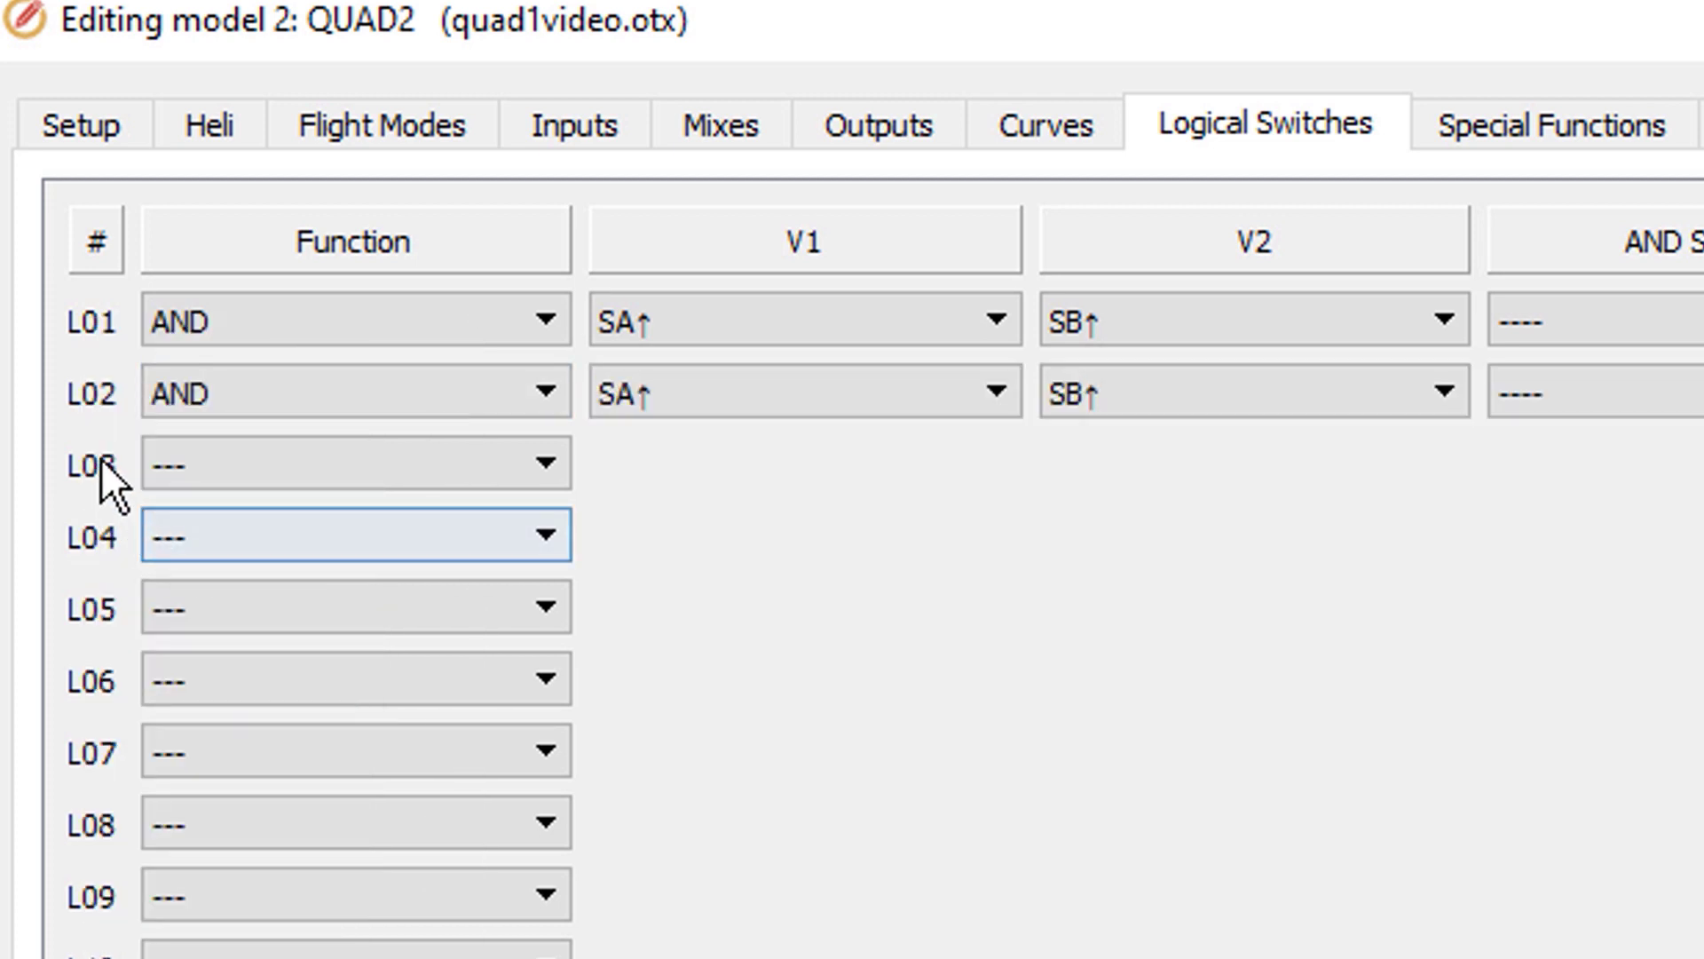
{"action": "right_click", "coordinate": [99, 472]}
{"action": "left_click", "coordinate": [218, 614]}
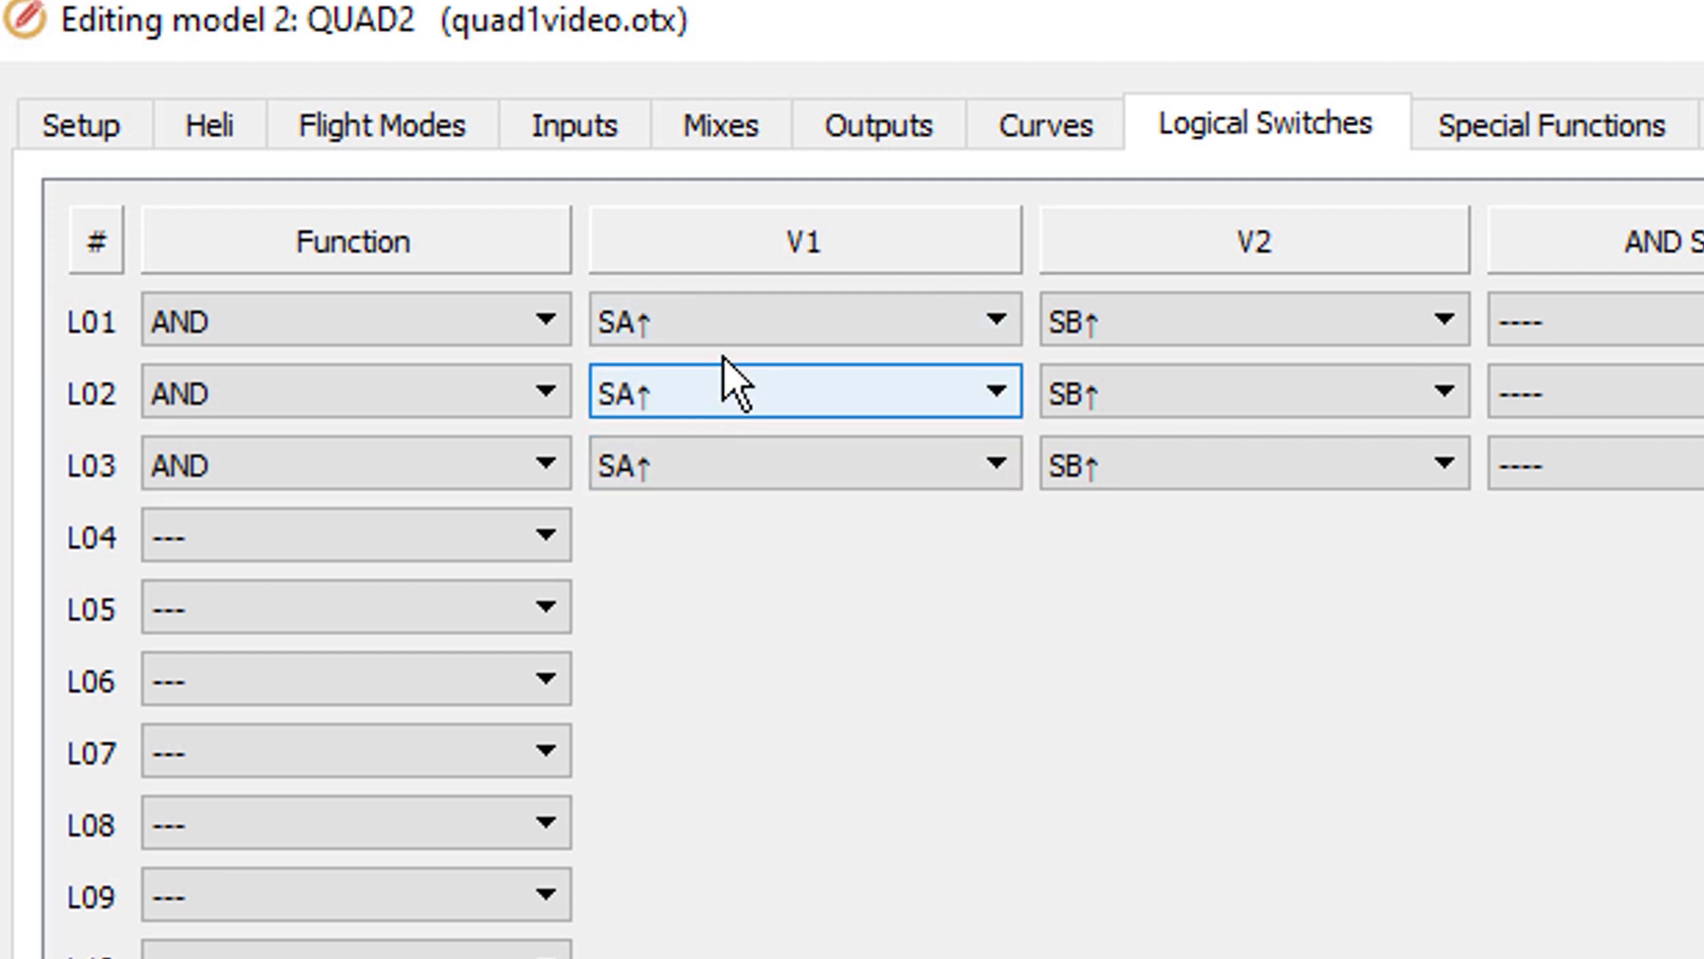
Step: Set V2 of logical switch L02 to SB- and V2 of L03 to SB↓
{"action": "left_click", "coordinate": [1445, 391]}
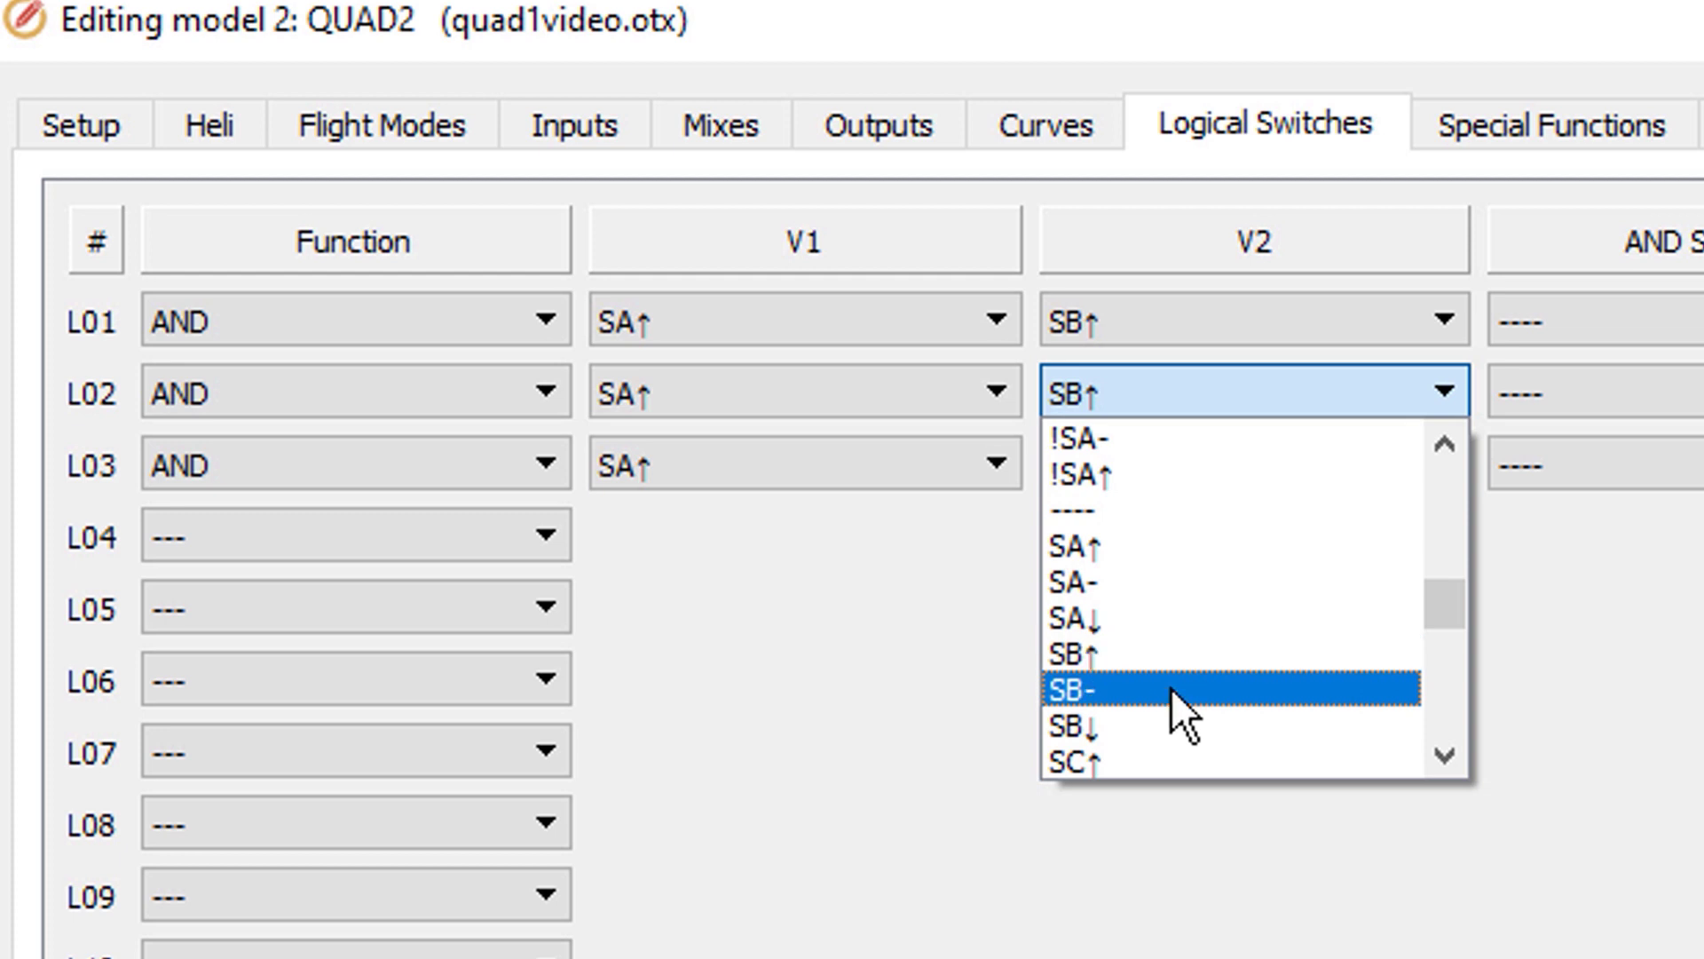
{"action": "left_click", "coordinate": [1170, 690]}
{"action": "left_click", "coordinate": [1185, 464]}
{"action": "scroll", "coordinate": [1235, 768], "scroll_direction": "down", "scroll_amount": 1}
{"action": "left_click", "coordinate": [1237, 798]}
Step: Define logical switch L04 as an AND function of SA- and SB↑
{"action": "left_click", "coordinate": [550, 534]}
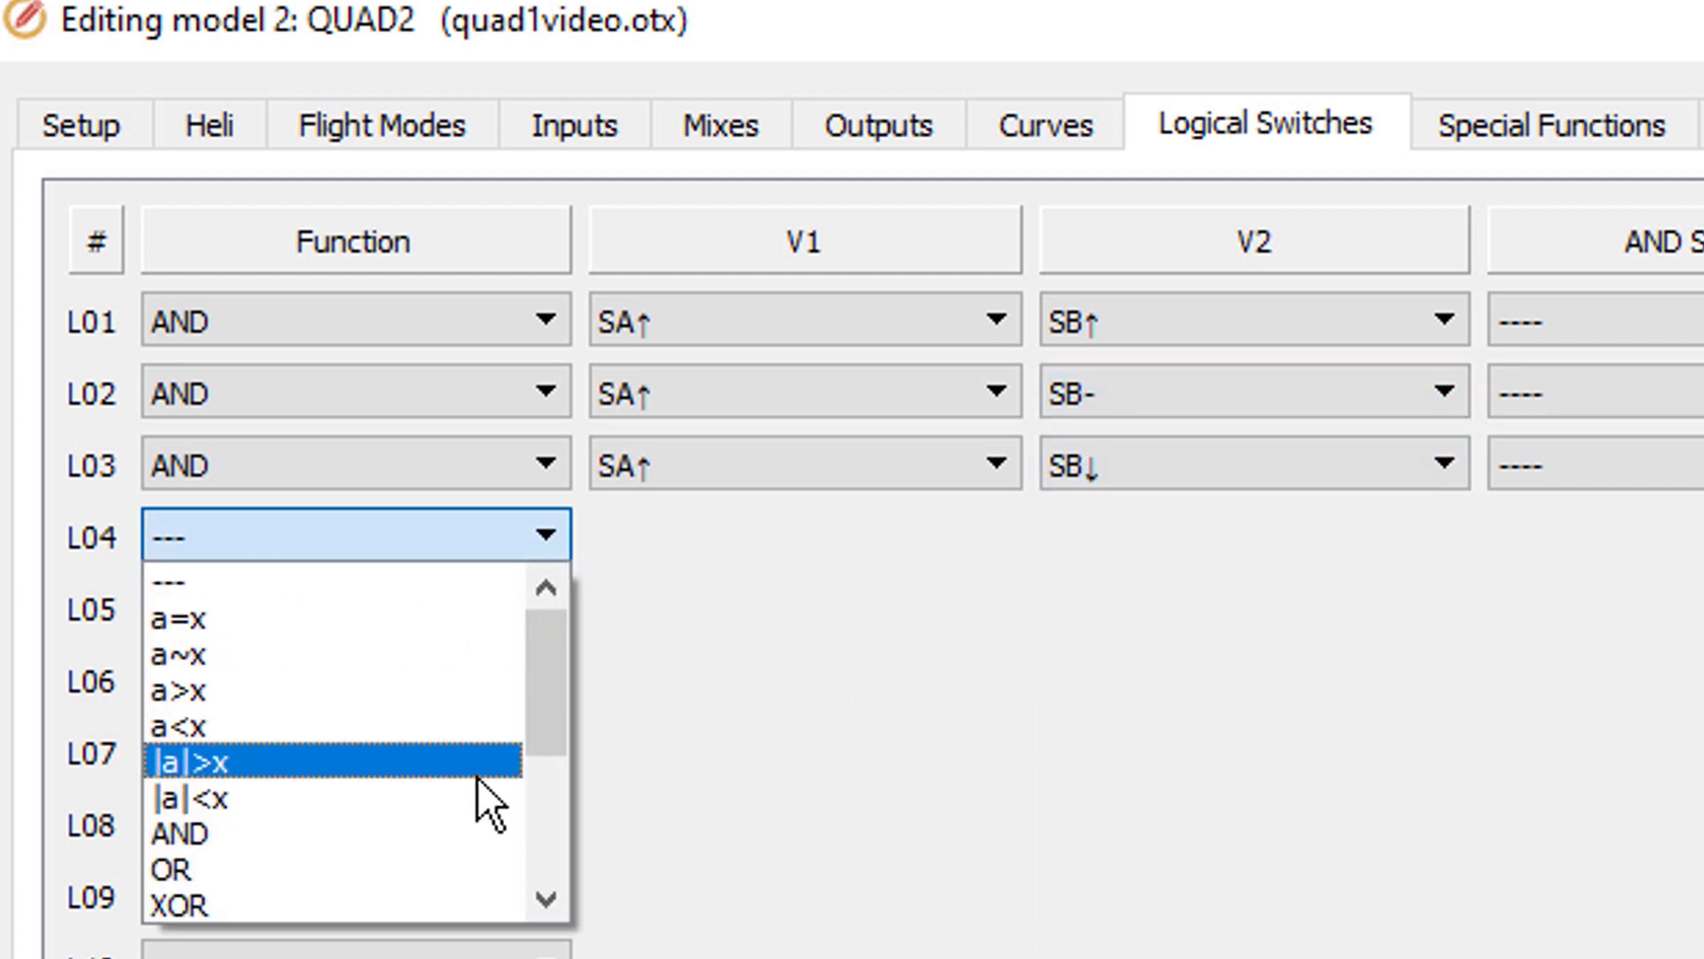
{"action": "left_click", "coordinate": [488, 834]}
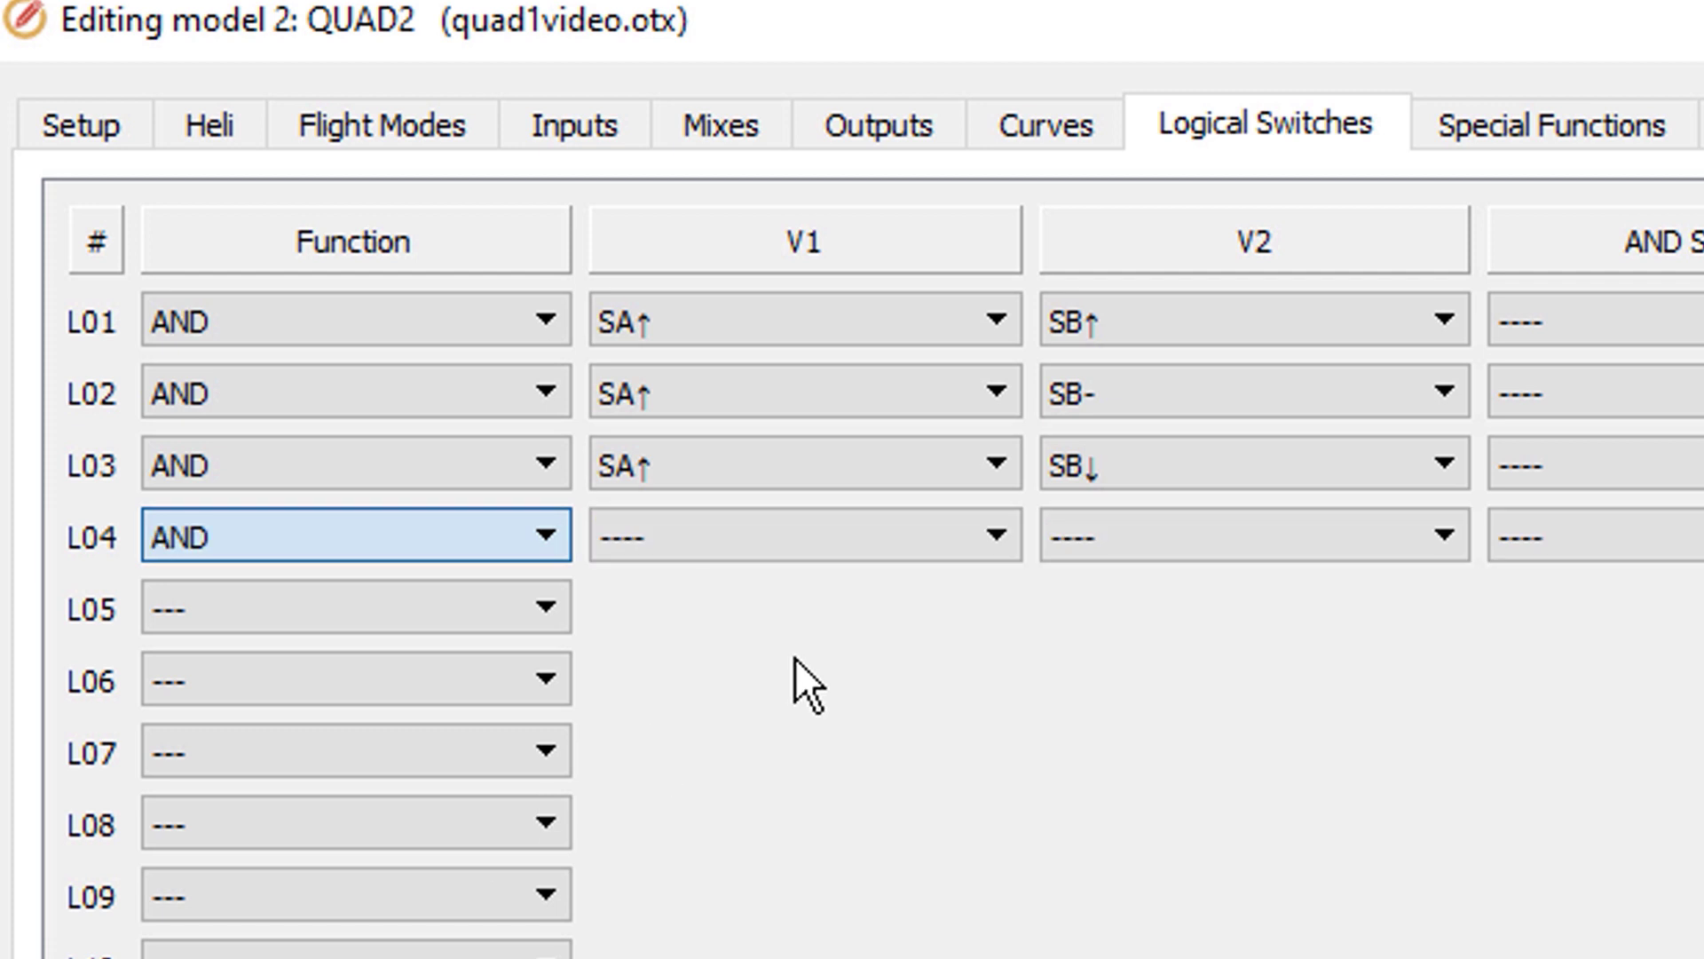
{"action": "left_click", "coordinate": [994, 530]}
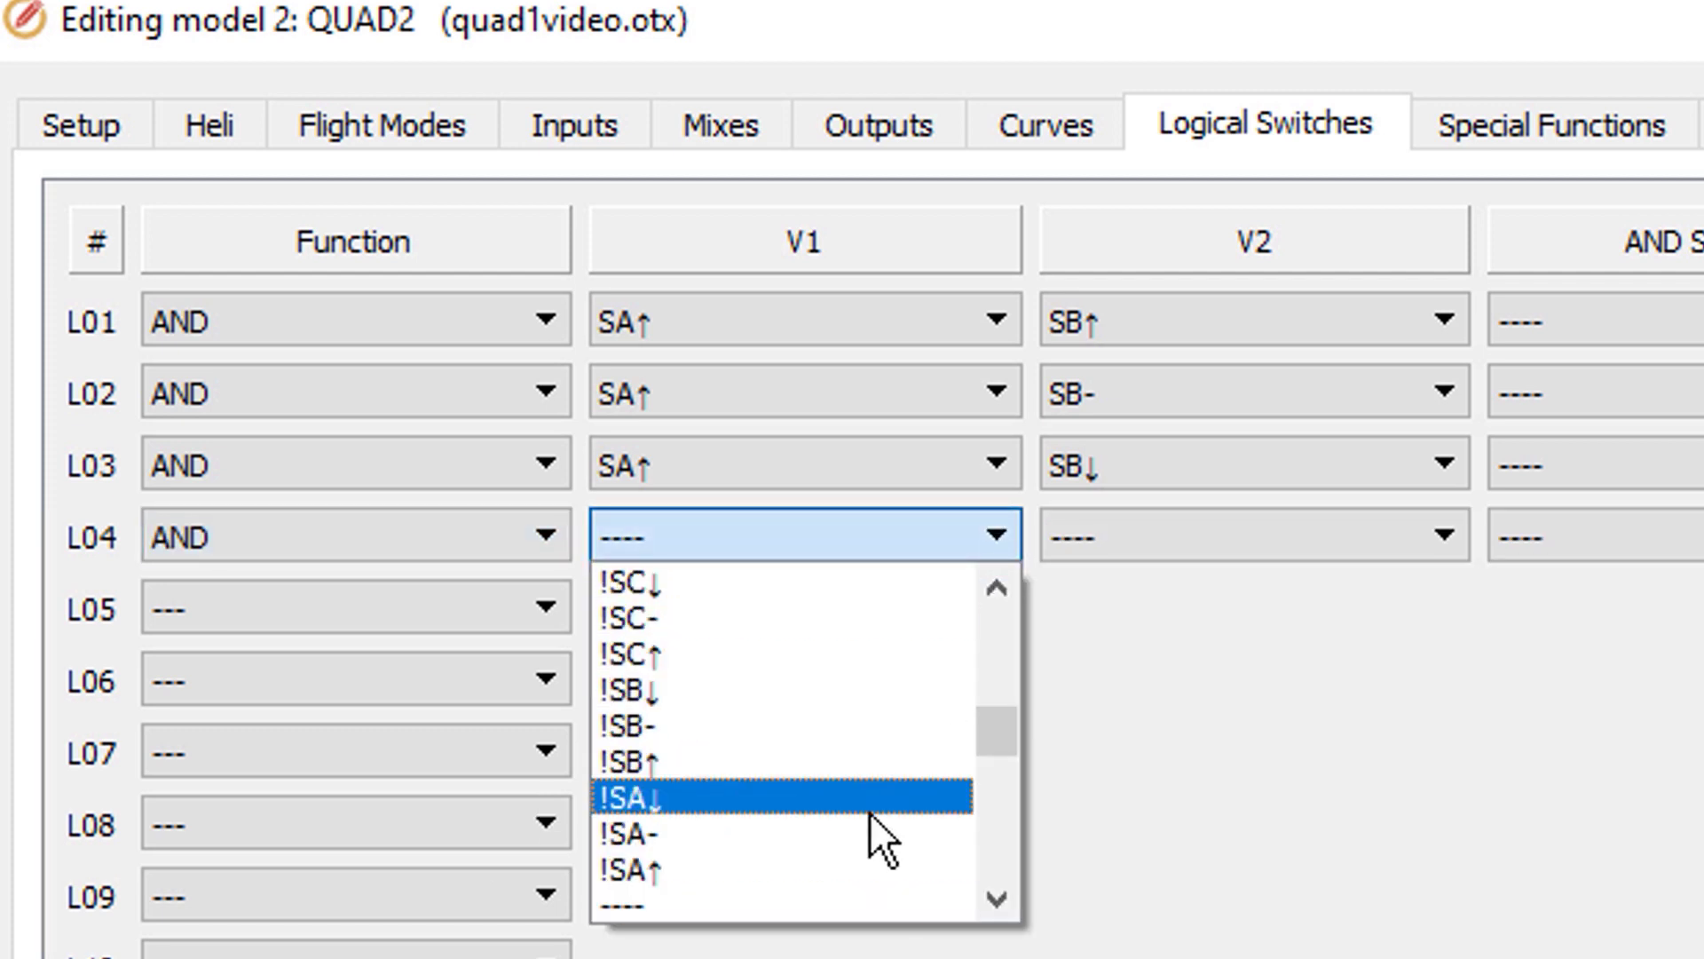
{"action": "scroll", "coordinate": [870, 812], "scroll_direction": "down", "scroll_amount": 1}
{"action": "left_click", "coordinate": [813, 861]}
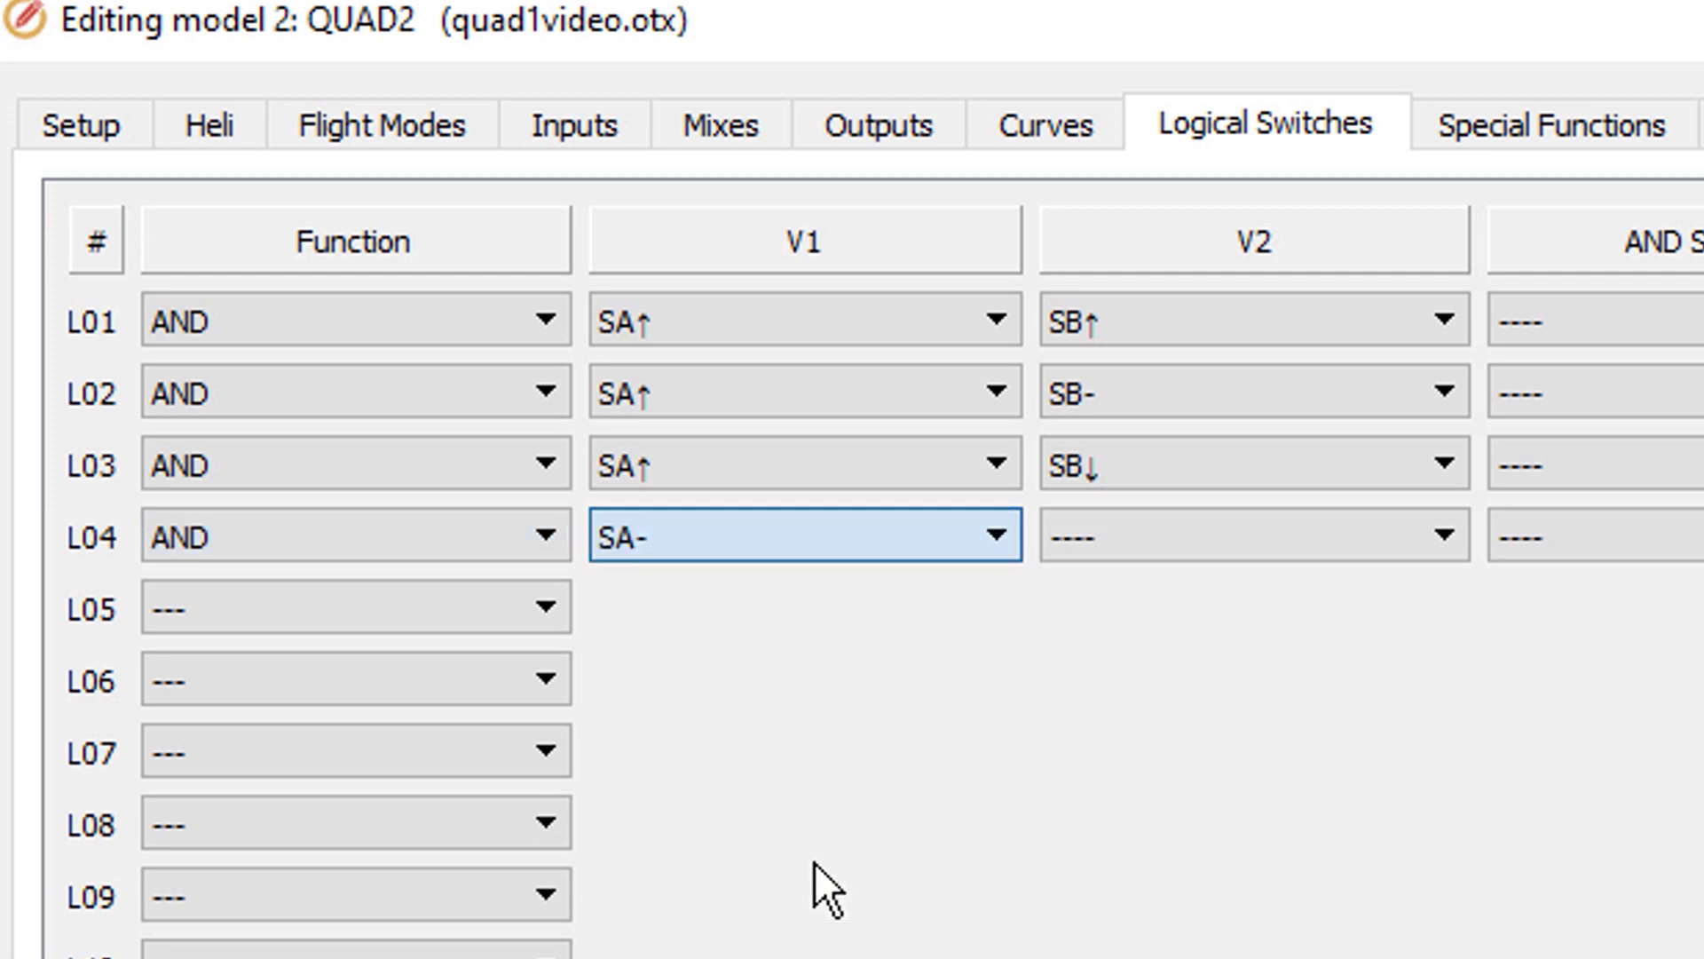
{"action": "left_click", "coordinate": [1442, 530]}
{"action": "scroll", "coordinate": [1369, 743], "scroll_direction": "down", "scroll_amount": 1}
{"action": "scroll", "coordinate": [1367, 748], "scroll_direction": "down", "scroll_amount": 2}
{"action": "left_click", "coordinate": [1226, 721]}
Step: Copy logical switch L04 into L05 and L06, setting V2 to SB- for L05 and SB↓ for L06
{"action": "right_click", "coordinate": [89, 530]}
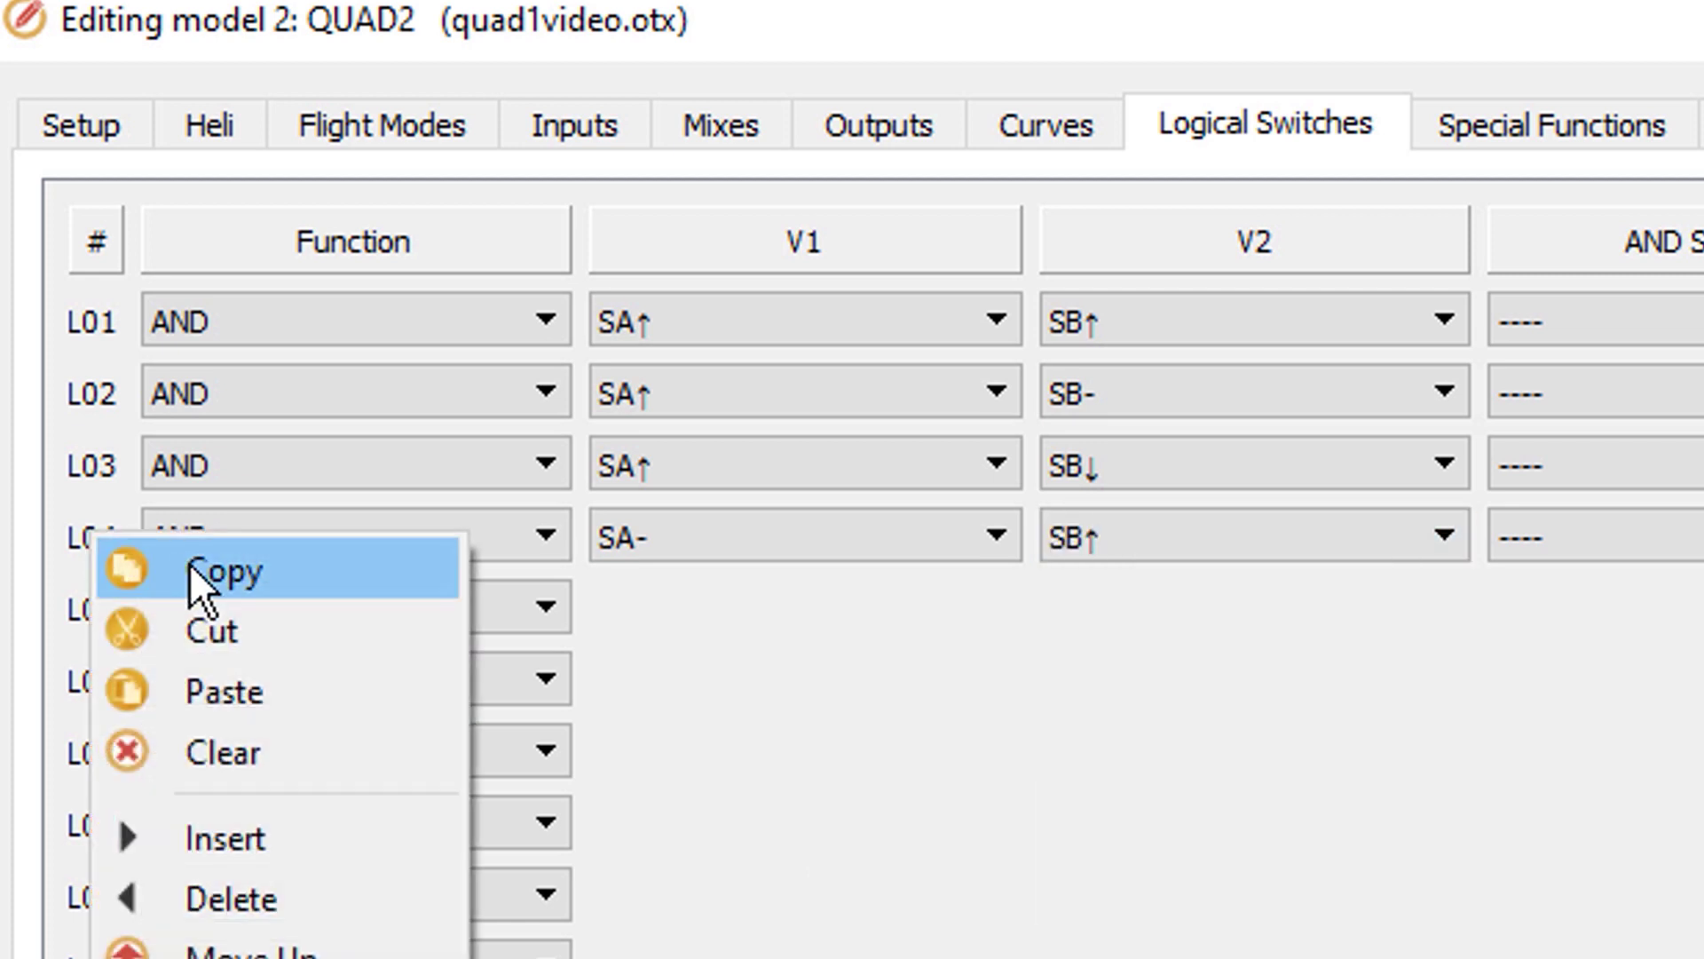
{"action": "left_click", "coordinate": [190, 569]}
{"action": "right_click", "coordinate": [94, 614]}
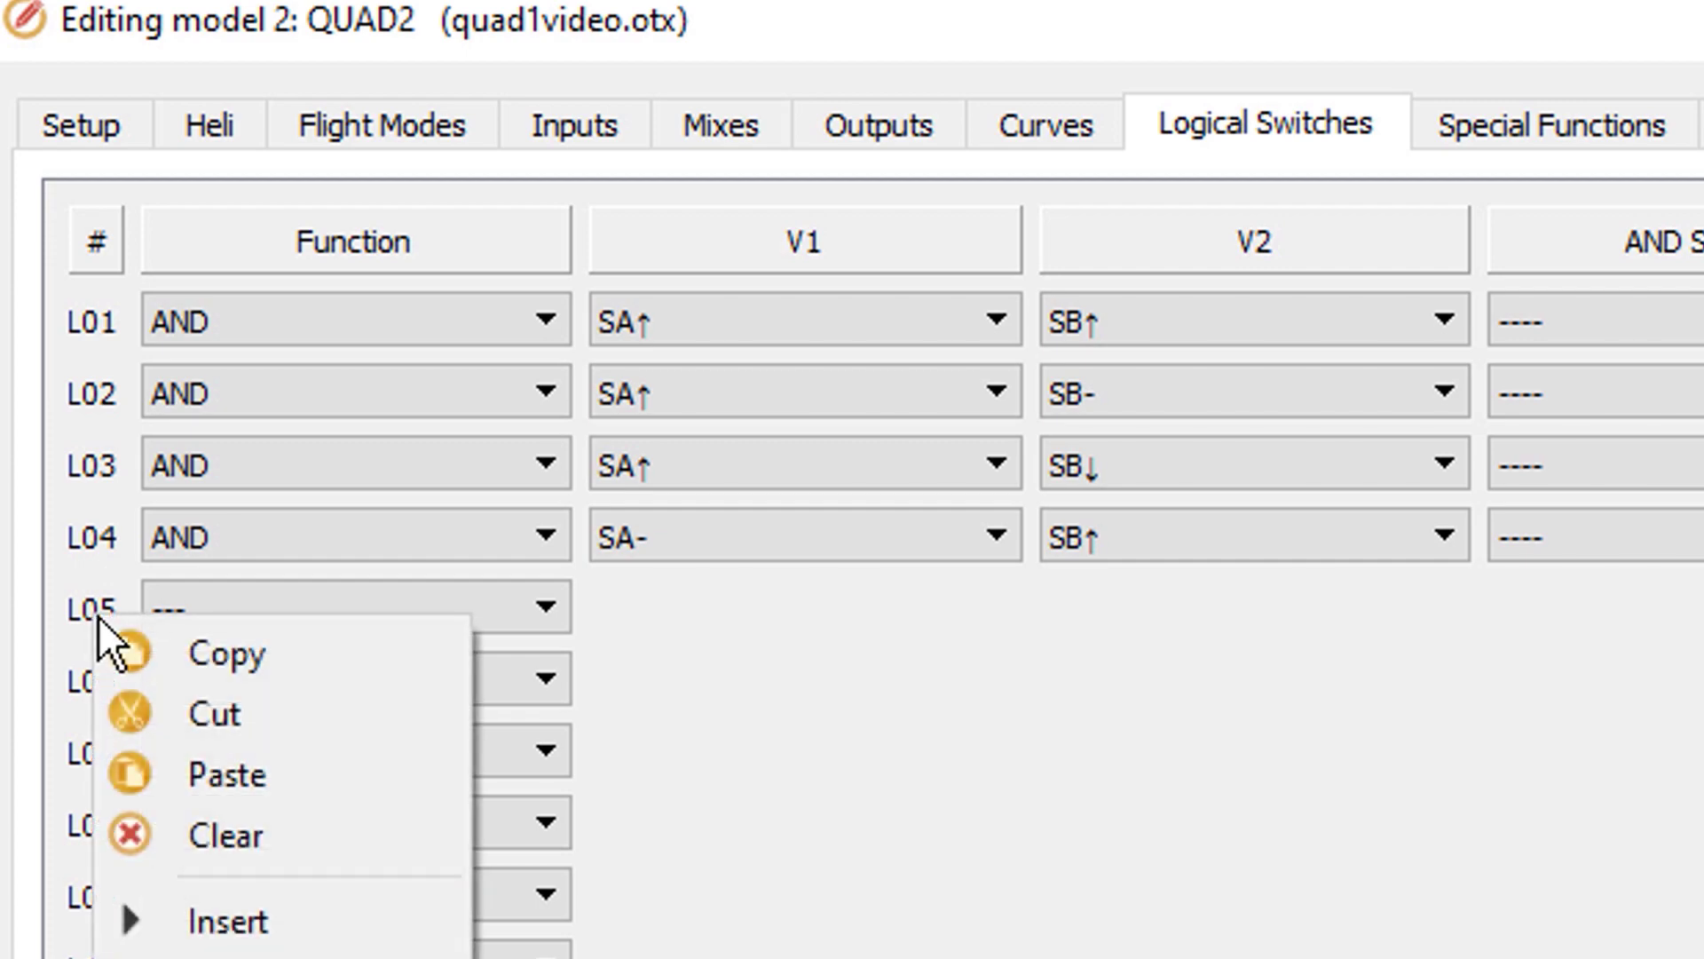
{"action": "left_click", "coordinate": [196, 785]}
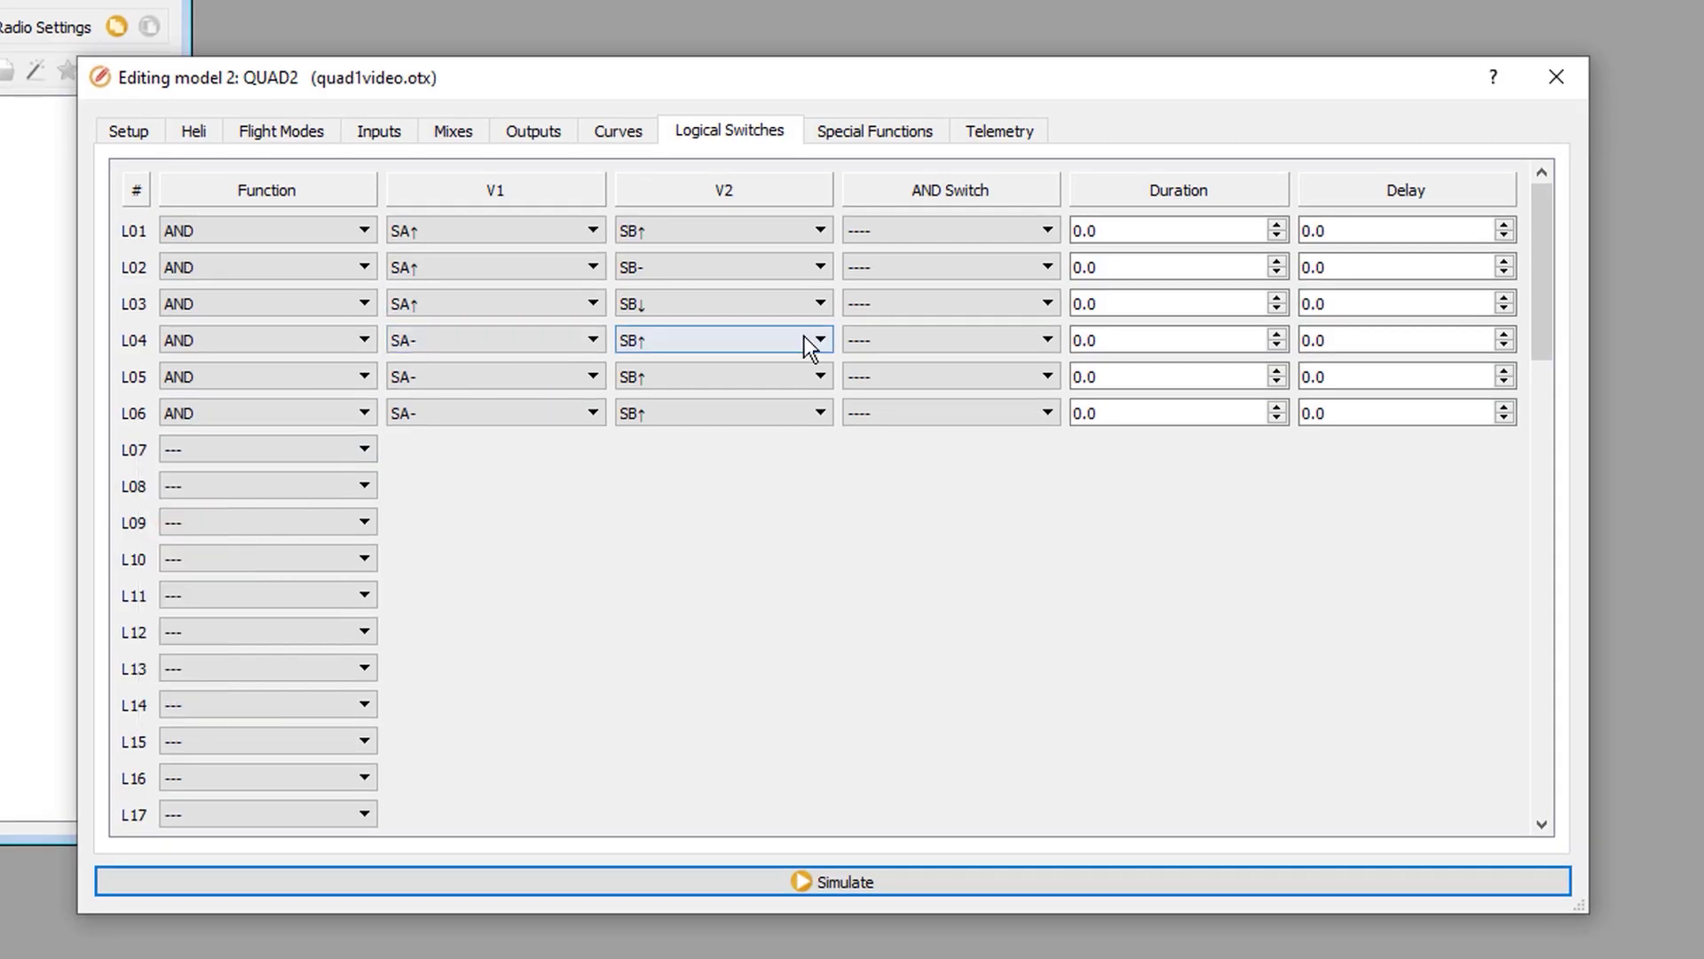
{"action": "left_click", "coordinate": [820, 413]}
{"action": "left_click", "coordinate": [697, 524]}
Step: Define logical switch L07 as an AND function of SA↓ and SB↑
{"action": "left_click", "coordinate": [532, 449]}
{"action": "left_click", "coordinate": [497, 637]}
{"action": "left_click", "coordinate": [782, 449]}
{"action": "scroll", "coordinate": [779, 551], "scroll_direction": "down", "scroll_amount": 1}
{"action": "left_click", "coordinate": [675, 600]}
Step: Copy logical switch L07 into L08 and L09, setting V2 to SB- for L08 and SB↓ for L09
{"action": "right_click", "coordinate": [133, 486]}
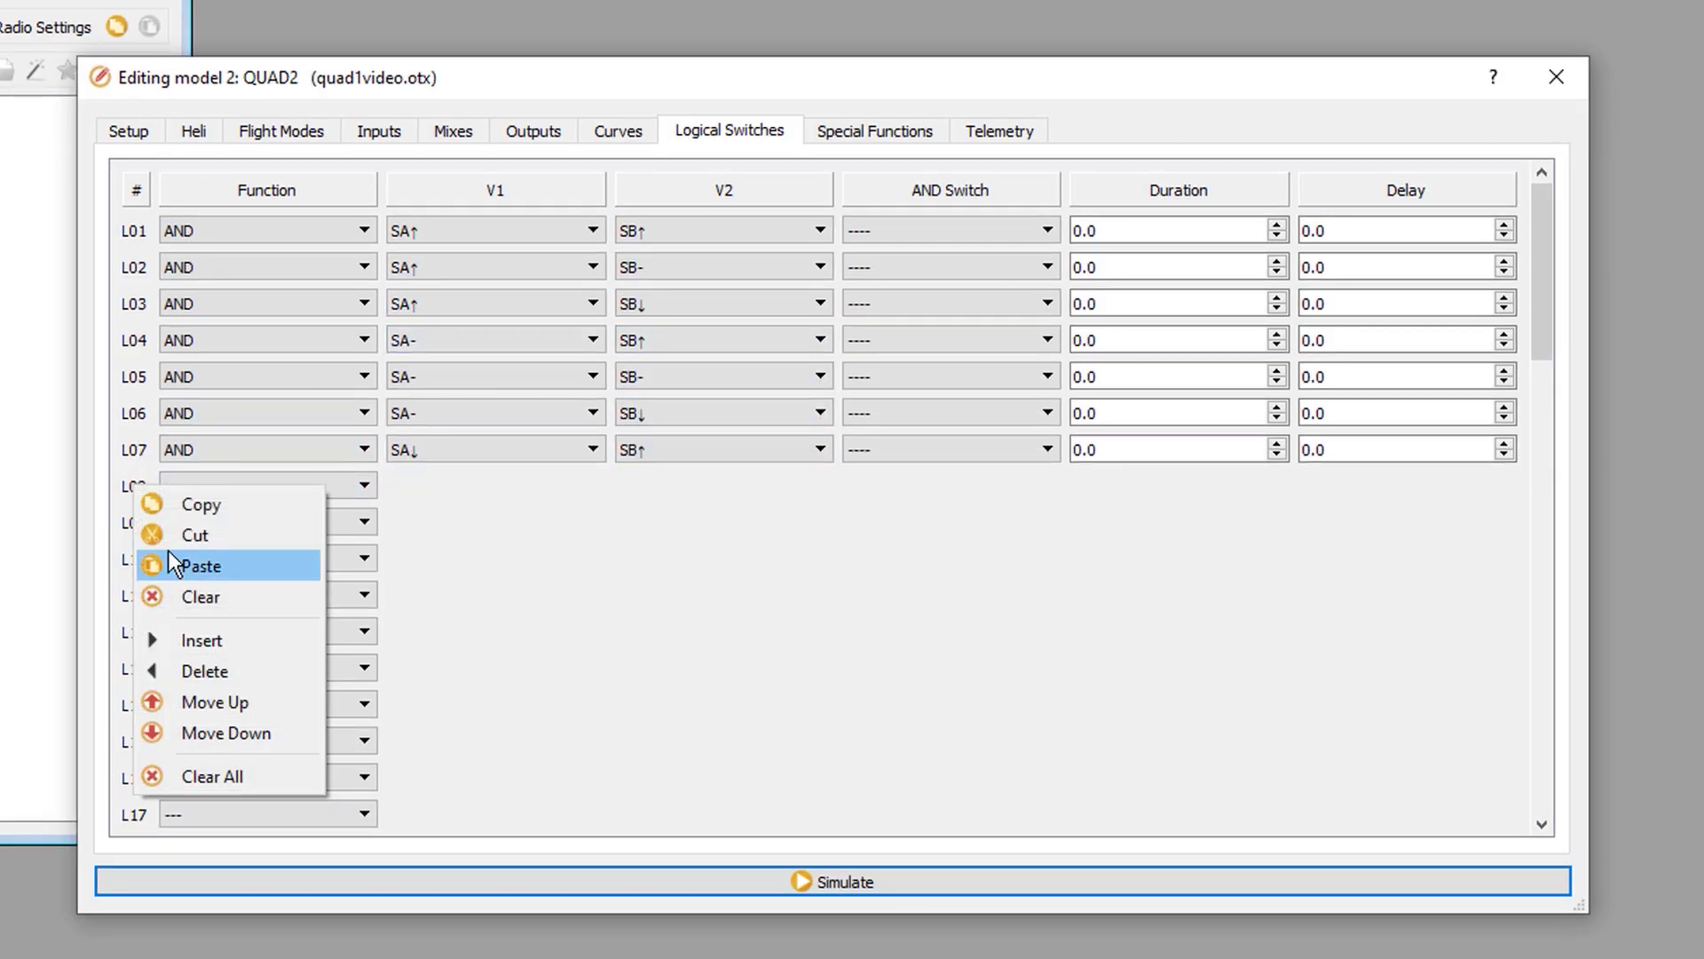
{"action": "left_click", "coordinate": [195, 562]}
{"action": "left_click", "coordinate": [820, 486]}
{"action": "left_click", "coordinate": [675, 532]}
{"action": "left_click", "coordinate": [820, 522]}
{"action": "left_click", "coordinate": [740, 636]}
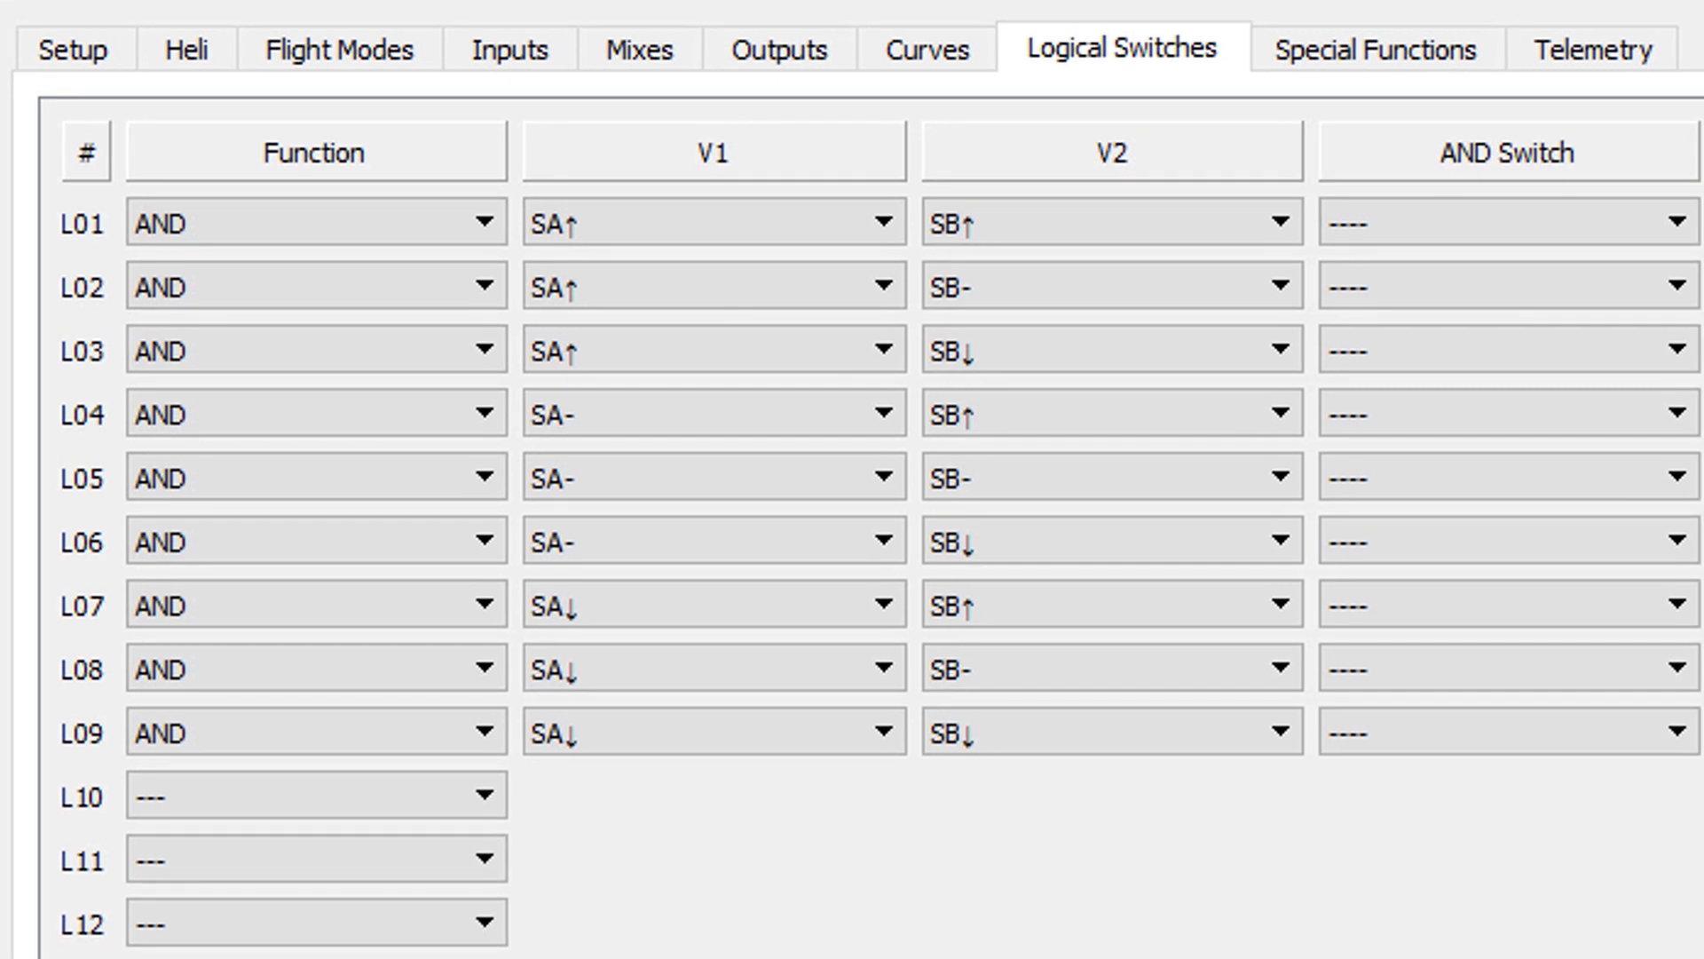
Step: Set logical switch L10 to the AND function without assigning V1 or V2 switches
{"action": "left_click", "coordinate": [479, 790]}
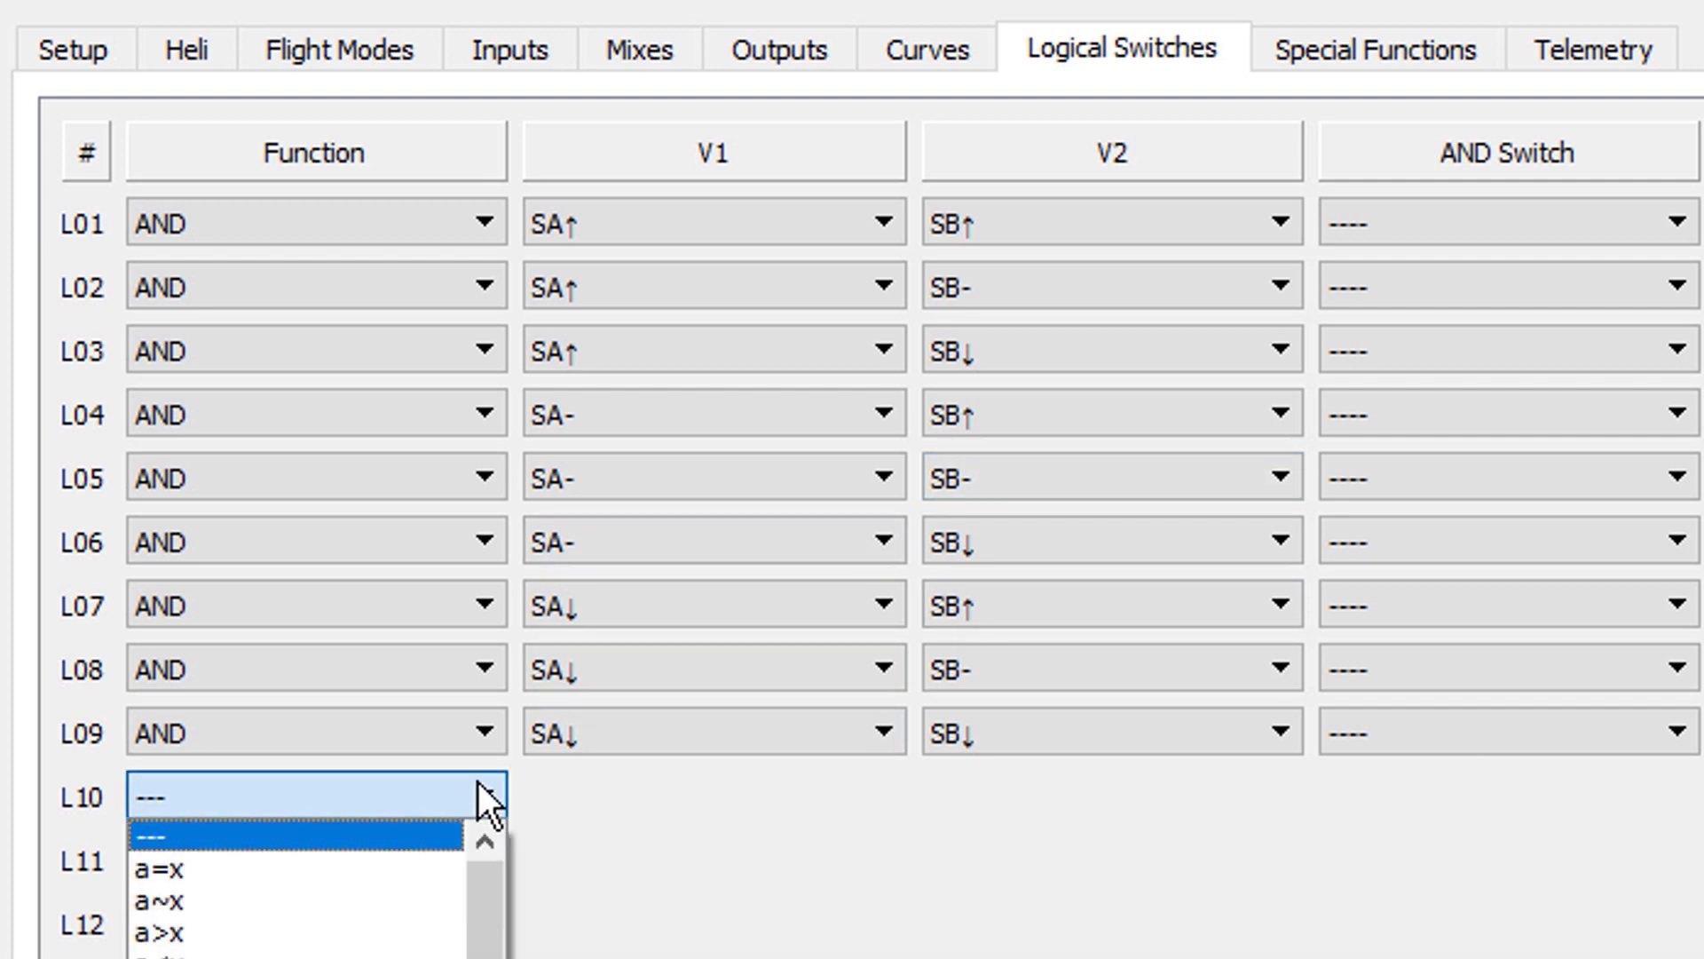
{"action": "left_click_drag", "start_coordinate": [502, 879], "coordinate": [492, 944]}
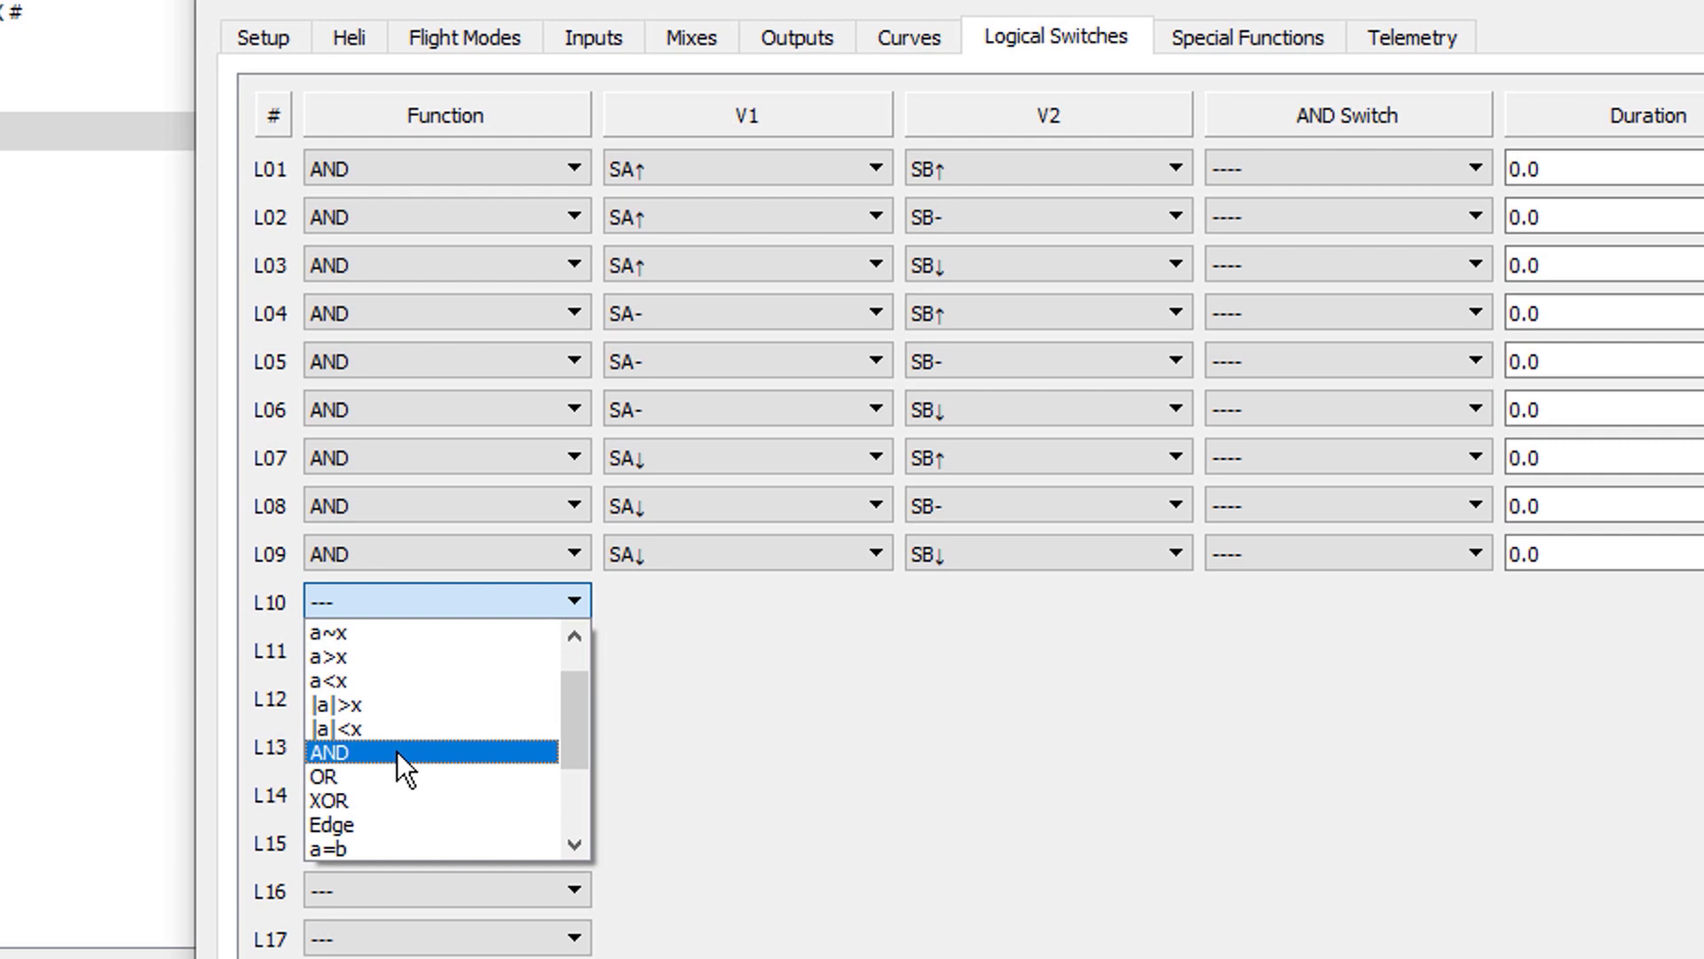
{"action": "left_click", "coordinate": [397, 751]}
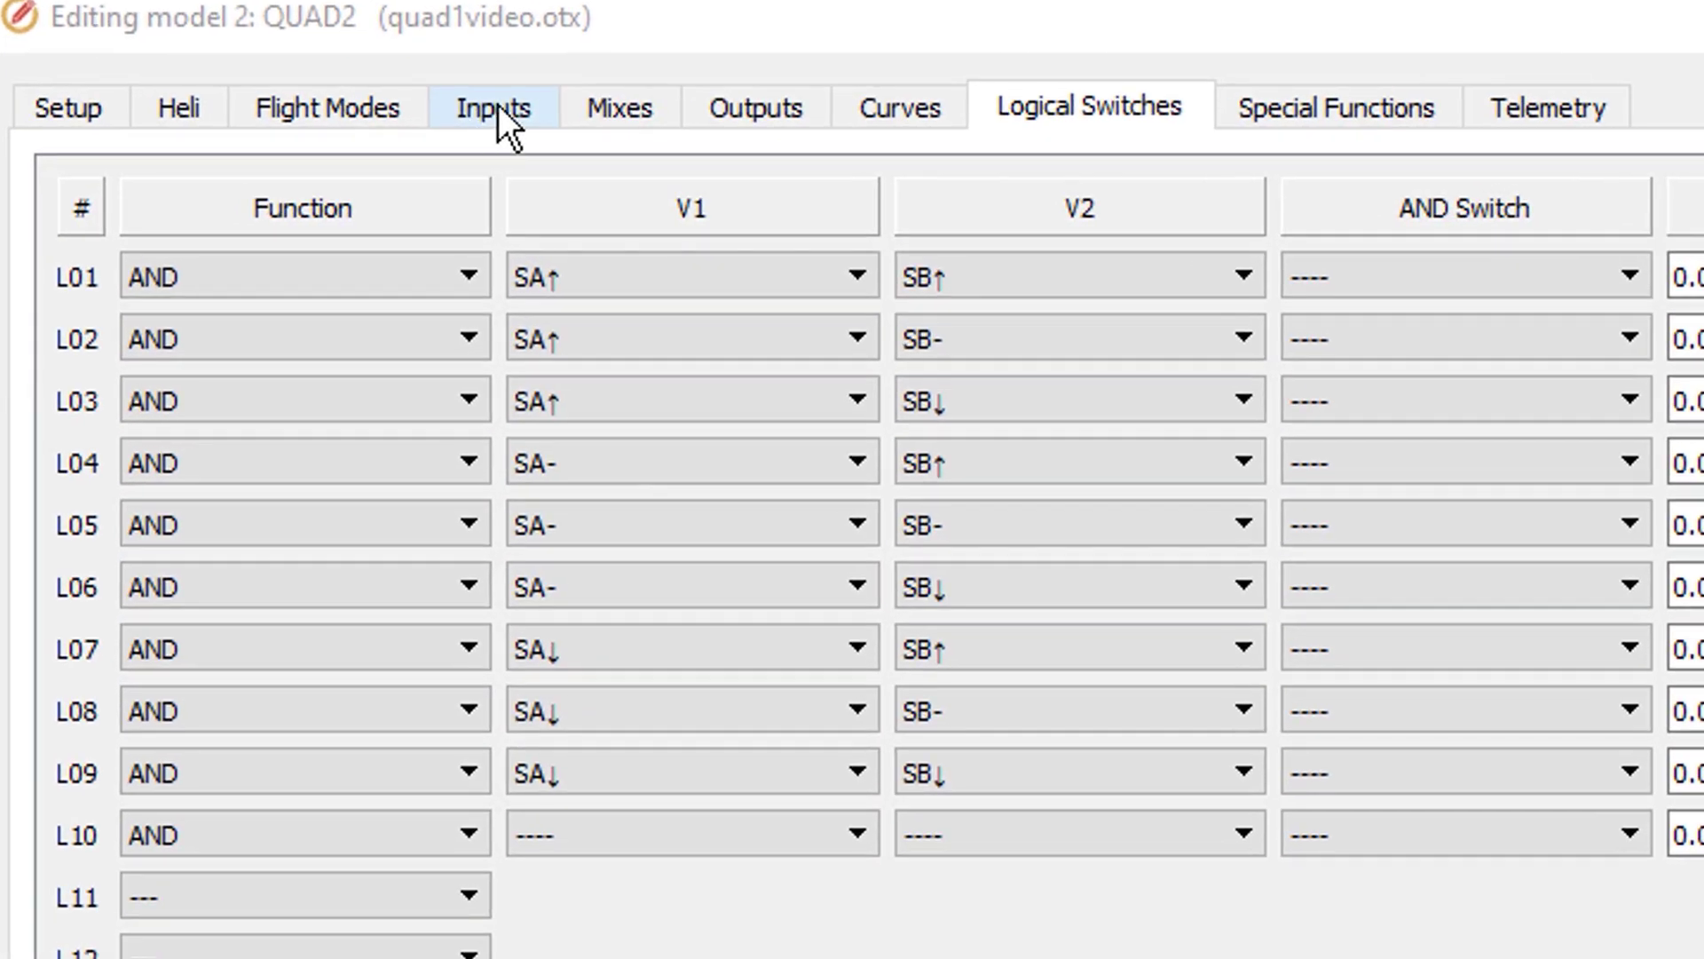
Step: Create input I11 named Dumm with line name Dummy and logical switch L10 as its source
{"action": "left_click", "coordinate": [621, 162]}
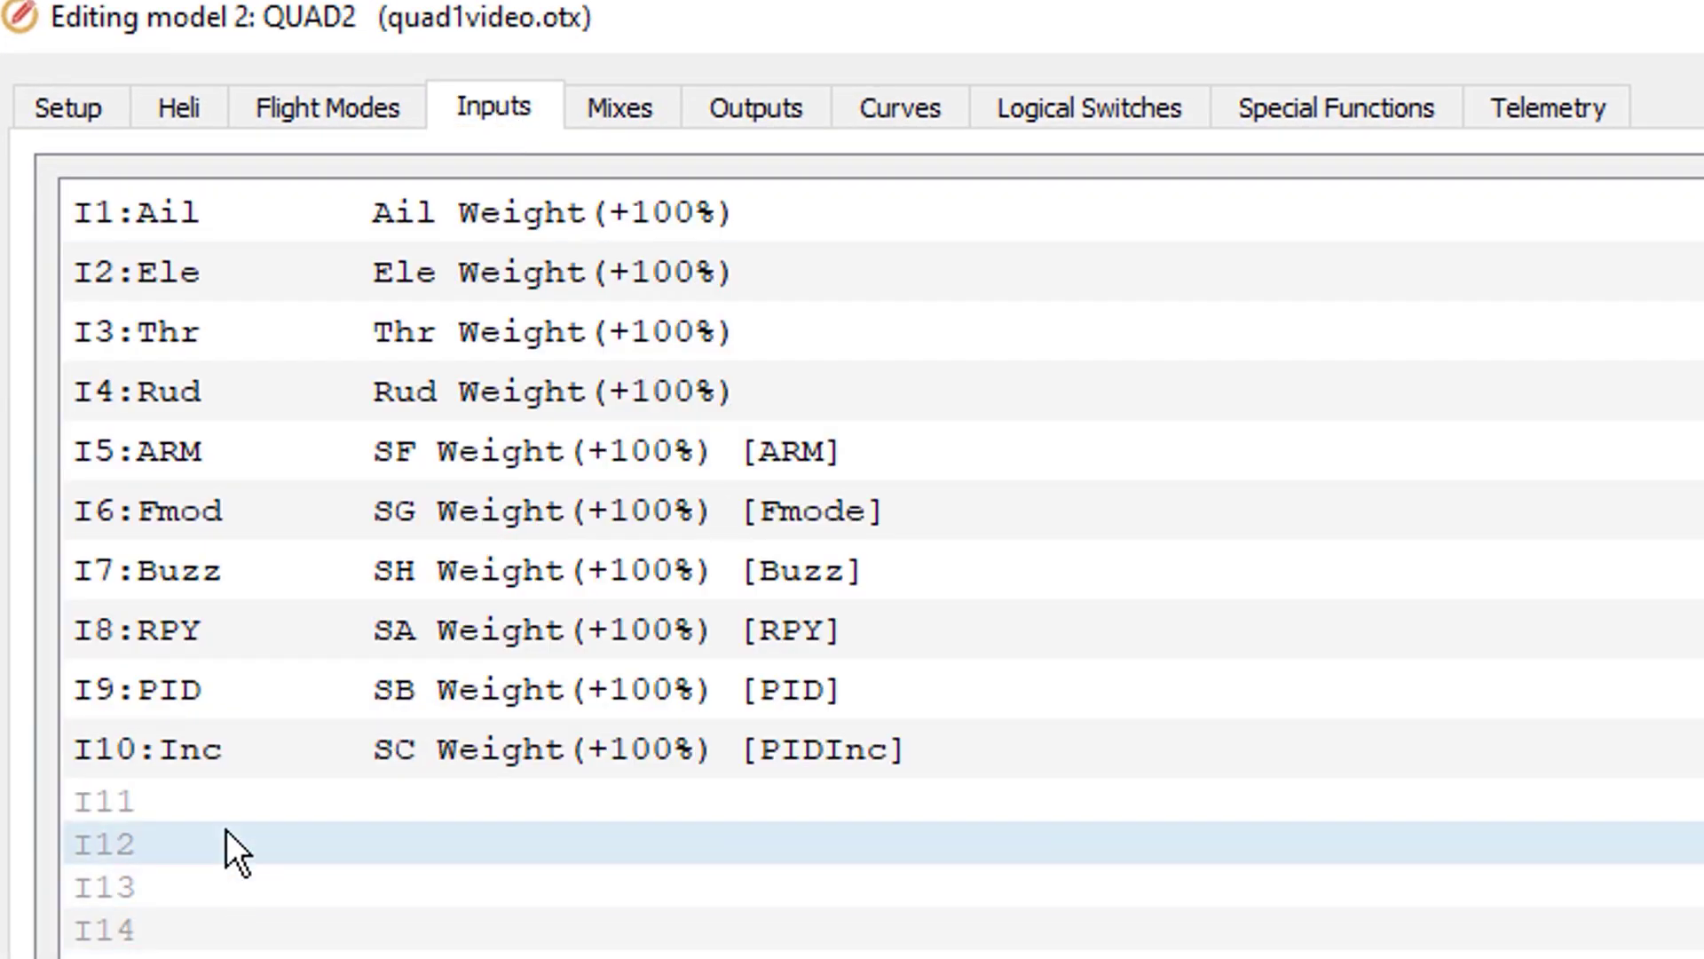
{"action": "double_click", "coordinate": [252, 803]}
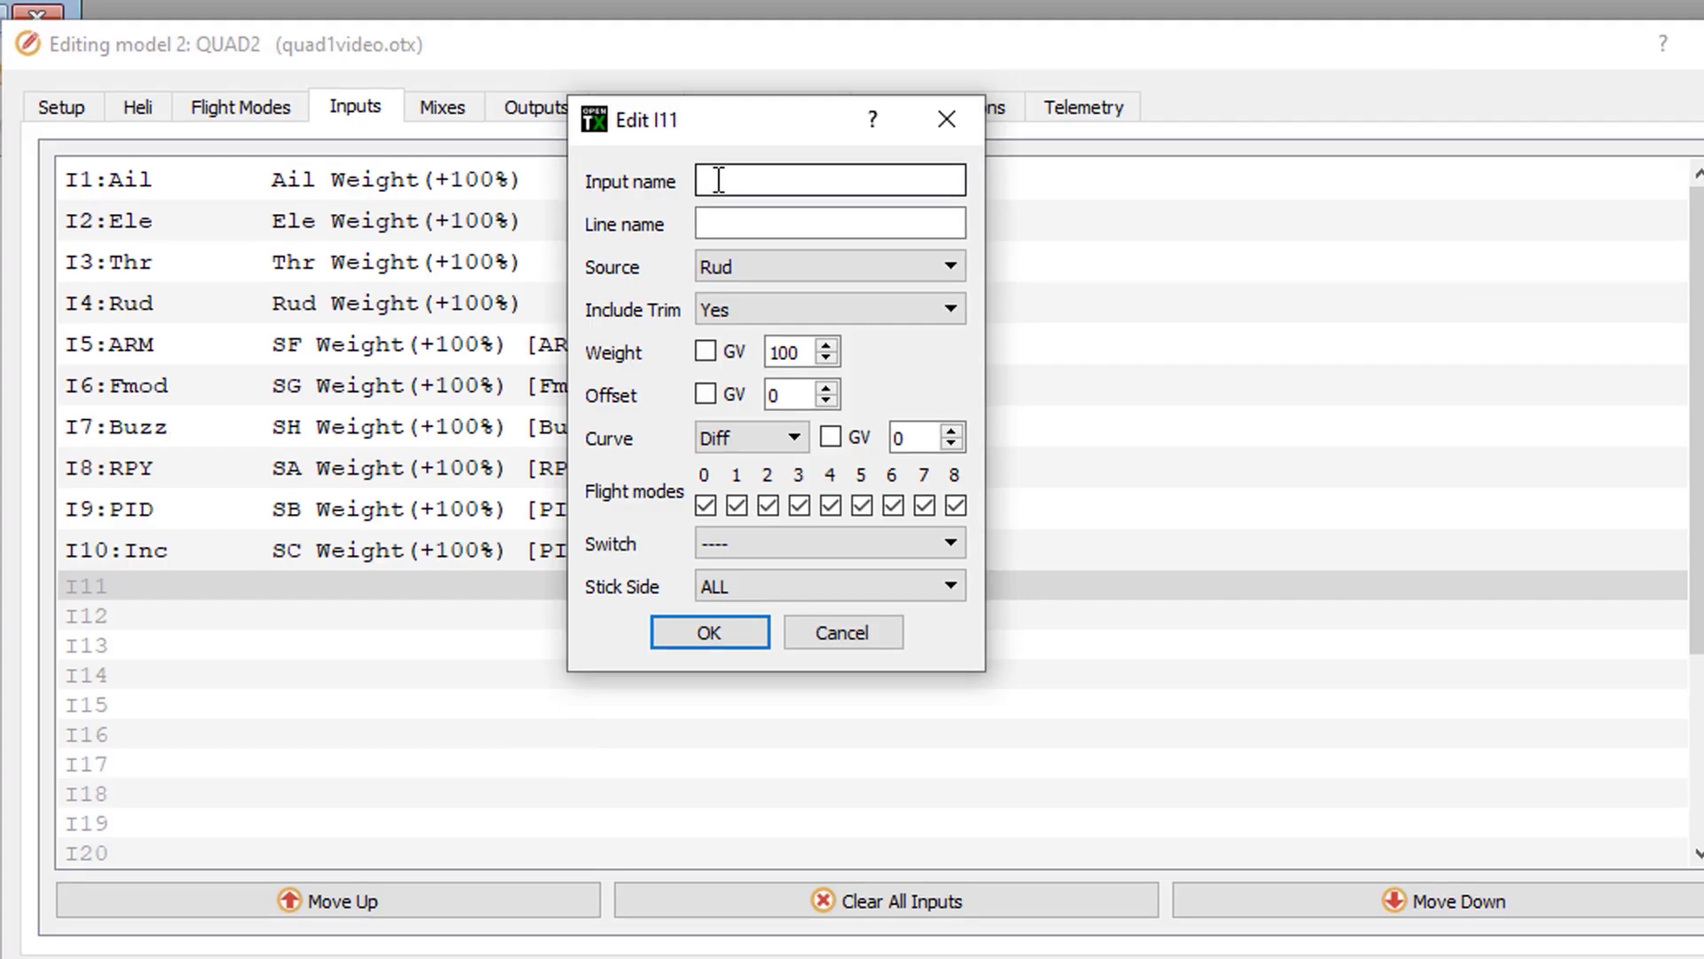
{"action": "type", "text": "Dumm"}
{"action": "left_click_drag", "start_coordinate": [1070, 213], "coordinate": [952, 203]}
{"action": "key", "text": "Tab"}
{"action": "type", "text": "Dummy"}
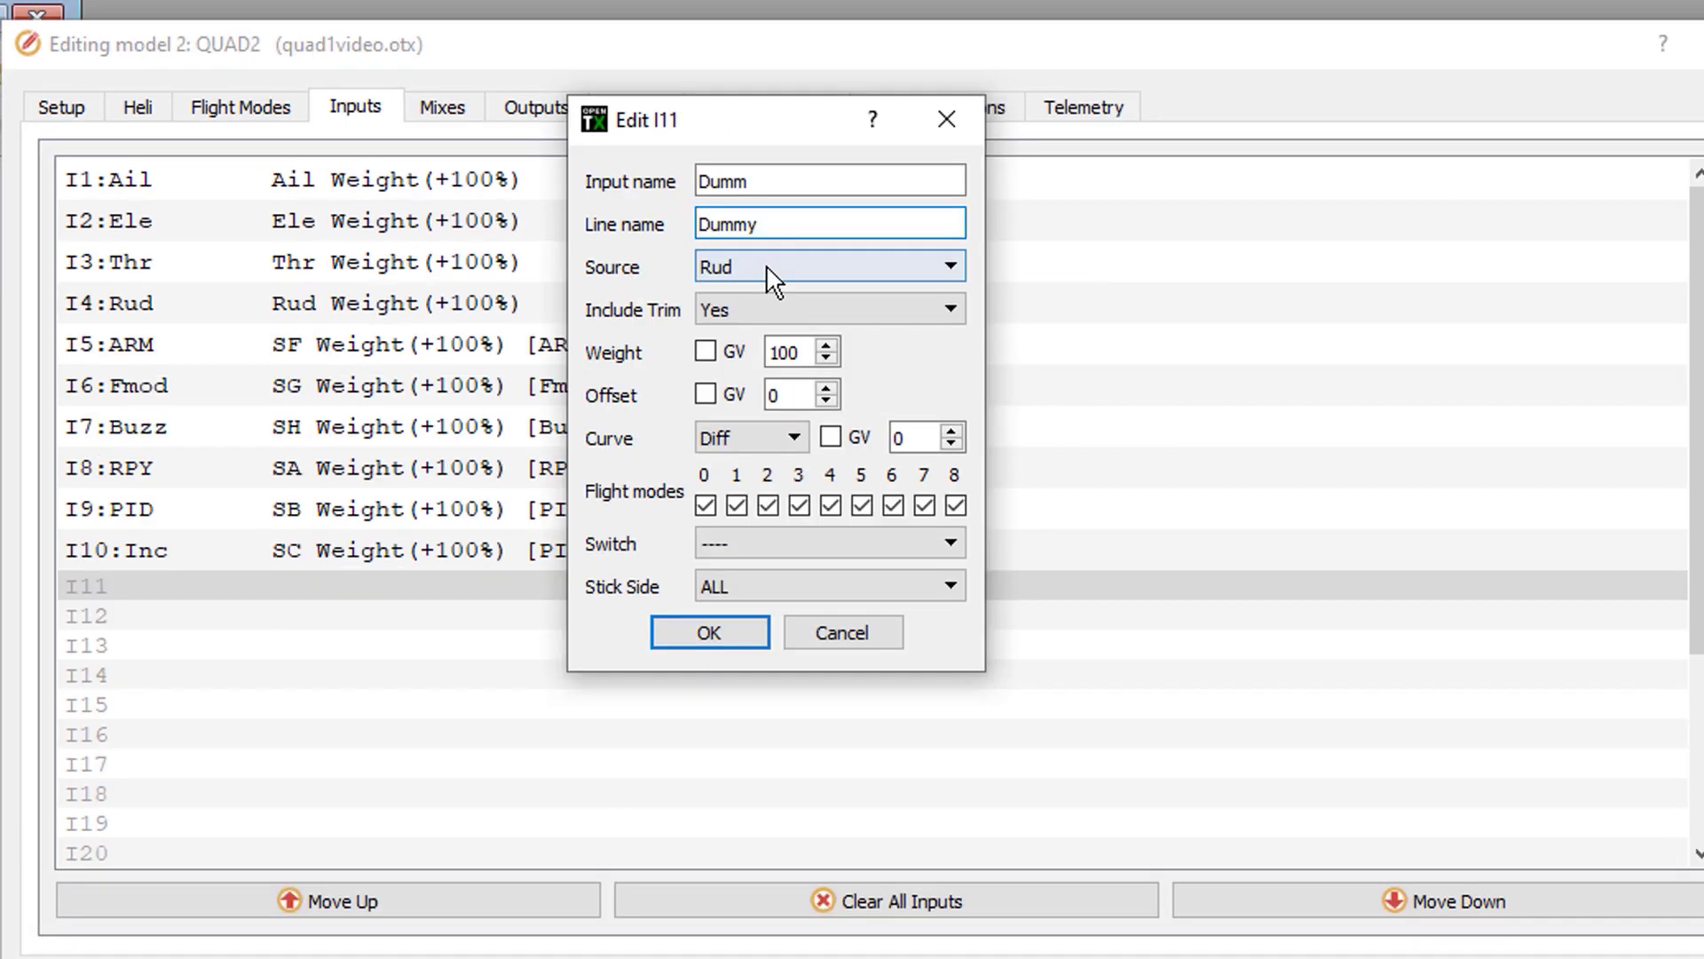
{"action": "left_click", "coordinate": [913, 309]}
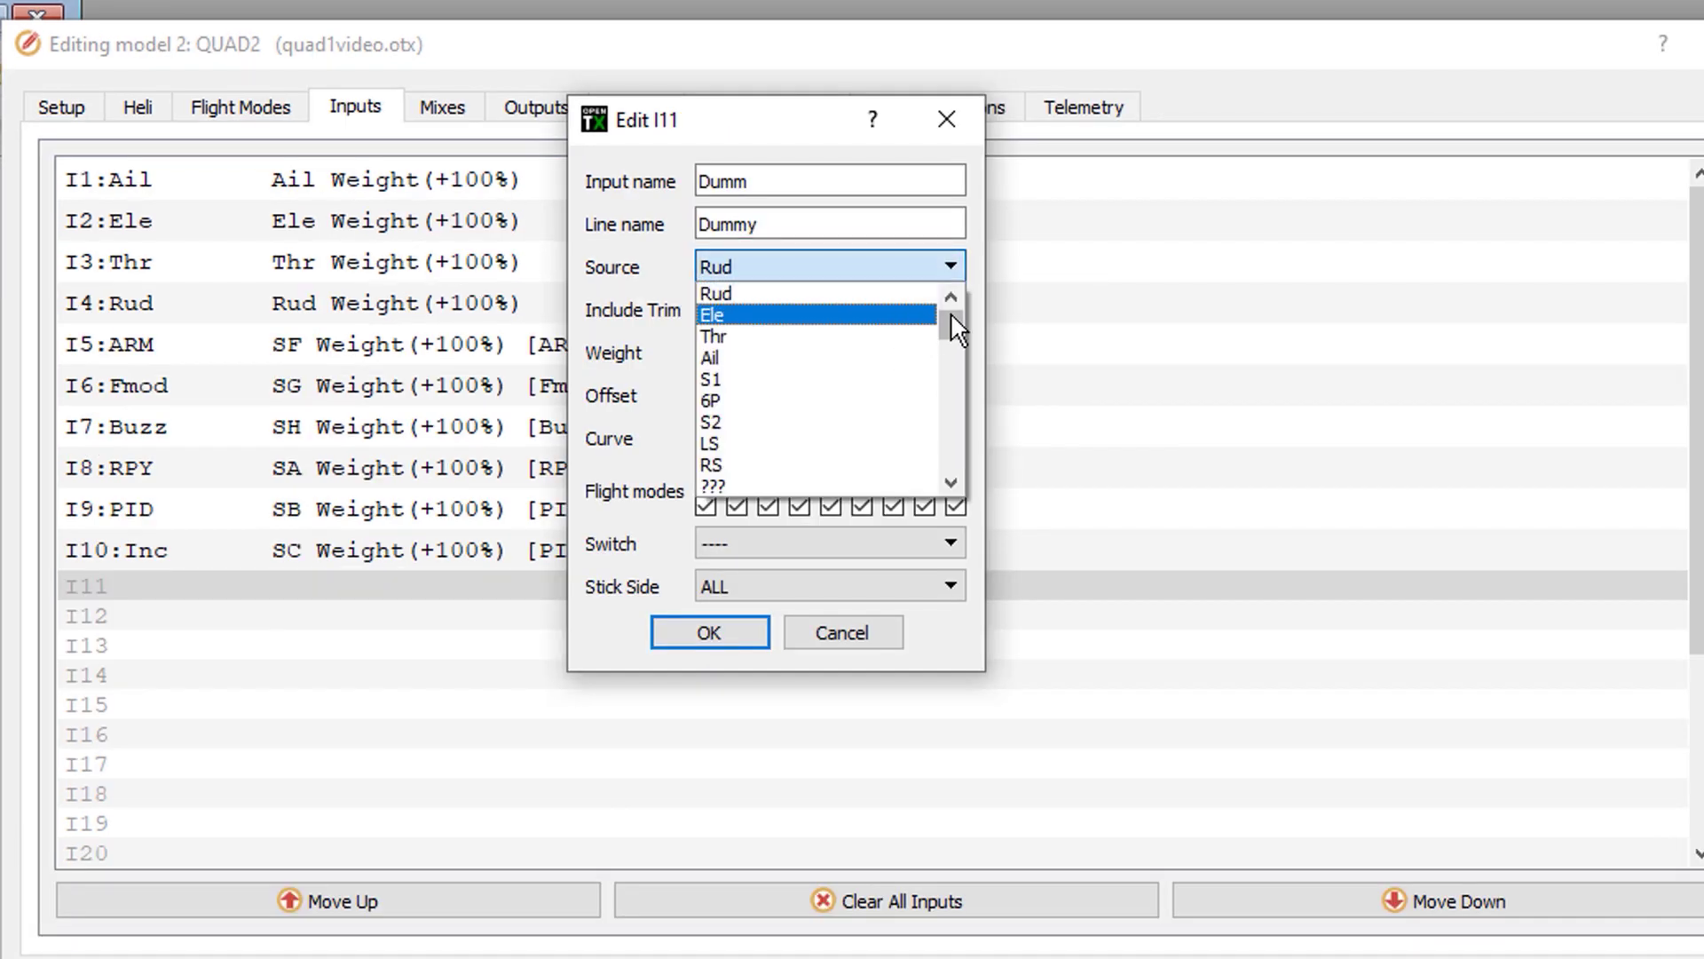
{"action": "left_click_drag", "start_coordinate": [950, 313], "coordinate": [944, 428]}
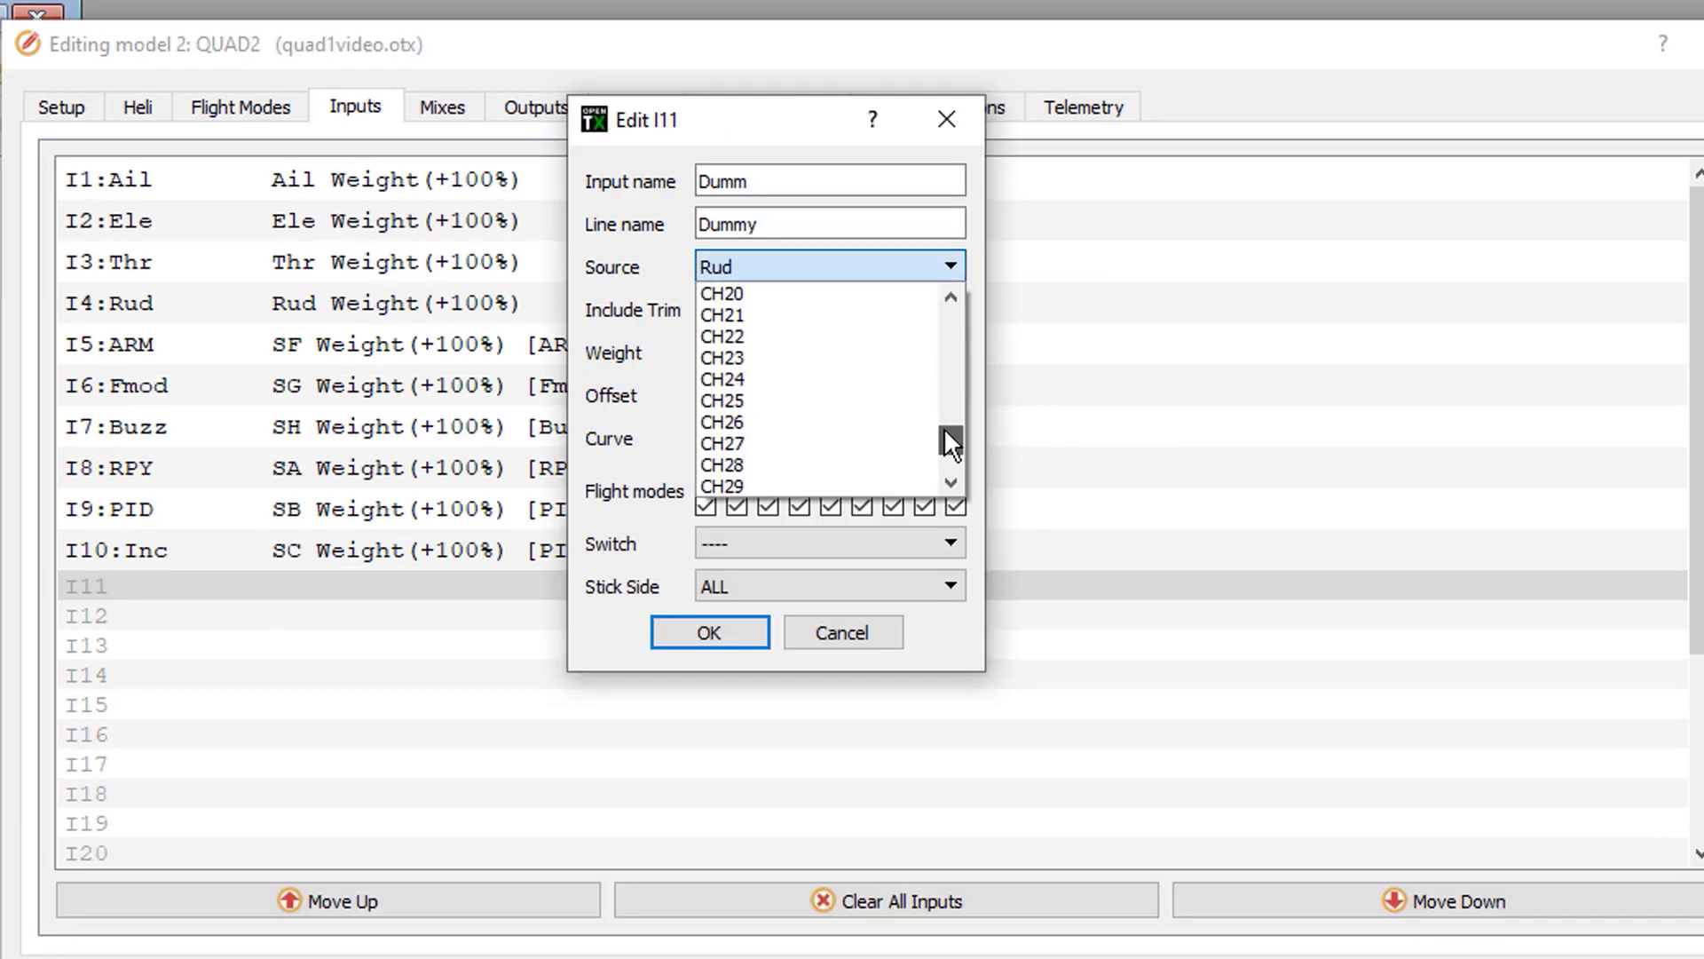
{"action": "left_click", "coordinate": [878, 402]}
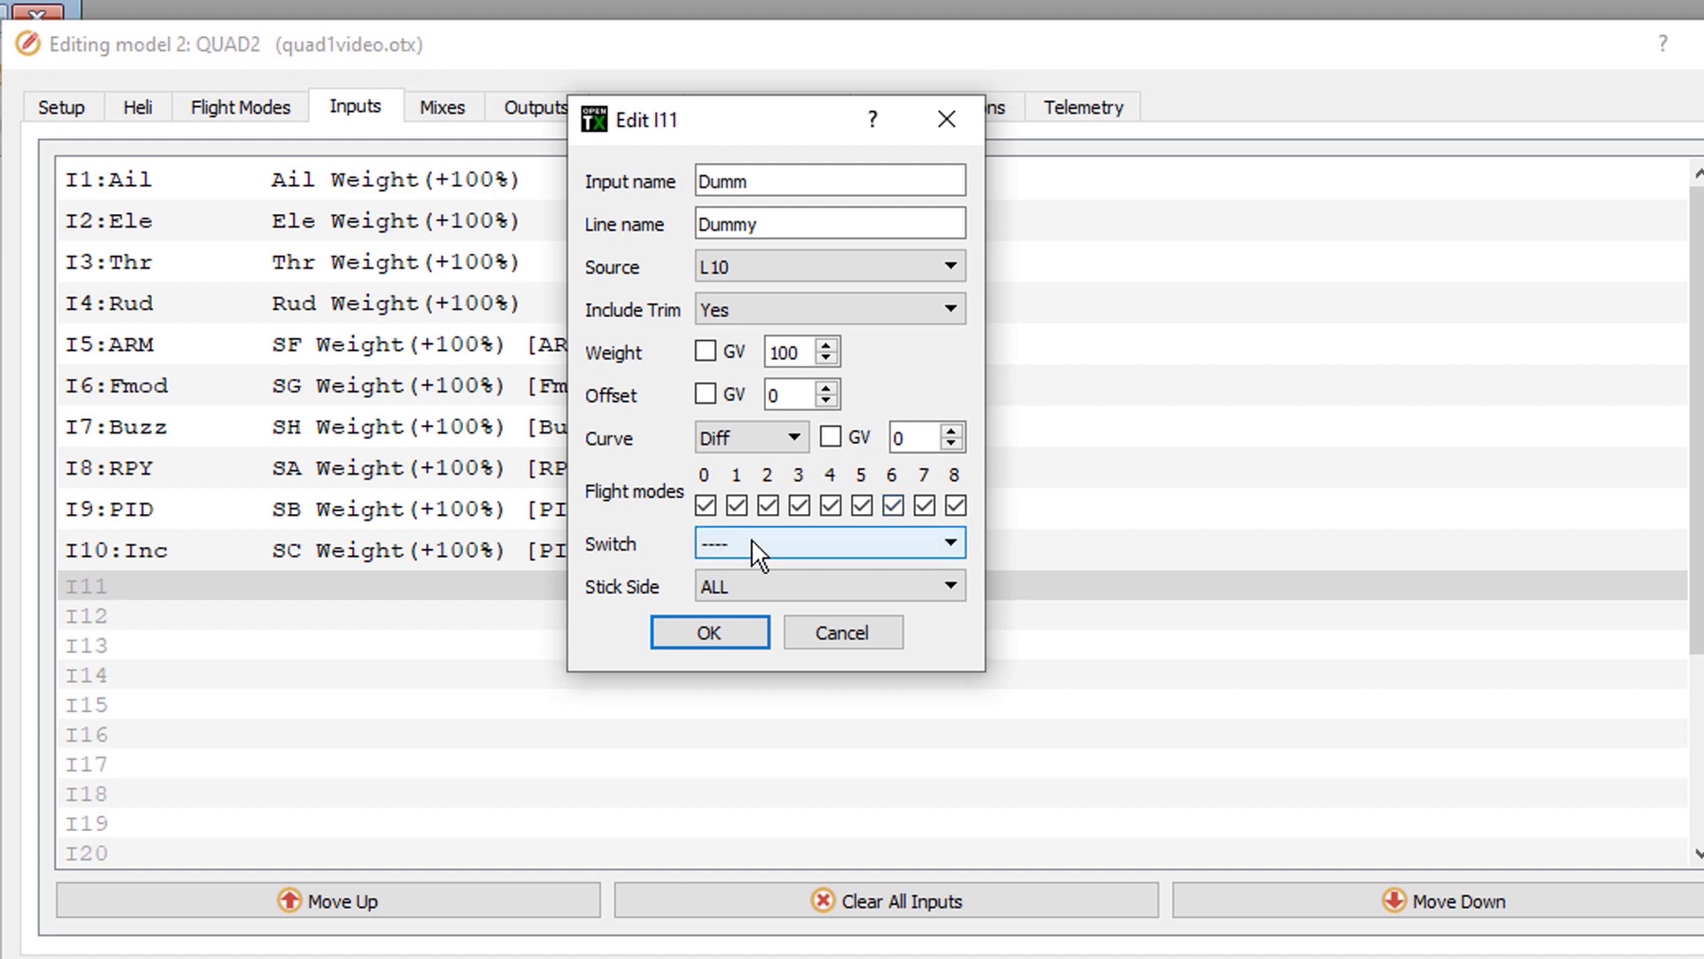
{"action": "left_click", "coordinate": [716, 646]}
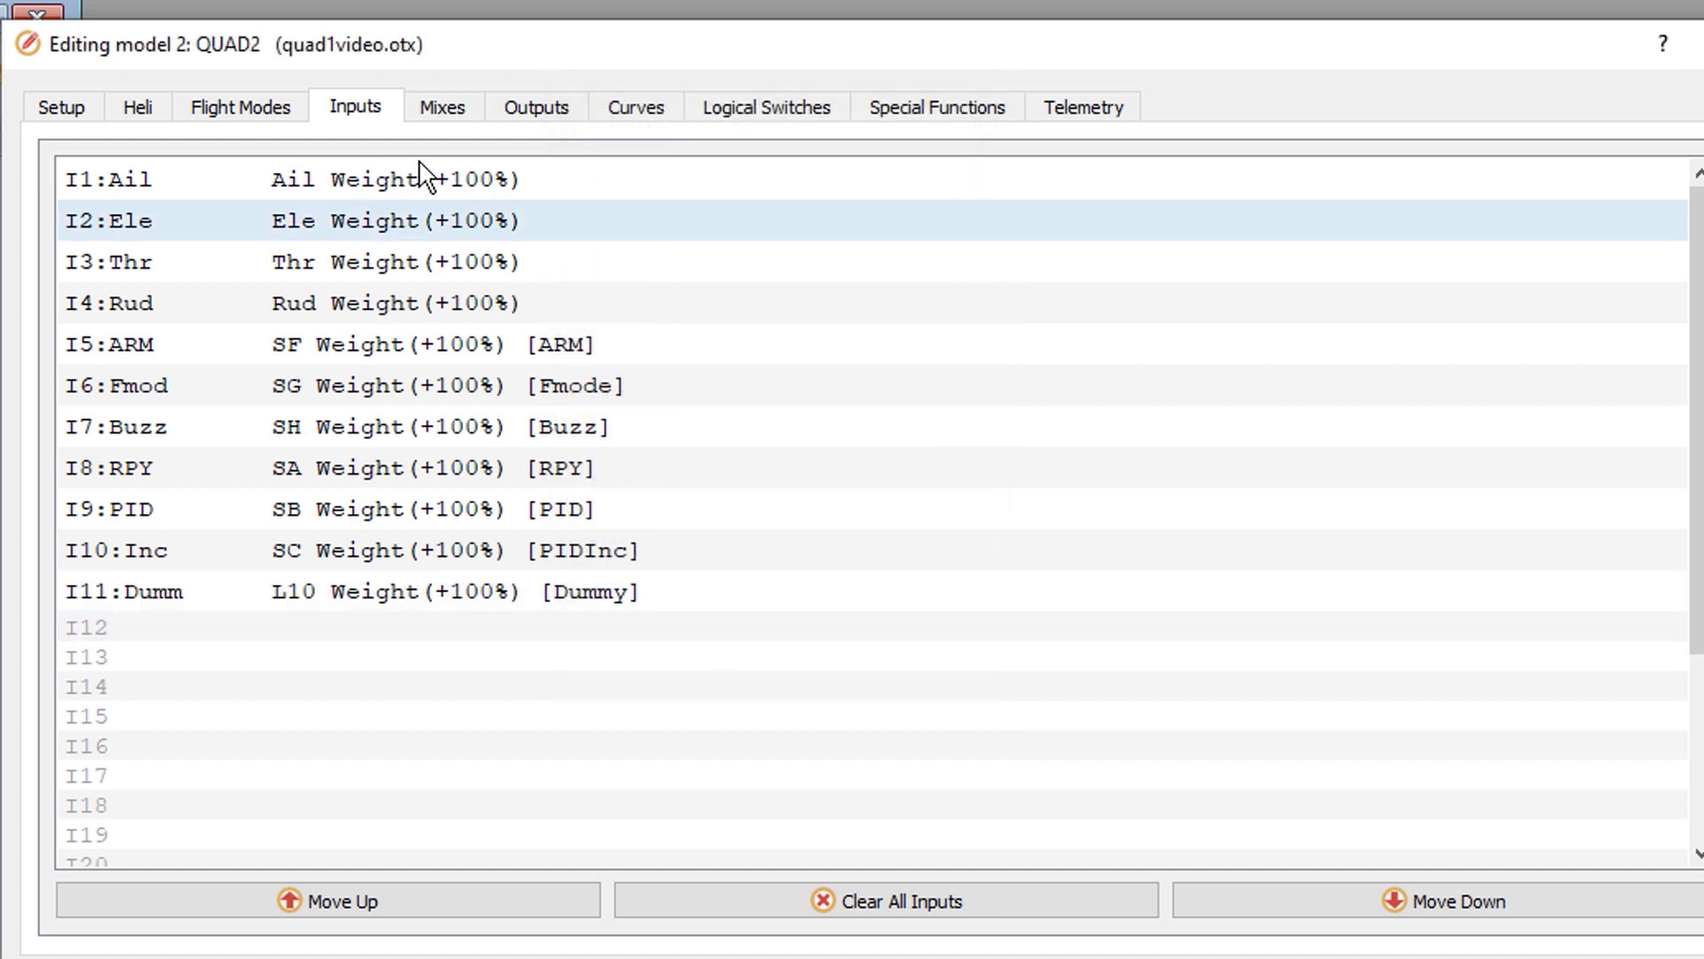
Step: Add a mix on CH11 named Dummy with logical switch L10 as its source
{"action": "left_click", "coordinate": [439, 107]}
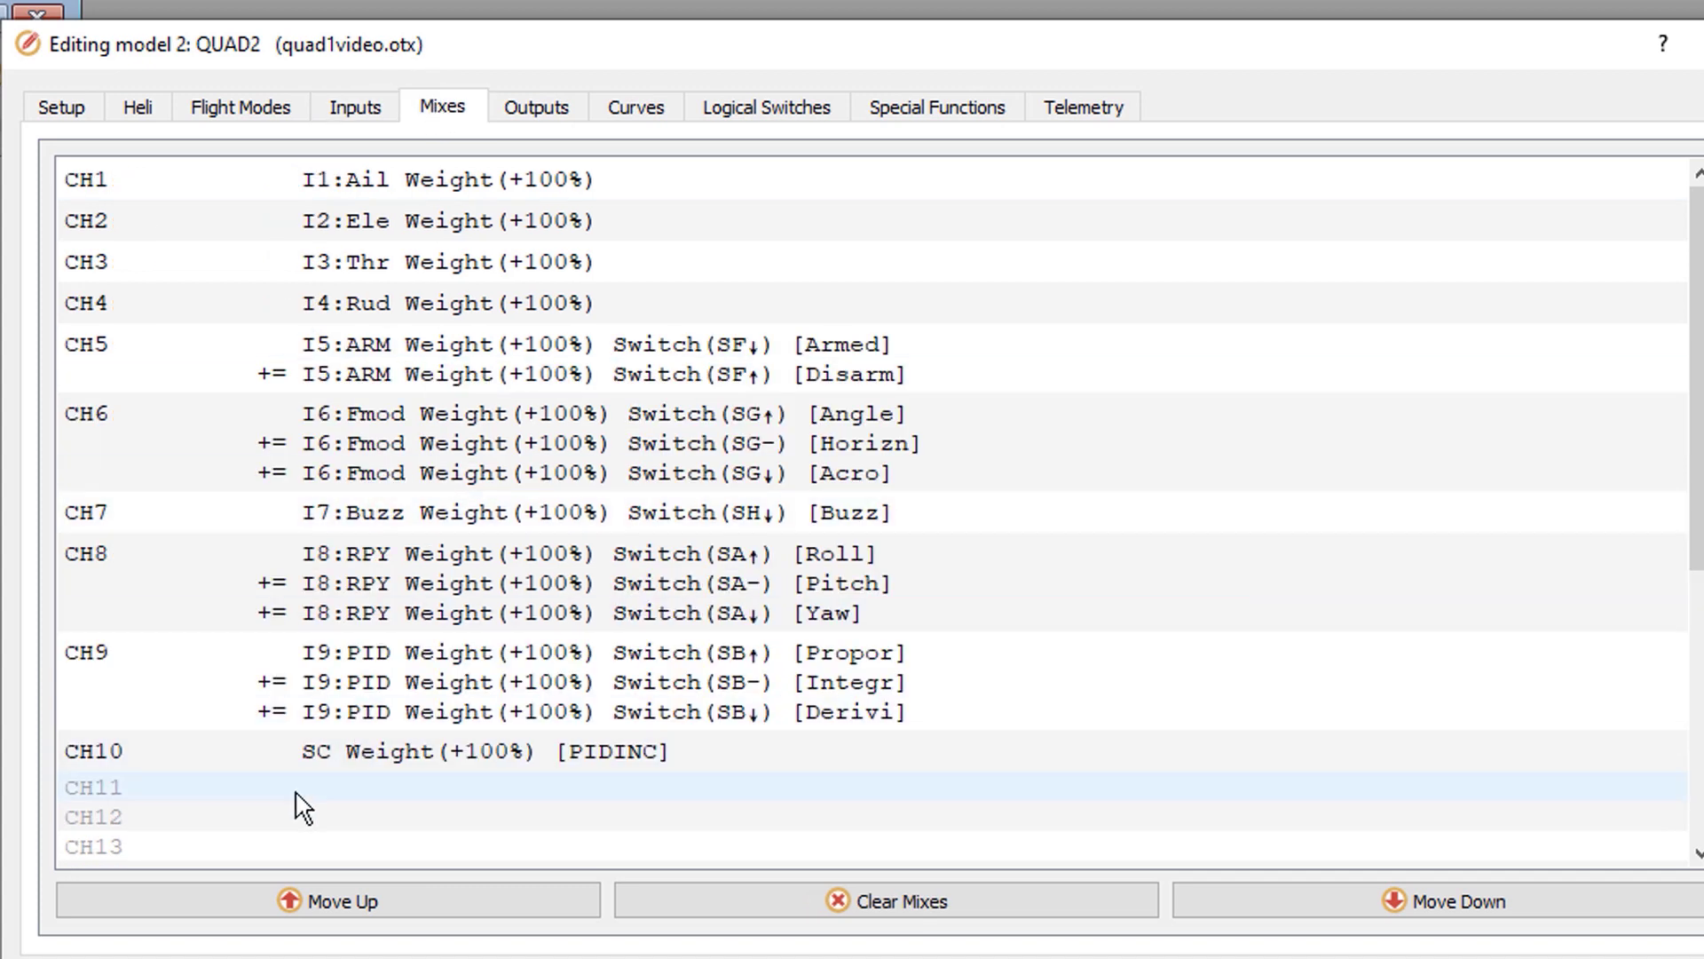
{"action": "left_click", "coordinate": [349, 785]}
{"action": "double_click", "coordinate": [350, 788]}
{"action": "left_click", "coordinate": [717, 138]}
{"action": "type", "text": "Dumm"}
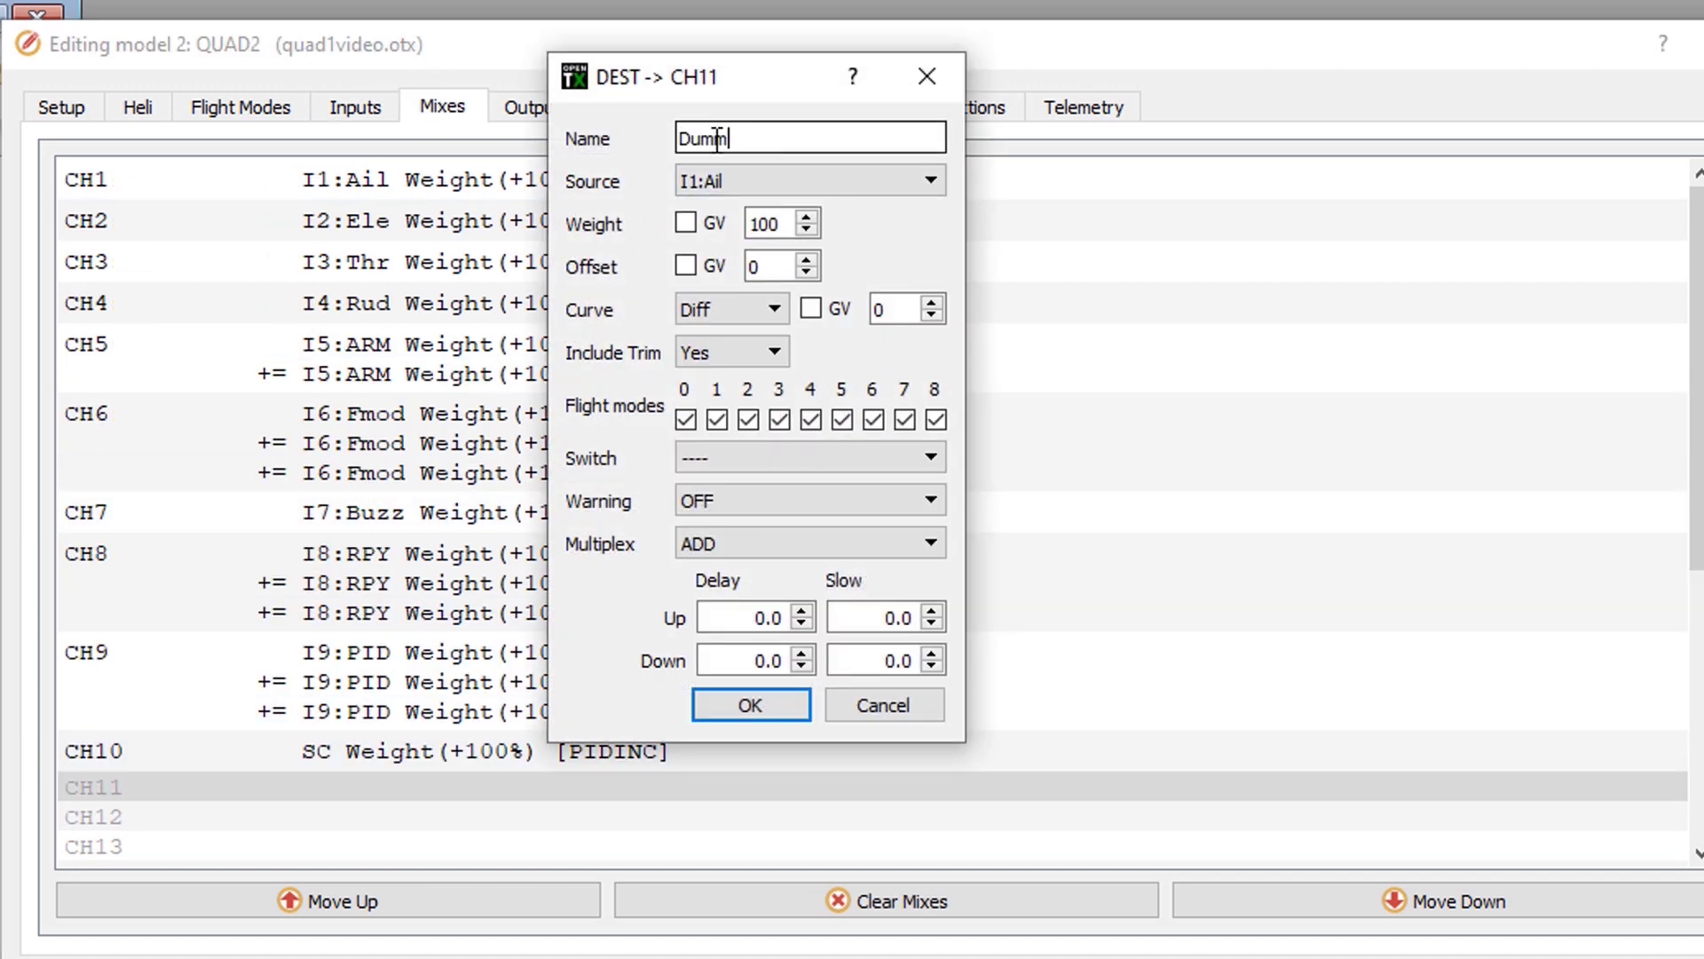
{"action": "left_click", "coordinate": [729, 192]}
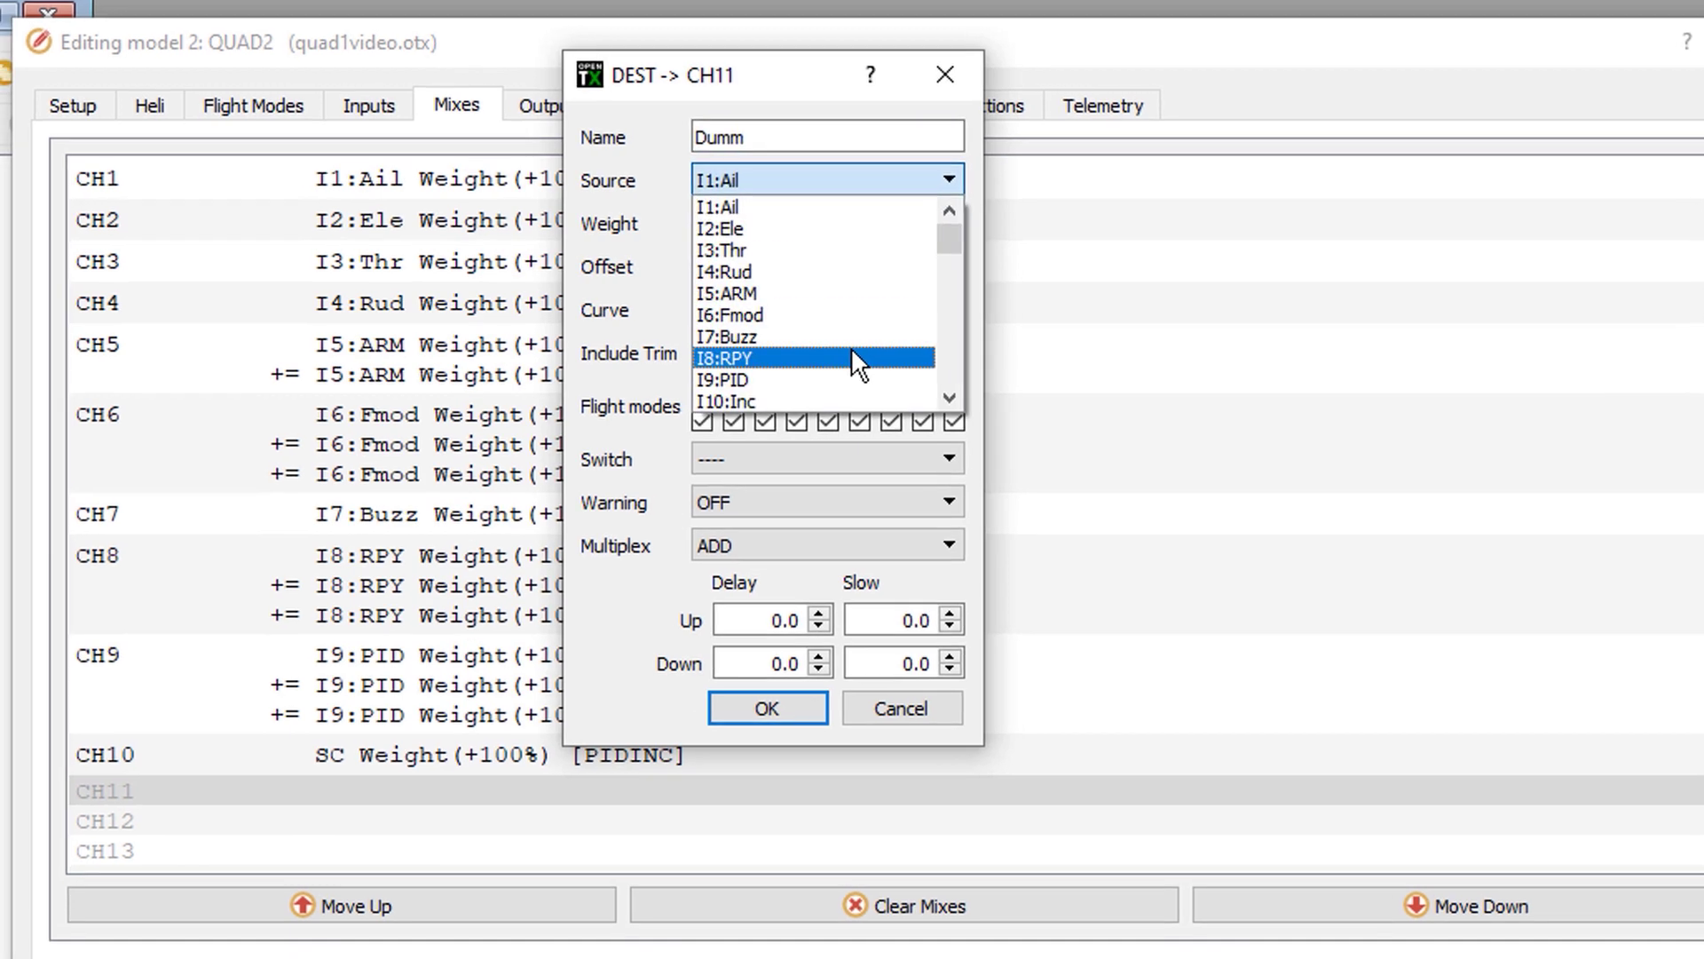
{"action": "scroll", "coordinate": [839, 351], "scroll_direction": "down", "scroll_amount": 10}
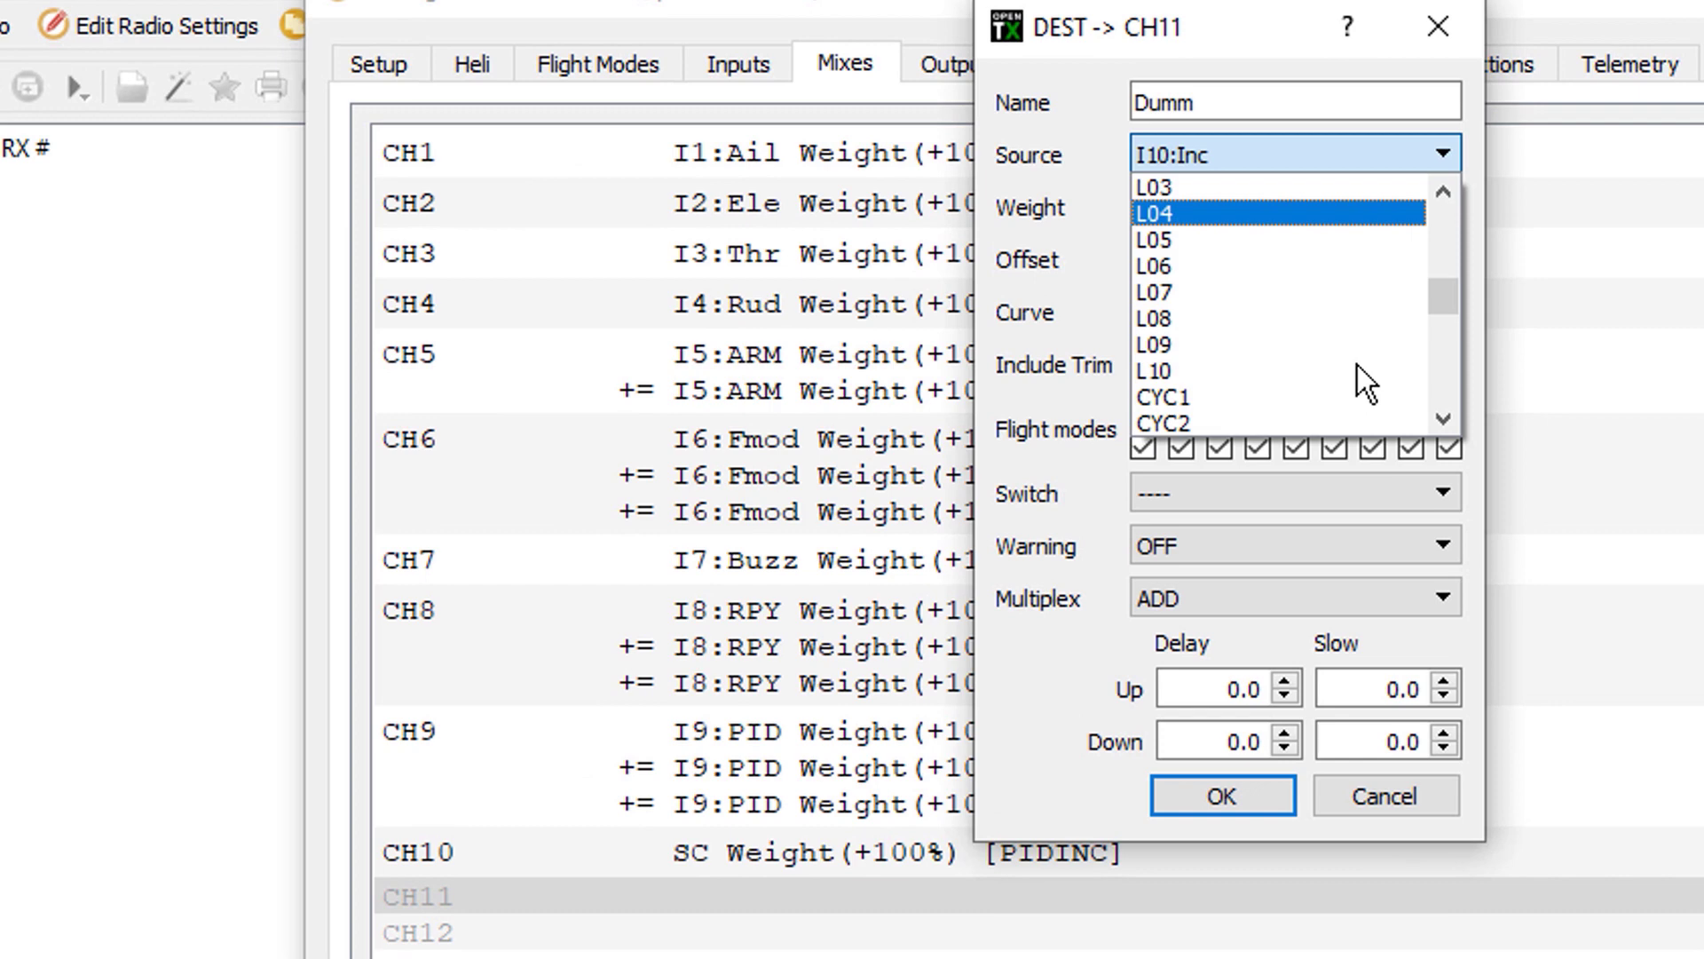
{"action": "left_click", "coordinate": [1277, 373]}
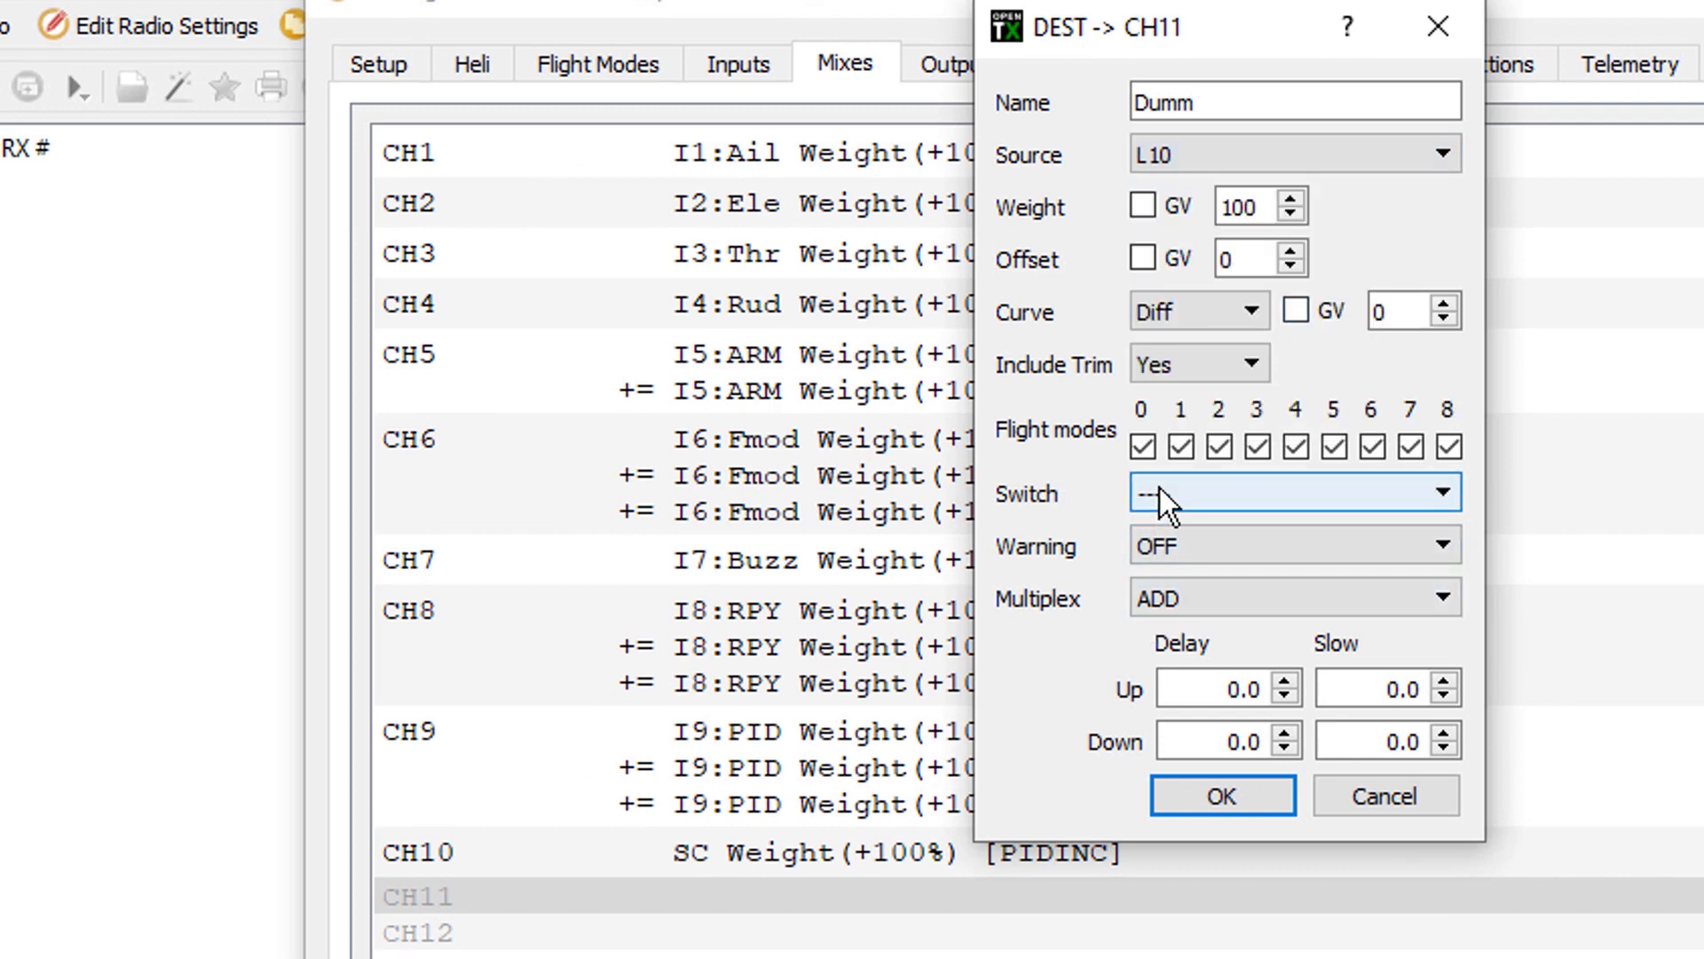
{"action": "left_click", "coordinate": [1238, 795]}
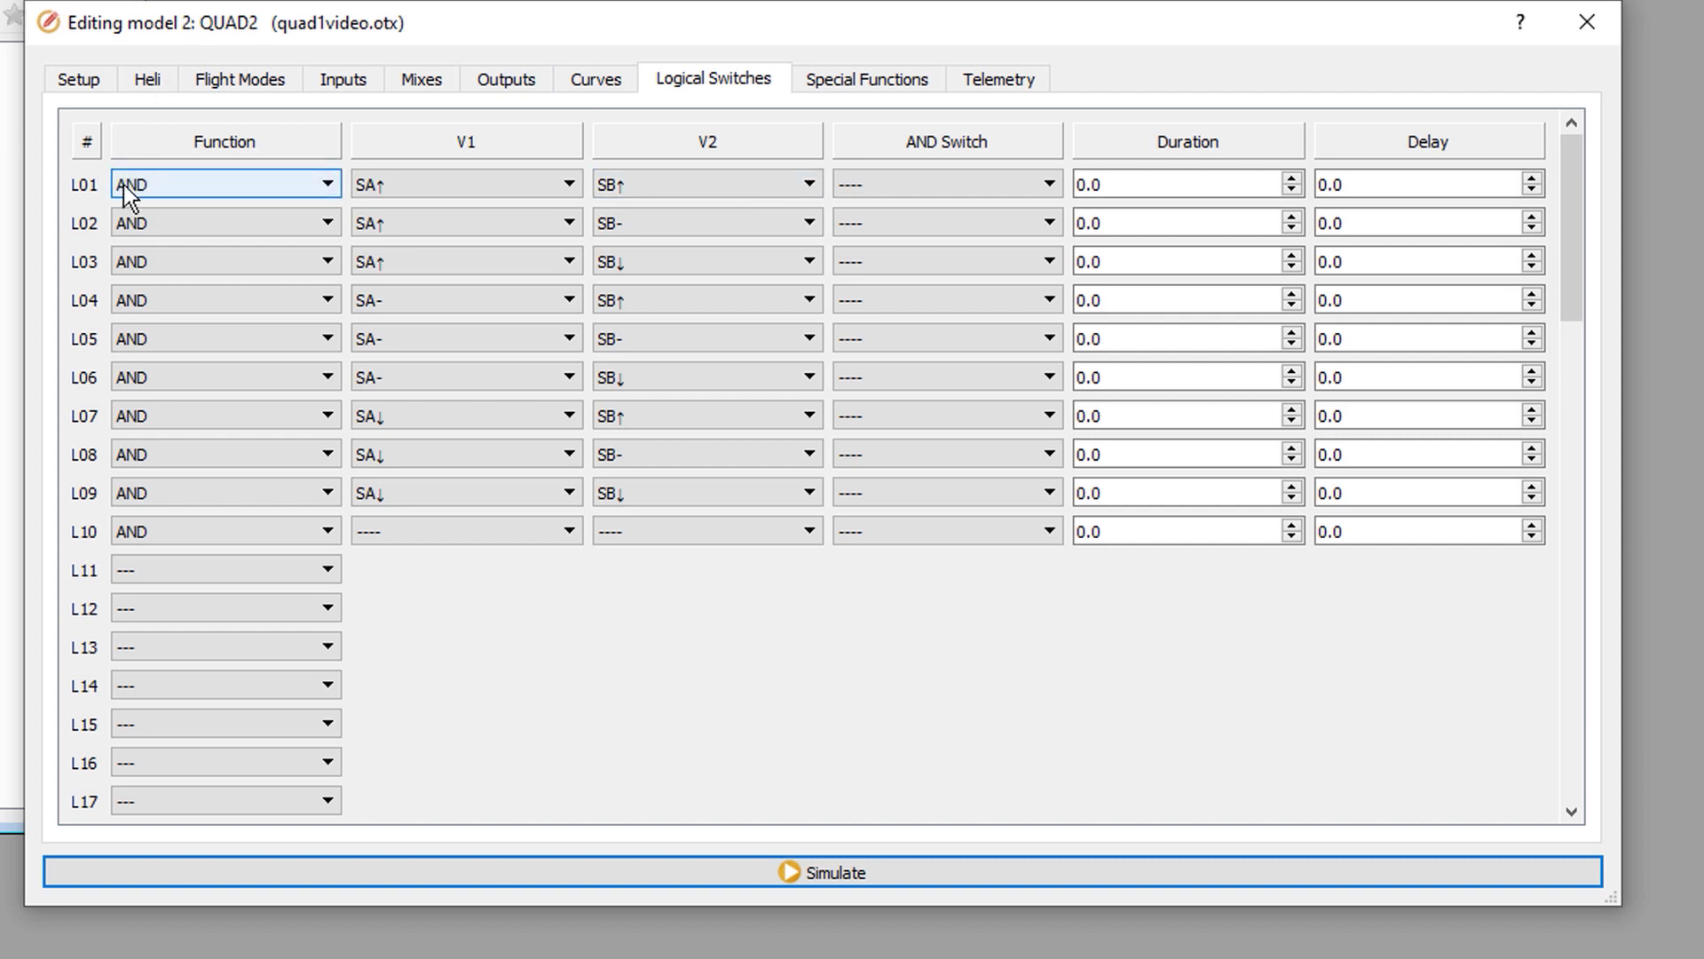
Step: Define special function SF7 as Override CH11 triggered by logical switch L01
{"action": "left_click", "coordinate": [874, 83]}
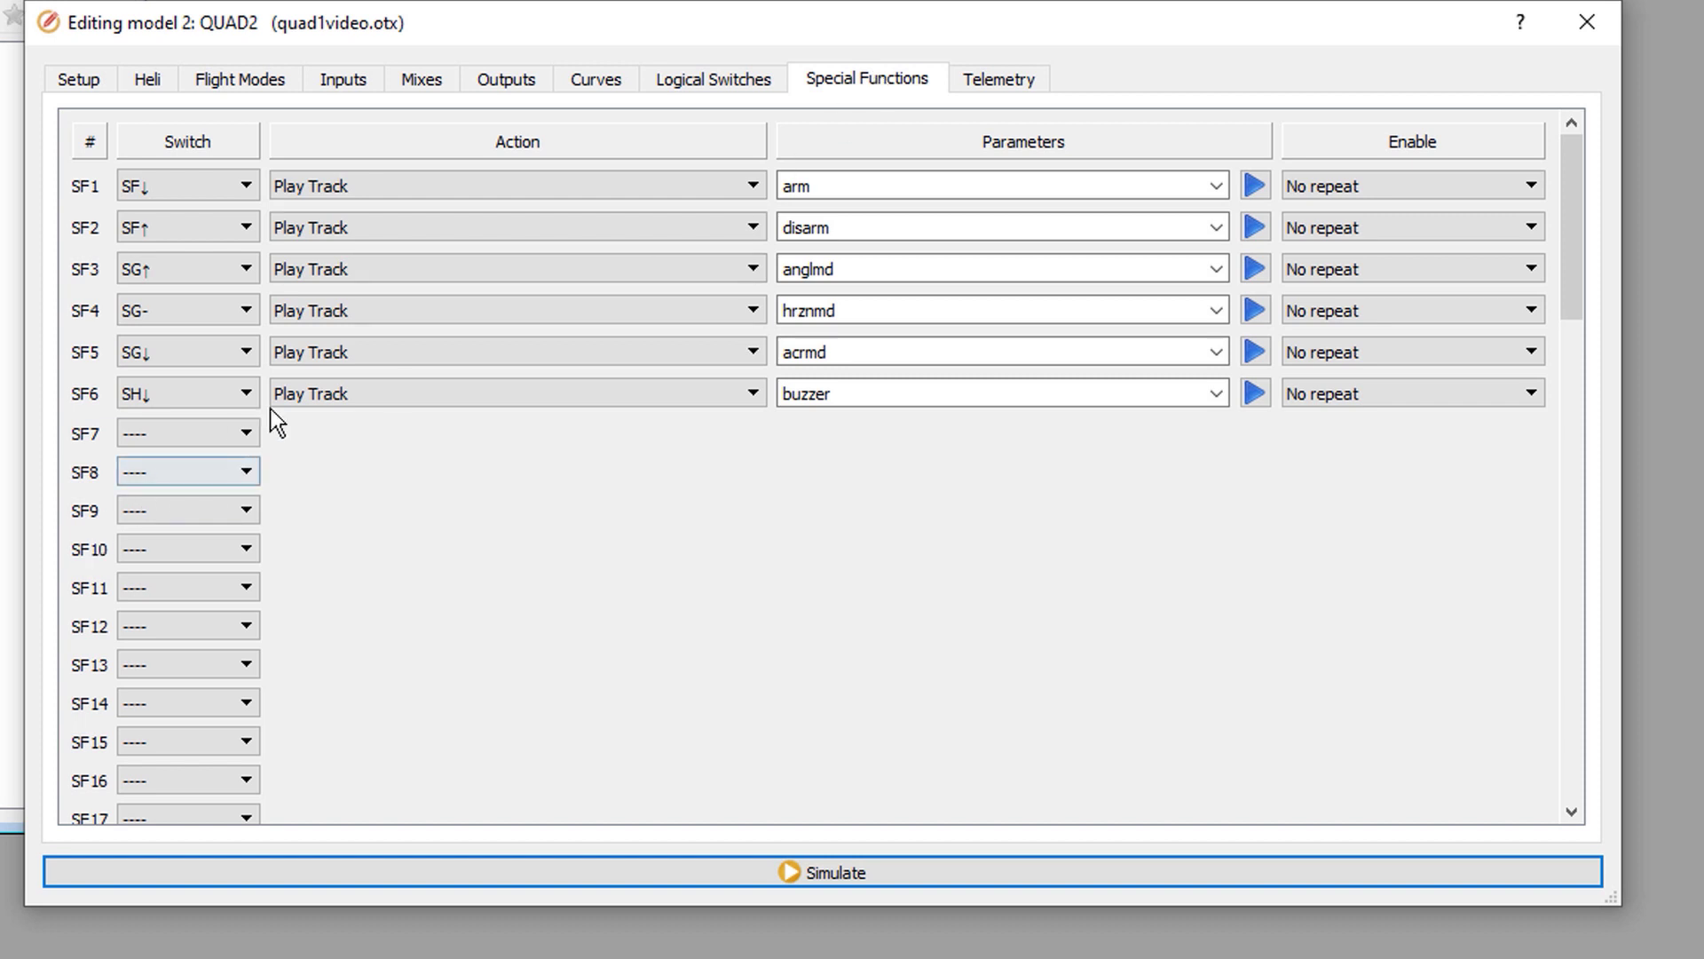
{"action": "left_click", "coordinate": [243, 431]}
{"action": "scroll", "coordinate": [228, 536], "scroll_direction": "down", "scroll_amount": 15}
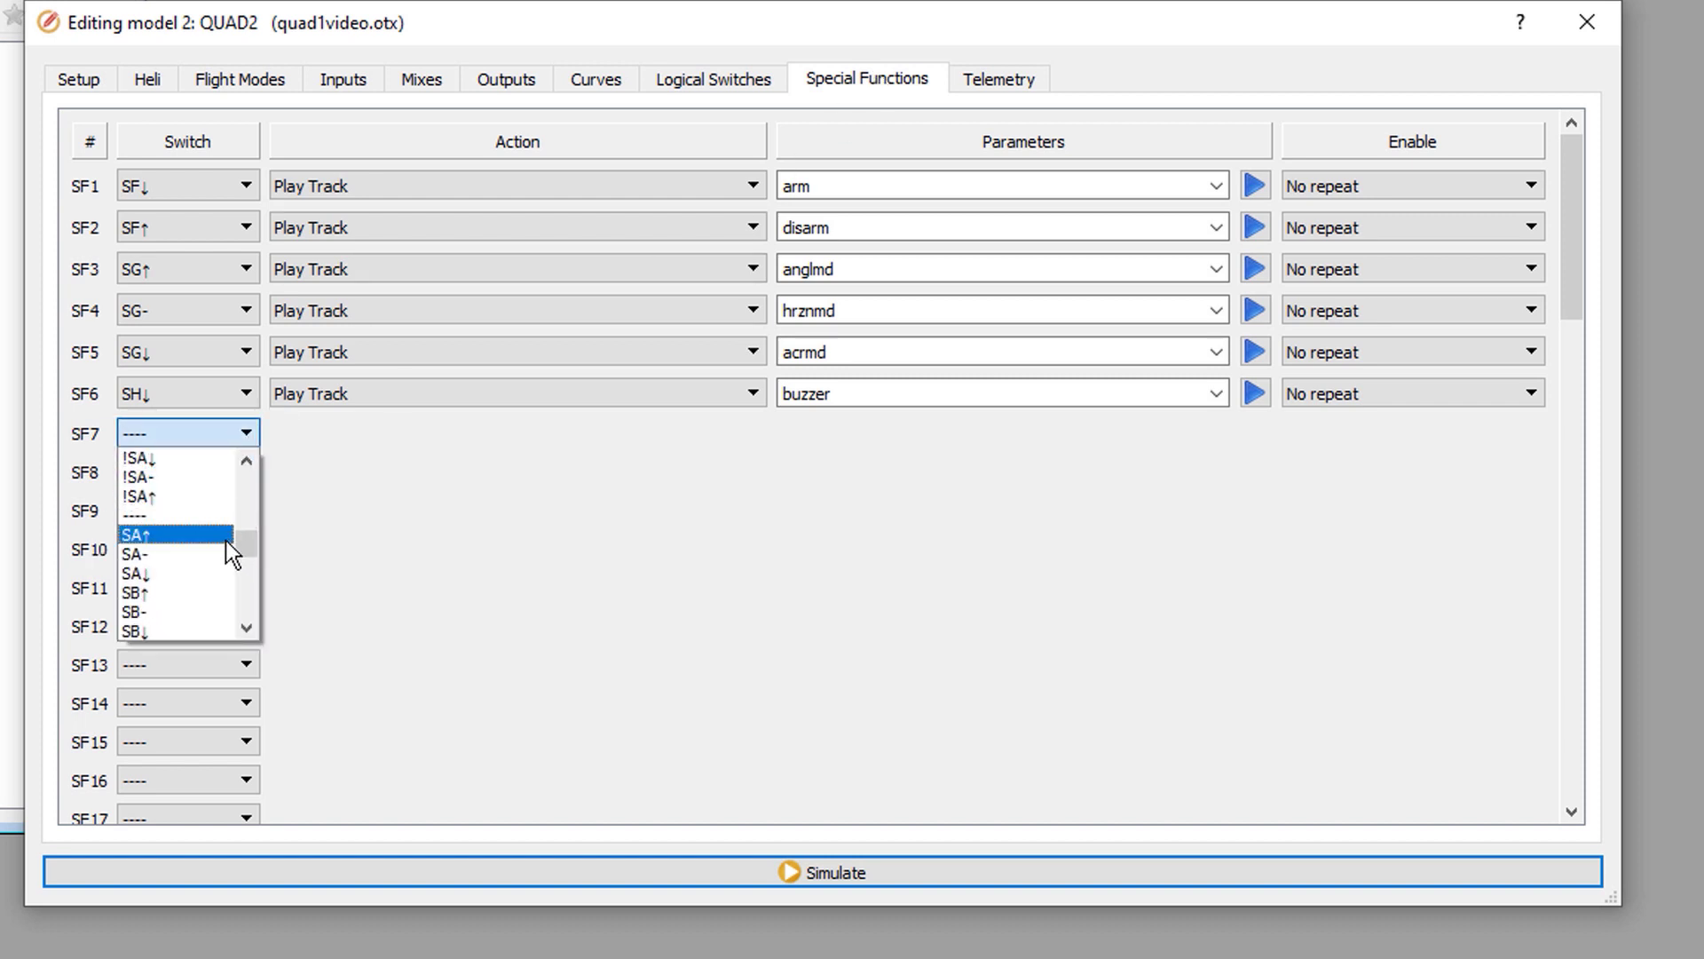
{"action": "left_click", "coordinate": [168, 476]}
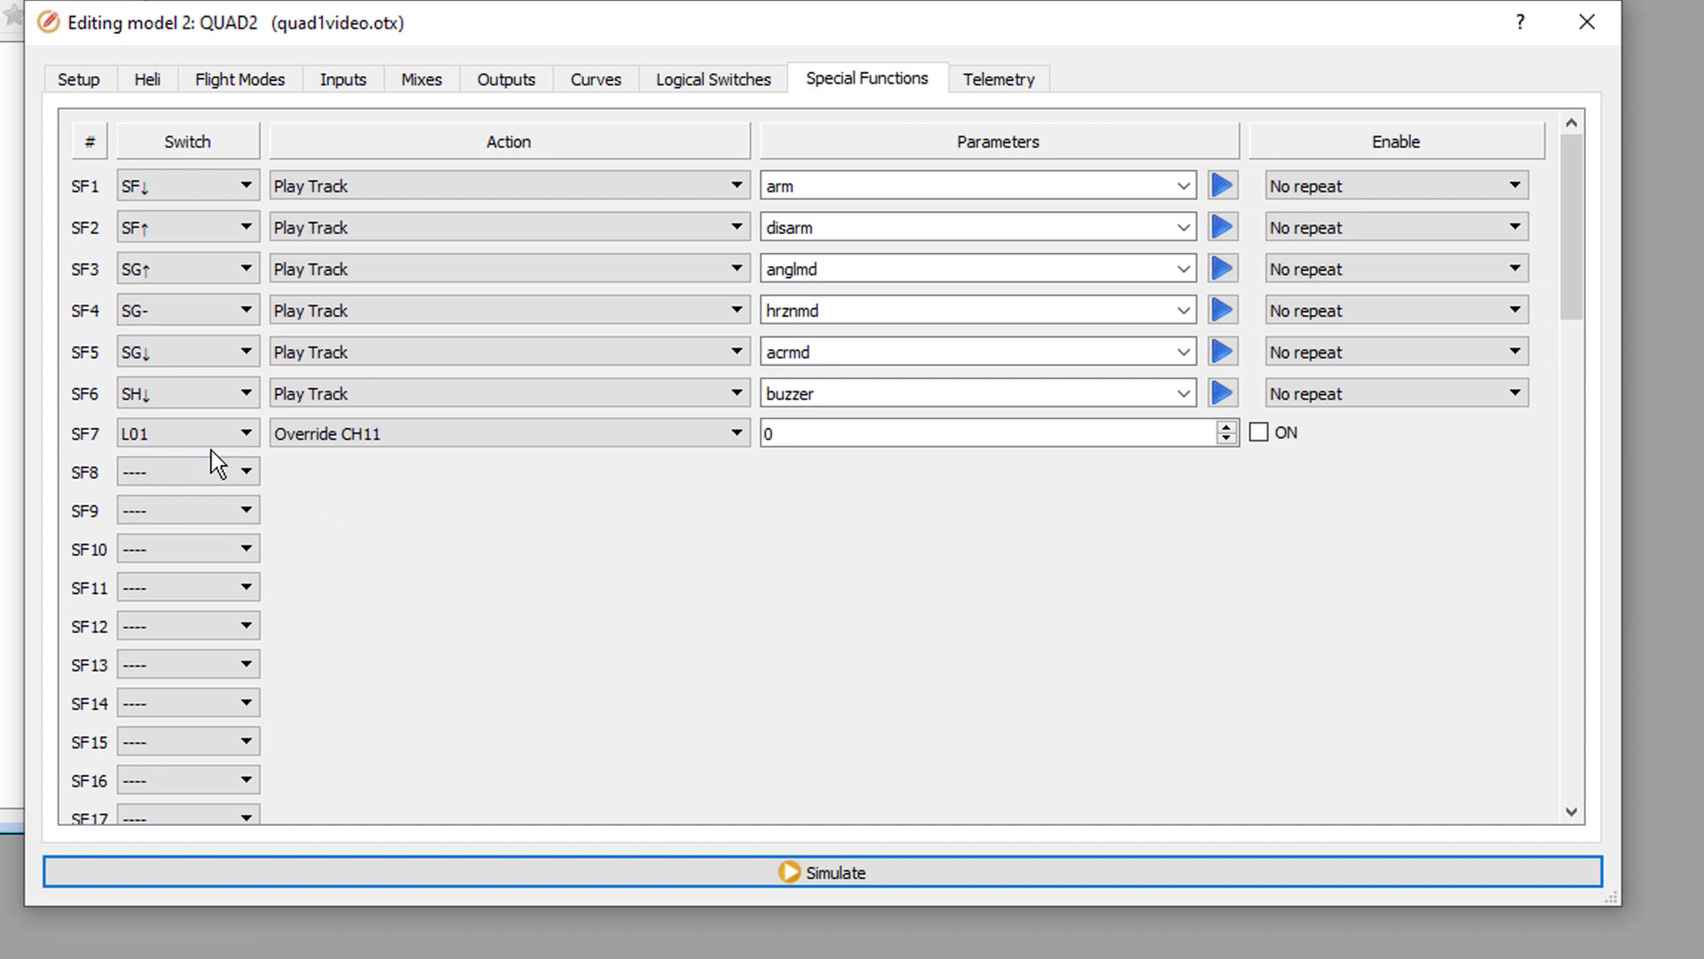
Step: Check the CH11 mix and set the override value of special function SF7 to 100
{"action": "left_click", "coordinate": [425, 80]}
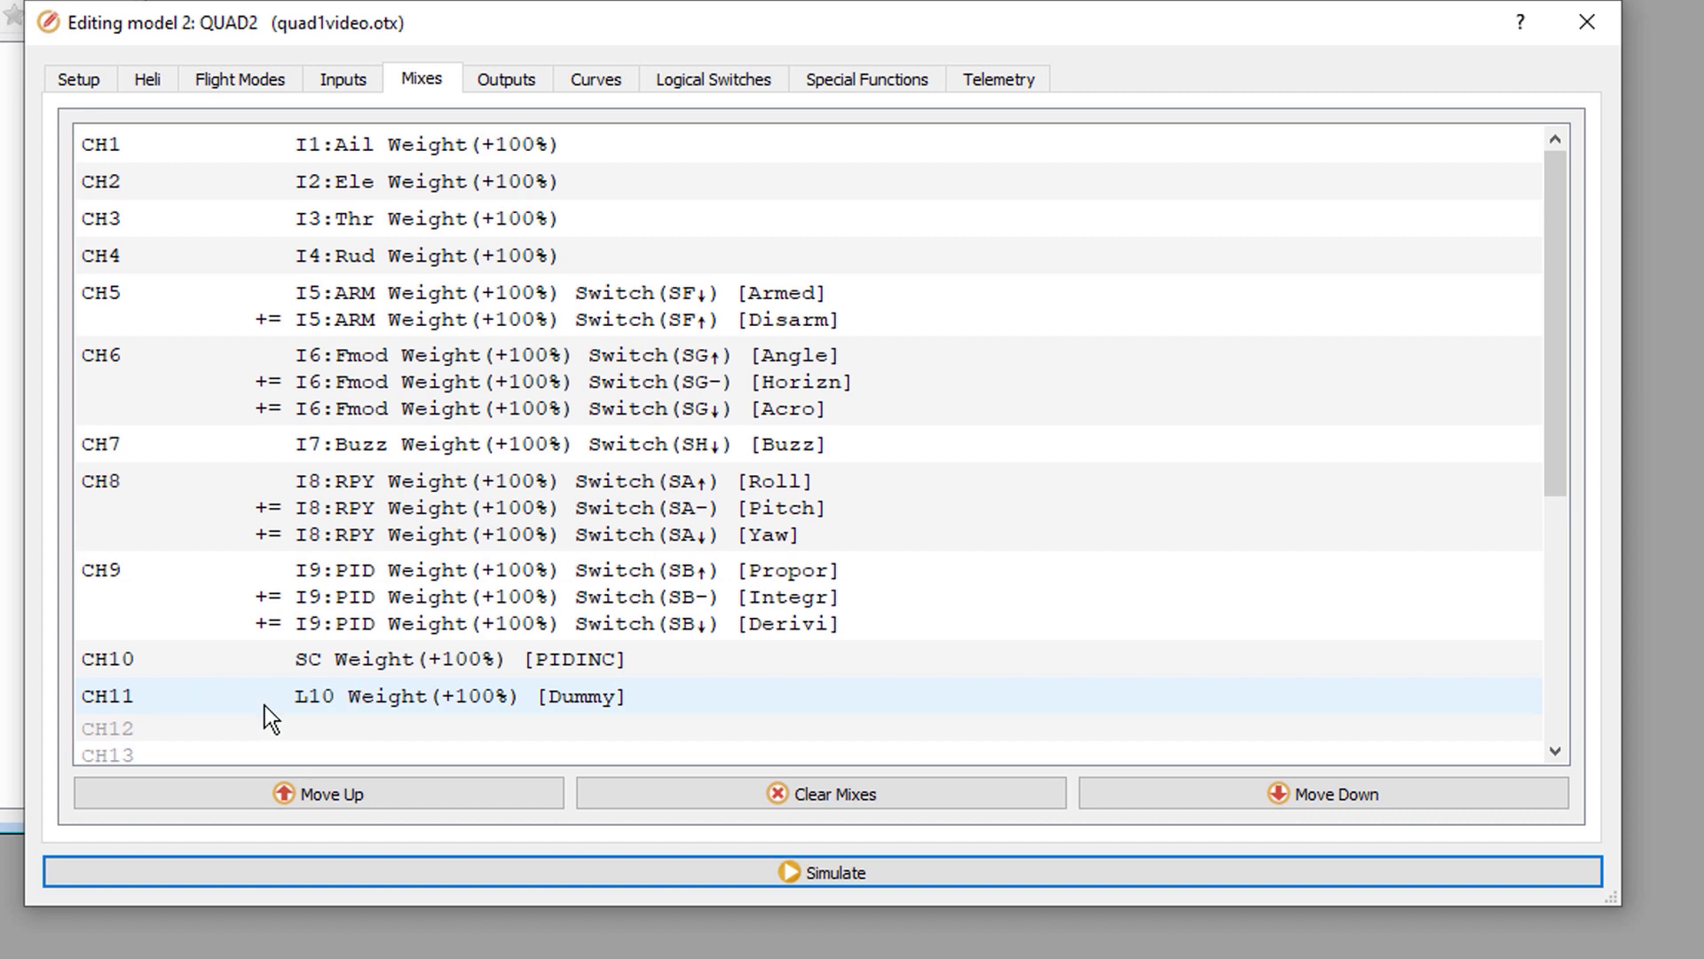
{"action": "left_click", "coordinate": [856, 78]}
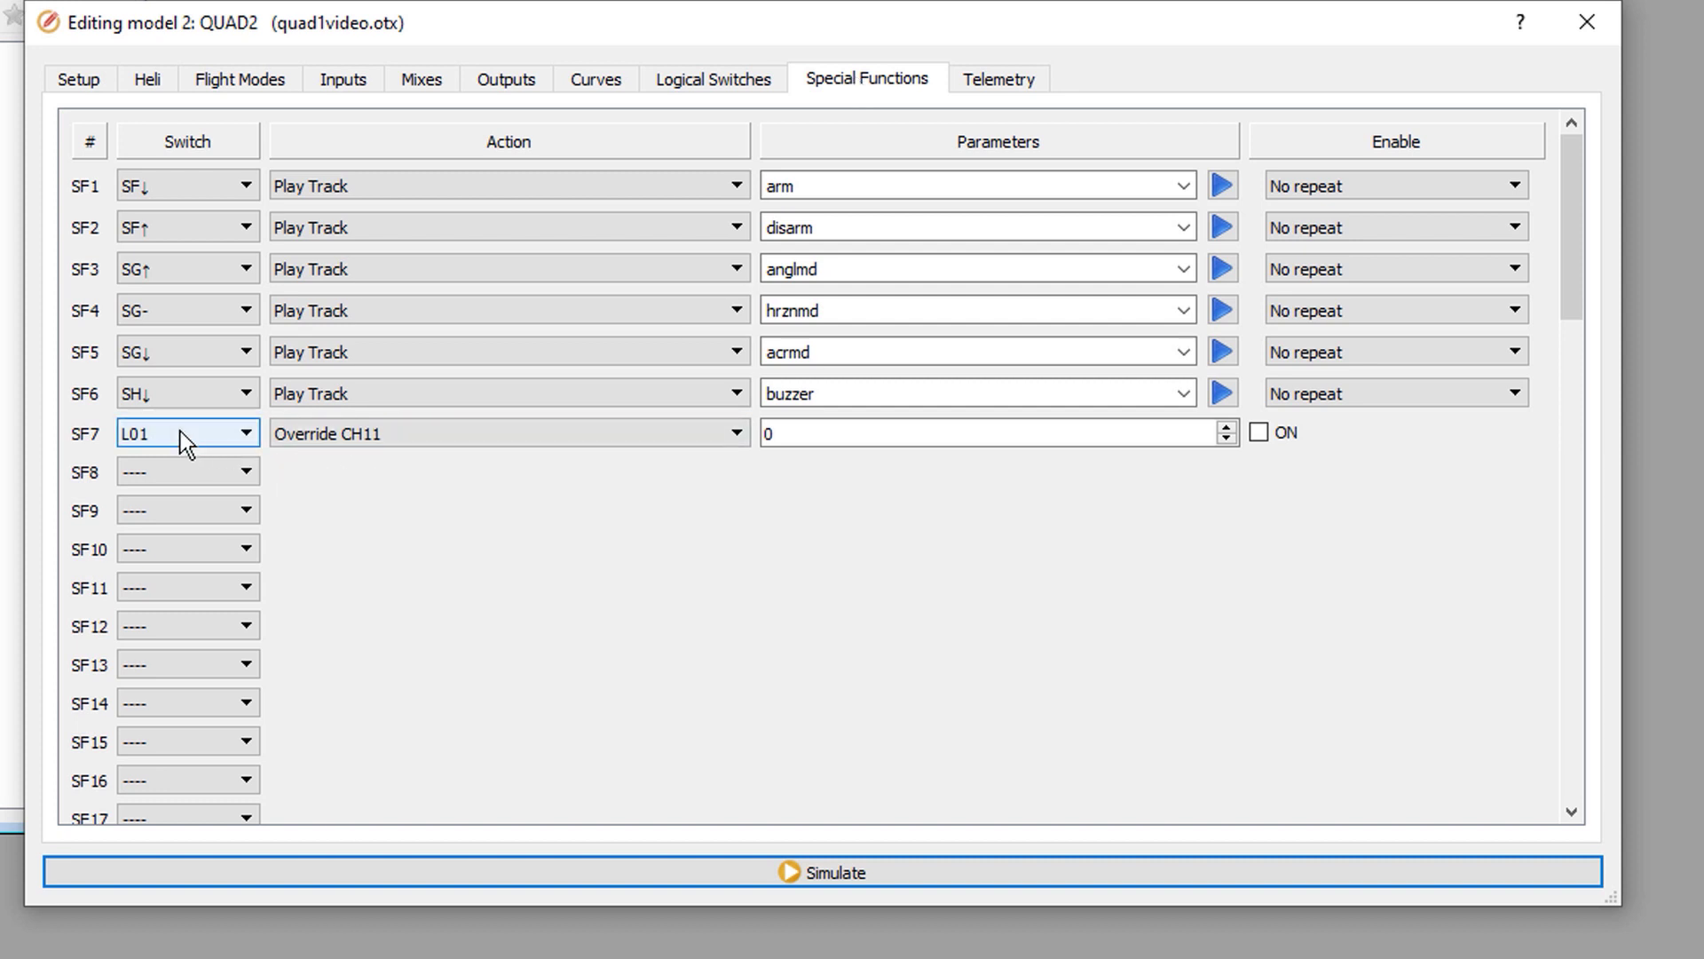
{"action": "scroll", "coordinate": [683, 435], "scroll_direction": "up", "scroll_amount": 2}
{"action": "left_click", "coordinate": [683, 435]}
{"action": "left_click", "coordinate": [538, 593]}
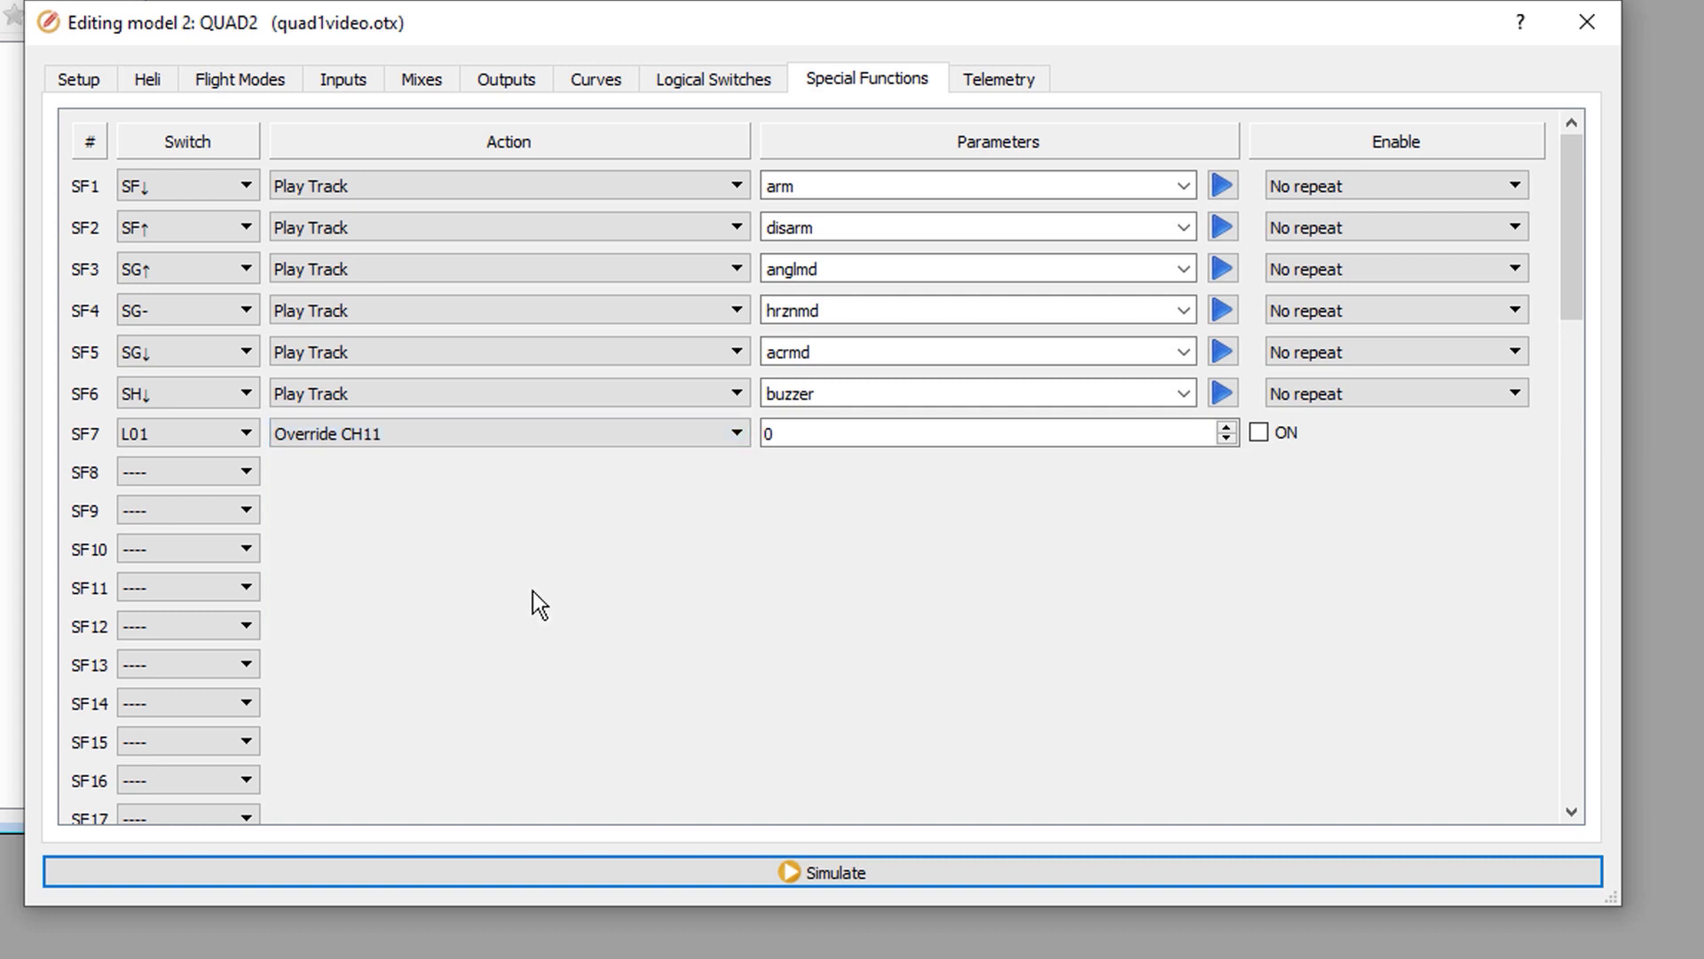
{"action": "double_click", "coordinate": [894, 434]}
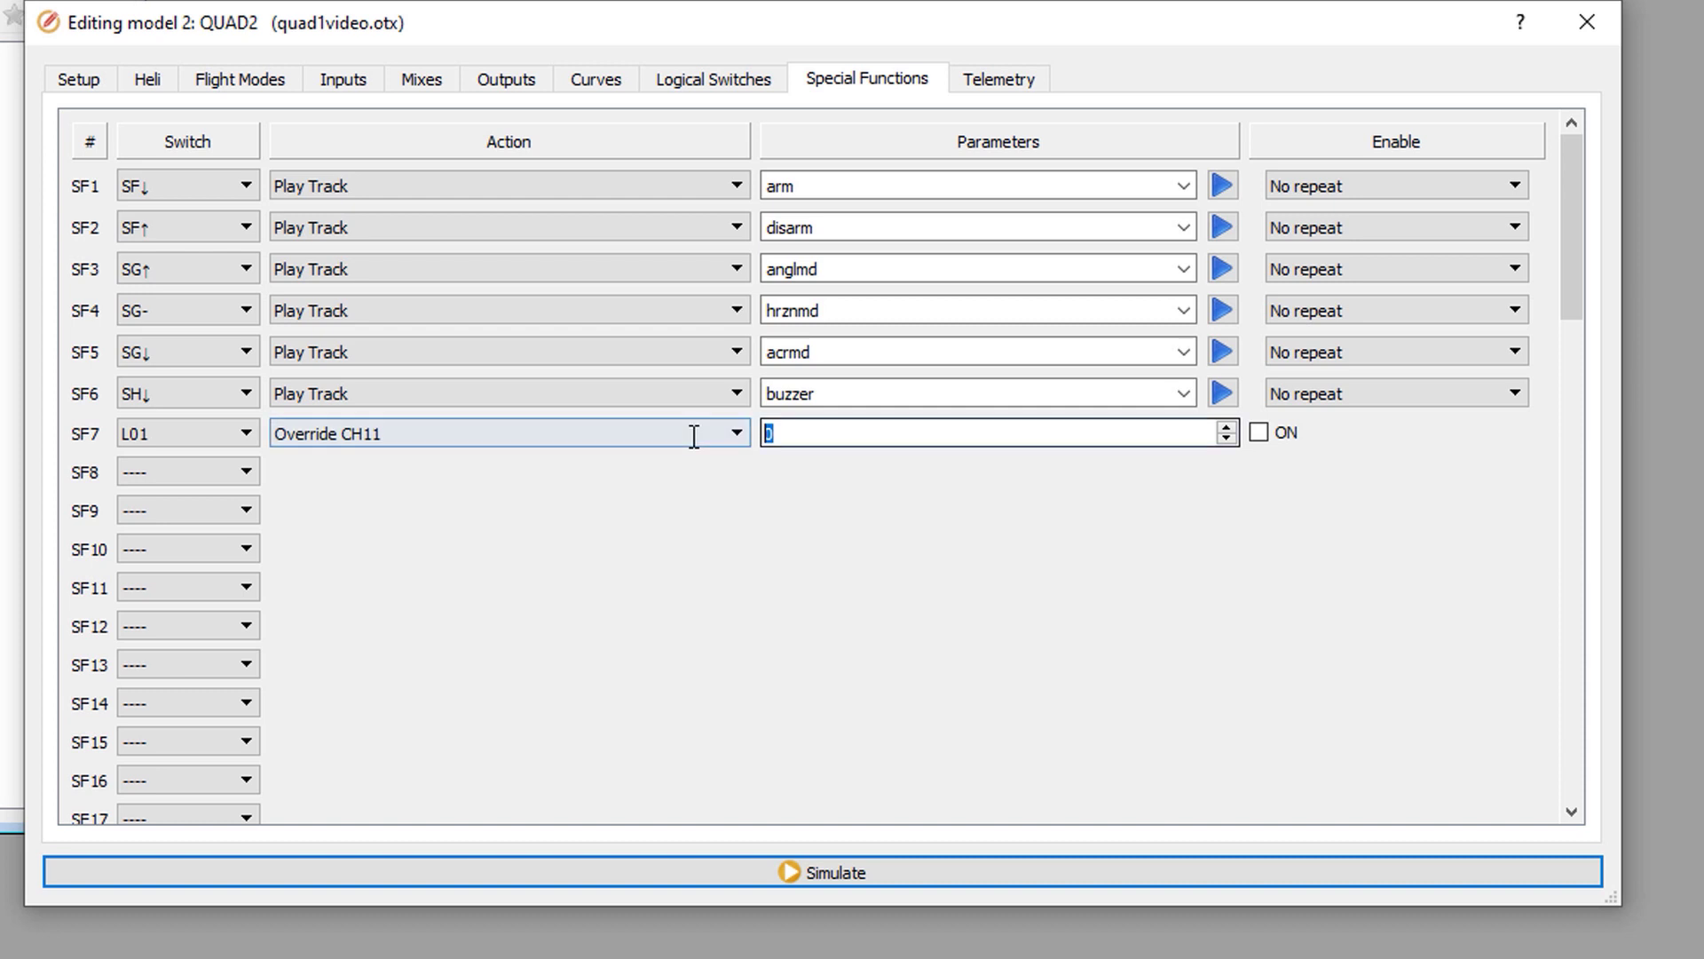
{"action": "type", "text": "100"}
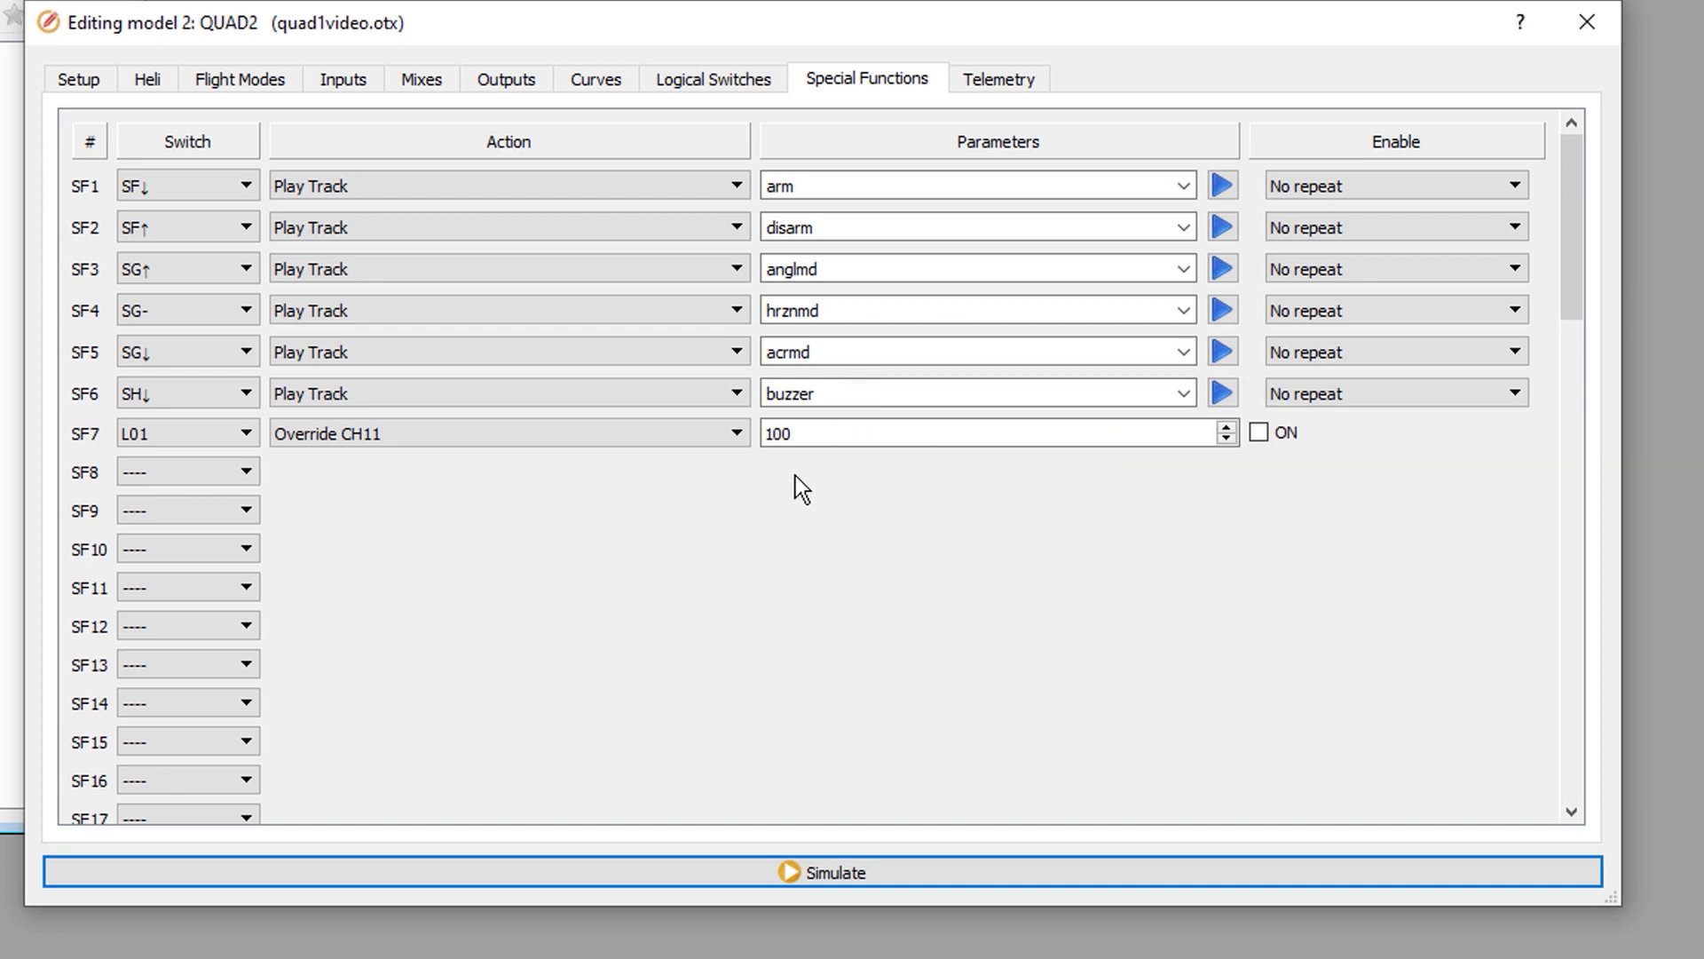
Step: Copy special function SF7 into the rows SF8 through SF14
{"action": "right_click", "coordinate": [93, 430]}
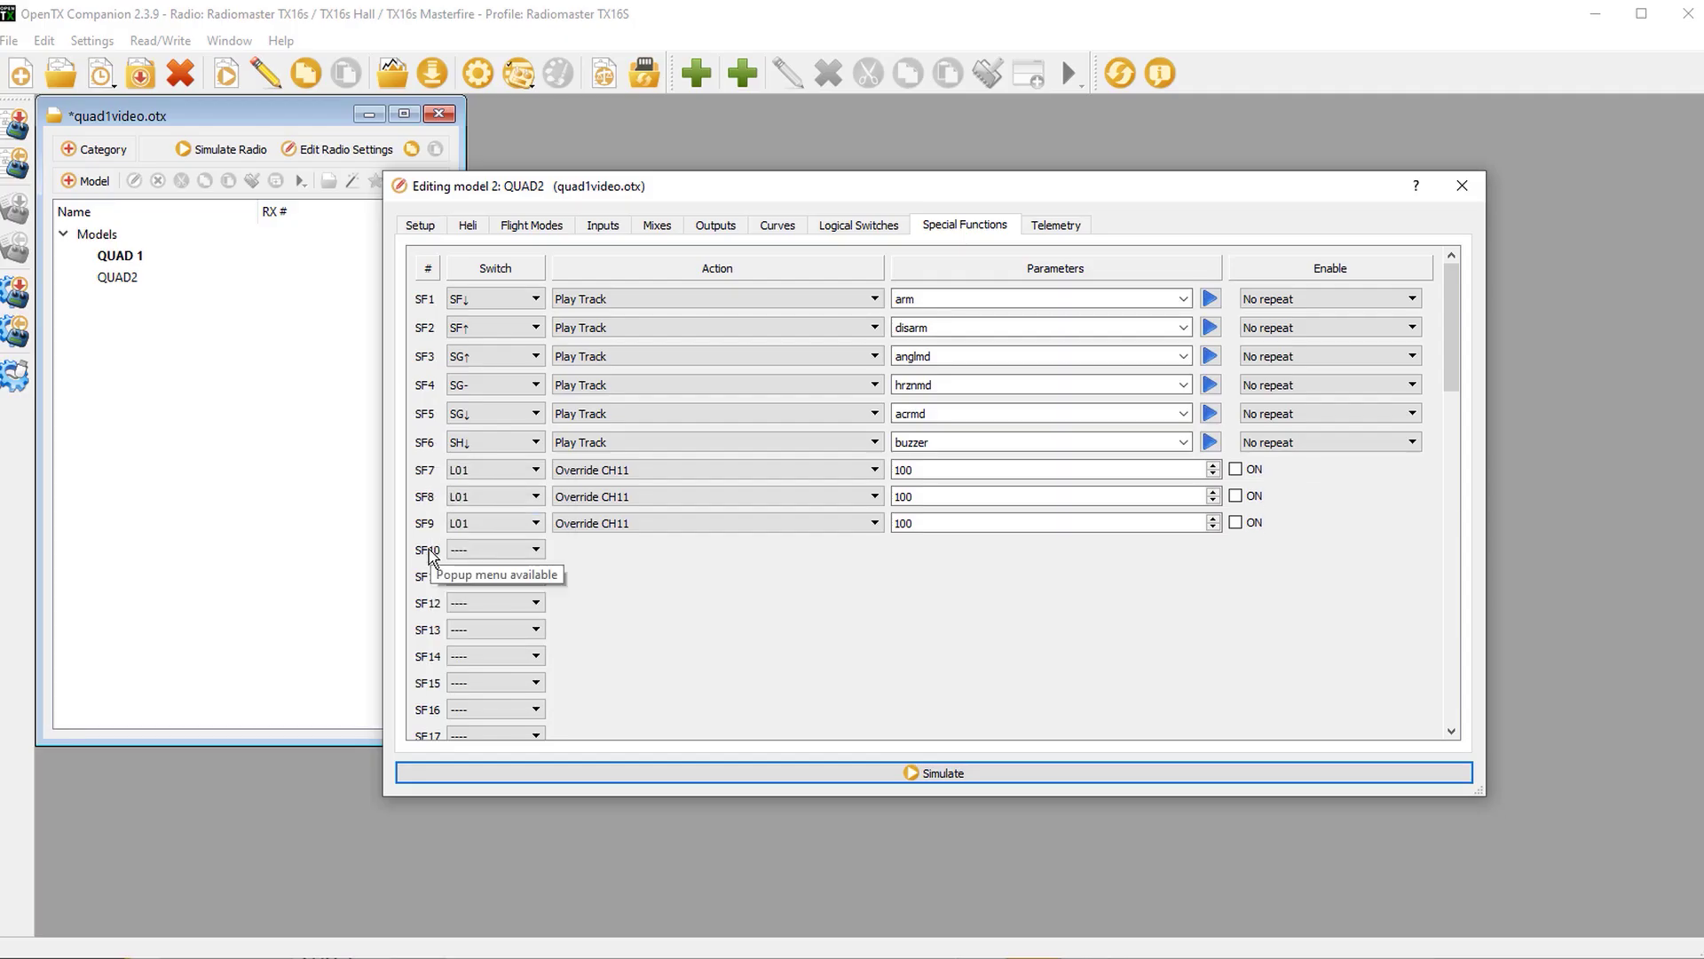
{"action": "right_click", "coordinate": [95, 590]}
{"action": "left_click", "coordinate": [481, 632]}
Step: Assign switches L02 through L08 to special functions SF8 through SF14, and define SF15 as Override CH11 triggered by L09
{"action": "left_click", "coordinate": [536, 496]}
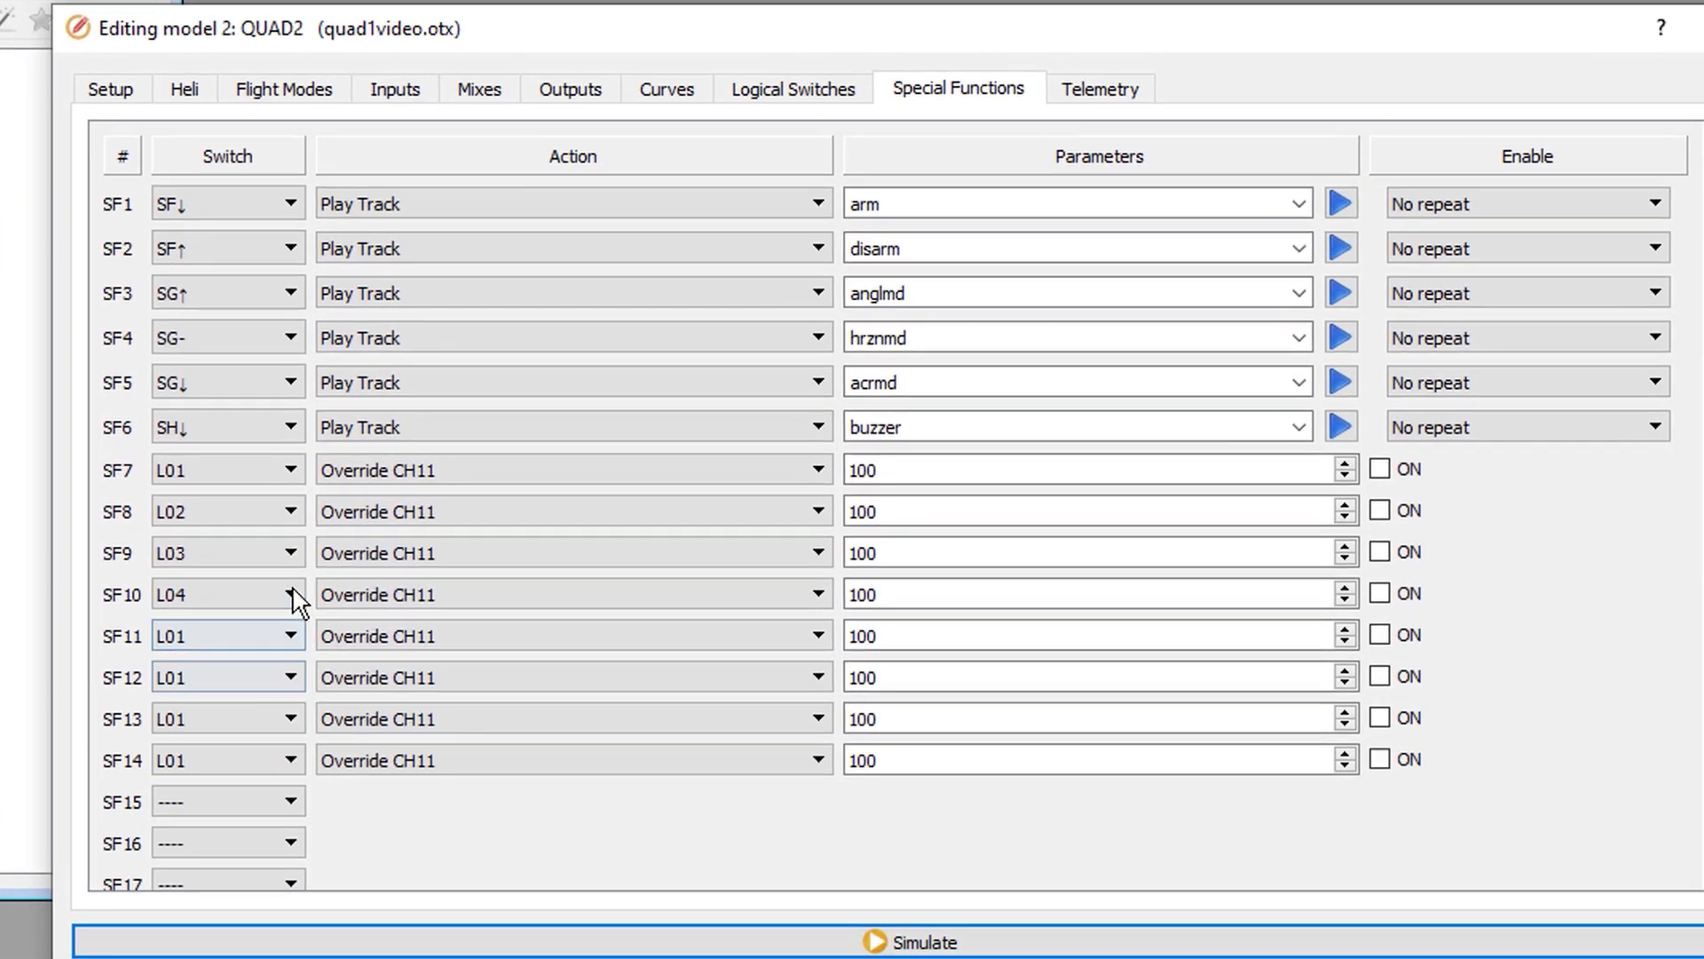
{"action": "left_click", "coordinate": [536, 602]}
{"action": "left_click", "coordinate": [165, 892]}
{"action": "left_click", "coordinate": [285, 721]}
{"action": "key", "text": "Down"}
{"action": "key", "text": "Down"}
{"action": "key", "text": "Down"}
{"action": "key", "text": "Down"}
{"action": "key", "text": "Down"}
{"action": "key", "text": "Down"}
{"action": "key", "text": "Return"}
{"action": "left_click", "coordinate": [285, 763]}
{"action": "left_click", "coordinate": [164, 888]}
{"action": "left_click", "coordinate": [285, 803]}
{"action": "left_click", "coordinate": [231, 950]}
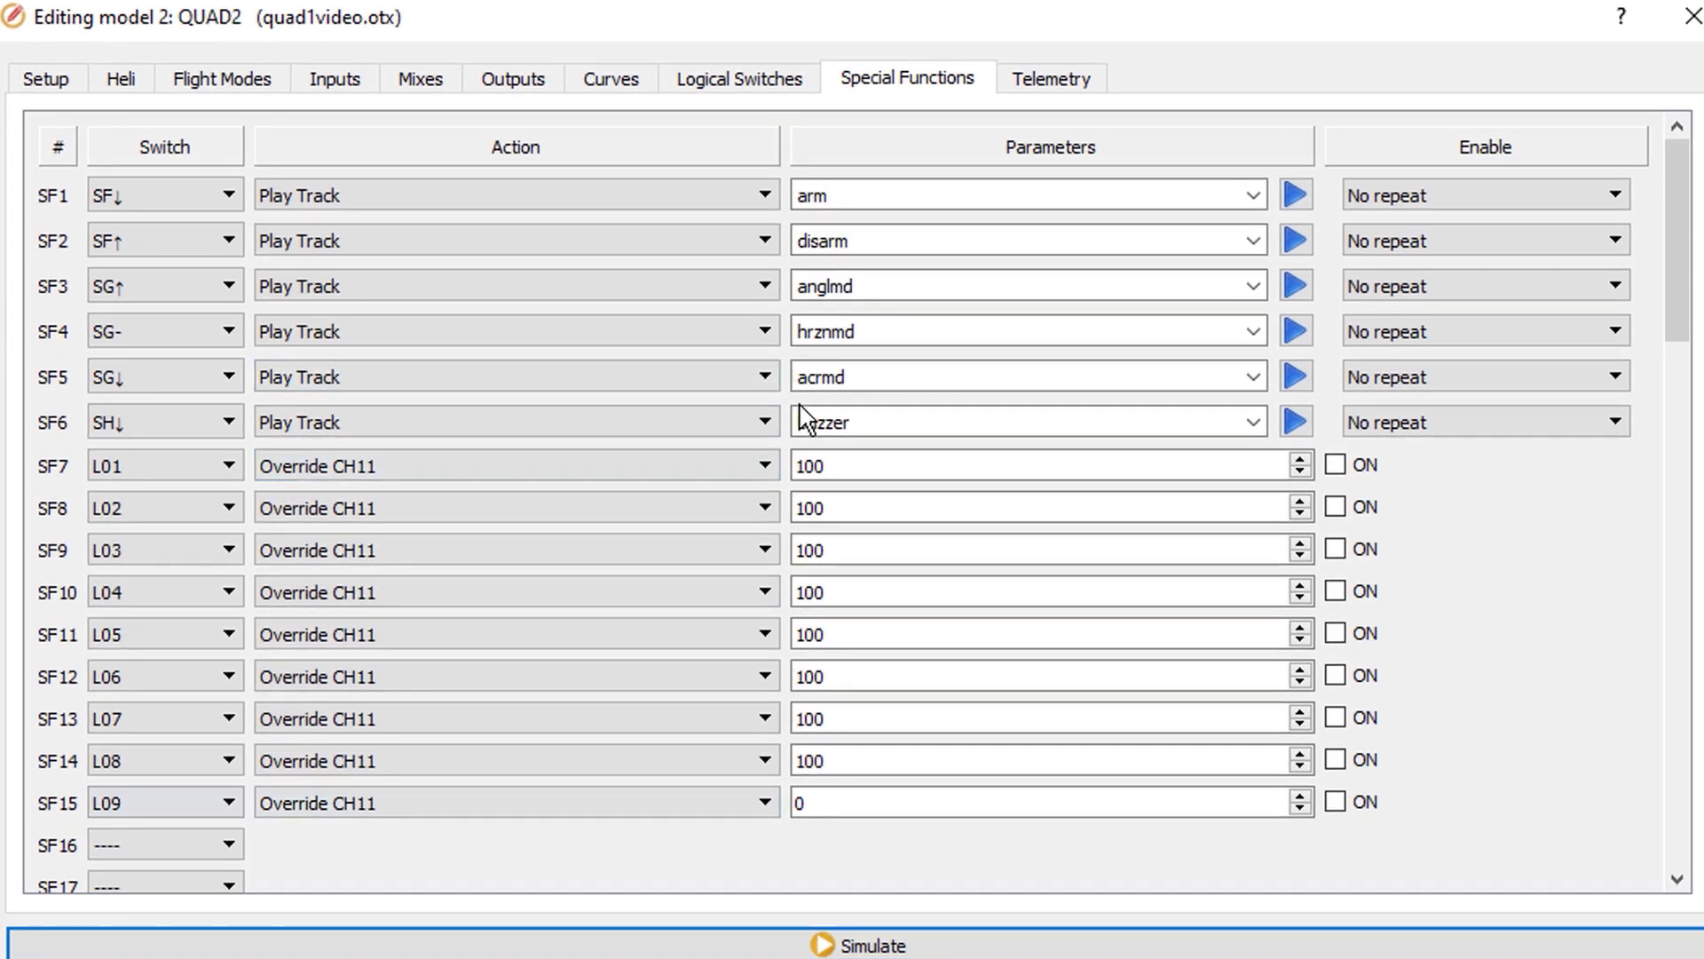
Step: Set the CH11 override values of SF7, SF8, SF9 and SF10 to -100, -75, -50 and -25
{"action": "double_click", "coordinate": [845, 465]}
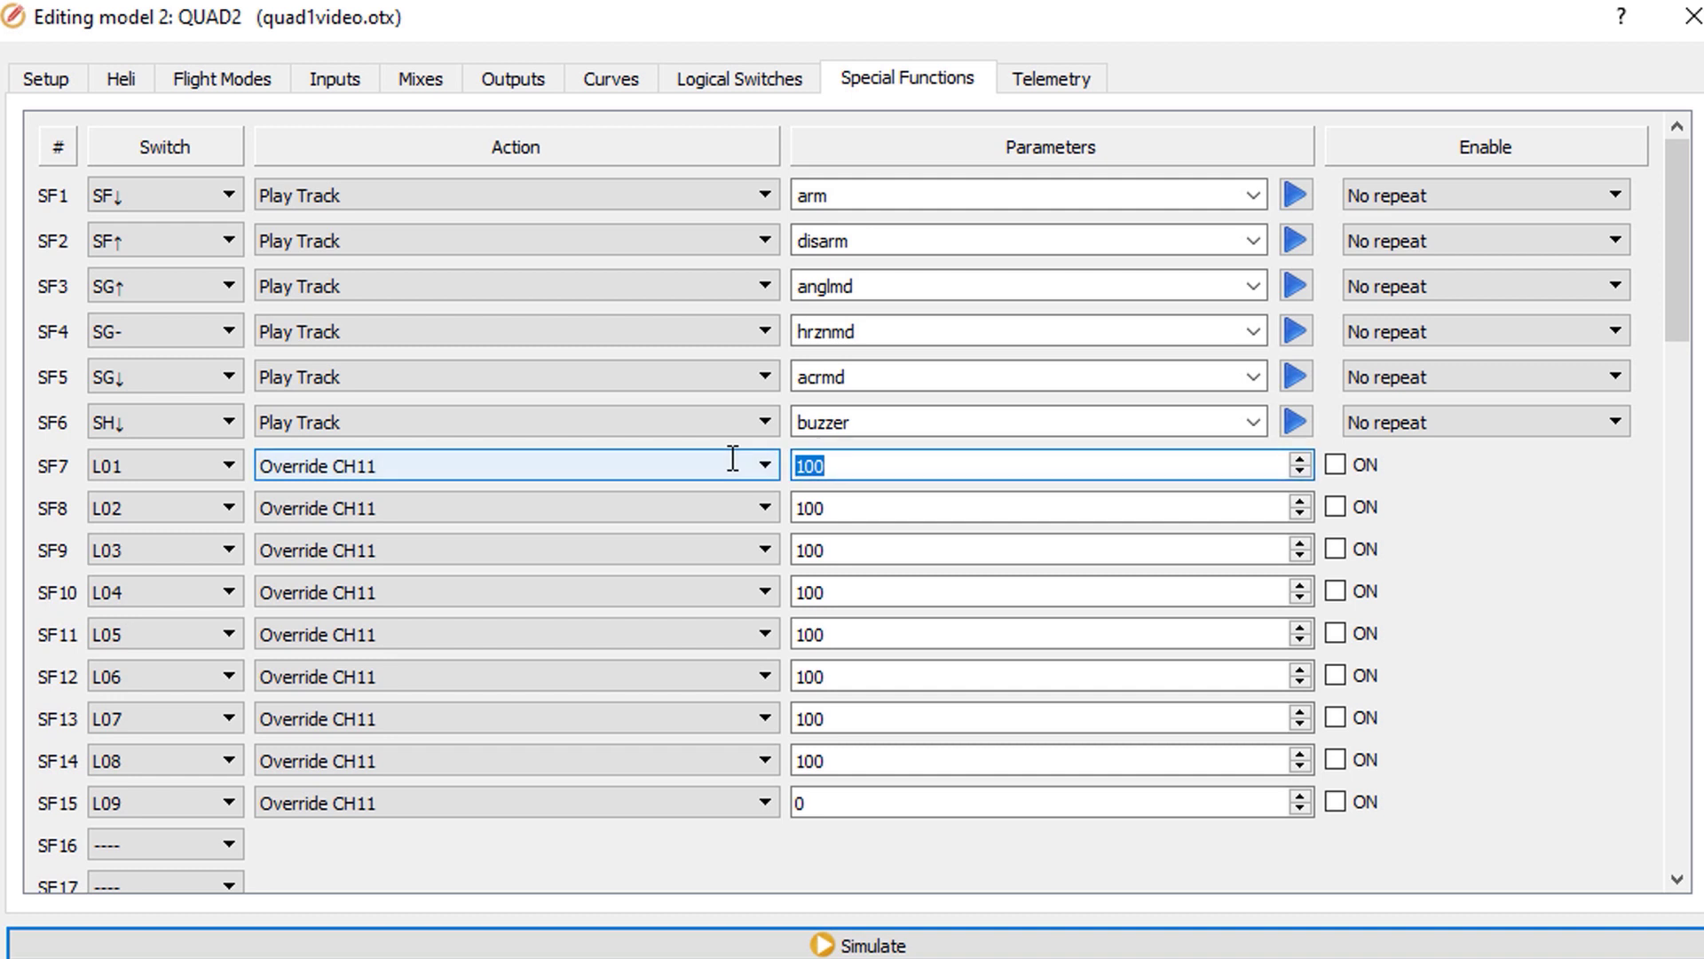
{"action": "type", "text": "-100"}
{"action": "double_click", "coordinate": [857, 508]}
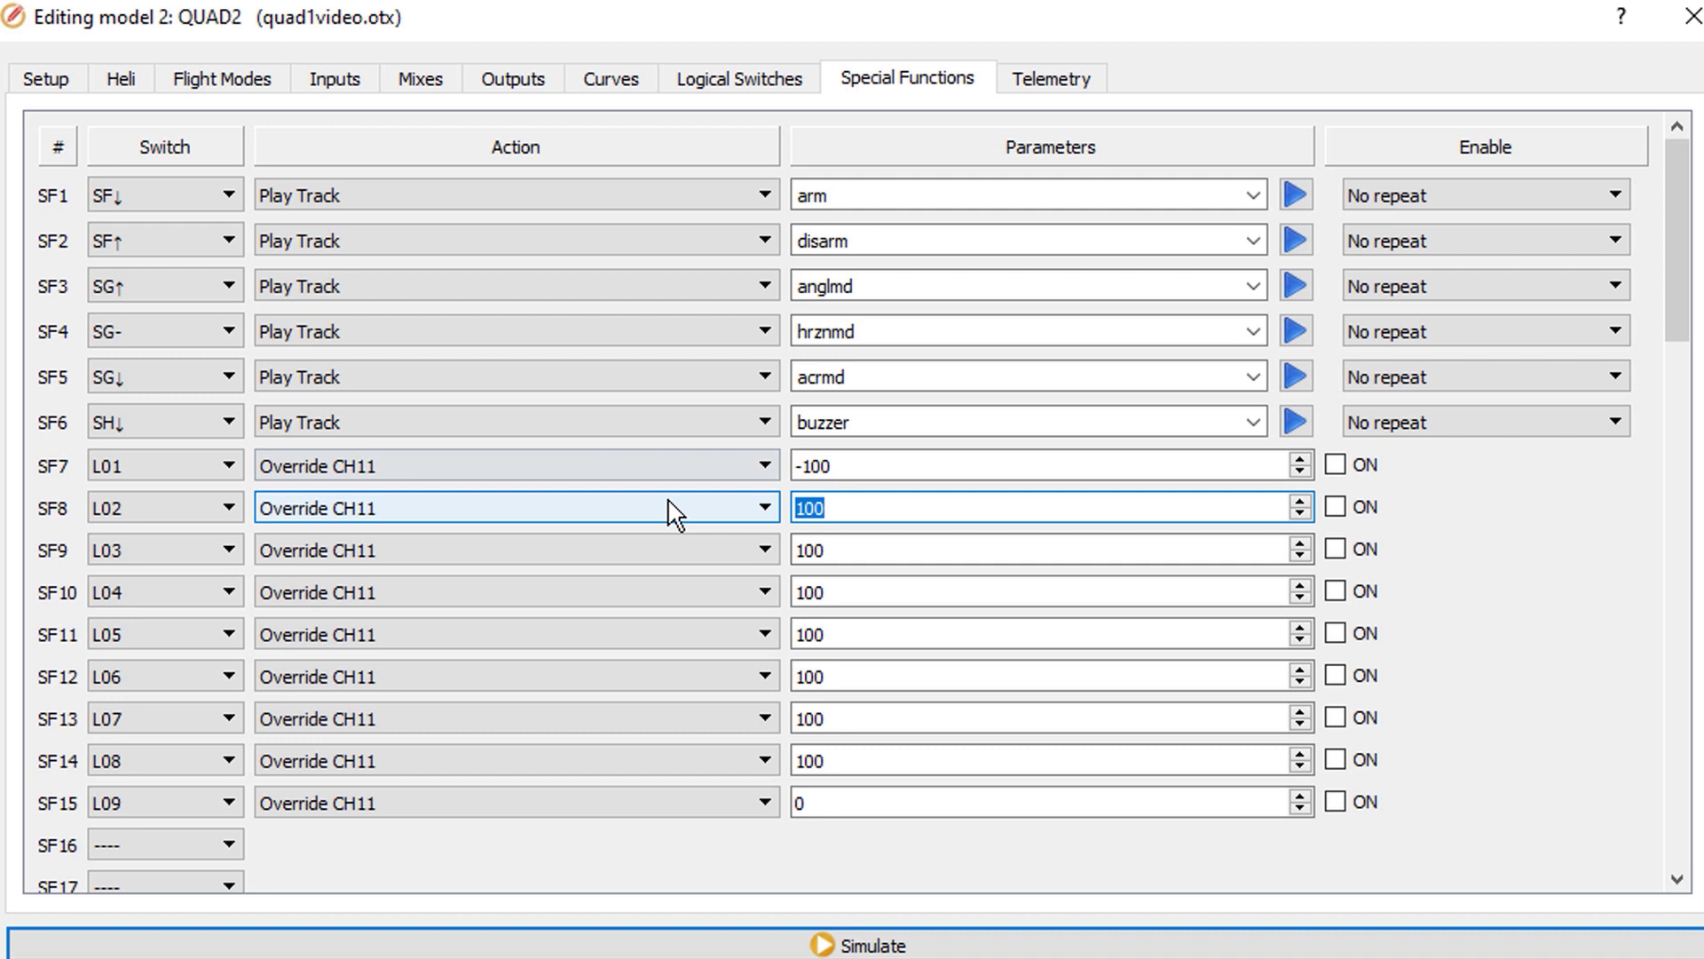
{"action": "type", "text": "-75"}
{"action": "double_click", "coordinate": [856, 551]}
{"action": "type", "text": "-50"}
{"action": "double_click", "coordinate": [856, 592]}
{"action": "type", "text": "-25"}
Step: Set the CH11 override values of SF11 through SF15 to 0, 25, 50, 75 and 100
{"action": "double_click", "coordinate": [856, 634]}
{"action": "type", "text": "0"}
{"action": "double_click", "coordinate": [855, 676]}
{"action": "type", "text": "25"}
{"action": "double_click", "coordinate": [856, 719]}
{"action": "type", "text": "50"}
{"action": "double_click", "coordinate": [856, 761]}
{"action": "type", "text": "75"}
{"action": "double_click", "coordinate": [855, 802]}
{"action": "type", "text": "100"}
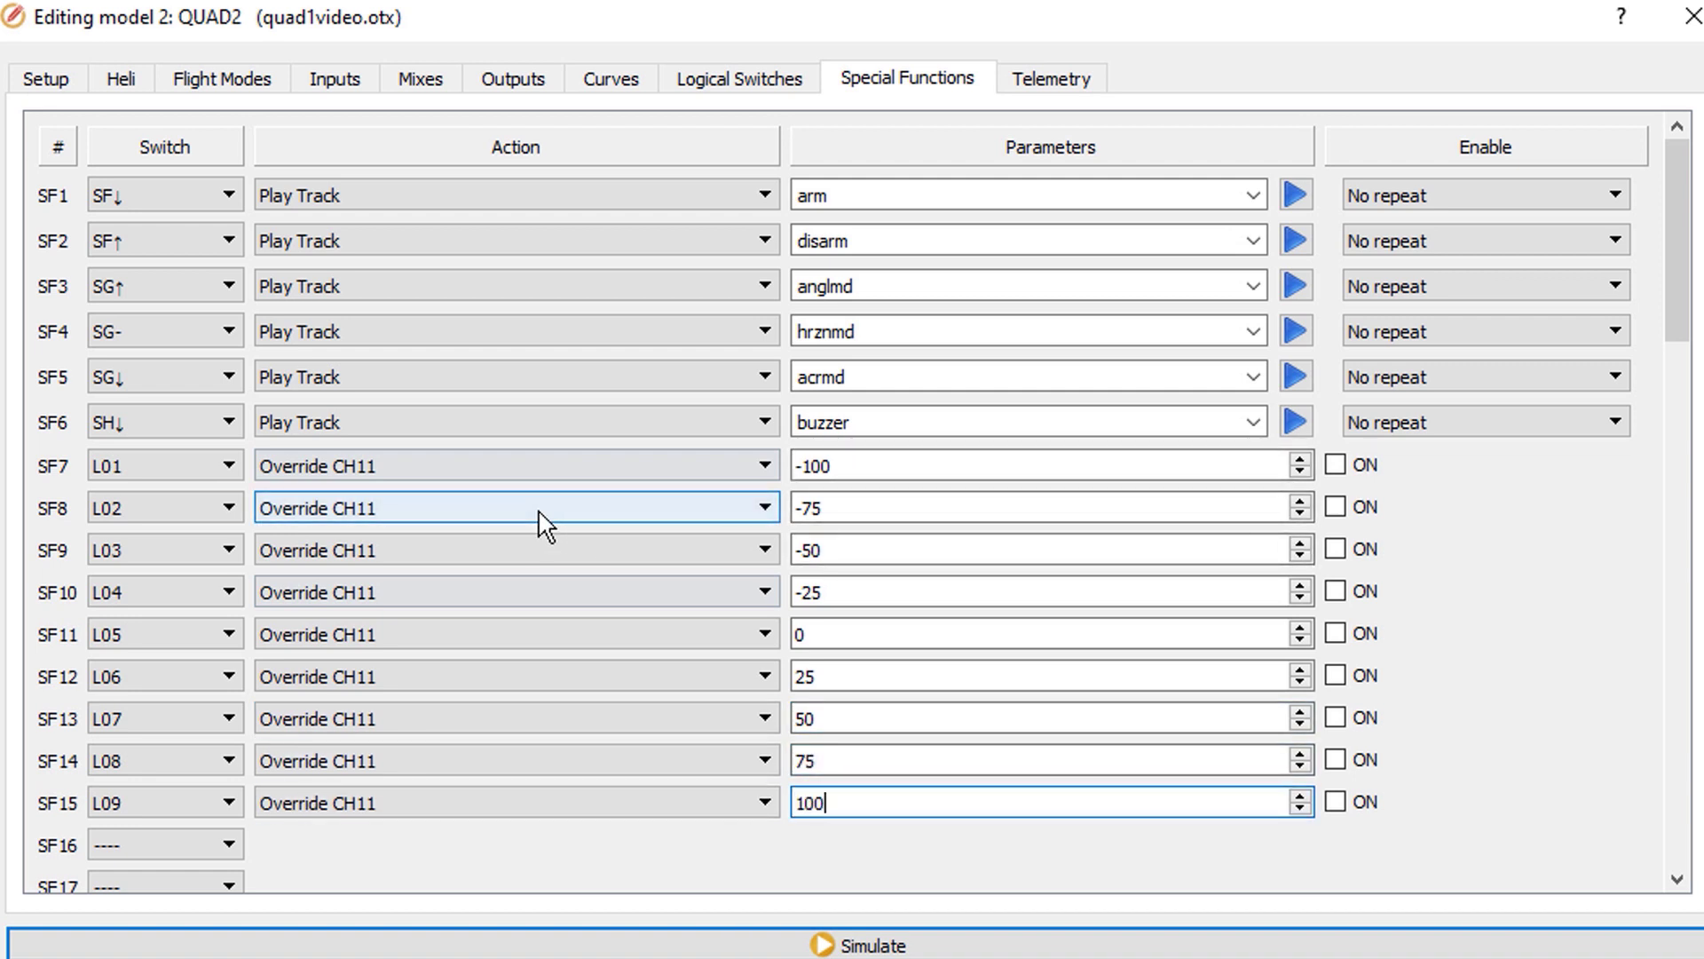
Step: Enable the CH11 override special functions SF7 through SF15
{"action": "left_click", "coordinate": [1335, 464]}
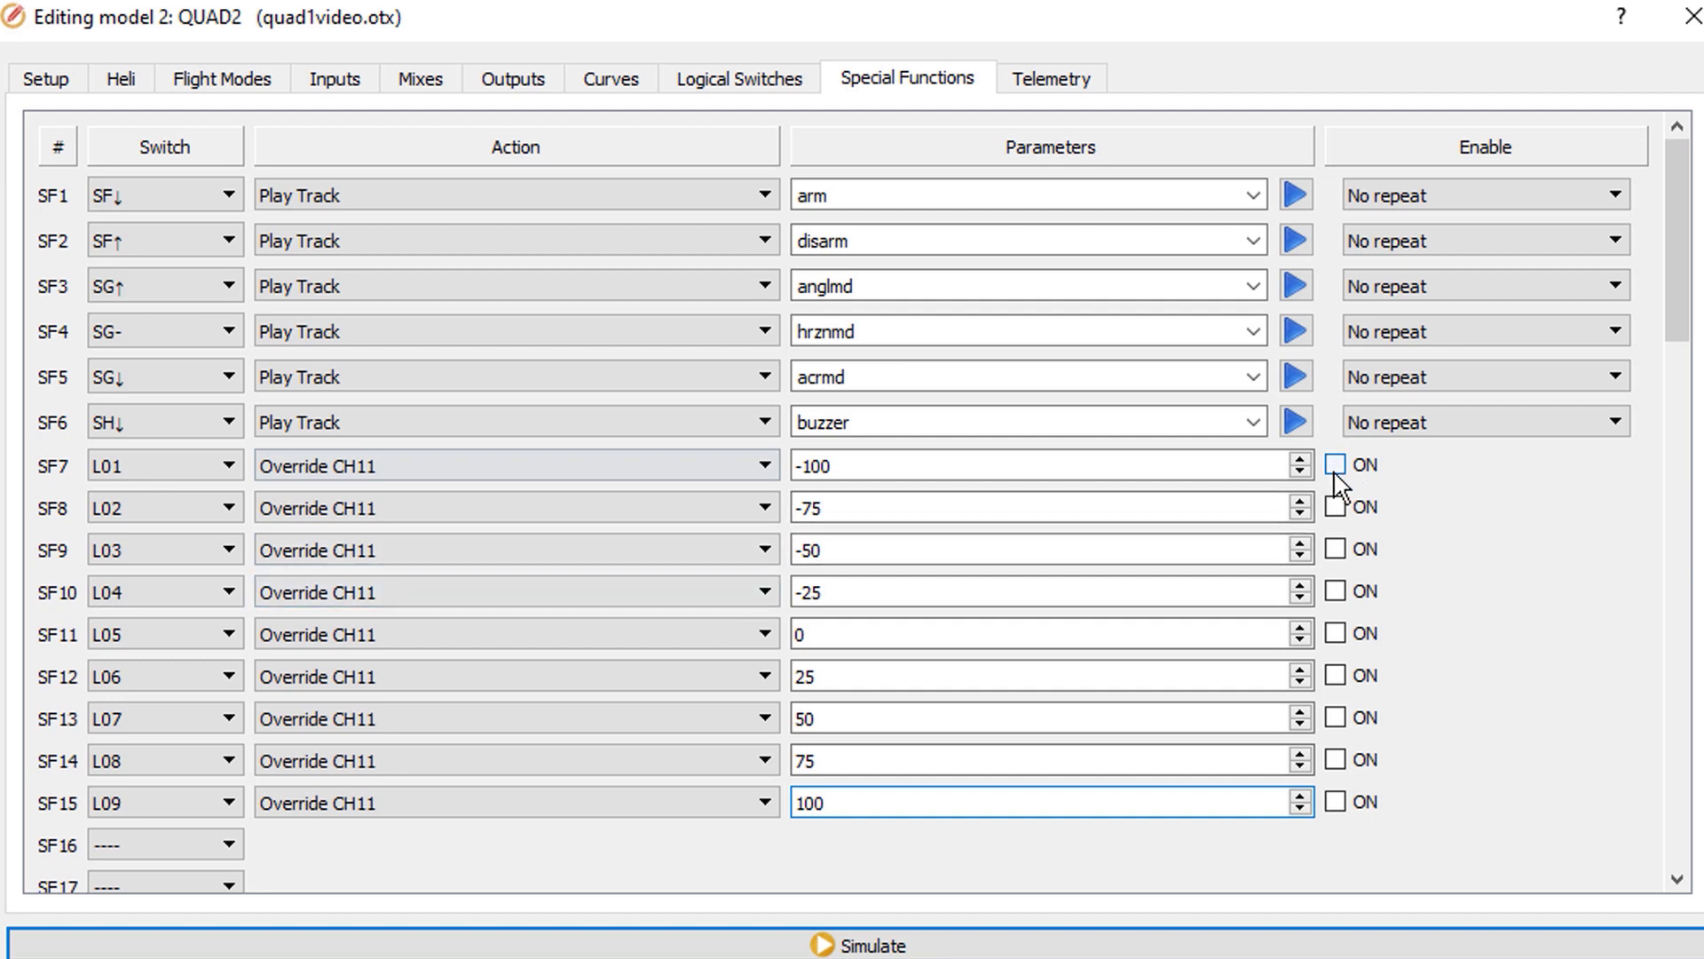
{"action": "left_click", "coordinate": [1336, 507]}
{"action": "left_click", "coordinate": [1335, 549]}
{"action": "left_click", "coordinate": [1335, 590]}
{"action": "left_click", "coordinate": [1335, 633]}
{"action": "left_click", "coordinate": [1335, 675]}
{"action": "left_click", "coordinate": [1335, 717]}
{"action": "left_click", "coordinate": [1335, 759]}
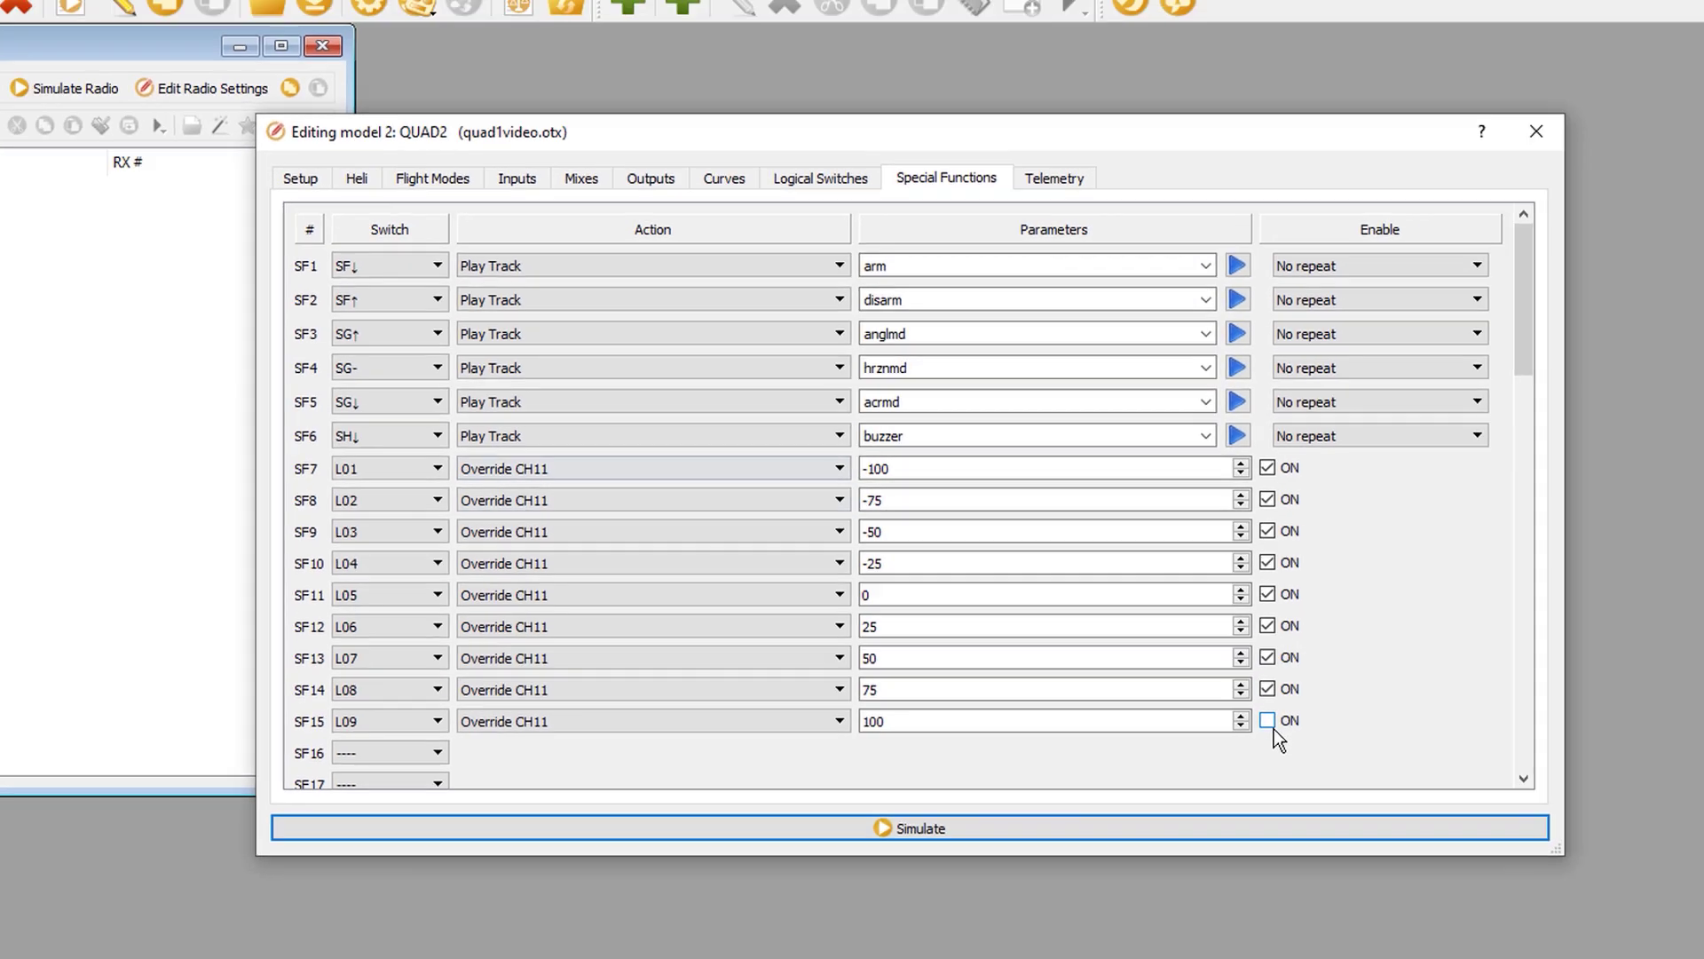
{"action": "left_click", "coordinate": [1335, 802]}
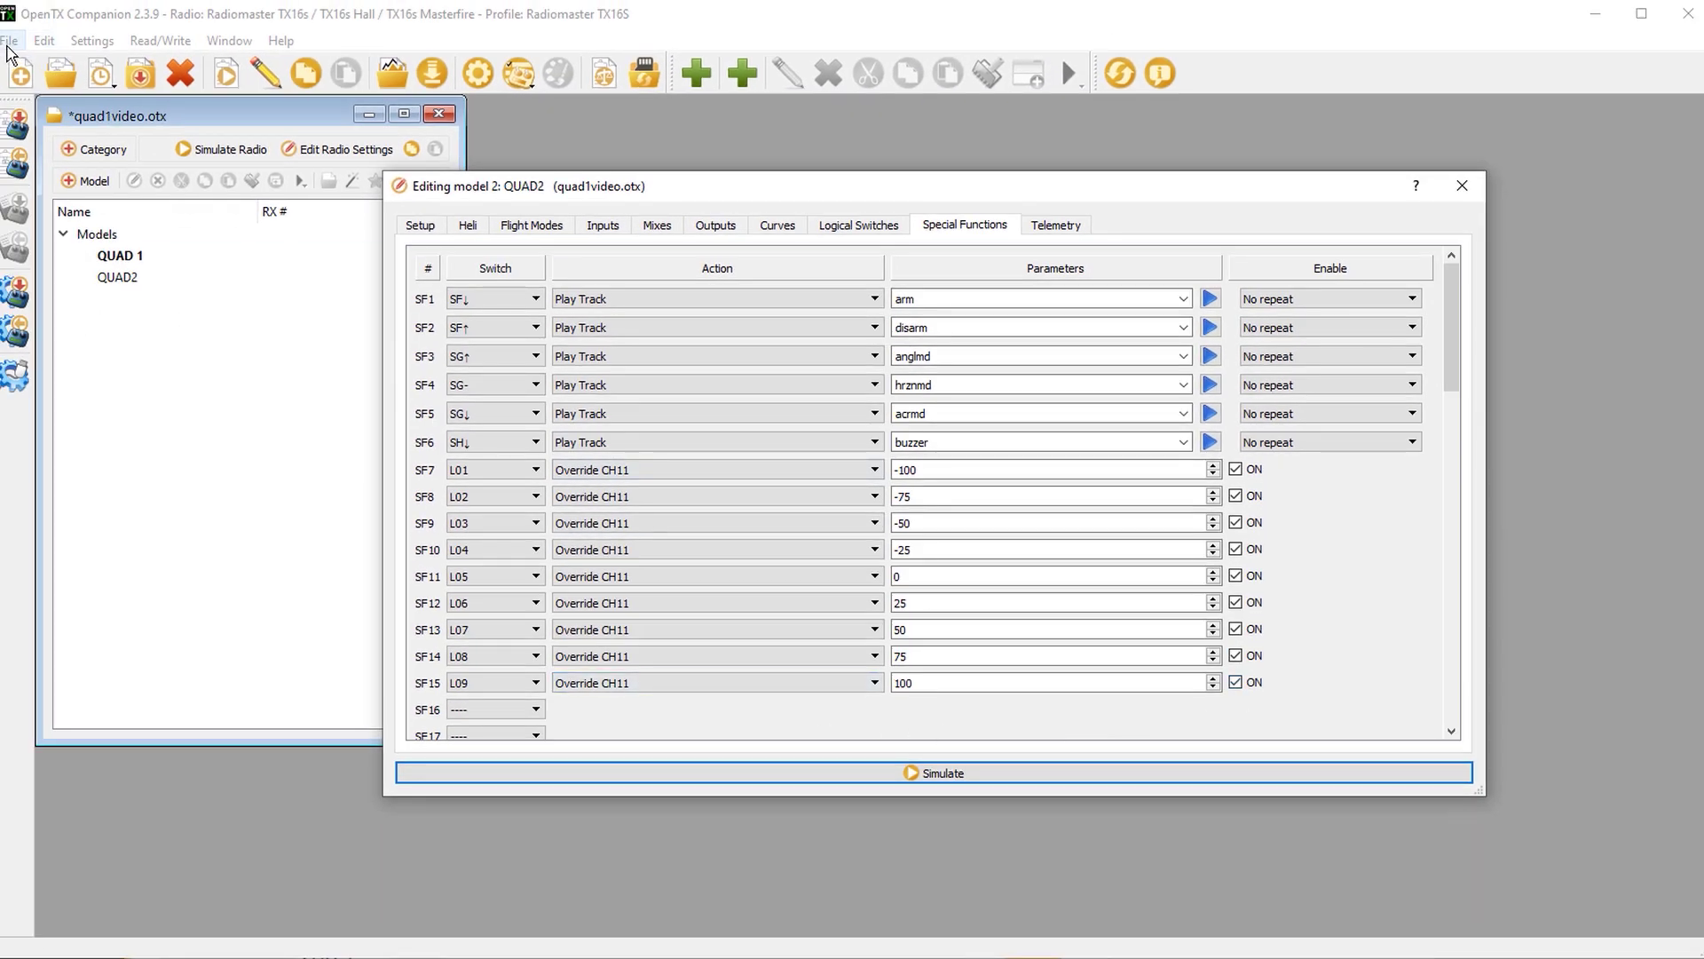
Step: Simulate QUAD2 and move switches SA and SB through their positions to check the CH11 override output
{"action": "key", "text": "Return"}
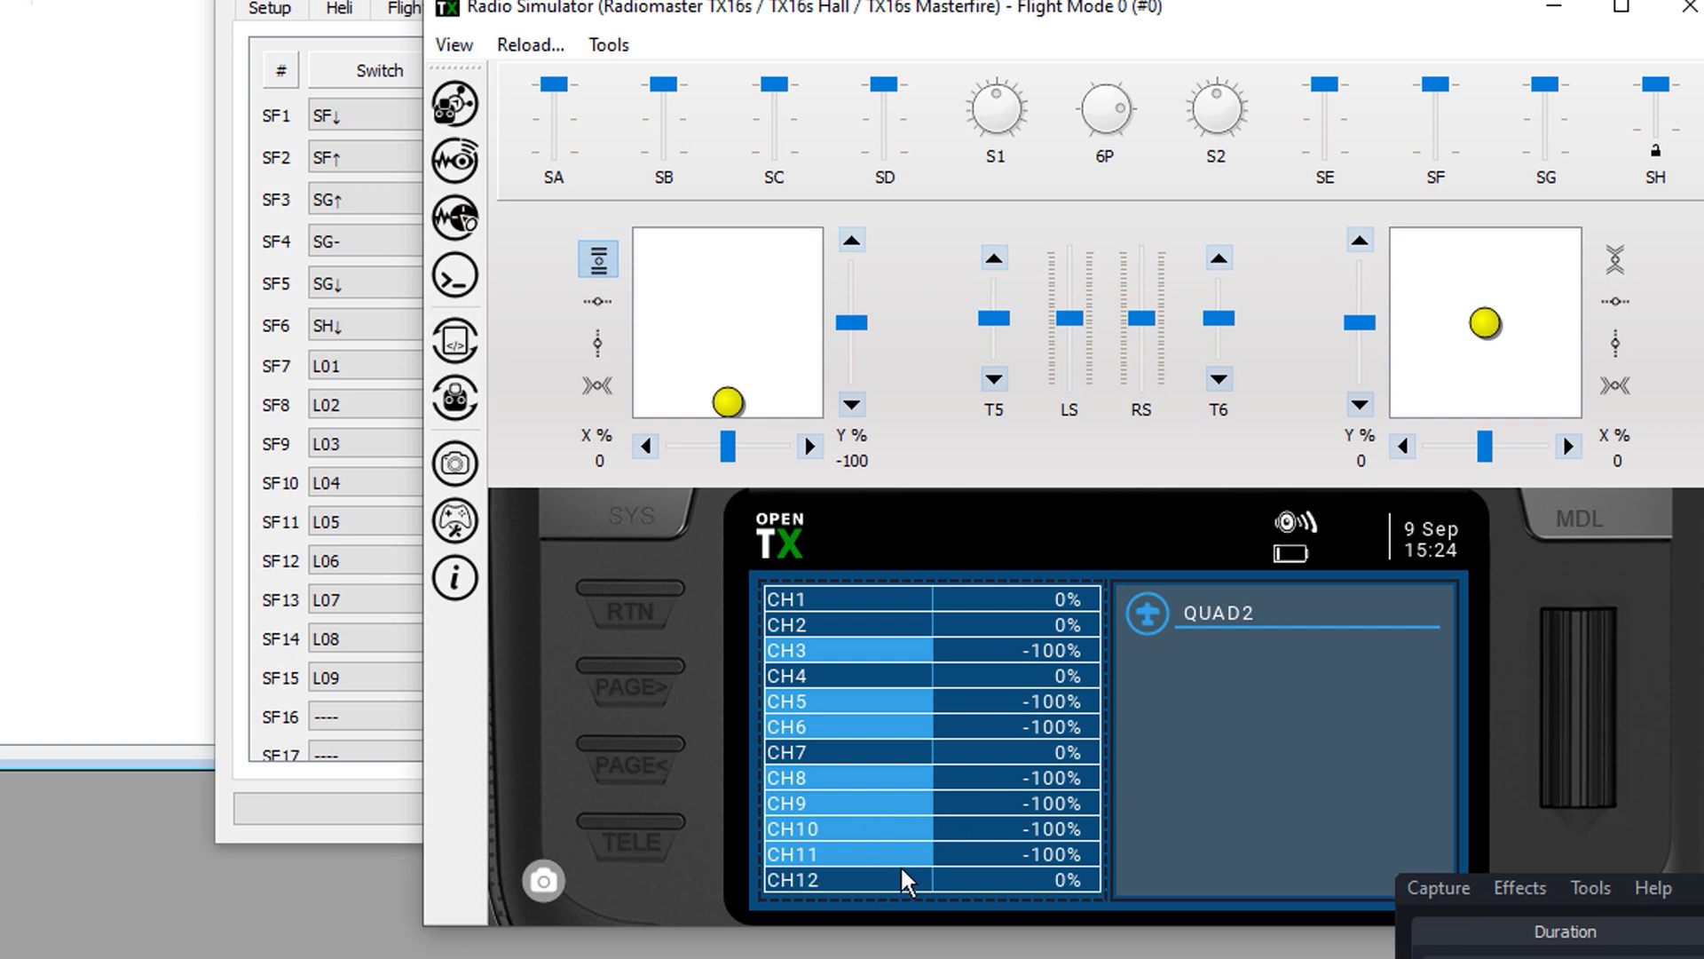
{"action": "left_click", "coordinate": [675, 132]}
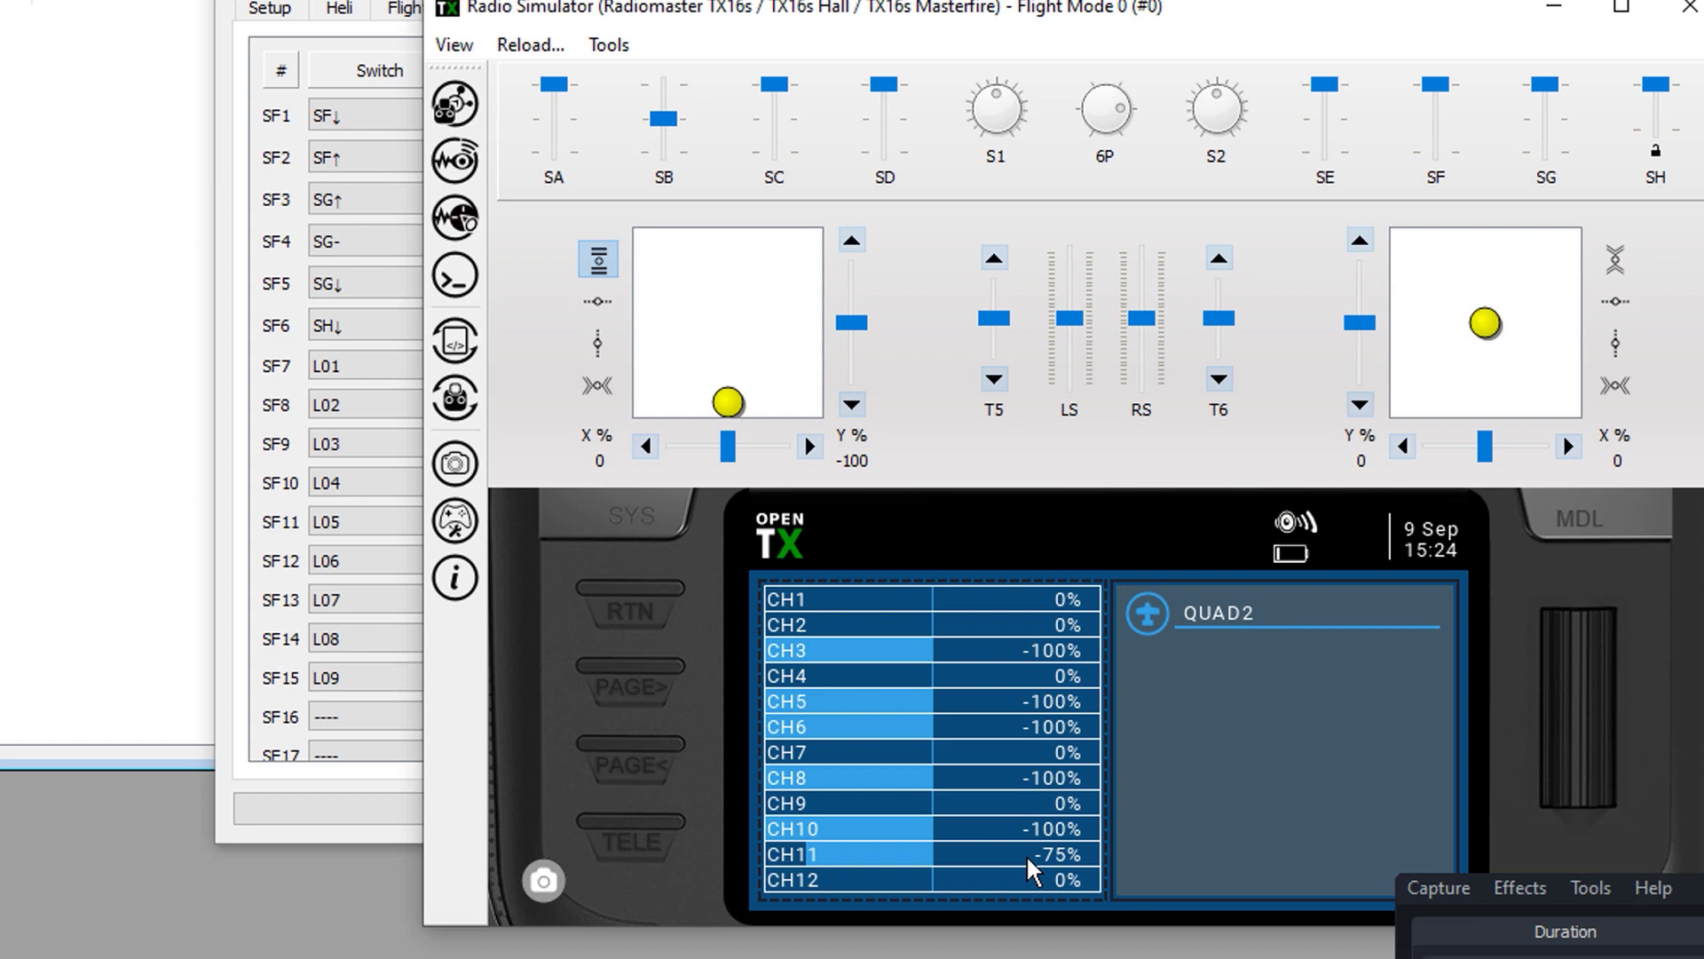
{"action": "left_click_drag", "start_coordinate": [656, 7], "coordinate": [767, 46]}
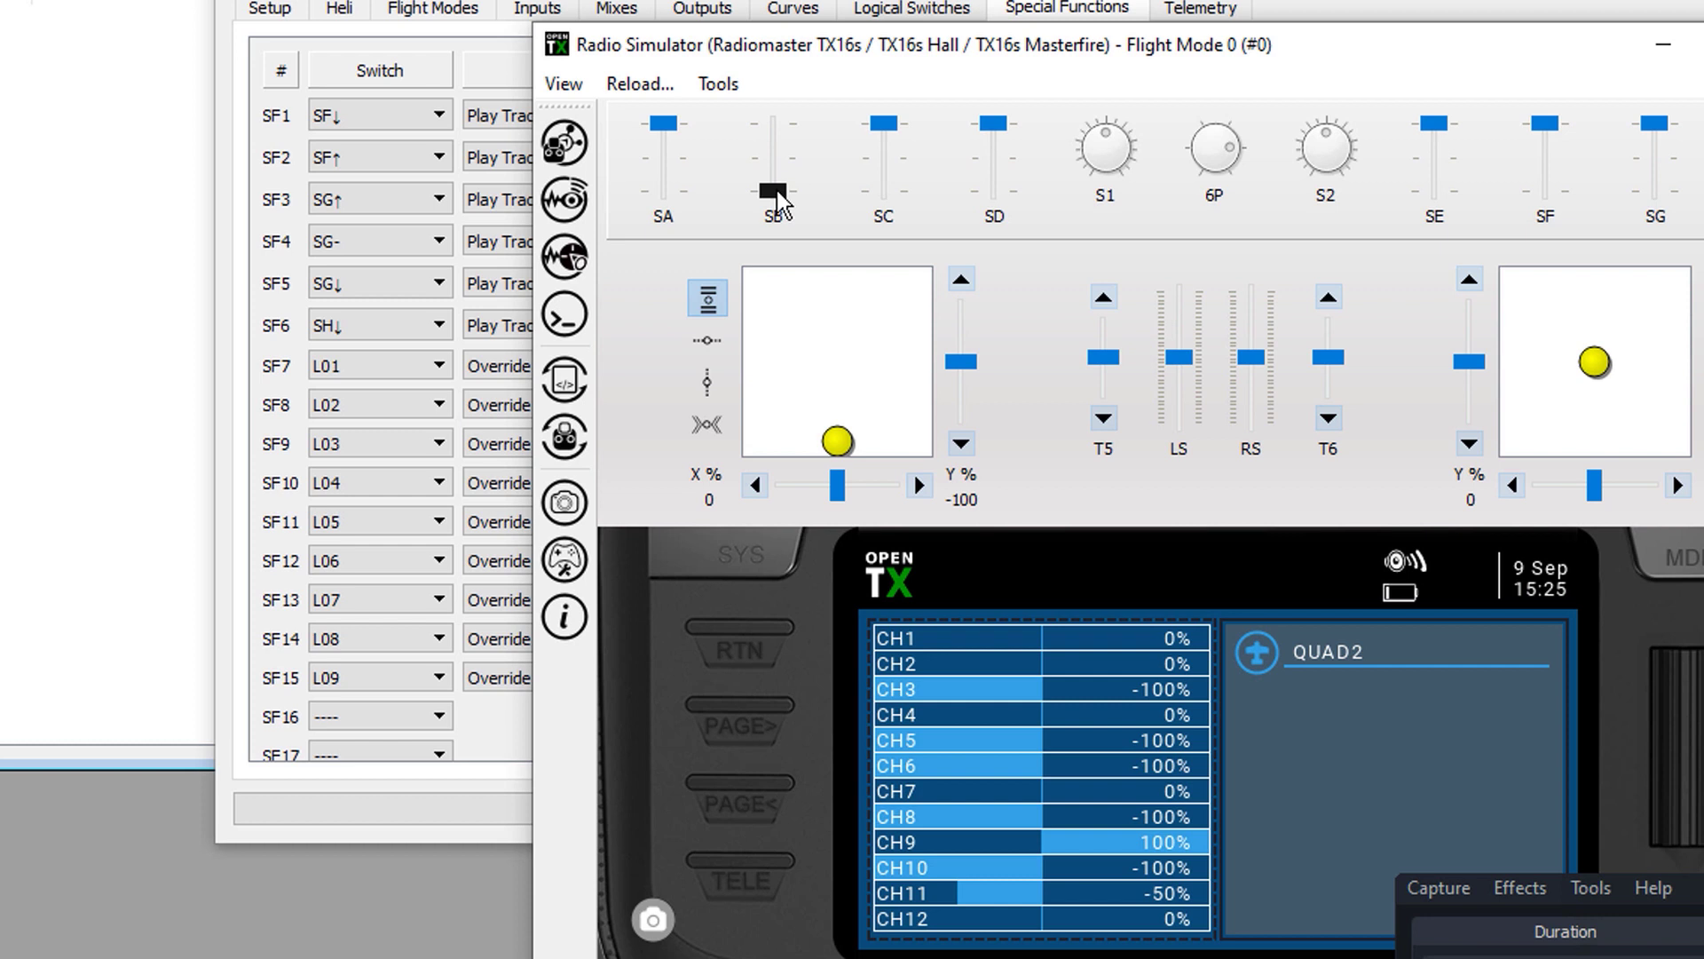
{"action": "left_click", "coordinate": [668, 159]}
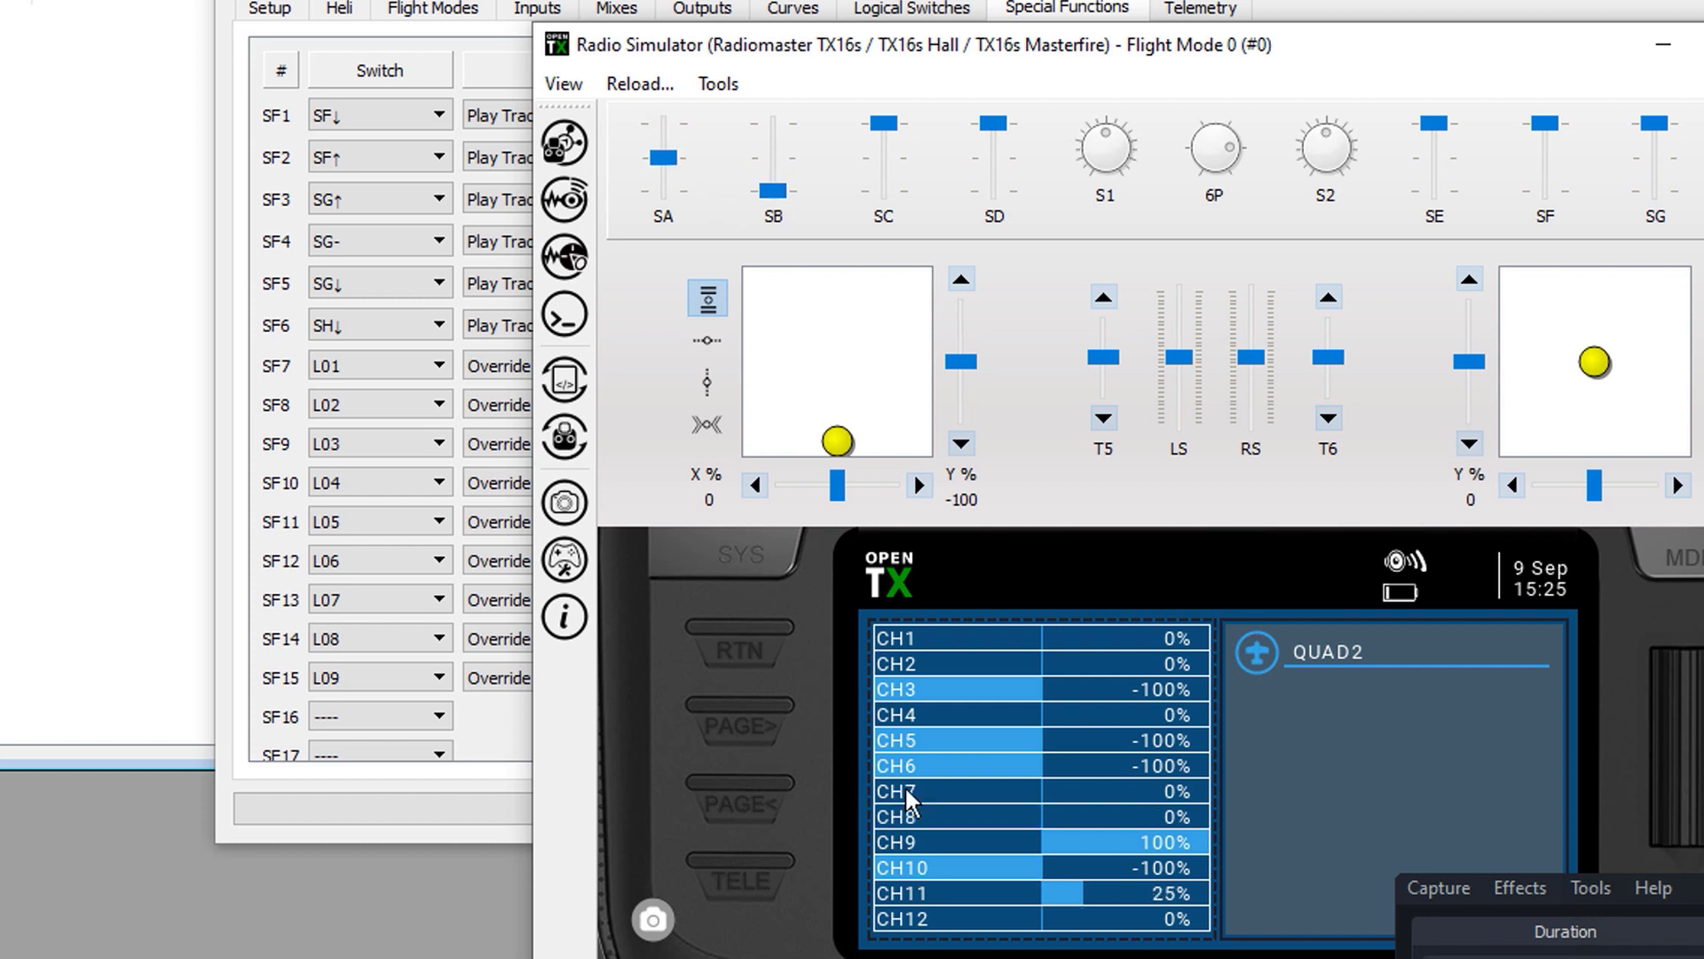
{"action": "left_click", "coordinate": [664, 197]}
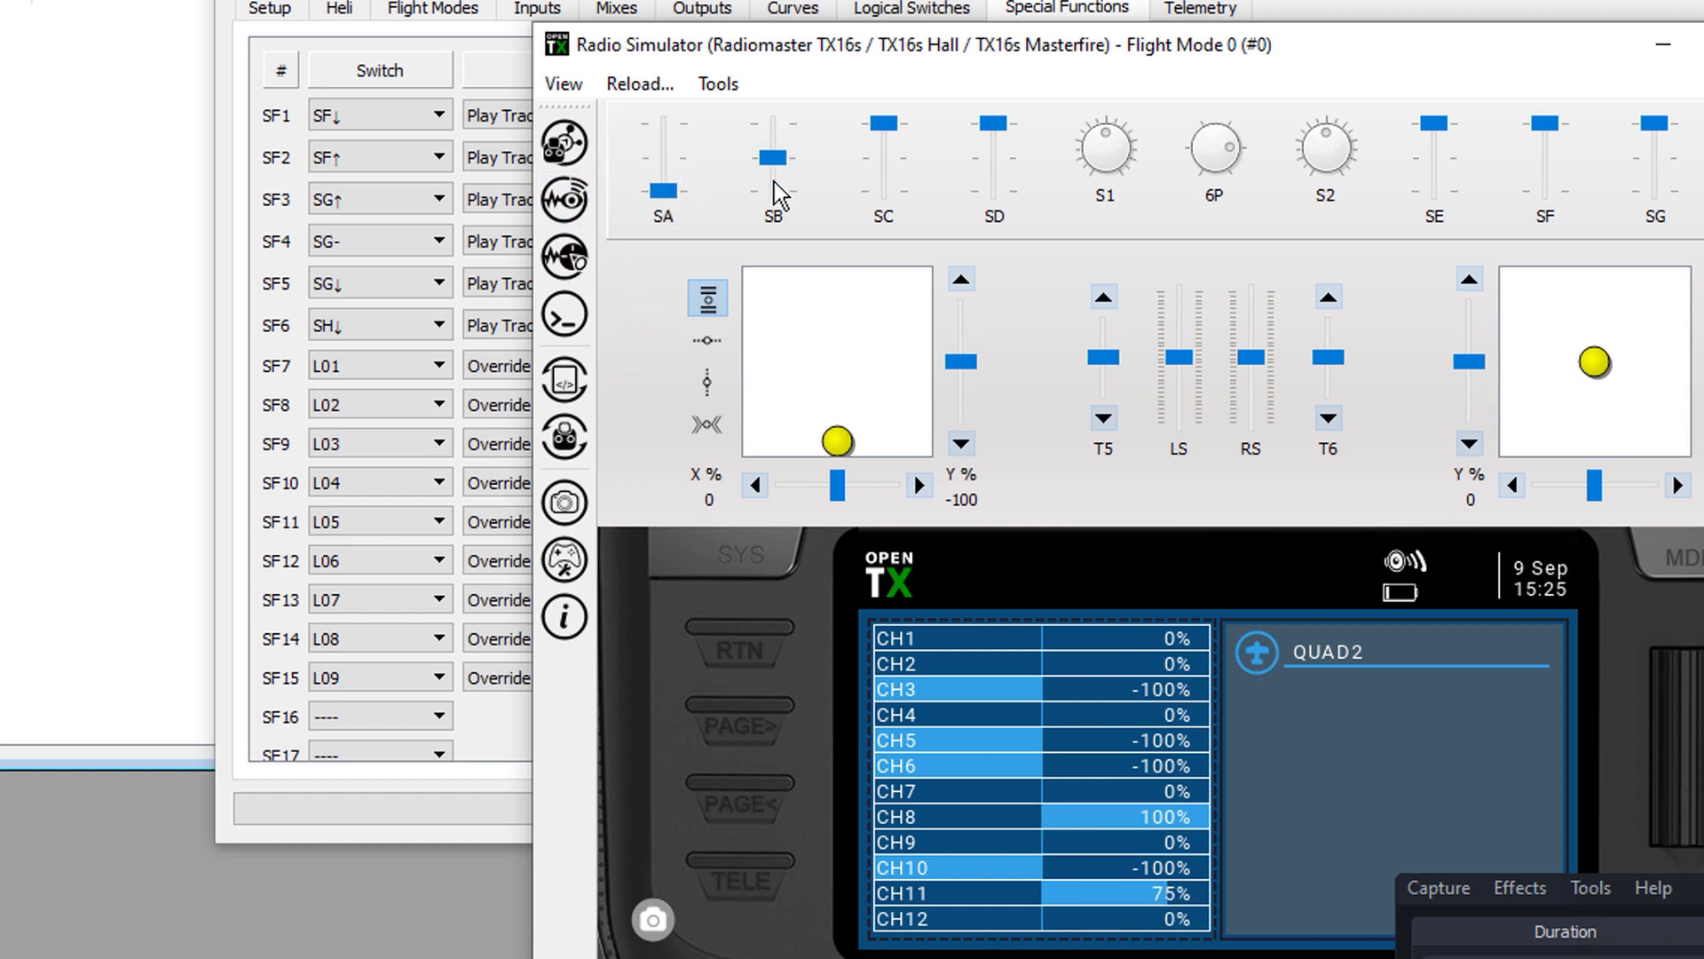
{"action": "left_click", "coordinate": [666, 128]}
{"action": "left_click", "coordinate": [666, 133]}
{"action": "left_click", "coordinate": [662, 161]}
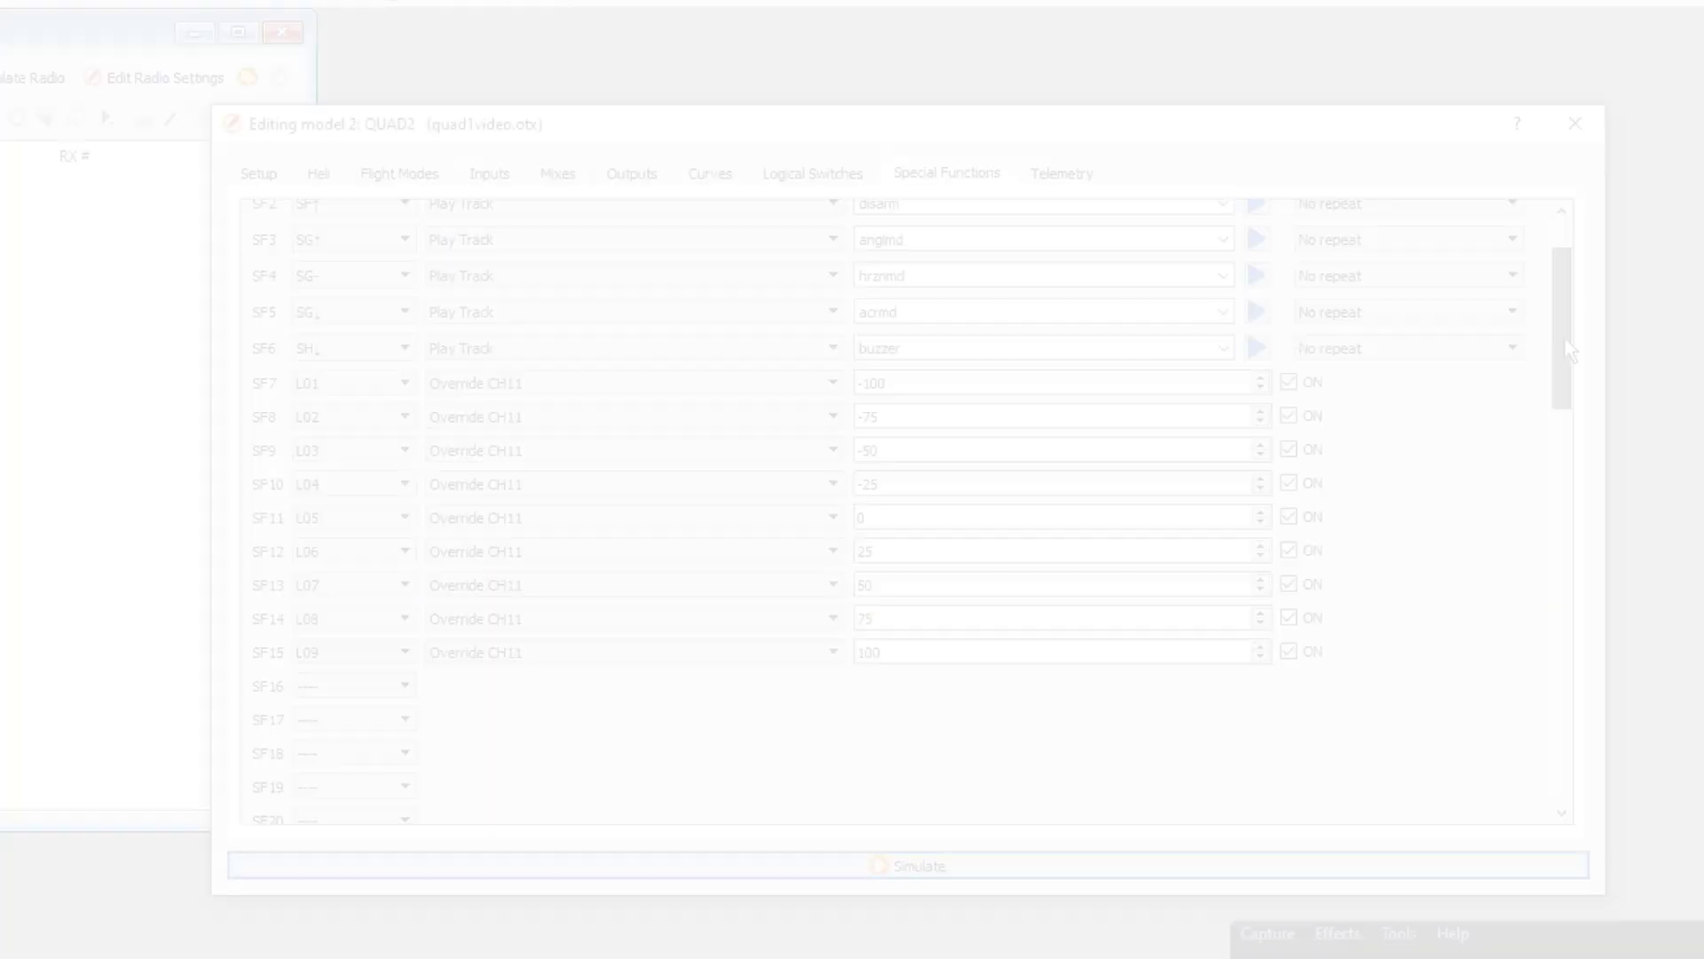
Step: Define special function SF16 as Play Track roll-p, triggered by logical switch L01
{"action": "left_click_drag", "start_coordinate": [1565, 340], "coordinate": [1572, 362]}
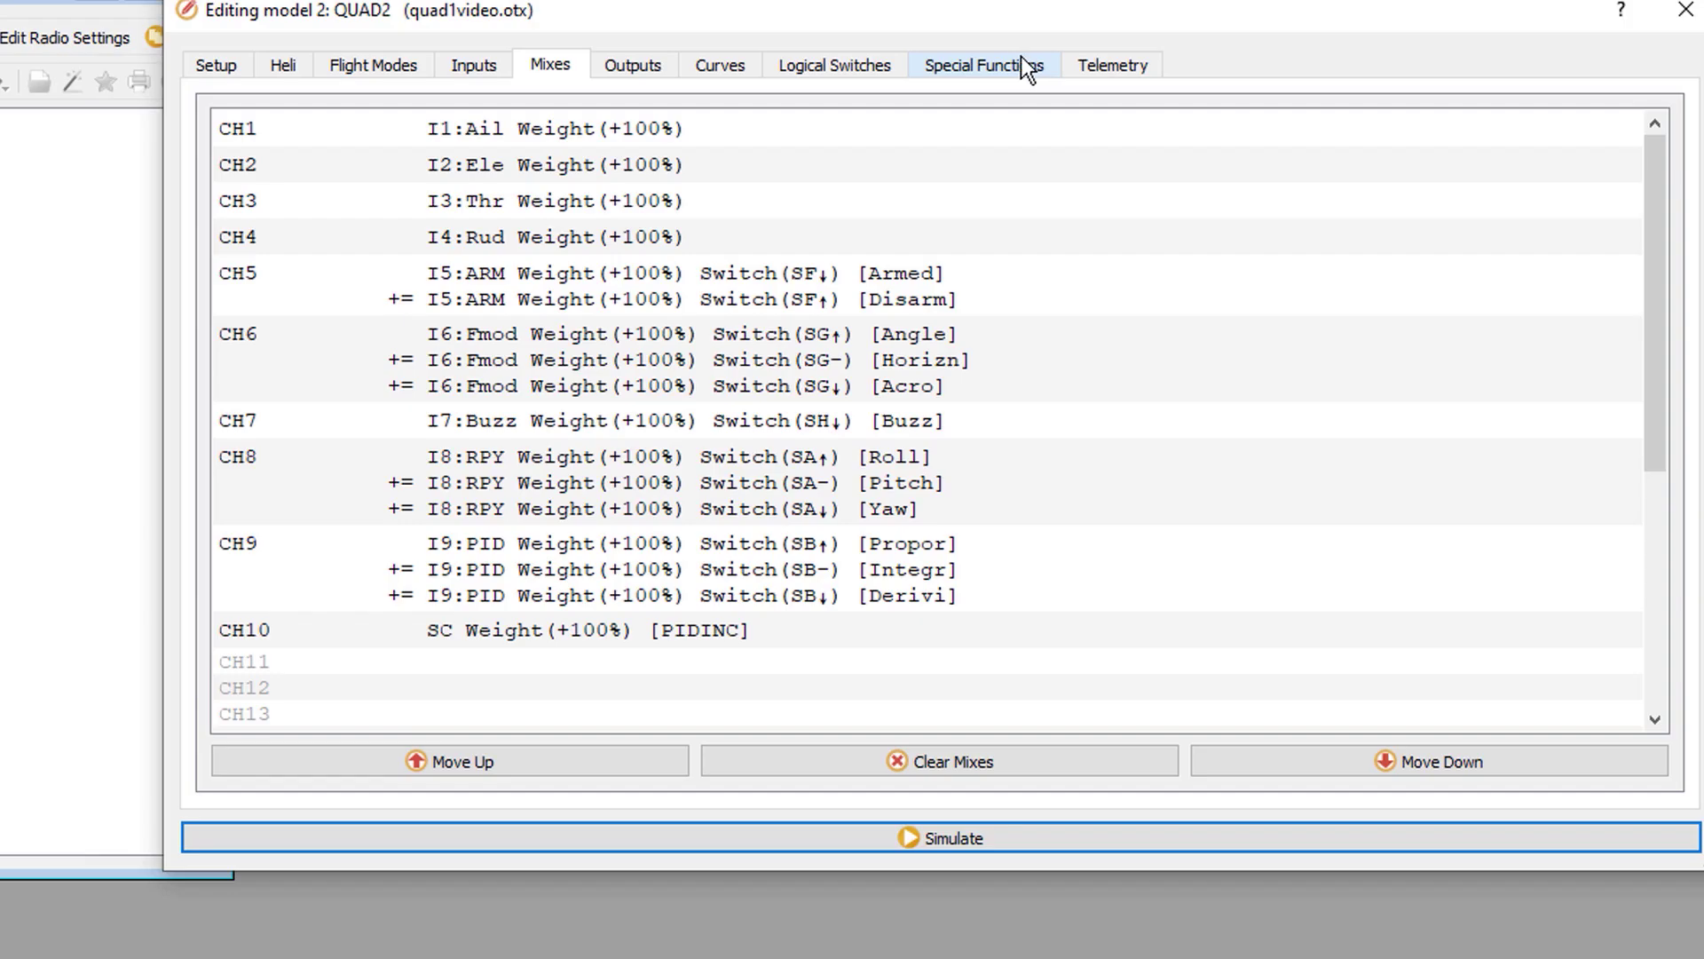
{"action": "left_click", "coordinate": [1025, 64]}
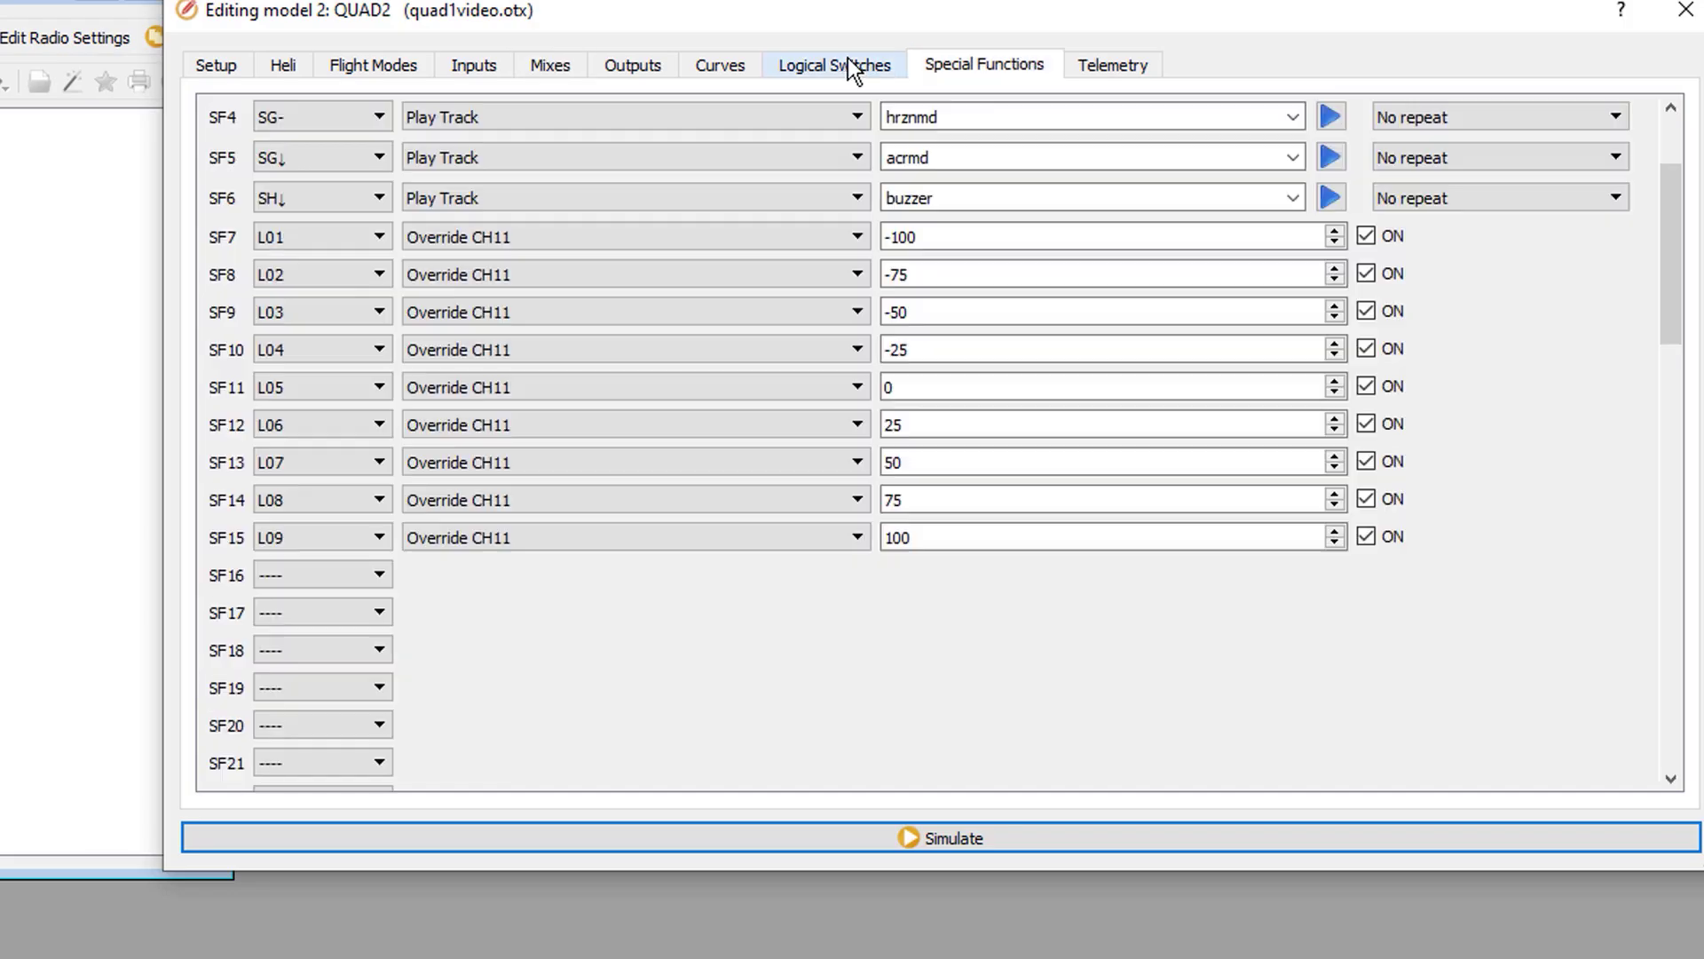
{"action": "left_click", "coordinate": [839, 57]}
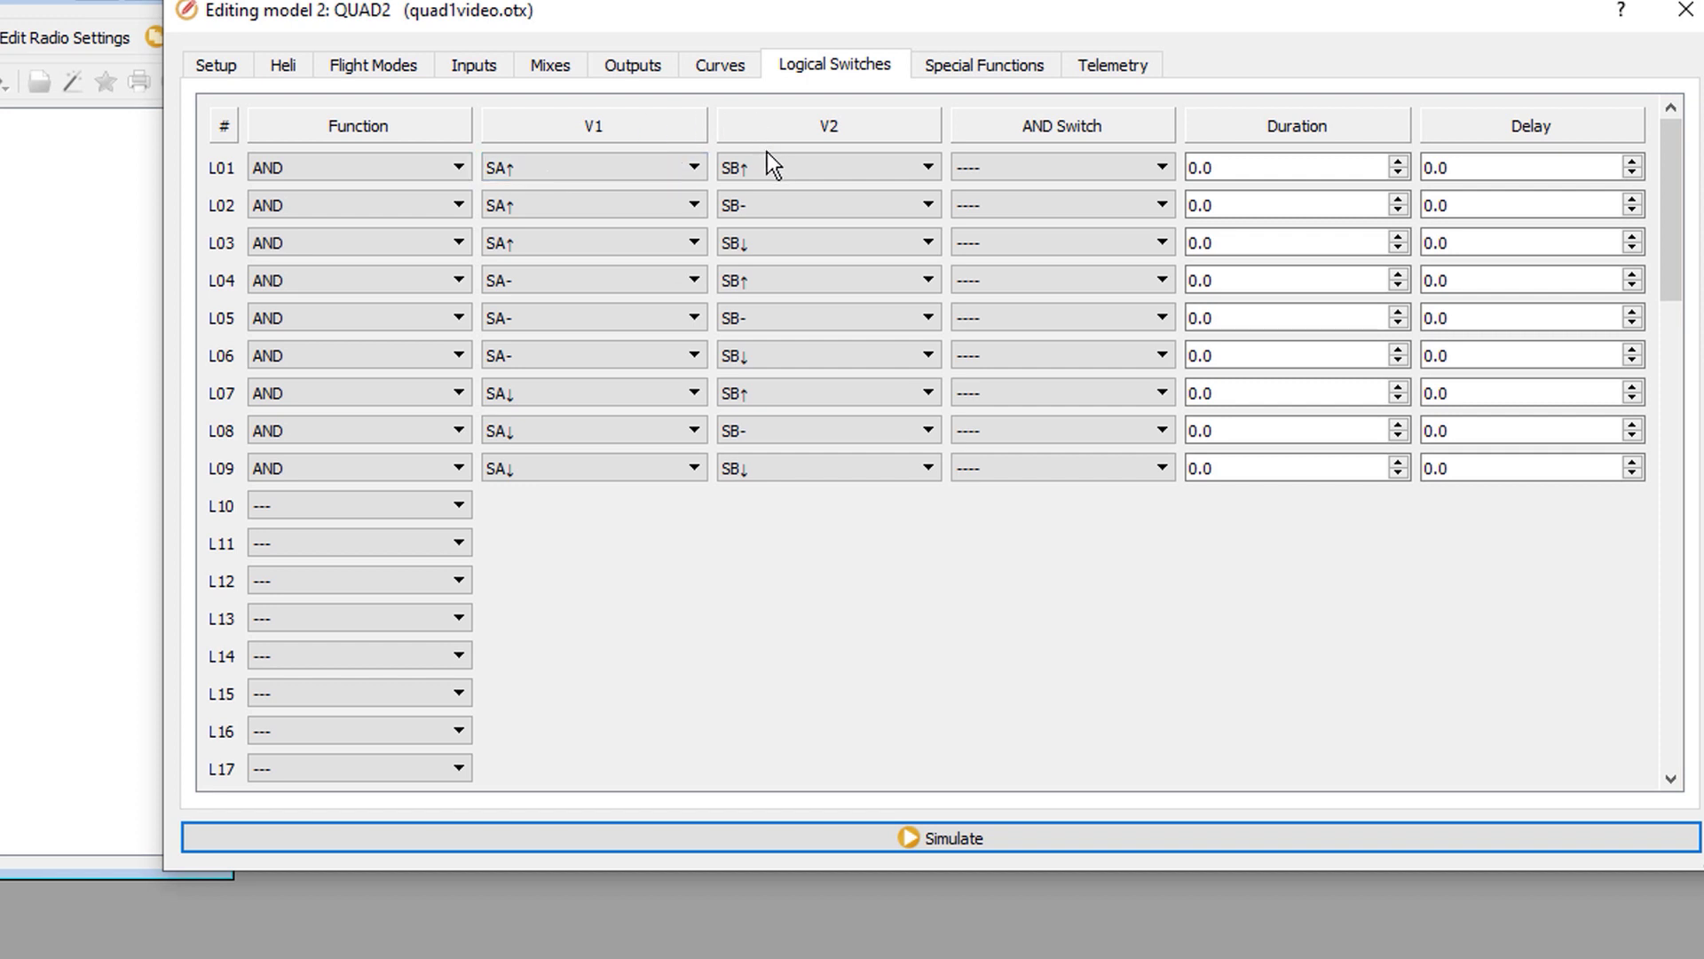
{"action": "left_click", "coordinate": [978, 69]}
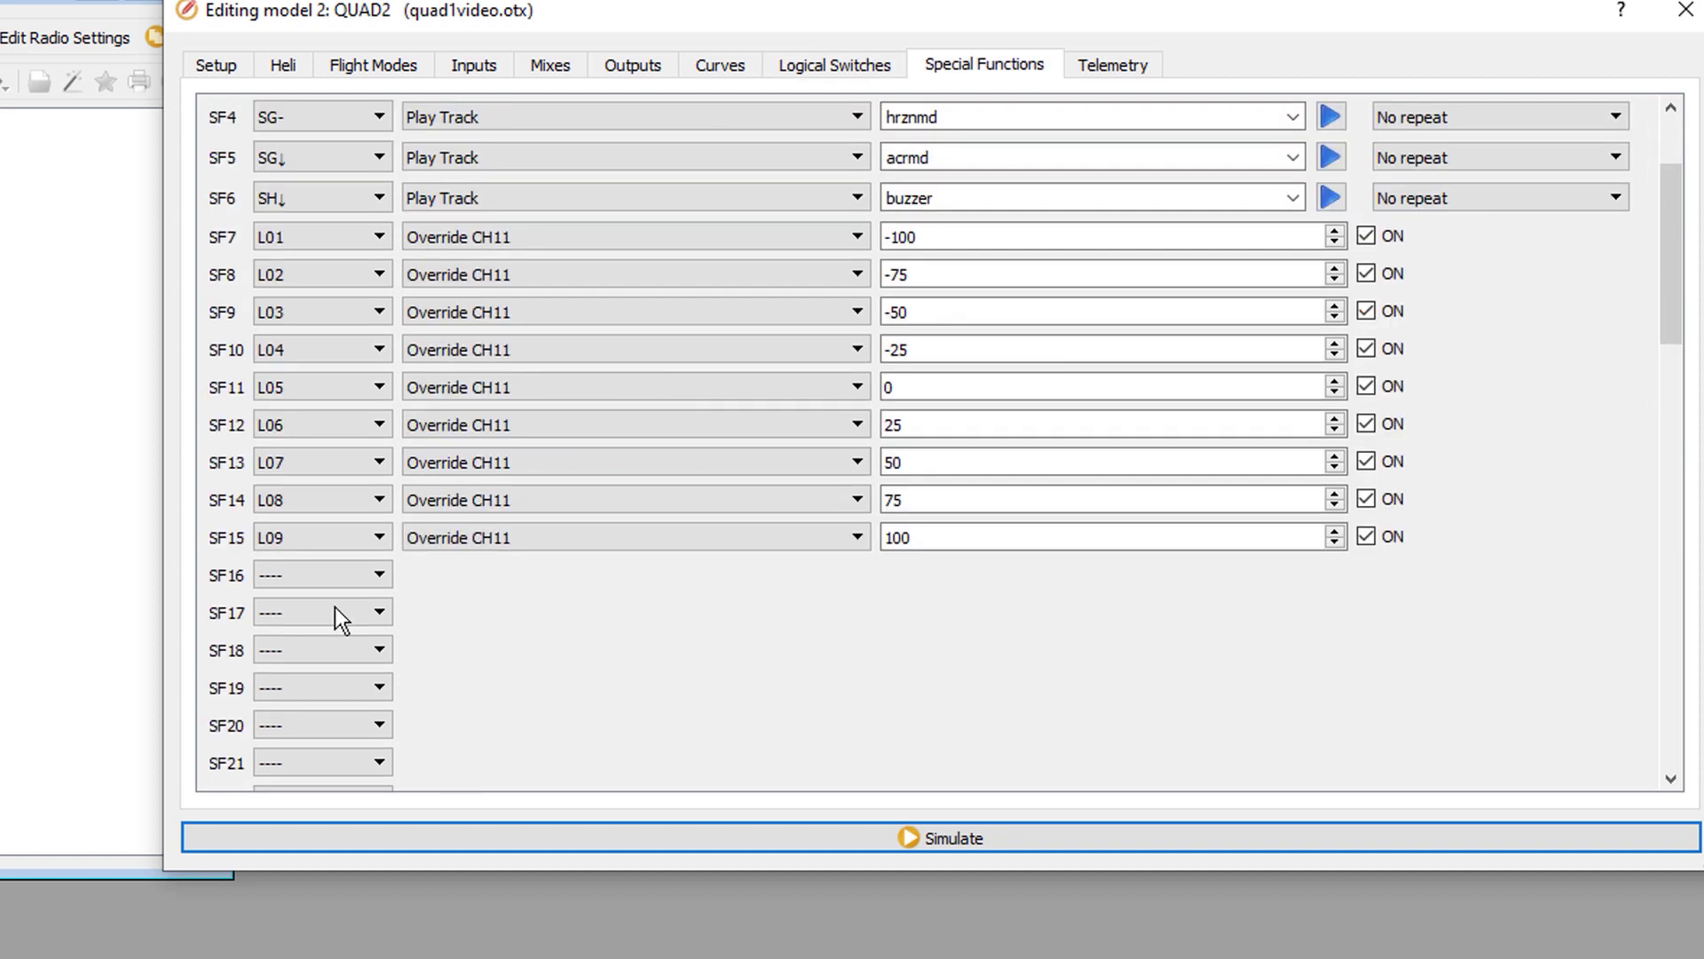
{"action": "left_click", "coordinate": [382, 577]}
{"action": "scroll", "coordinate": [355, 673], "scroll_direction": "down", "scroll_amount": 12}
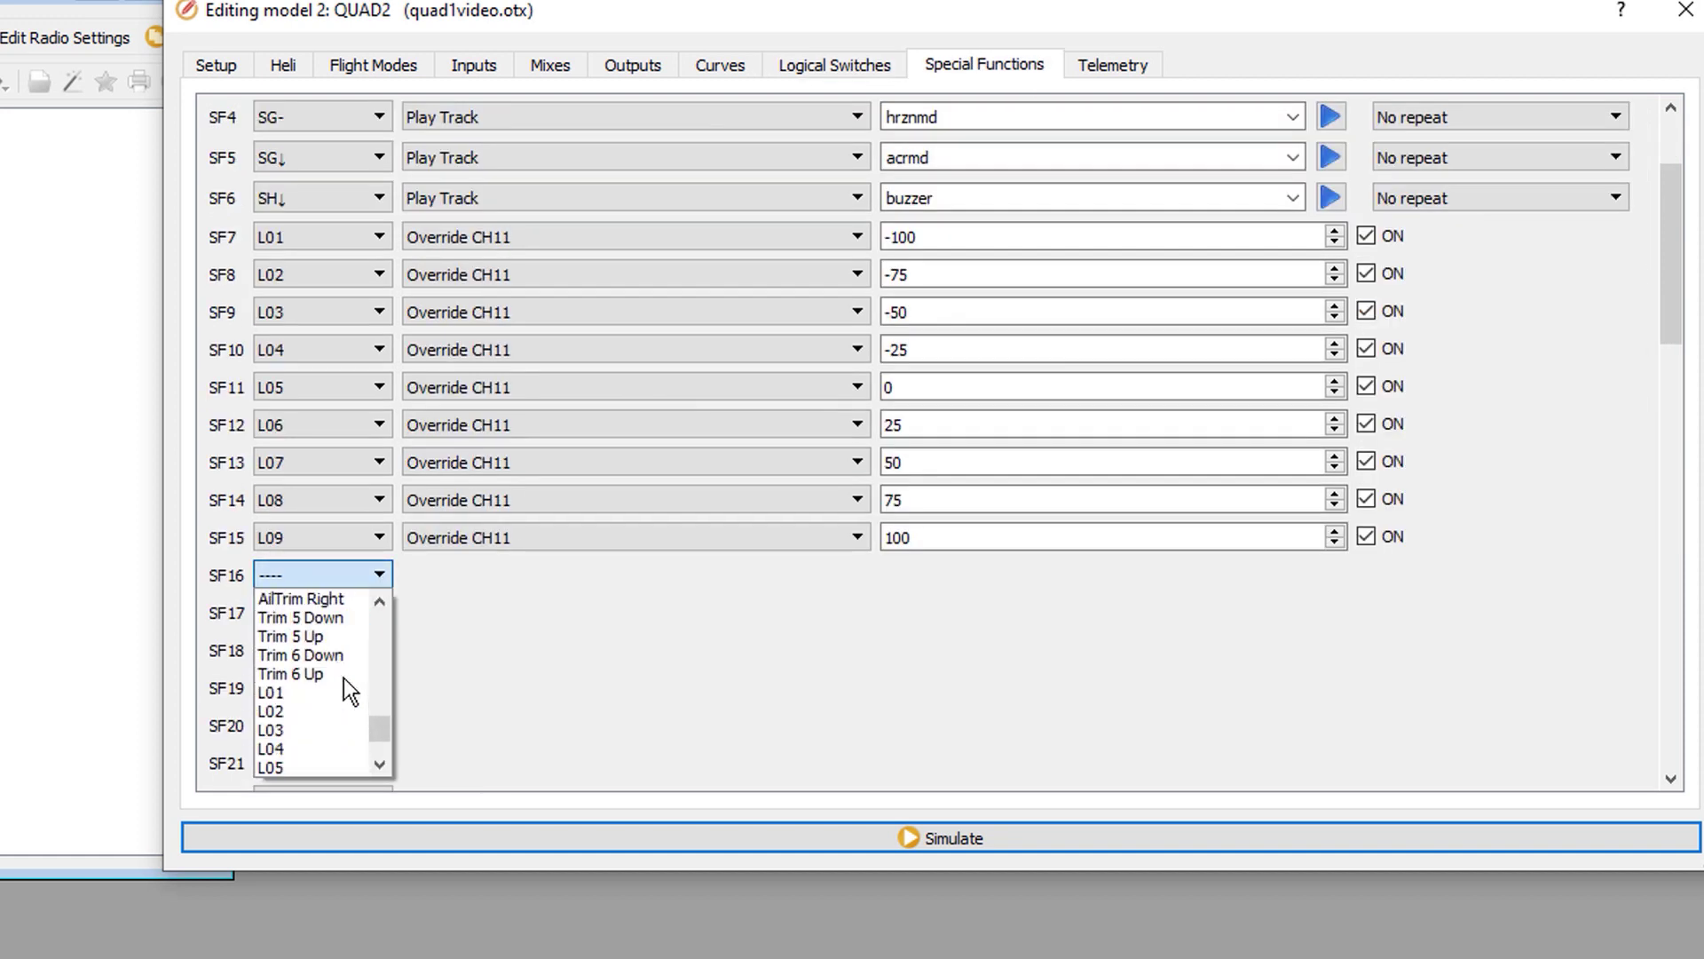
{"action": "left_click", "coordinate": [296, 691]}
{"action": "left_click", "coordinate": [594, 576]}
{"action": "left_click", "coordinate": [734, 573]}
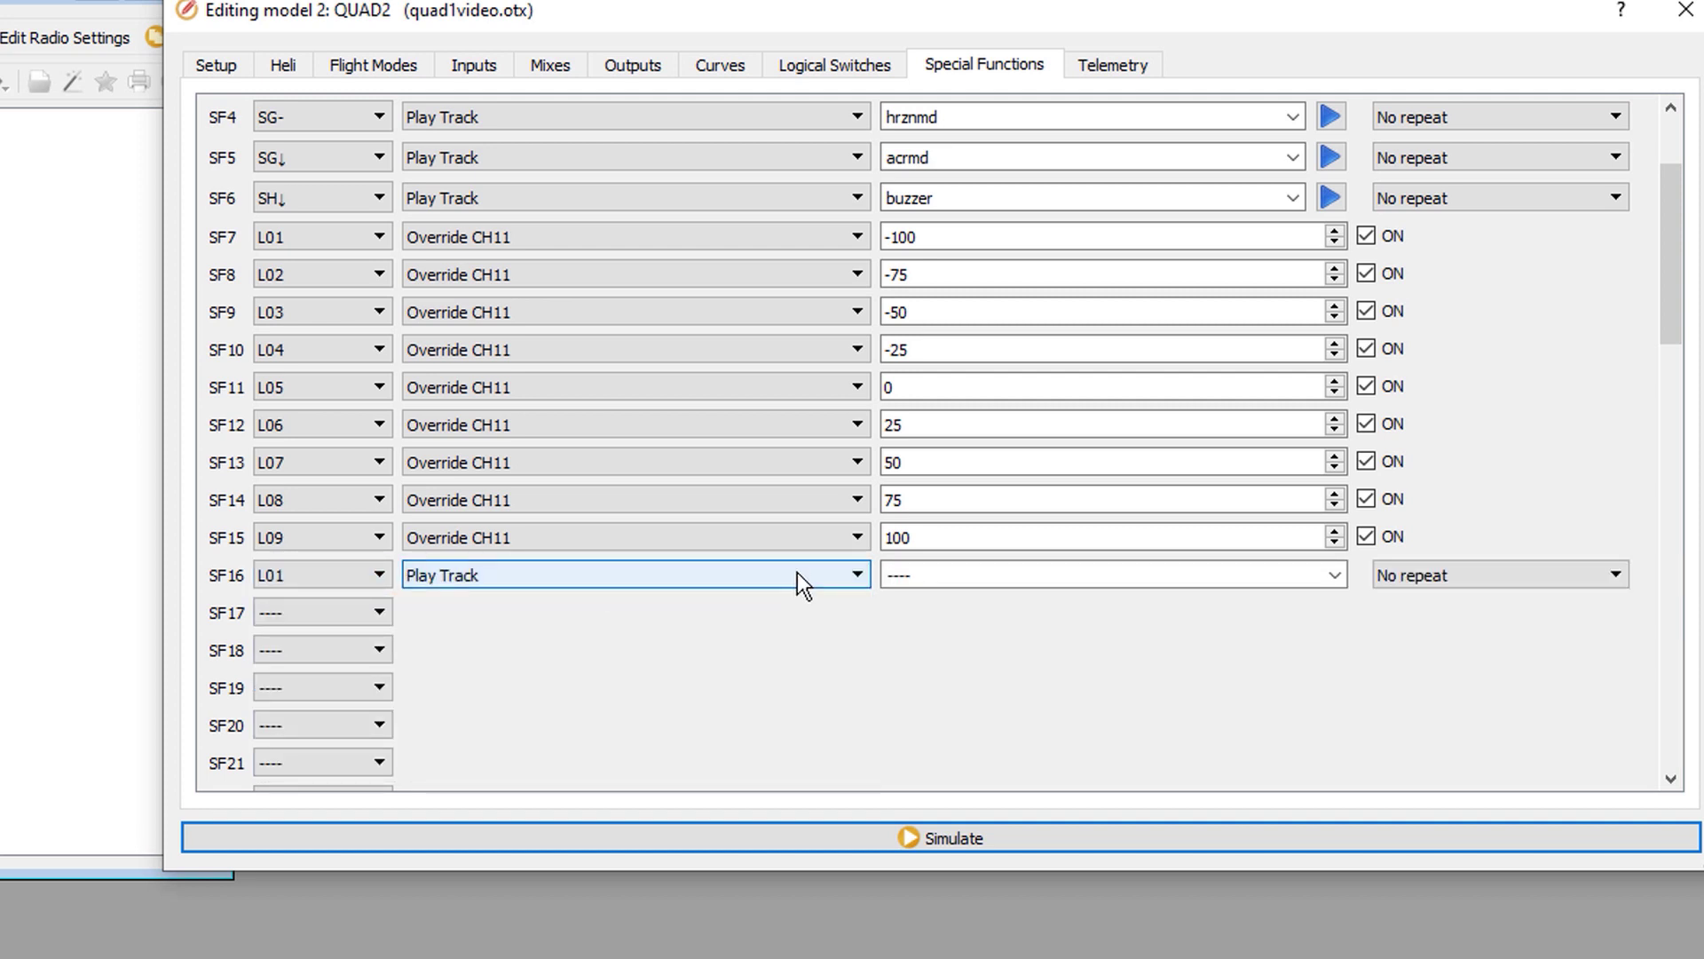
{"action": "left_click", "coordinate": [1331, 575]}
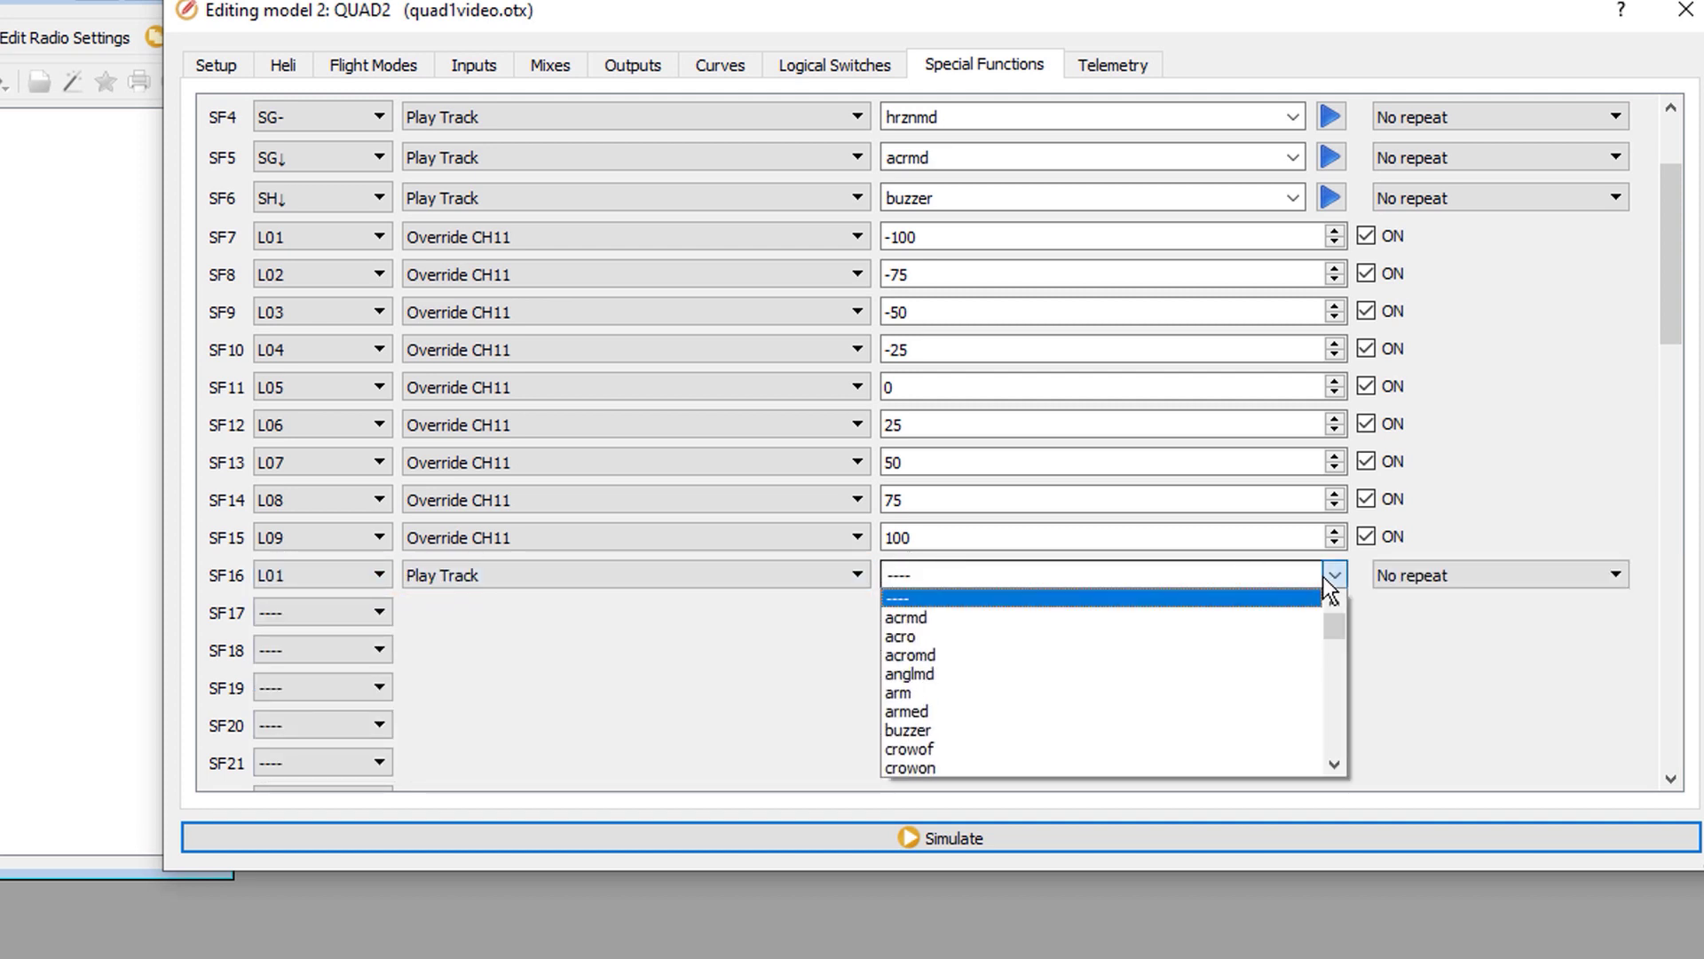
{"action": "scroll", "coordinate": [1174, 659], "scroll_direction": "down", "scroll_amount": 4}
{"action": "scroll", "coordinate": [1048, 738], "scroll_direction": "down", "scroll_amount": 1}
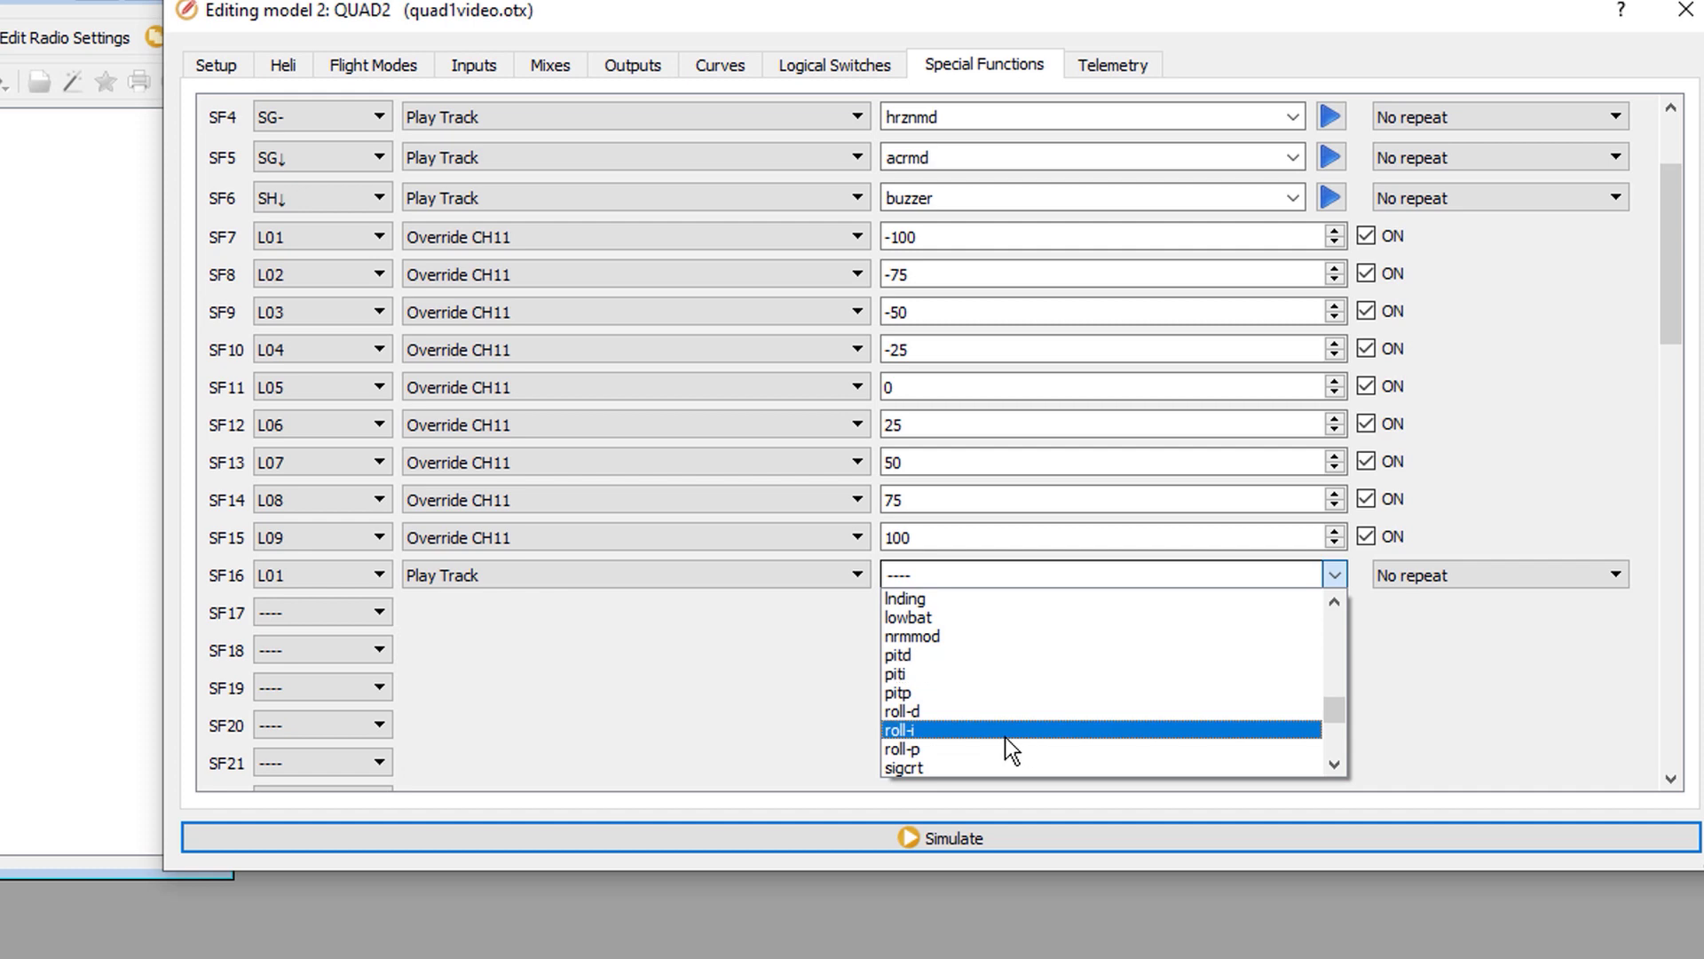
{"action": "left_click", "coordinate": [993, 748]}
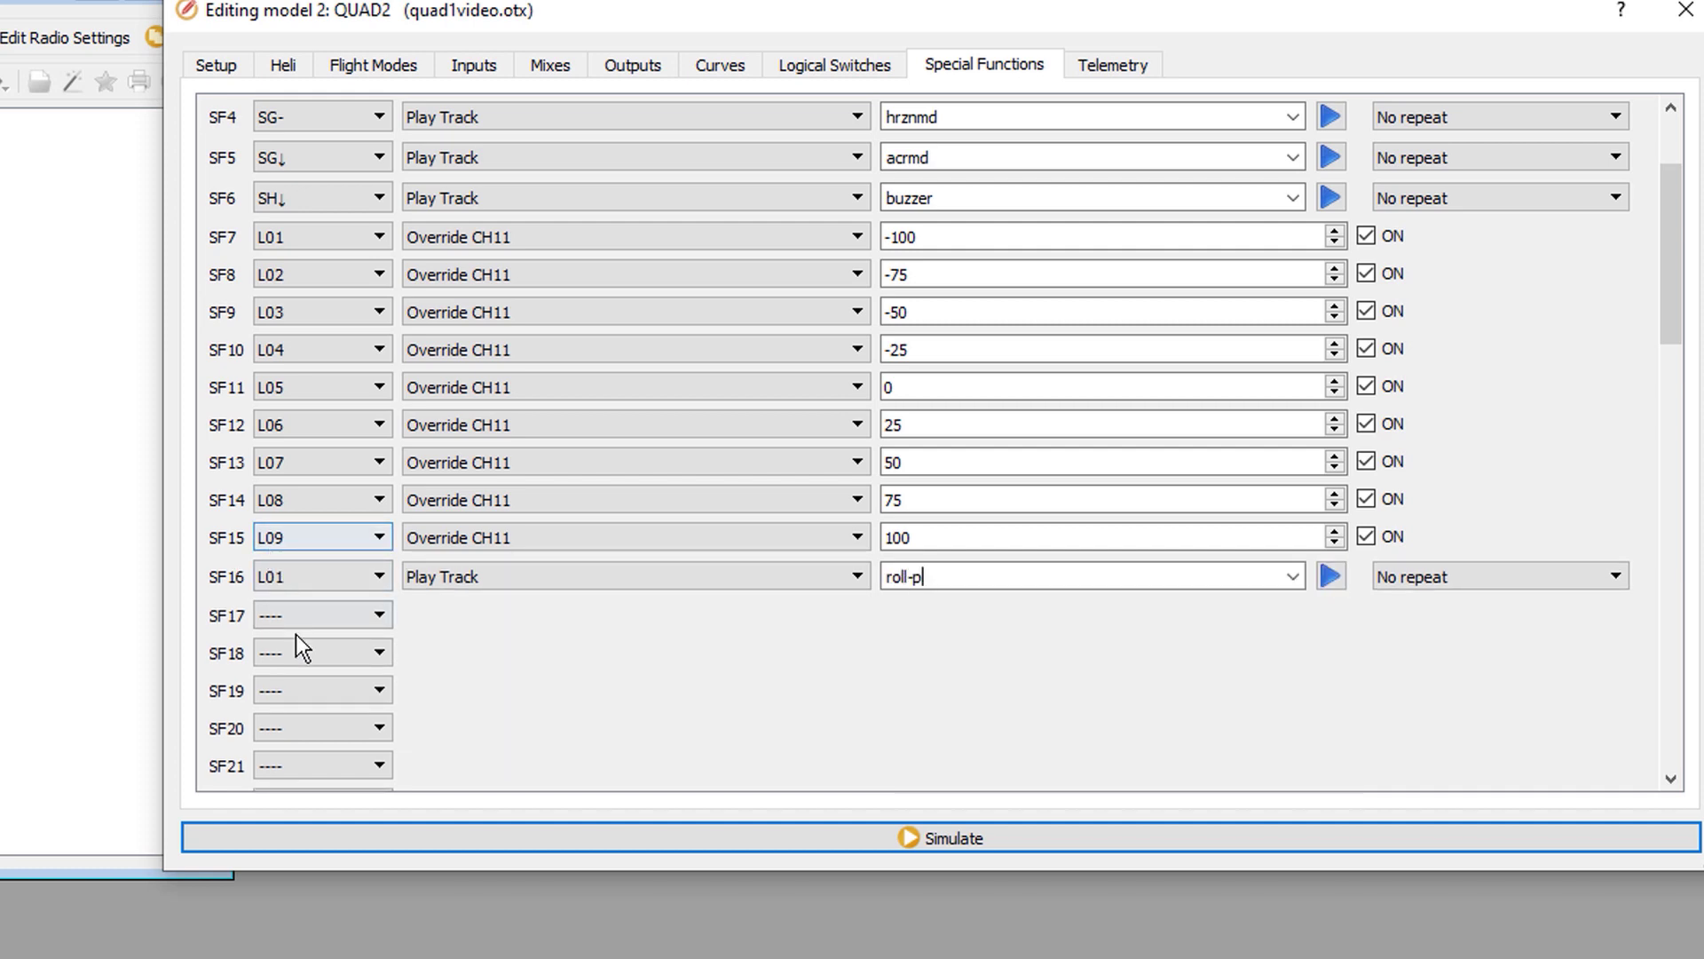
Step: Assign logical switches L02 through L09 as triggers of Play Track special functions SF17 through SF24
{"action": "left_click", "coordinate": [379, 615]}
{"action": "left_click", "coordinate": [385, 278]}
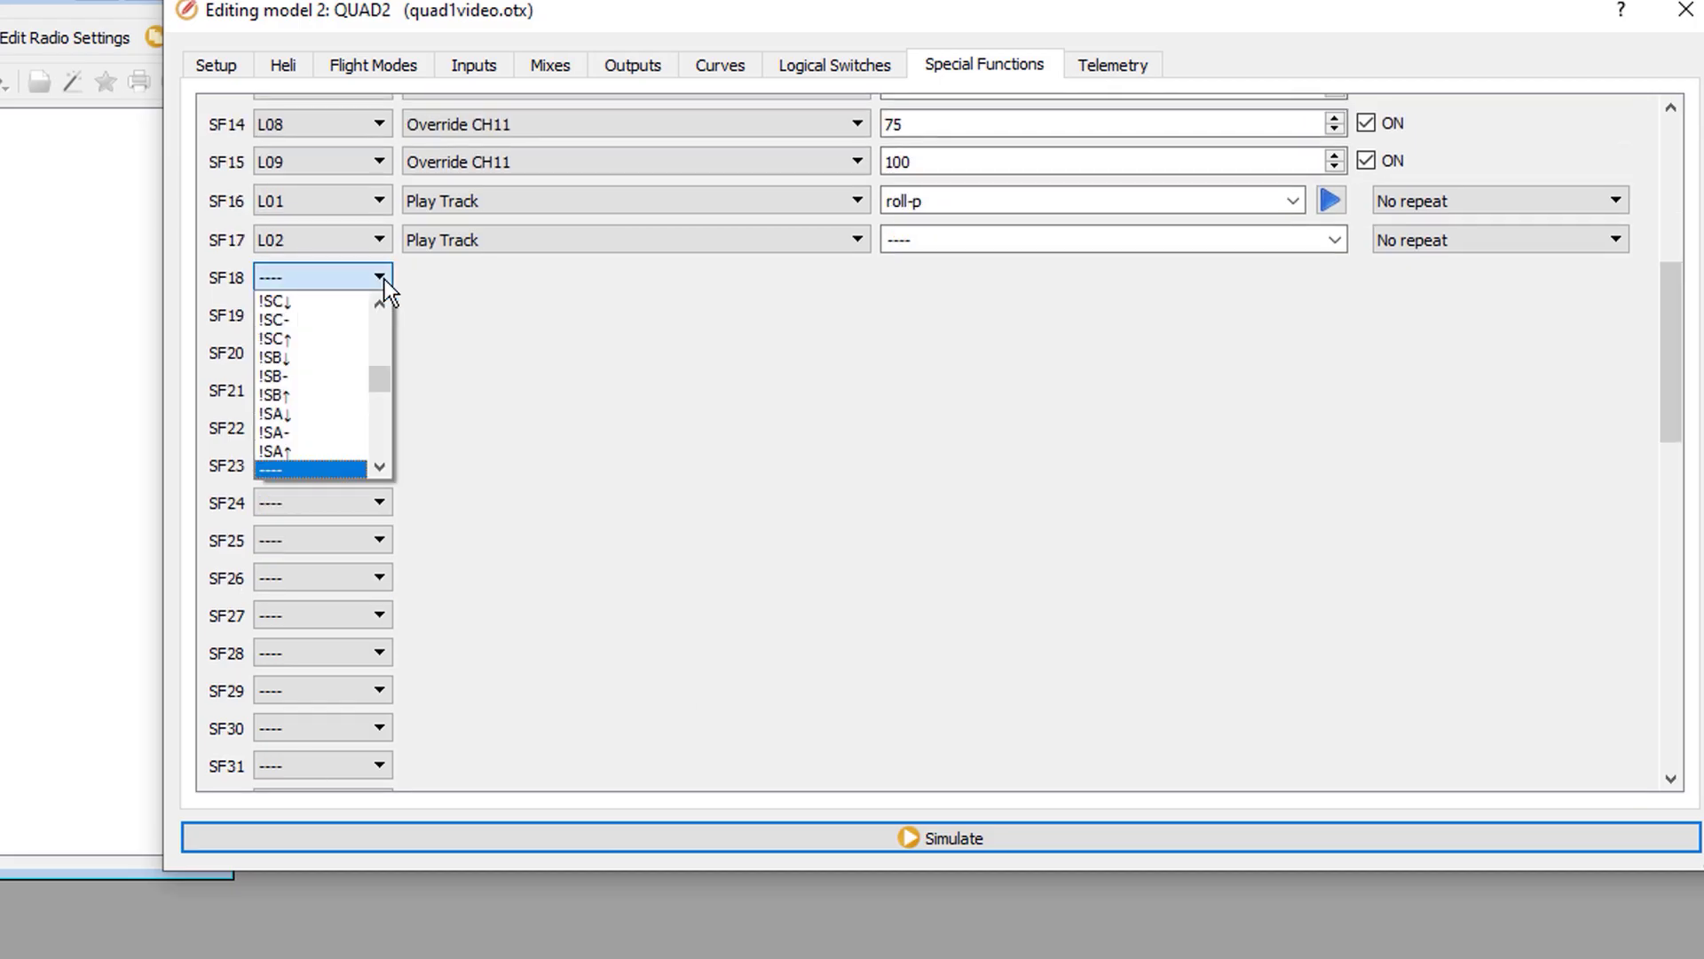
{"action": "left_click", "coordinate": [379, 315]}
{"action": "left_click", "coordinate": [381, 352]}
{"action": "left_click", "coordinate": [380, 391]}
{"action": "left_click", "coordinate": [380, 428]}
{"action": "left_click", "coordinate": [380, 465]}
{"action": "left_click", "coordinate": [380, 502]}
{"action": "left_click", "coordinate": [310, 621]}
{"action": "scroll", "coordinate": [882, 300], "scroll_direction": "up", "scroll_amount": 1}
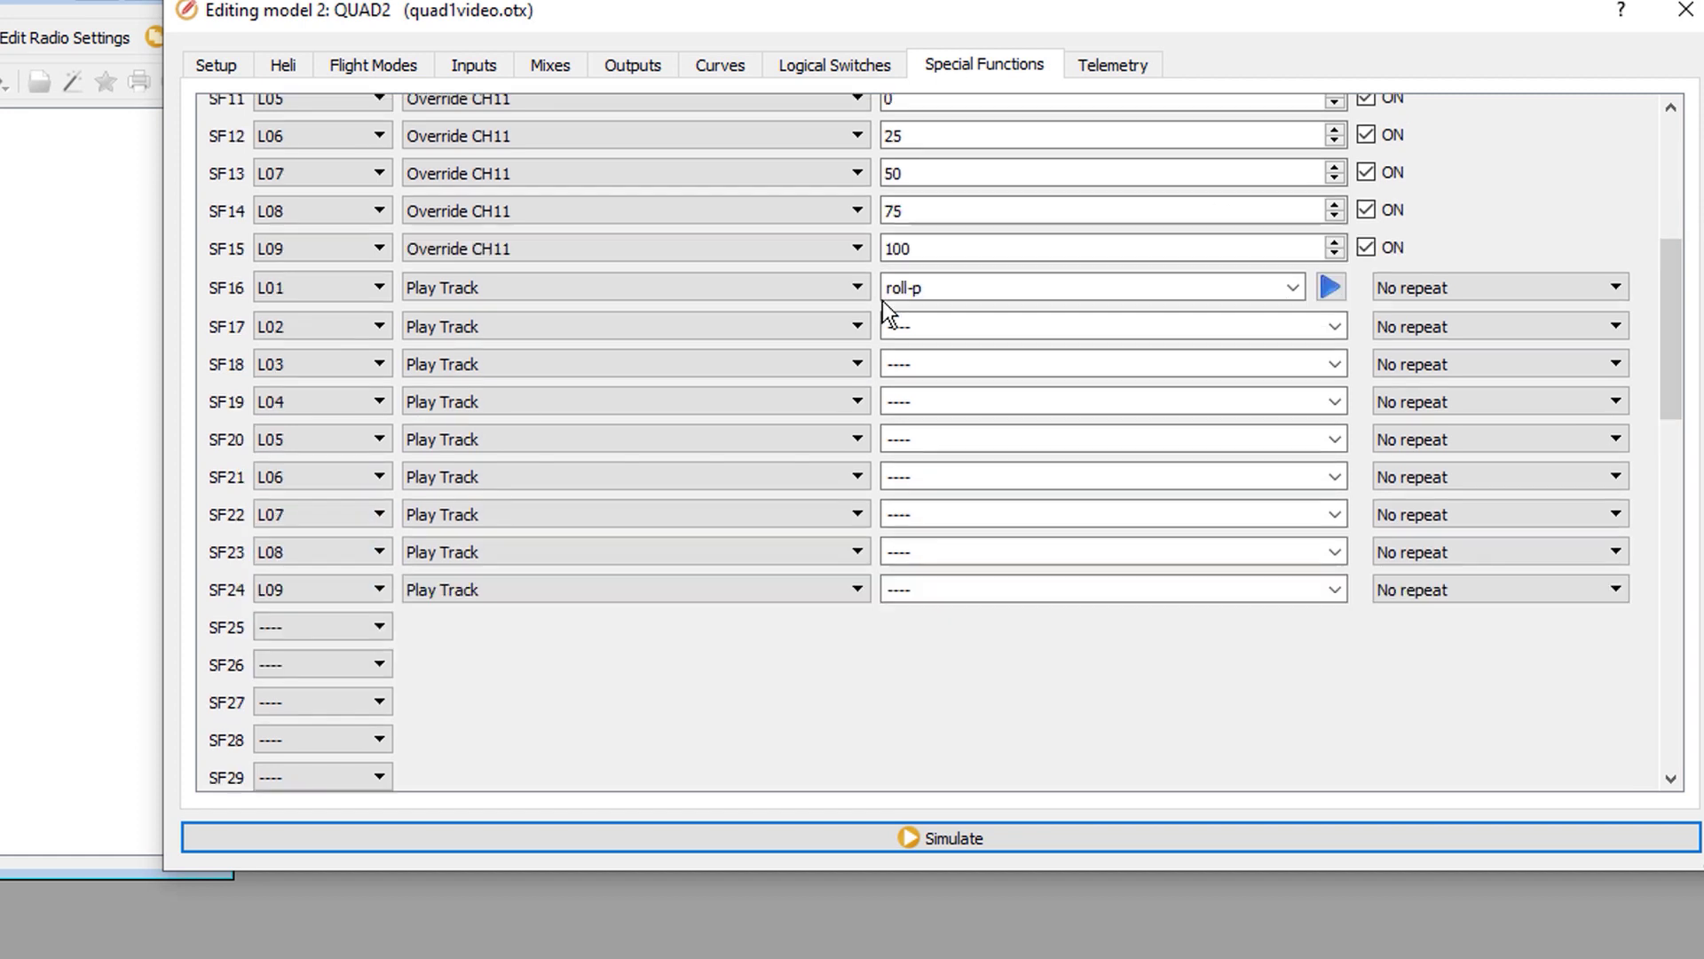
Step: Set the tracks of SF17 through SF21 to roll-i, roll-d, pitp, piti and pitd
{"action": "left_click", "coordinate": [1292, 328]}
{"action": "left_click", "coordinate": [914, 479]}
{"action": "left_click", "coordinate": [1292, 369]}
{"action": "left_click", "coordinate": [914, 475]}
{"action": "left_click", "coordinate": [915, 408]}
{"action": "left_click", "coordinate": [1036, 445]}
{"action": "left_click", "coordinate": [1122, 572]}
Step: Set the tracks of SF22, SF23 and SF24 to yaw-p, yaw-i and yaw-d
{"action": "left_click", "coordinate": [1007, 530]}
{"action": "type", "text": "yaw-p"}
{"action": "left_click", "coordinate": [977, 569]}
{"action": "left_click", "coordinate": [941, 747]}
{"action": "left_click", "coordinate": [953, 609]}
{"action": "left_click", "coordinate": [941, 769]}
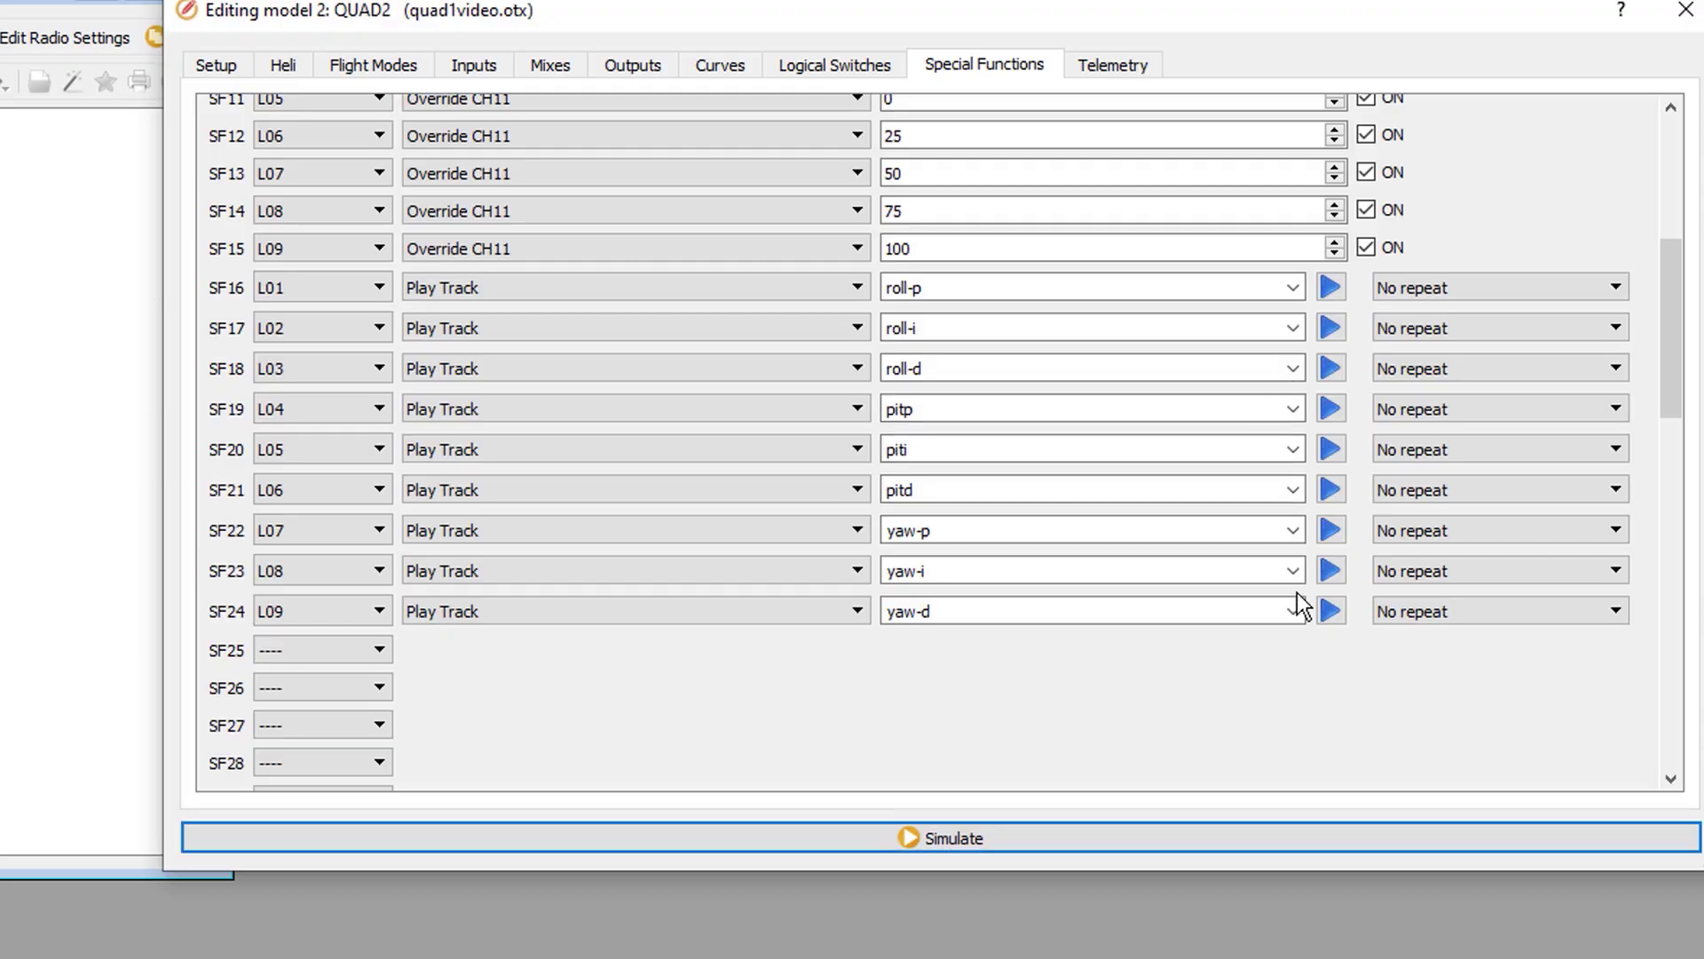
Step: Preview the yaw-i, yaw-p and pitd audio tracks assigned to SF23, SF22 and SF21
{"action": "left_click", "coordinate": [1331, 570]}
{"action": "left_click", "coordinate": [1331, 531]}
{"action": "left_click", "coordinate": [1331, 490]}
Step: Simulate QUAD2 again and run switches SA and SB through their position combinations to check the roll, pitch and yaw voice tracks
{"action": "left_click", "coordinate": [921, 838]}
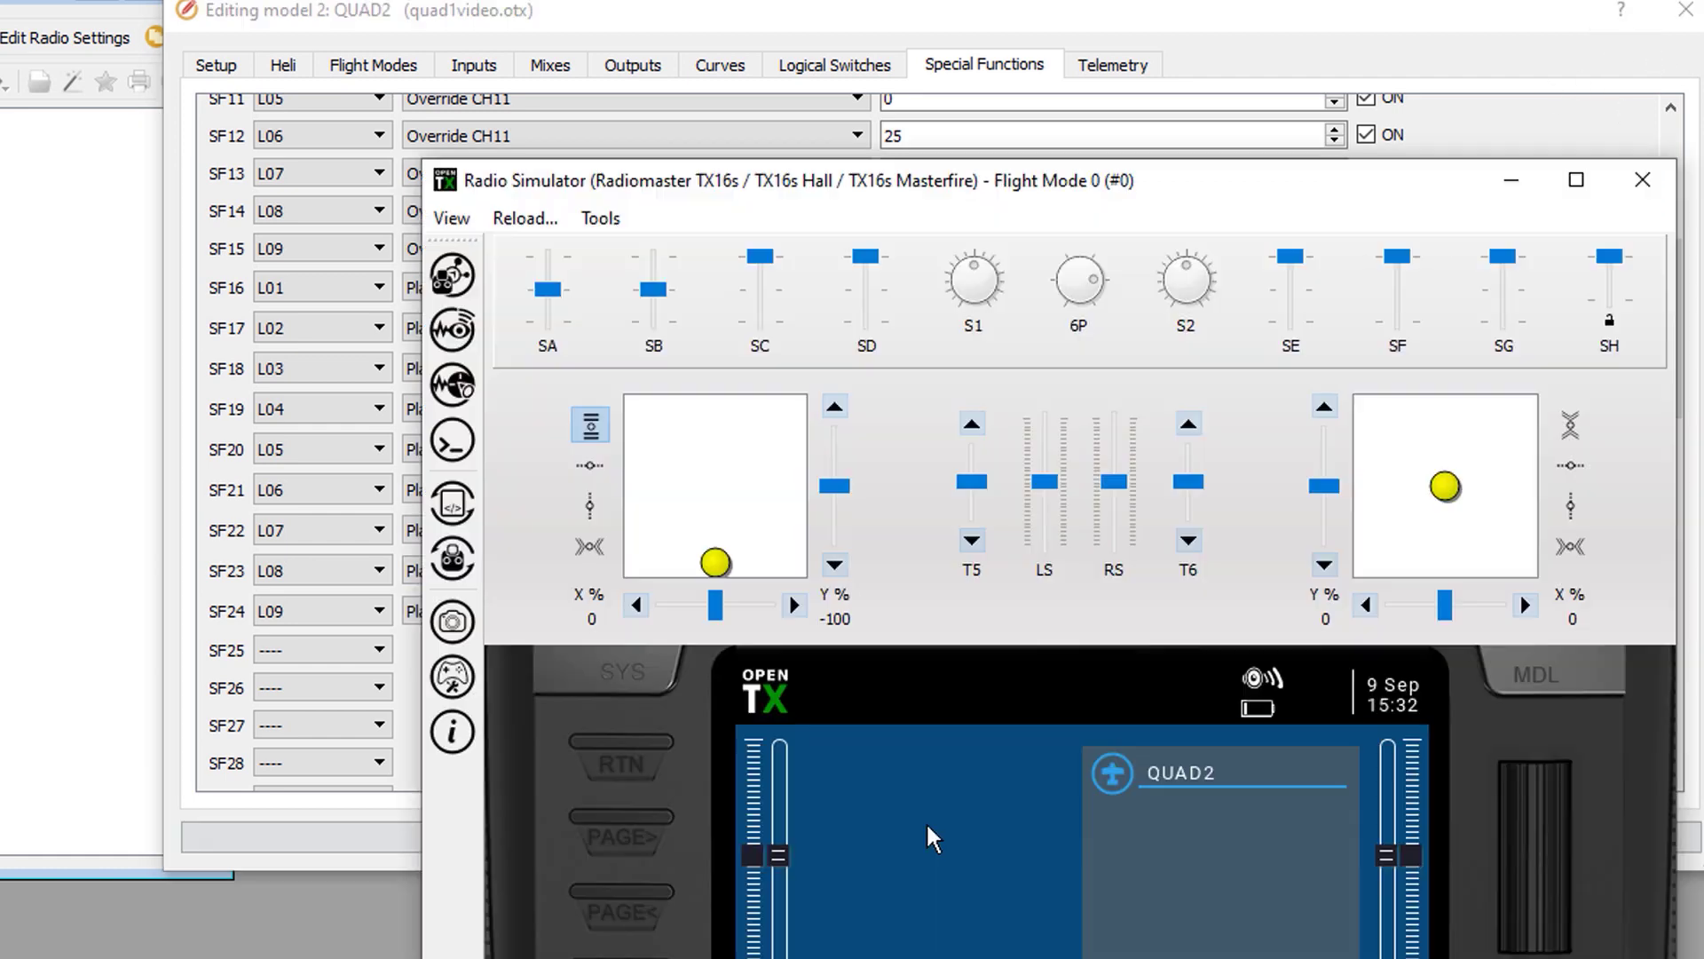
{"action": "left_click", "coordinate": [552, 272]}
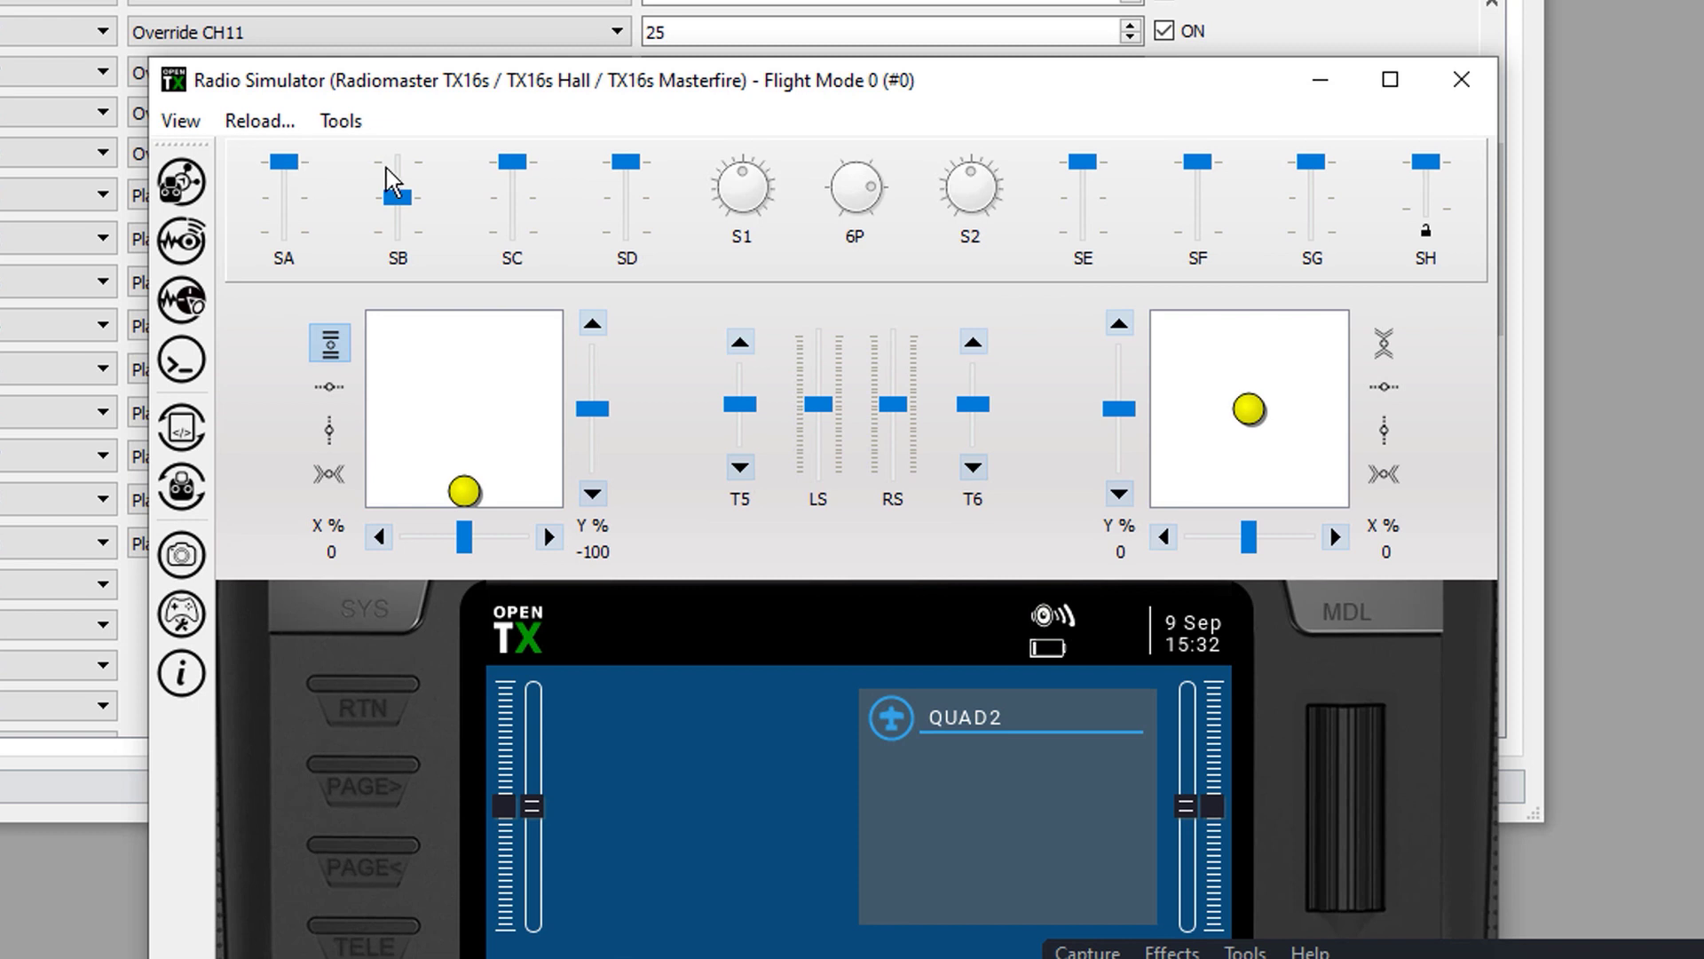
{"action": "left_click", "coordinate": [388, 169]}
{"action": "left_click", "coordinate": [398, 197]}
{"action": "left_click", "coordinate": [397, 232]}
{"action": "left_click", "coordinate": [284, 197]}
{"action": "left_click", "coordinate": [399, 199]}
{"action": "left_click", "coordinate": [404, 182]}
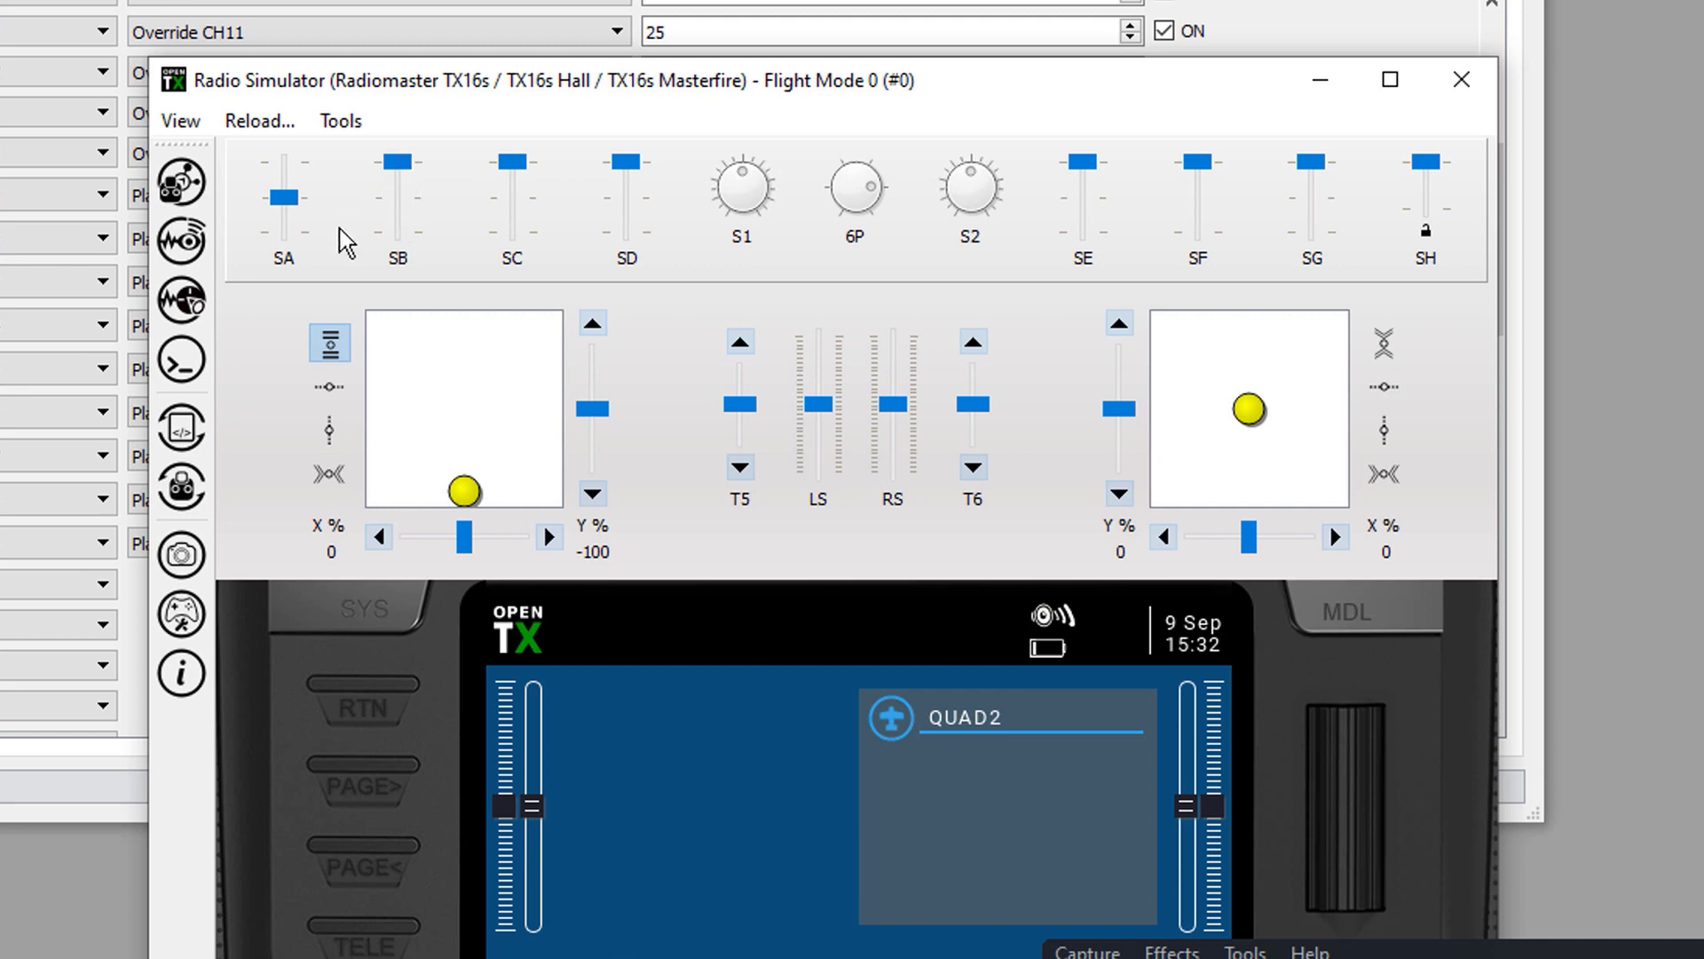
{"action": "left_click", "coordinate": [293, 244]}
{"action": "left_click", "coordinate": [399, 226]}
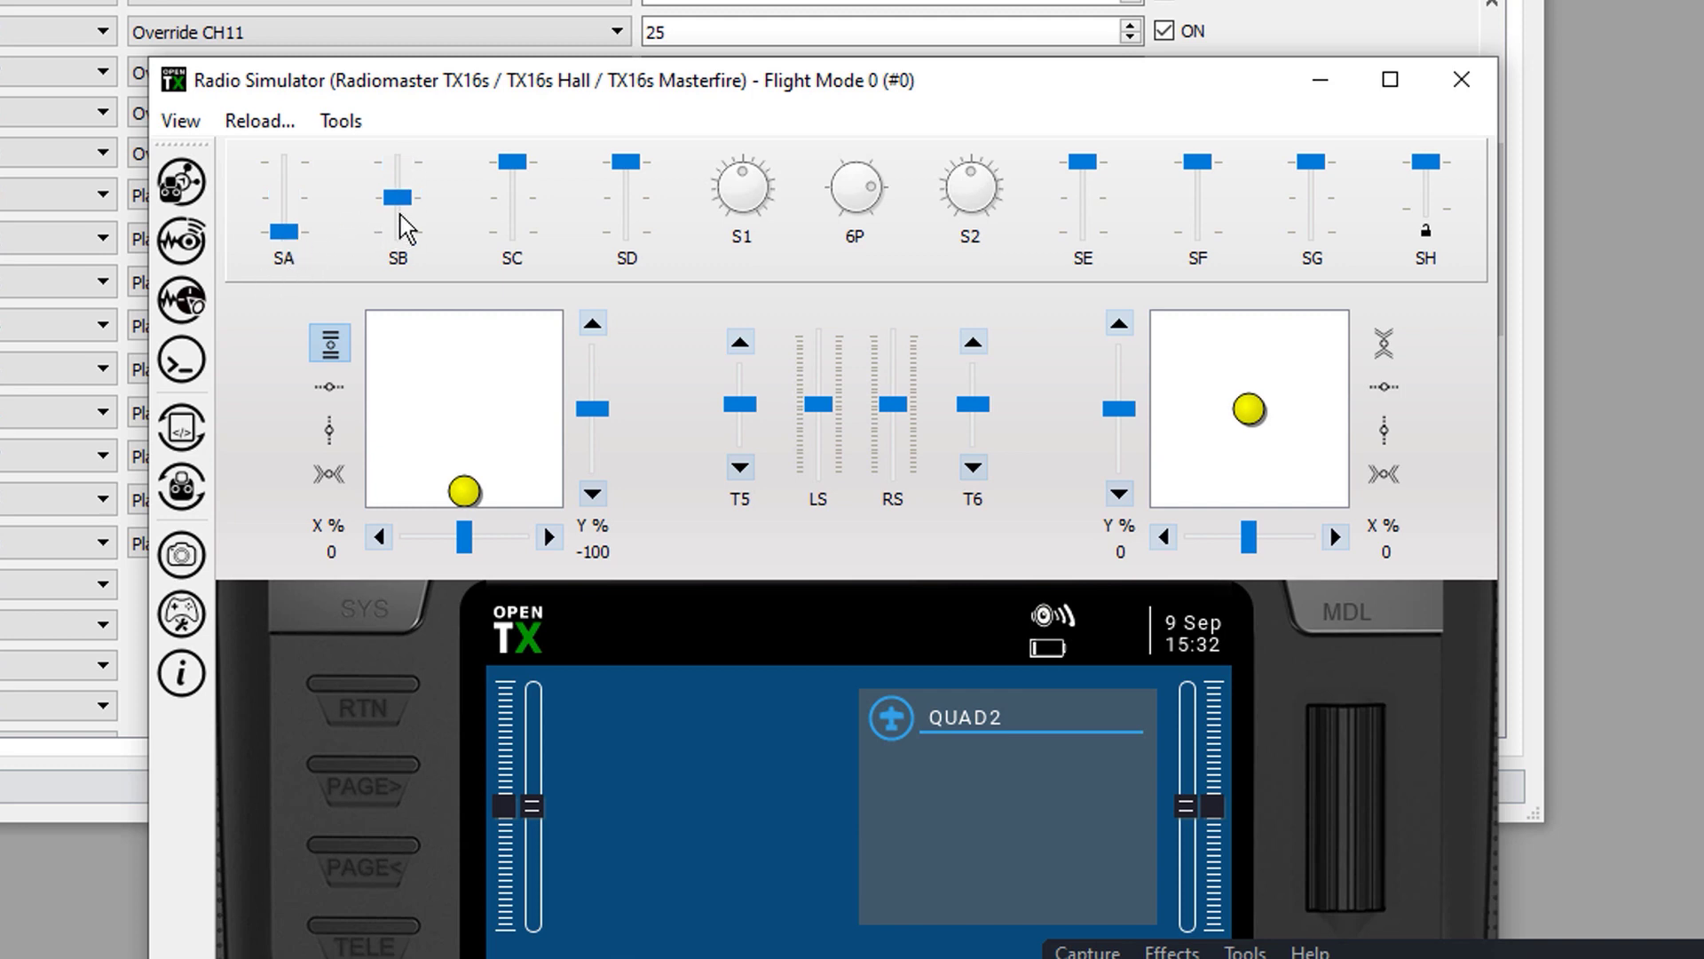
{"action": "left_click", "coordinate": [400, 232]}
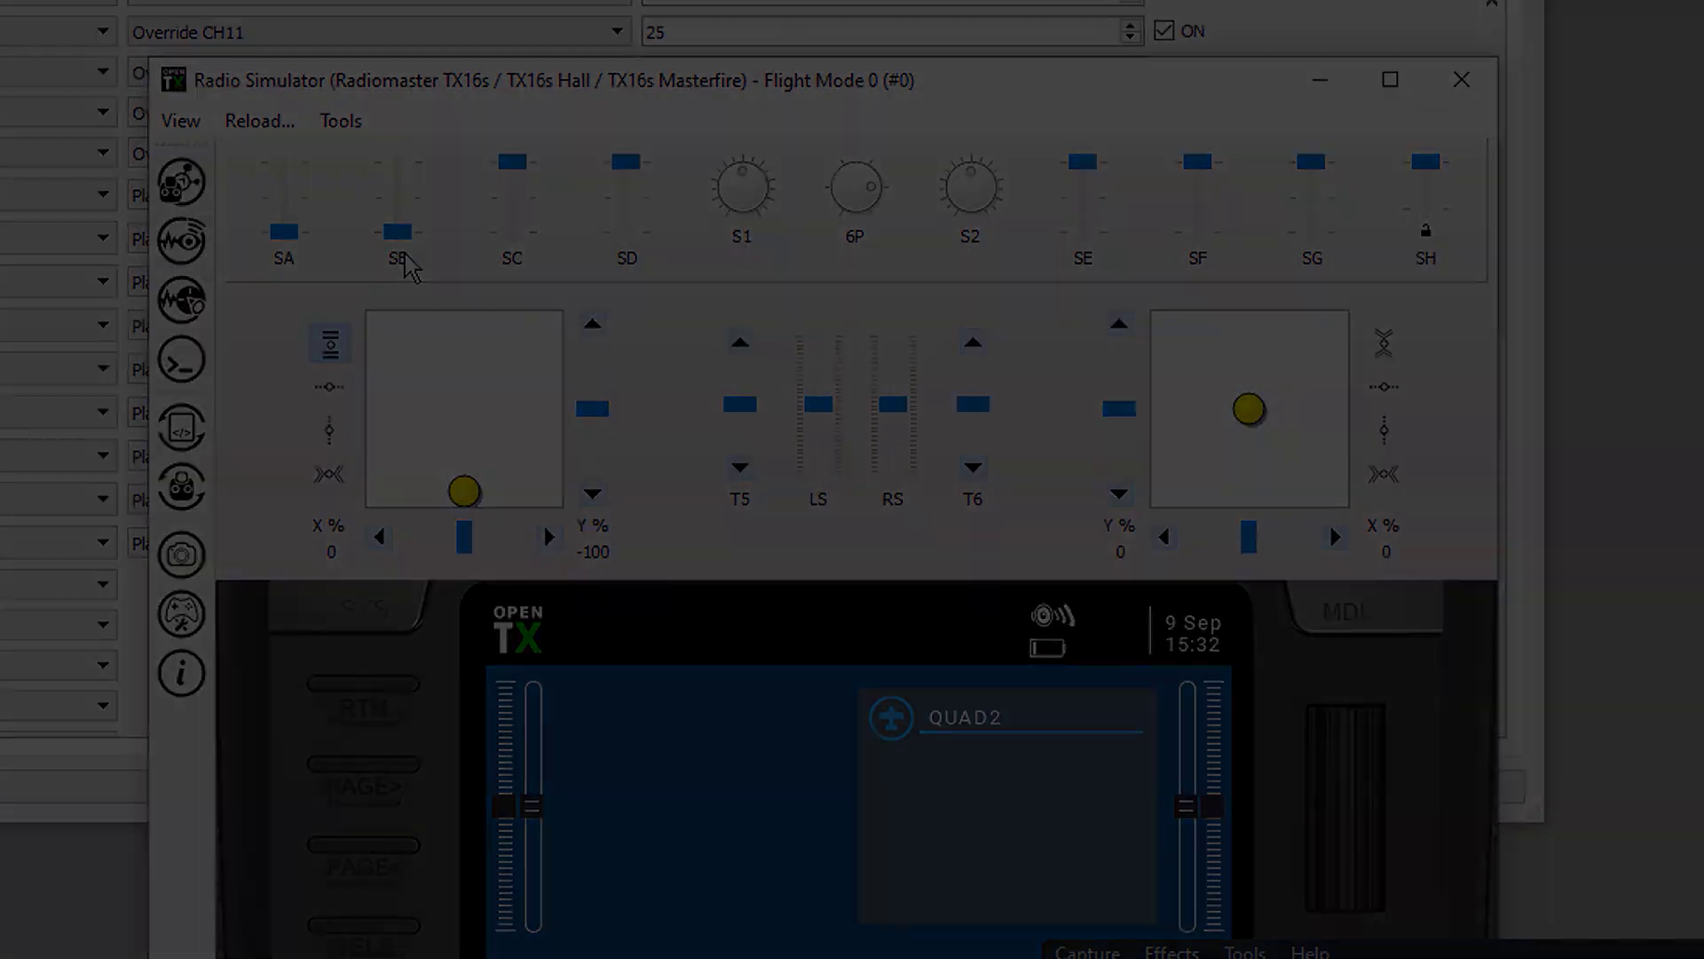